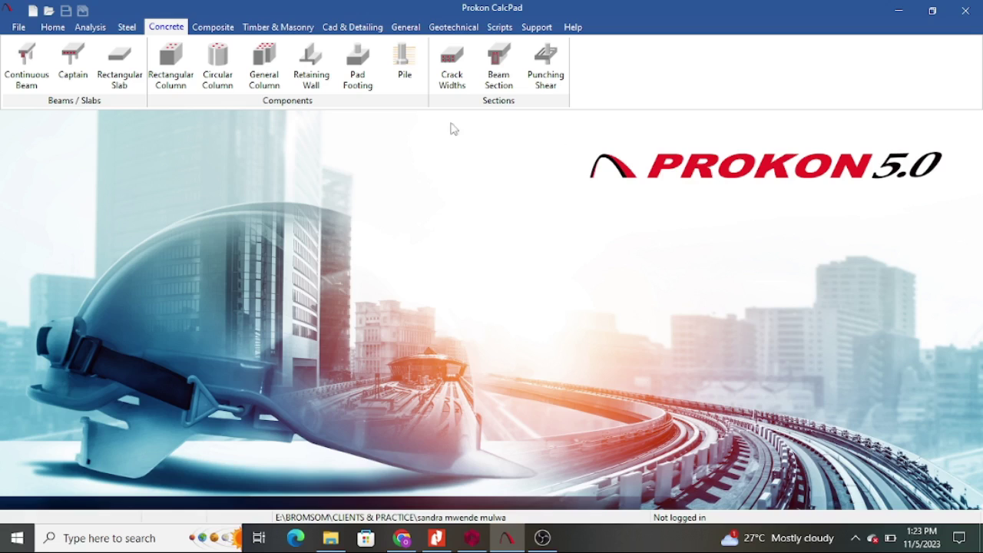
Close CalcPad and relaunch Prokon from the desktop, dismissing the already-running error
left_click(967, 12)
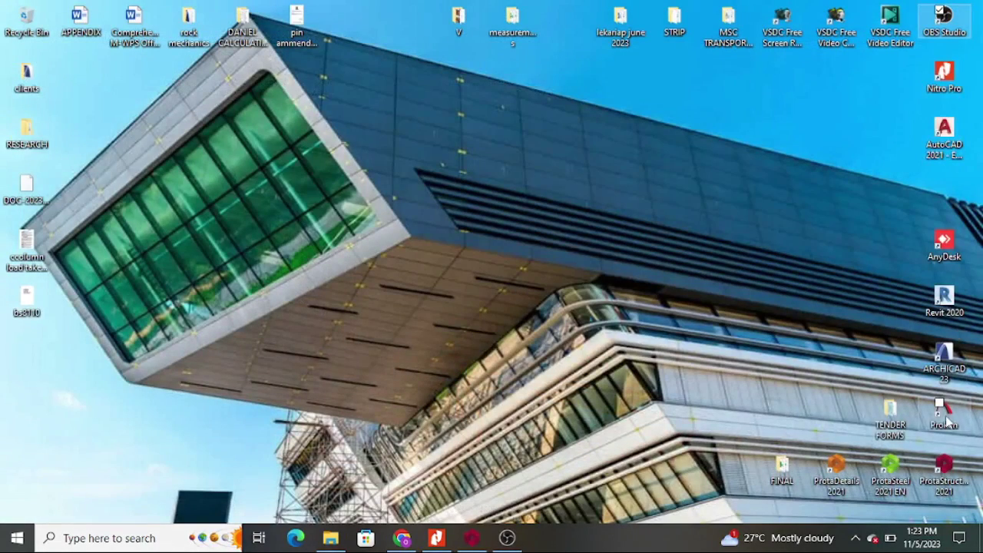
left_click(947, 419)
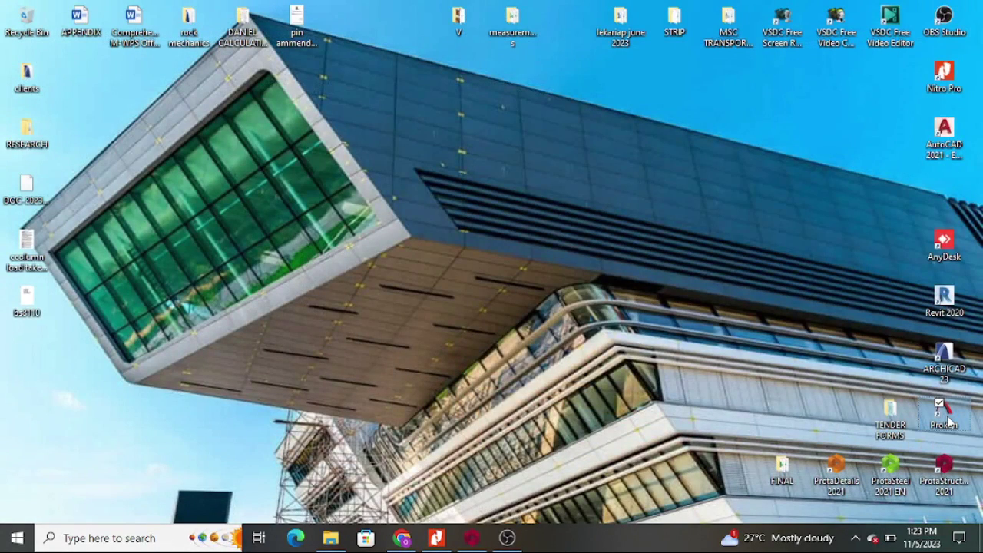
double_click(951, 415)
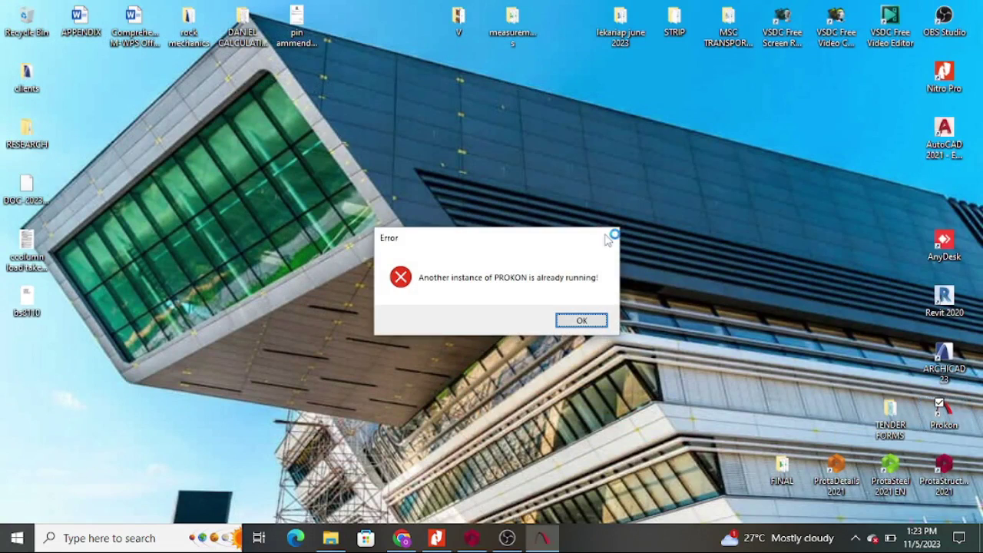
left_click(609, 235)
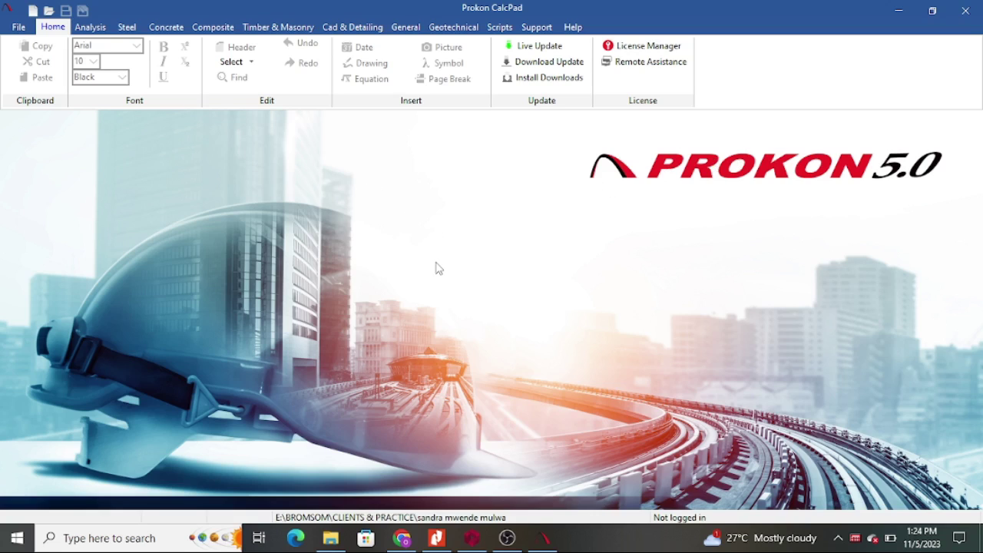
Launch the Rectangular Column module from the Concrete components and bring its window forward
left_click(171, 28)
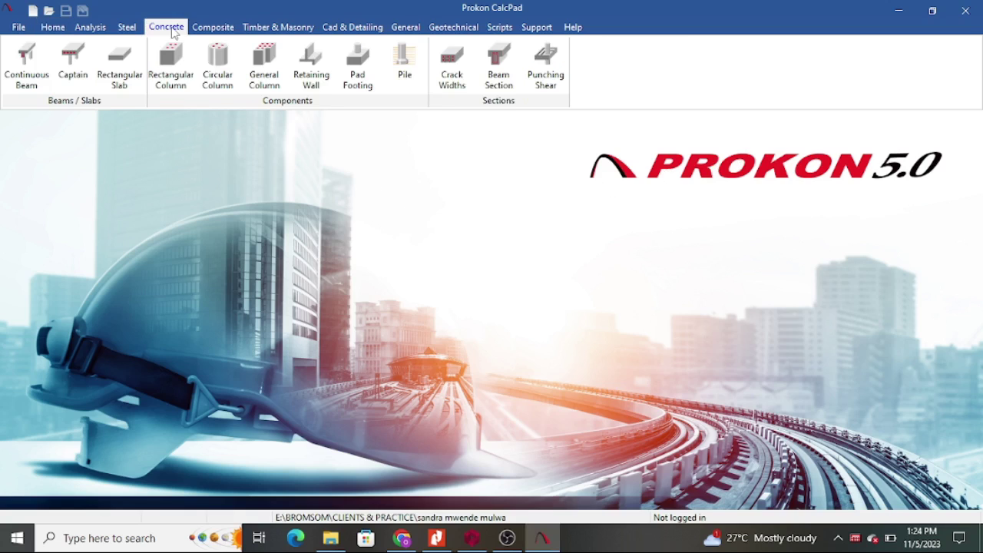
left_click(173, 79)
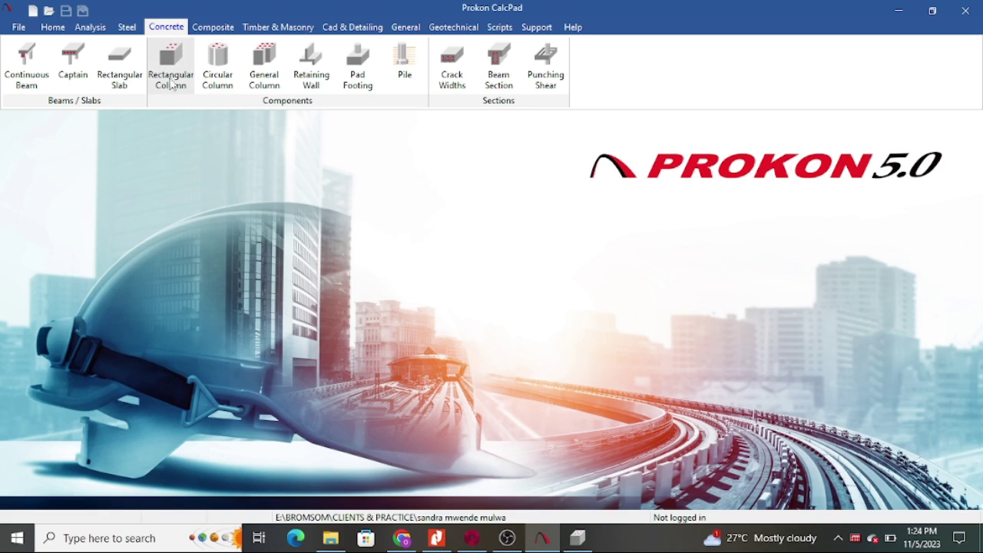
left_click(580, 540)
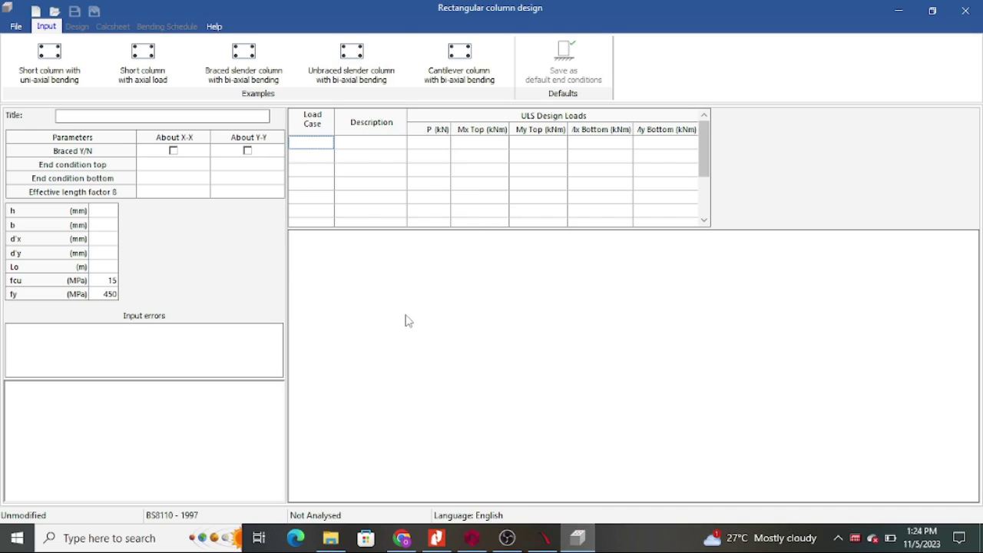
Load the short axial, short bending, braced slender, unbraced slender and cantilever examples, then close the module
left_click(60, 67)
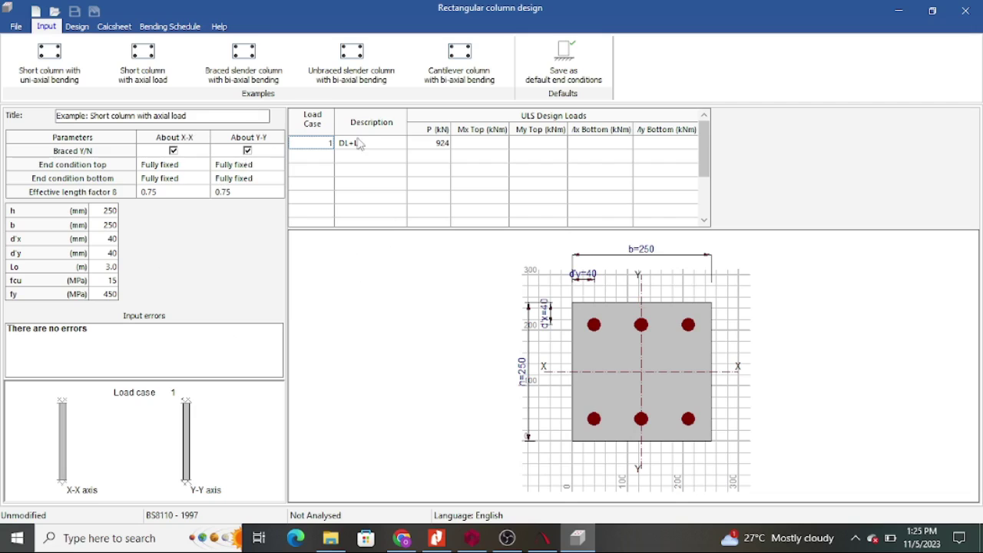
left_click(142, 61)
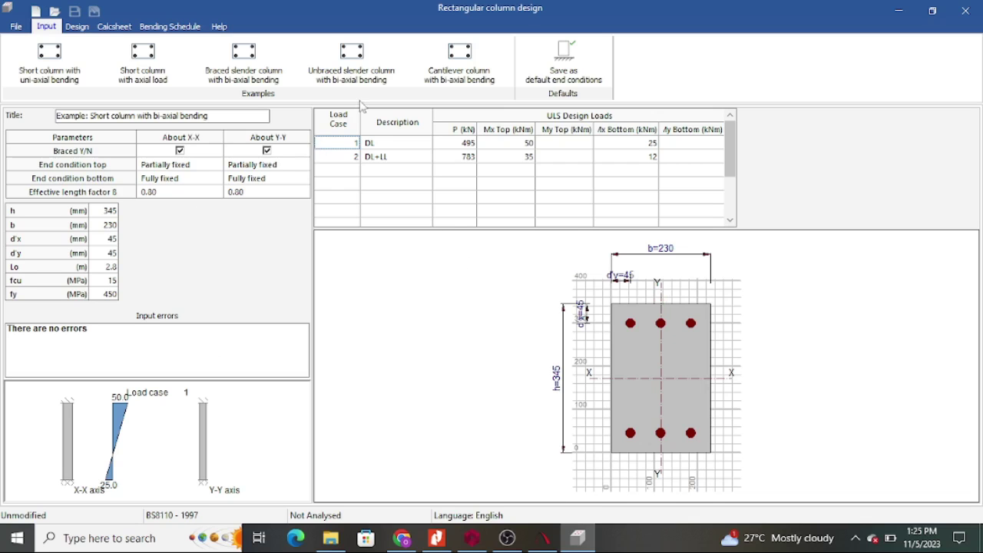
left_click(244, 62)
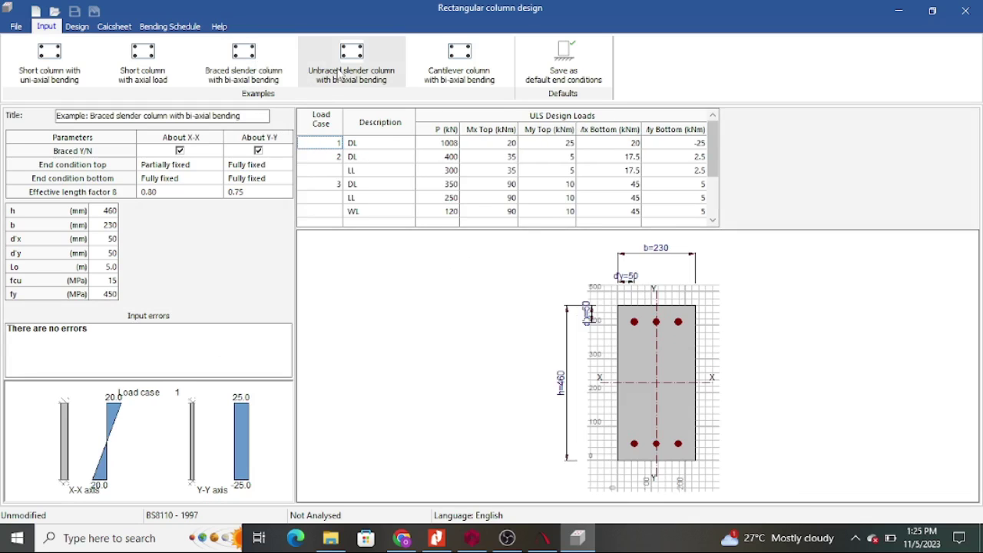
left_click(338, 73)
left_click(486, 64)
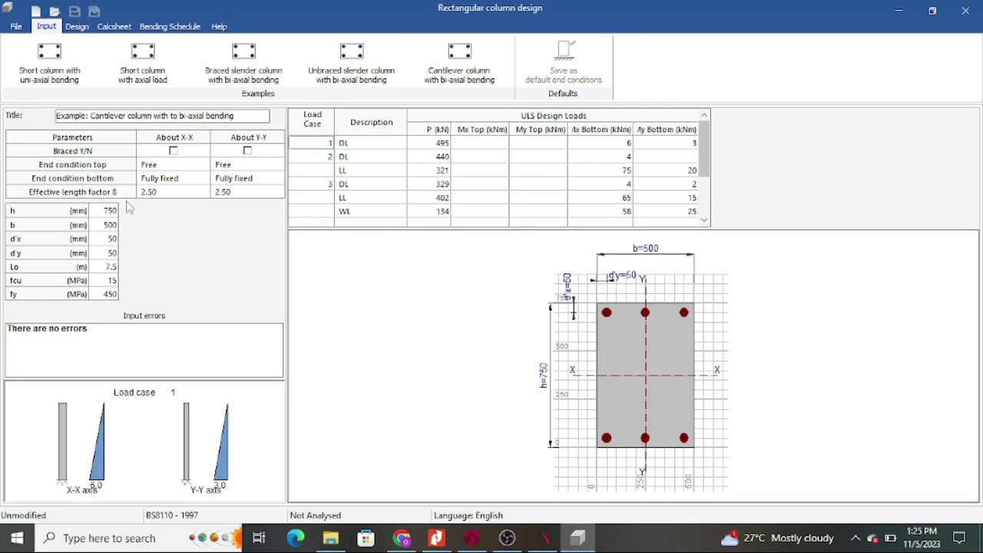
left_click(962, 14)
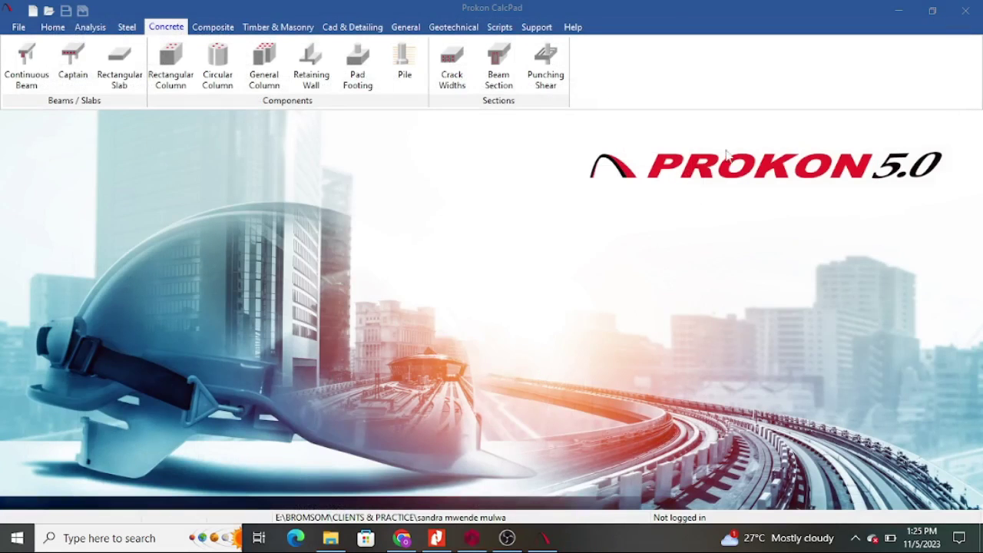
Open a new Rectangular Column design titled 'BROMTECH COLUMN DESIGN', then bring up the load take-down PDF
left_click(178, 74)
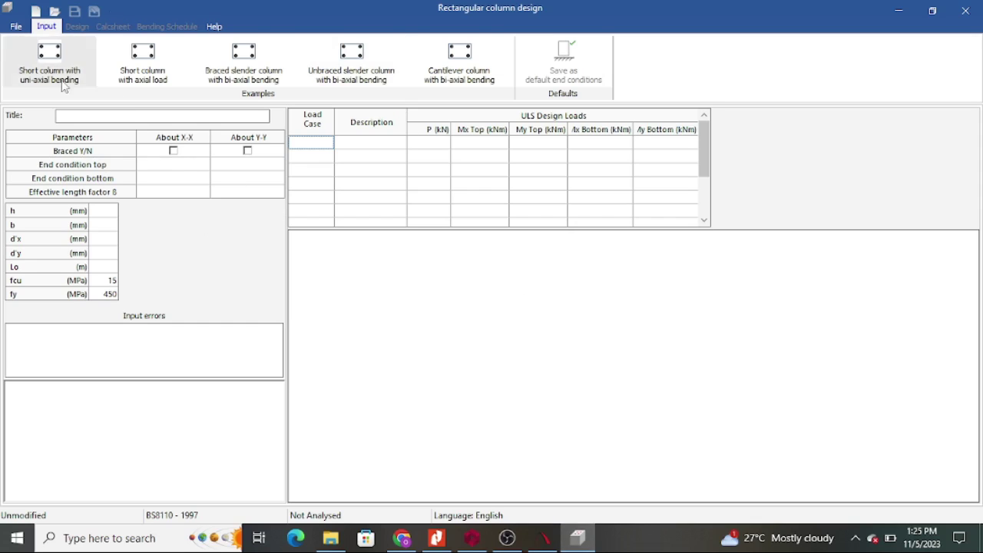
left_click(82, 117)
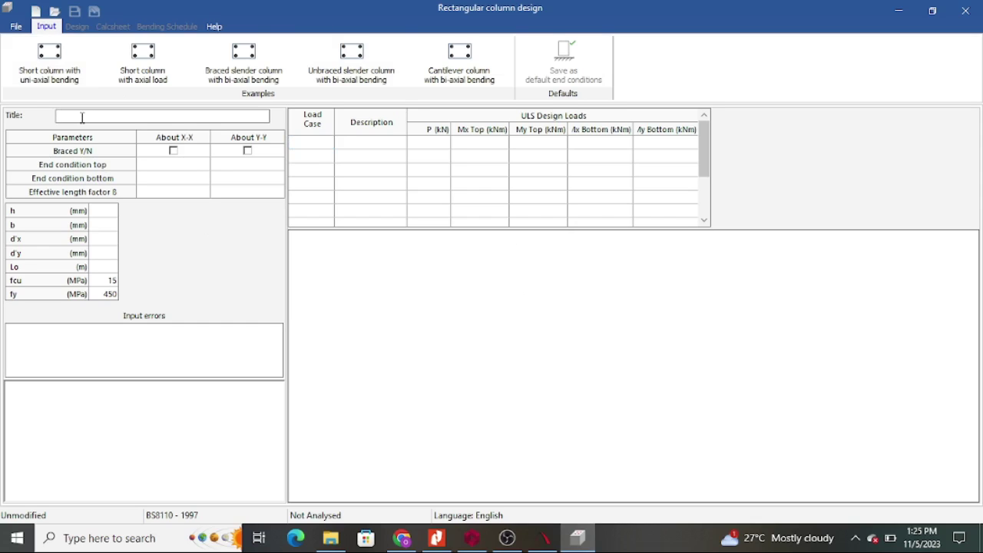
type("BROMTECH COLUMN D")
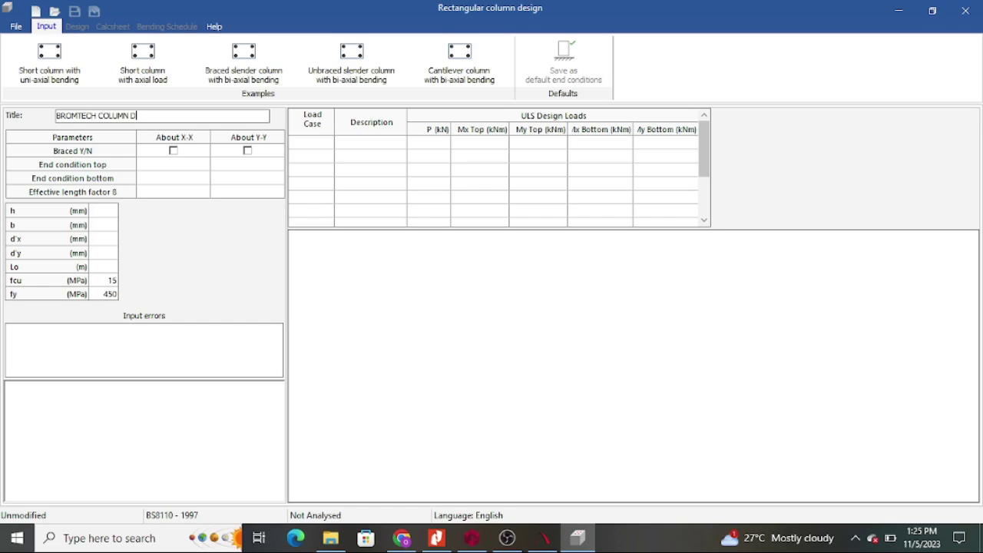
type("ESIGN")
left_click(323, 185)
left_click(437, 540)
Scroll to the top of page 1 of the Column Load Take Downs PDF in Nitro Pro
scroll(490, 362, "up", 5)
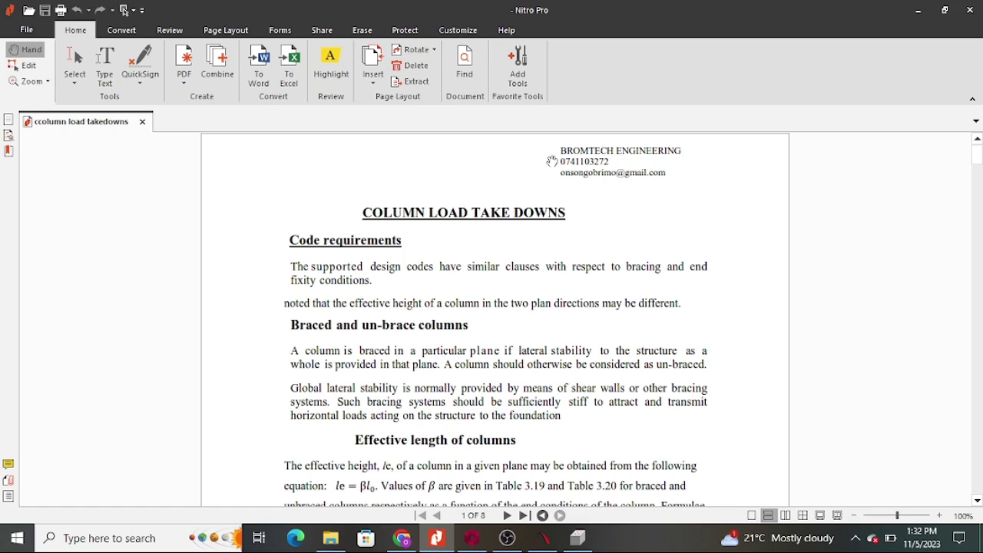
Scroll page 1 of the take-down PDF down to the effective column length and end condition text
scroll(474, 335, "down", 1)
scroll(480, 336, "up", 1)
scroll(513, 253, "down", 1)
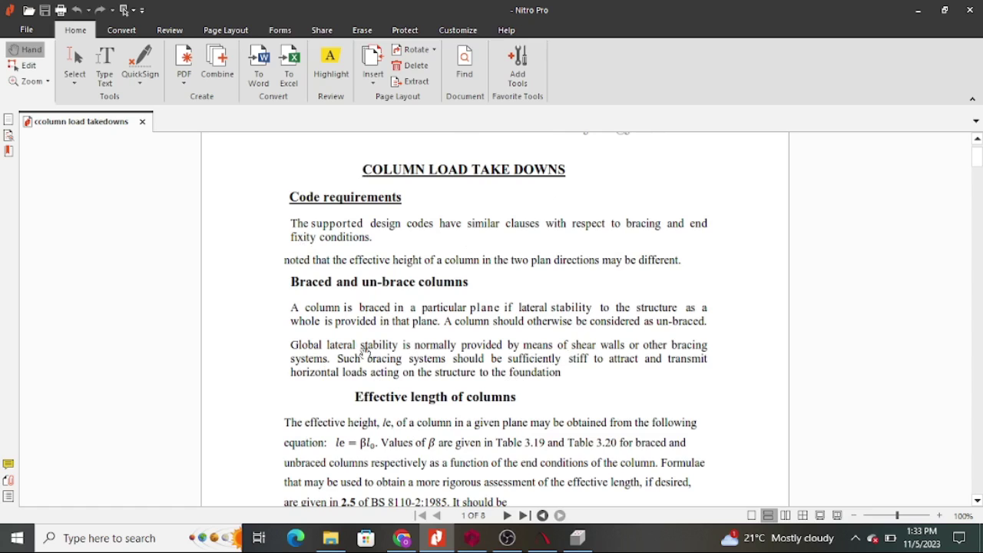
scroll(415, 345, "down", 5)
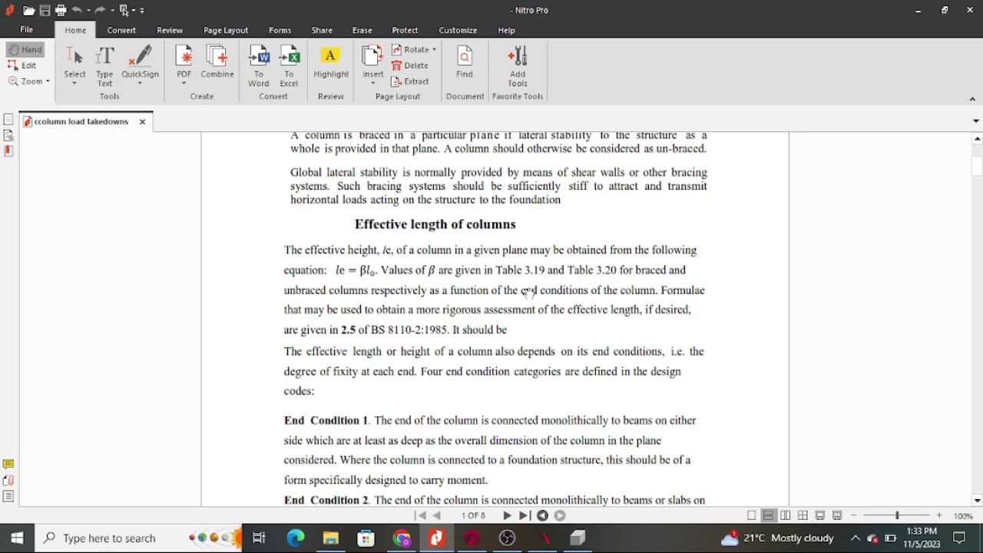
Scroll on to page 2, where the 'Values of ß for braced columns' table begins
scroll(529, 293, "down", 2)
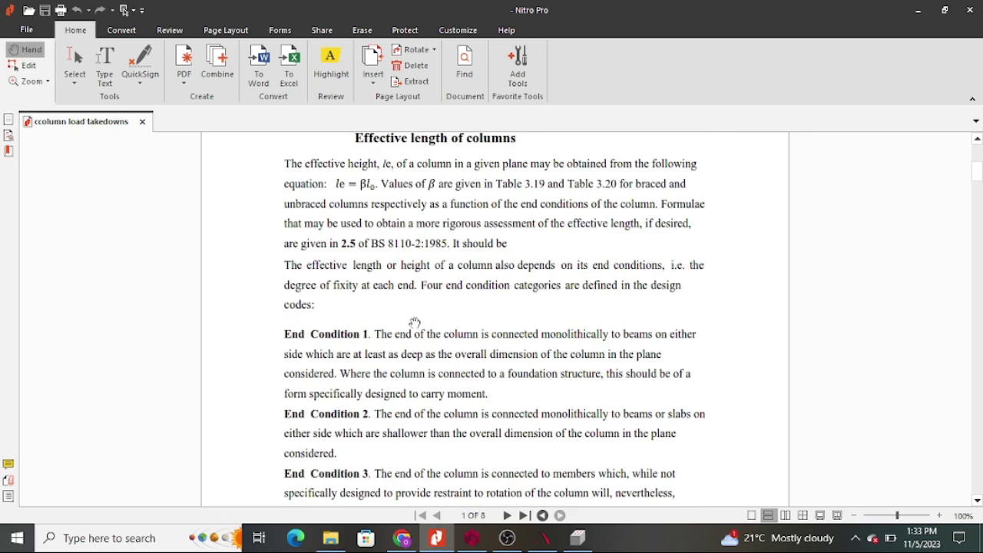
scroll(413, 323, "up", 4)
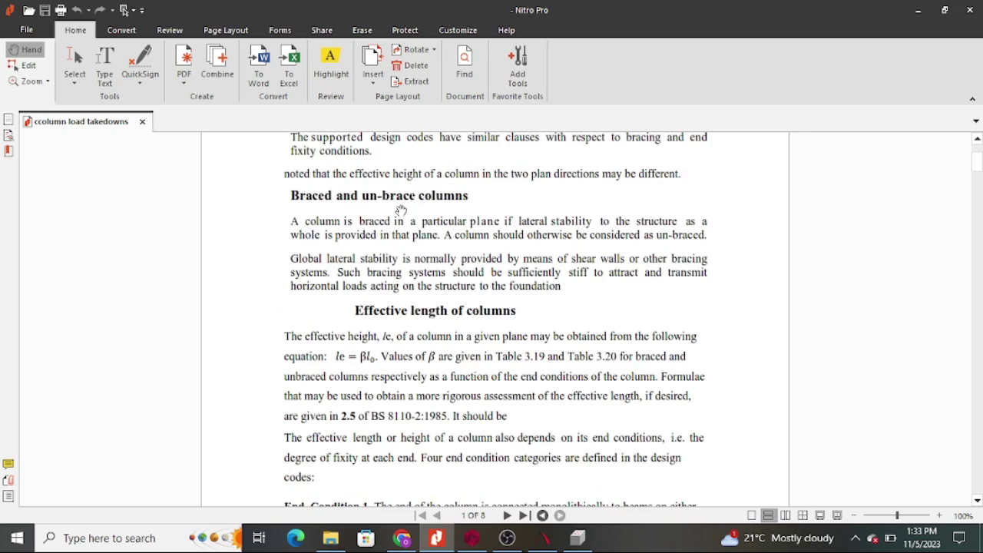
scroll(400, 211, "down", 2)
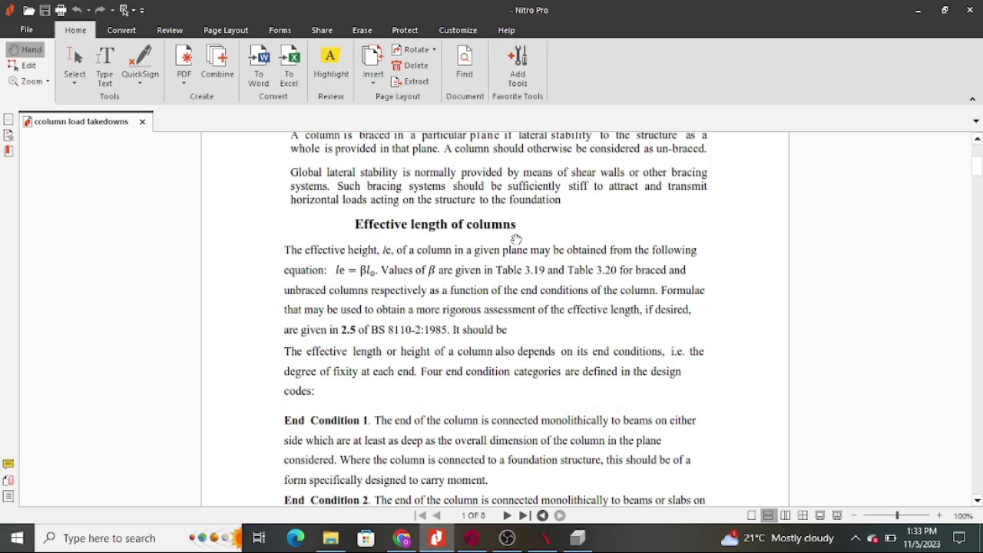
scroll(455, 281, "down", 2)
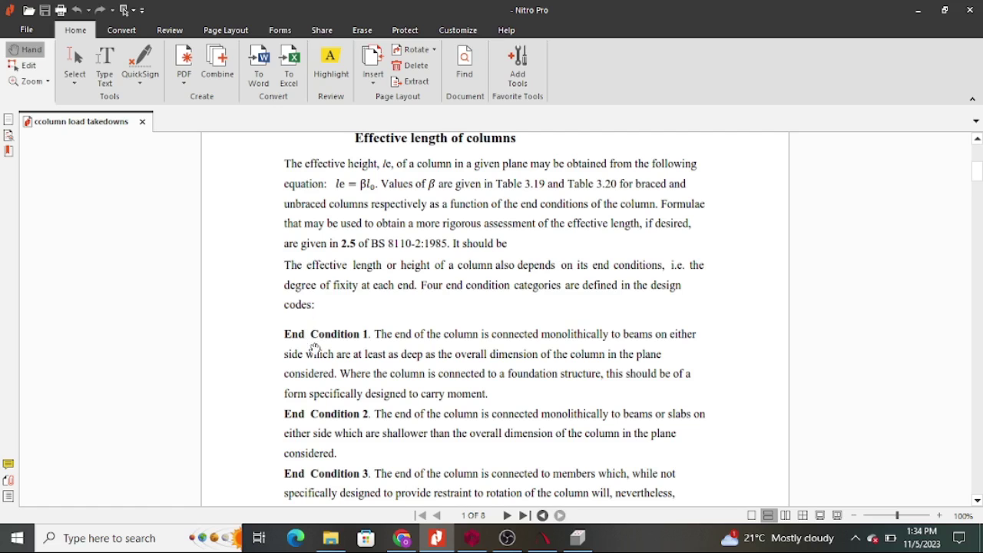
scroll(315, 349, "down", 3)
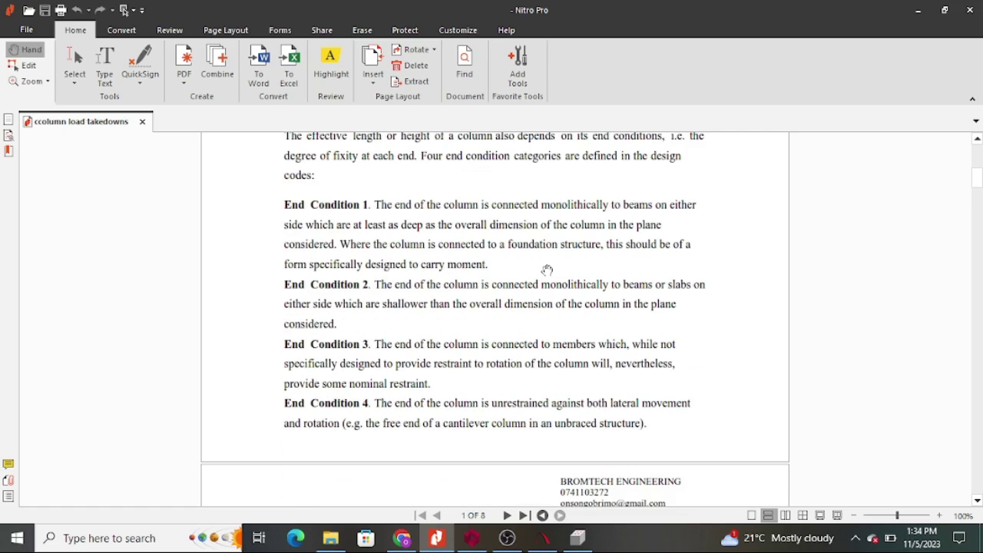
scroll(333, 267, "up", 1)
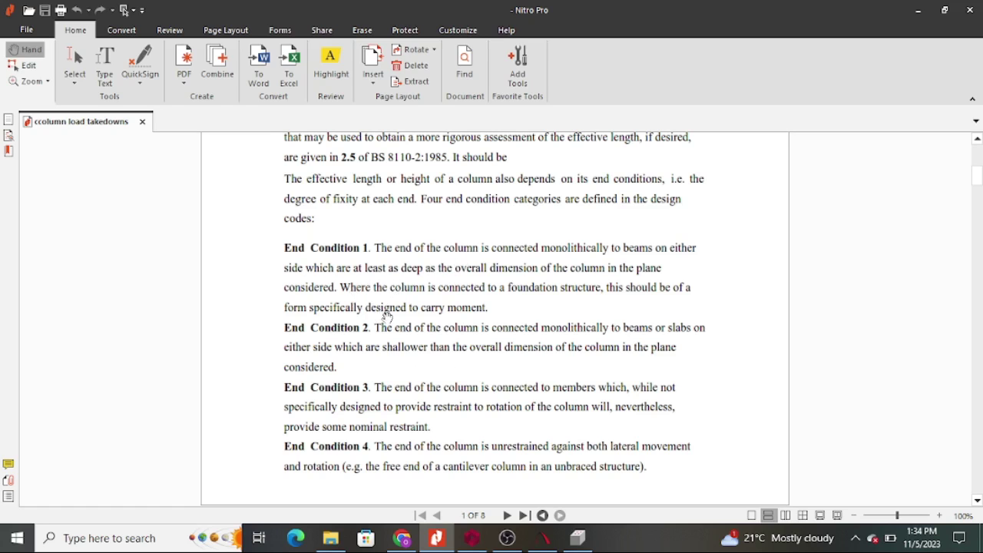
scroll(400, 328, "down", 10)
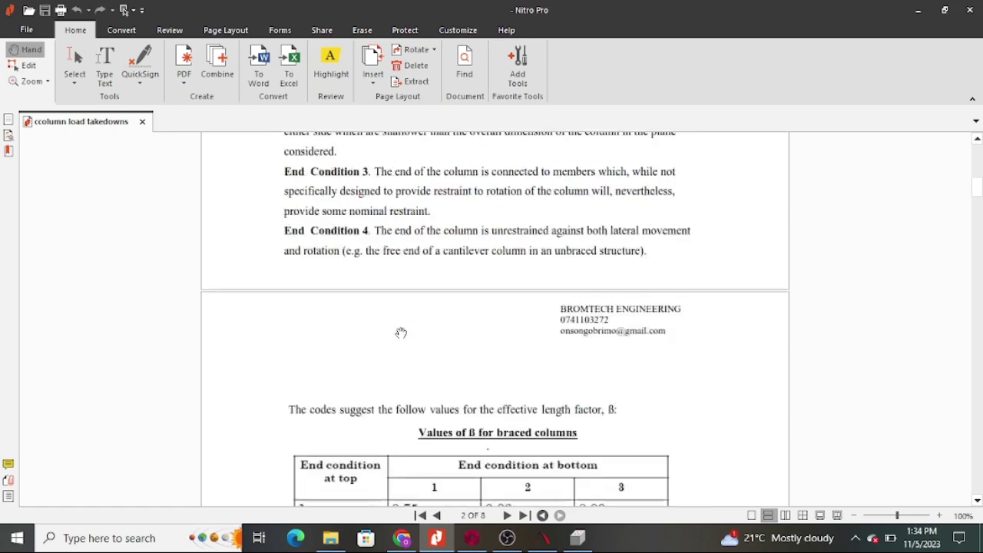
Minimise Nitro Pro, then restore the column load takedowns PDF from the taskbar
scroll(399, 300, "down", 2)
scroll(448, 336, "up", 3)
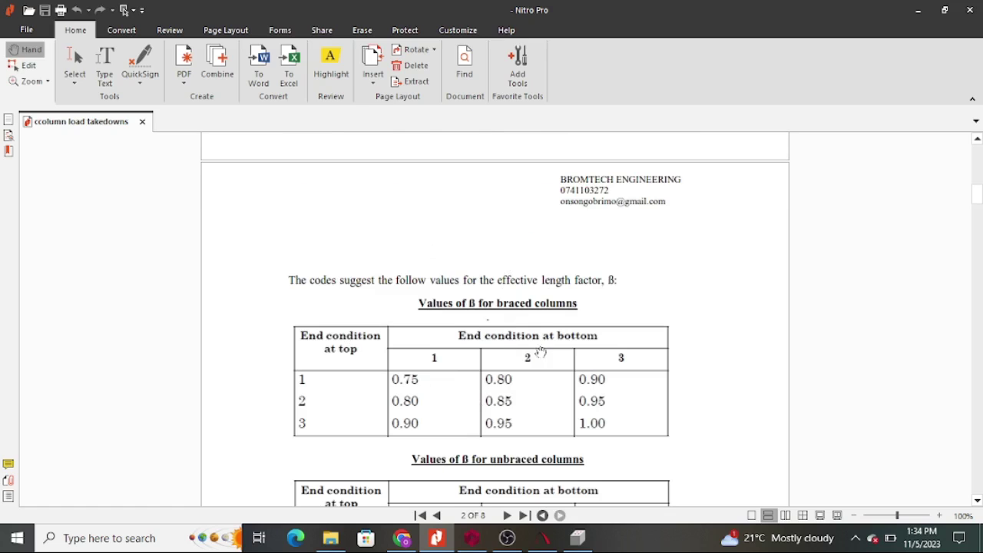
left_click(918, 10)
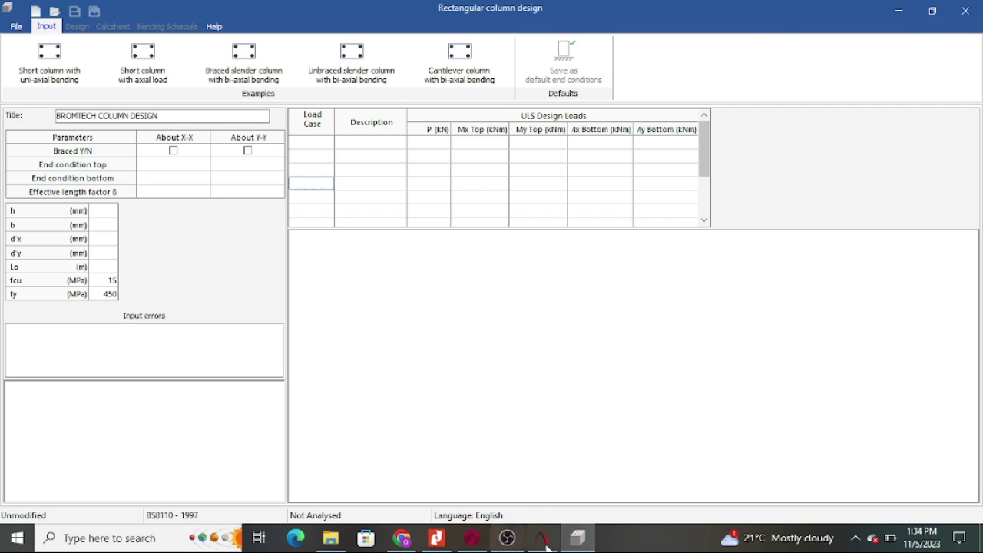
left_click(441, 538)
Minimise Nitro Pro, the Rectangular column design and CalcPad windows to reach the desktop
scroll(441, 410, "up", 10)
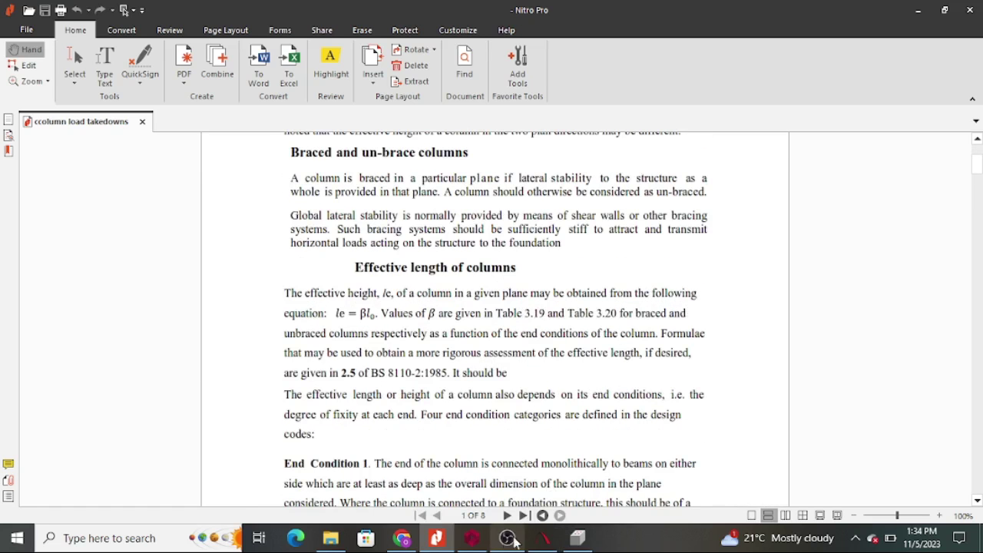
left_click(918, 13)
left_click(913, 16)
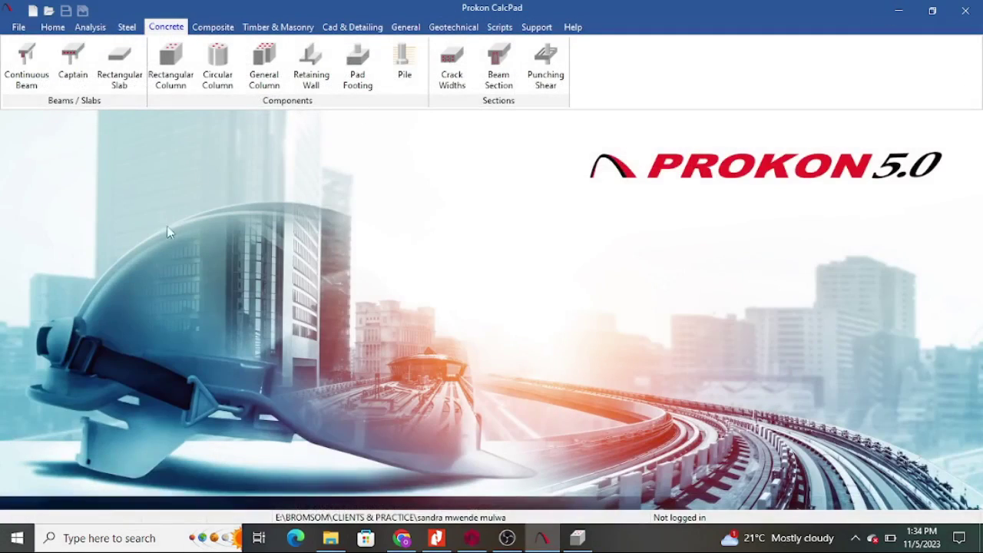
left_click(900, 10)
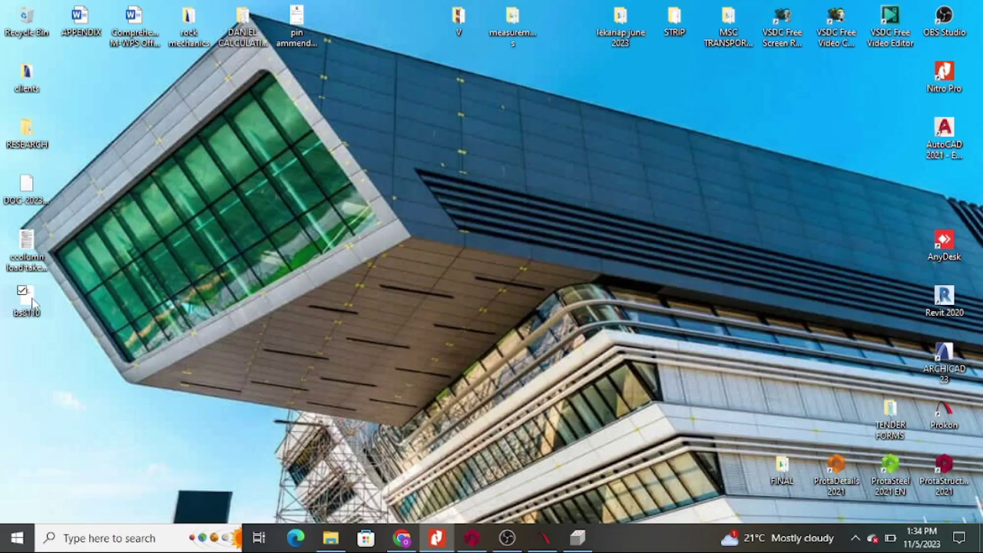
Scroll past the BS8110 contents pages and drag the scrollbar down to around page 72
scroll(453, 315, "down", 5)
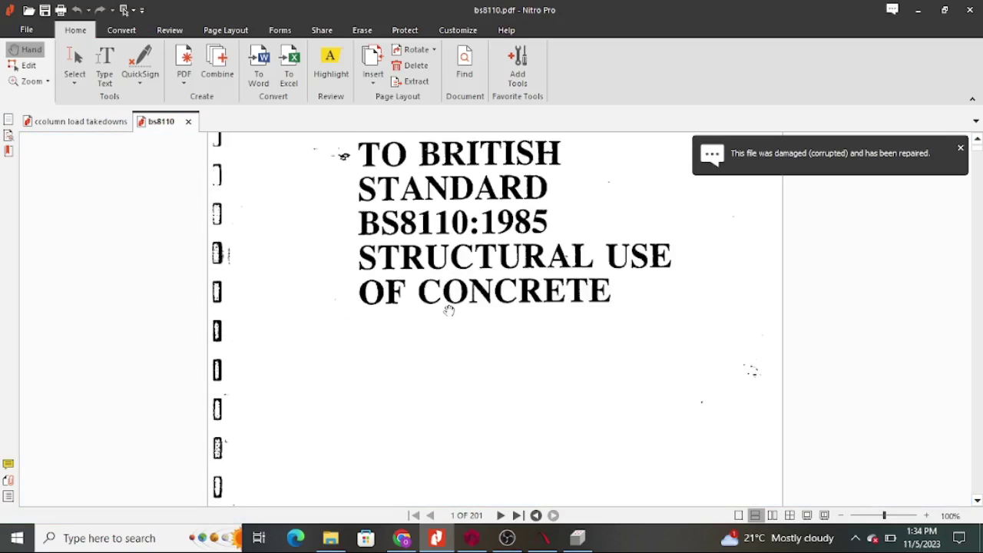
scroll(471, 322, "down", 20)
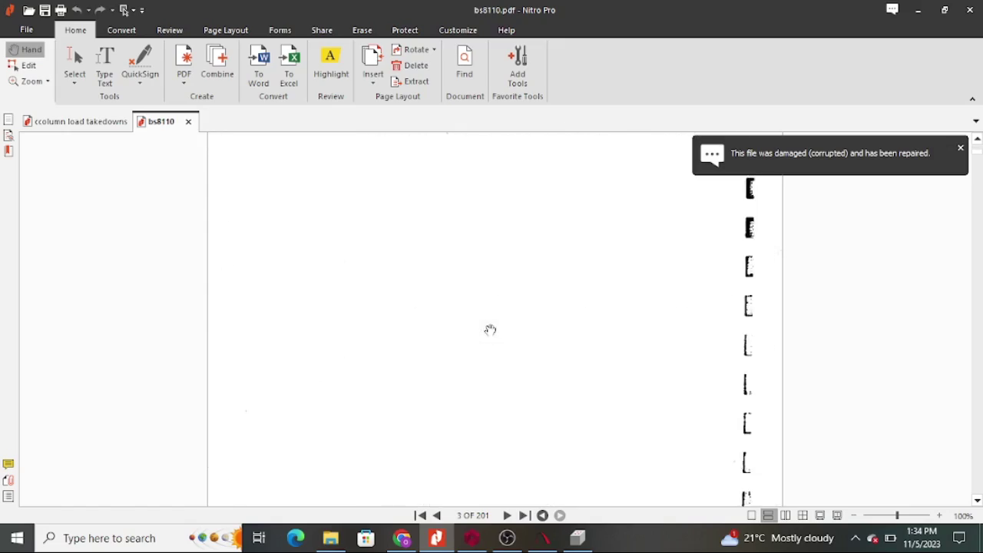
scroll(500, 332, "down", 20)
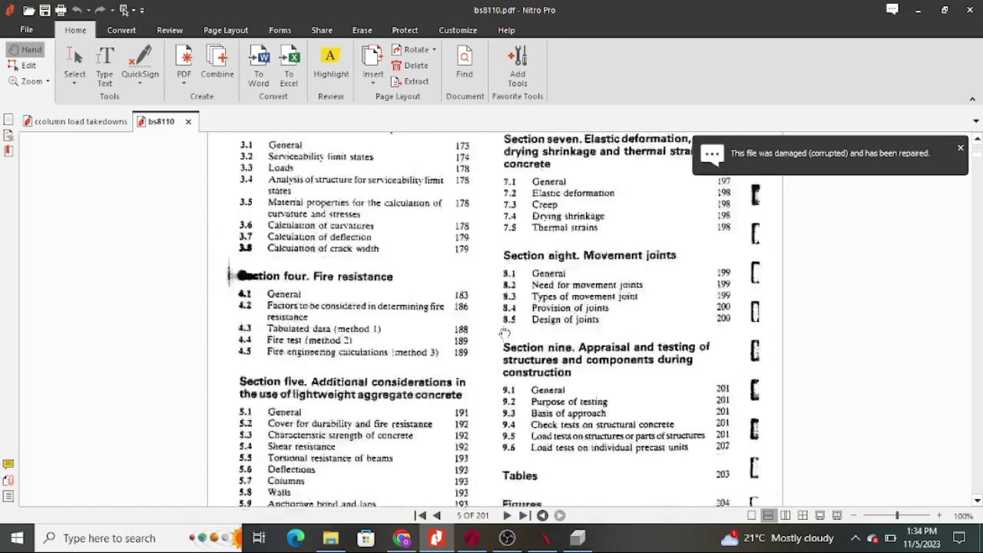
scroll(512, 334, "down", 20)
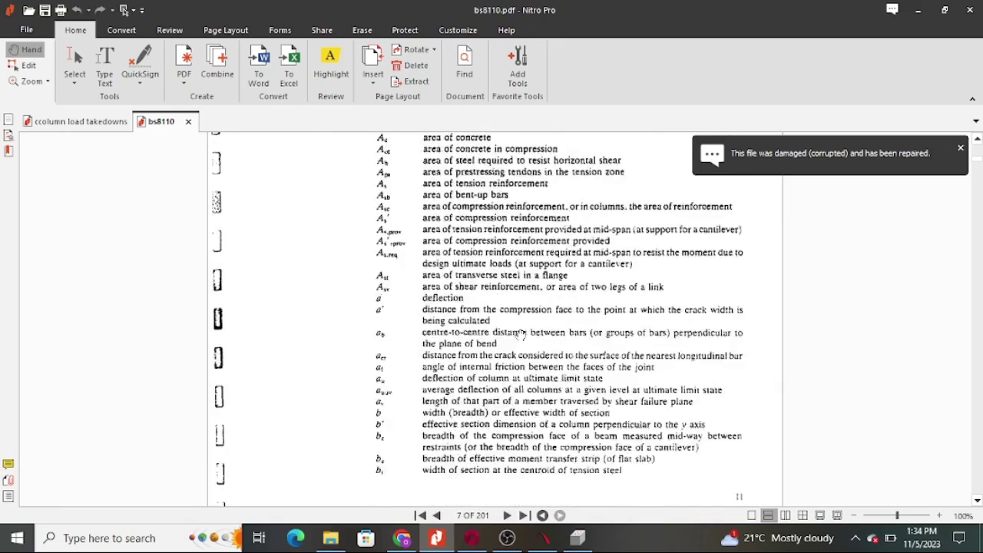
scroll(521, 330, "down", 10)
left_click_drag(978, 168, 980, 280)
Scroll down through the BS8110 handbook toward page 94
scroll(584, 254, "up", 8)
scroll(577, 259, "up", 5)
scroll(576, 260, "down", 10)
scroll(574, 261, "down", 15)
scroll(576, 260, "down", 20)
scroll(581, 258, "down", 20)
scroll(584, 260, "down", 20)
scroll(589, 262, "down", 20)
scroll(576, 251, "down", 20)
scroll(578, 248, "down", 20)
scroll(584, 252, "down", 20)
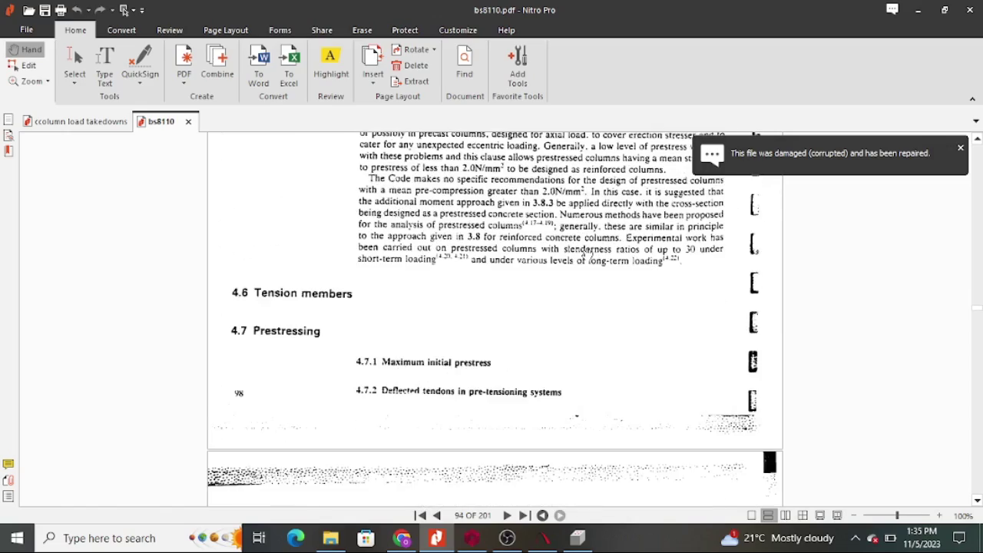
Scroll and drag the scrollbar back up to Figure H3.19 around page 39
scroll(586, 252, "up", 20)
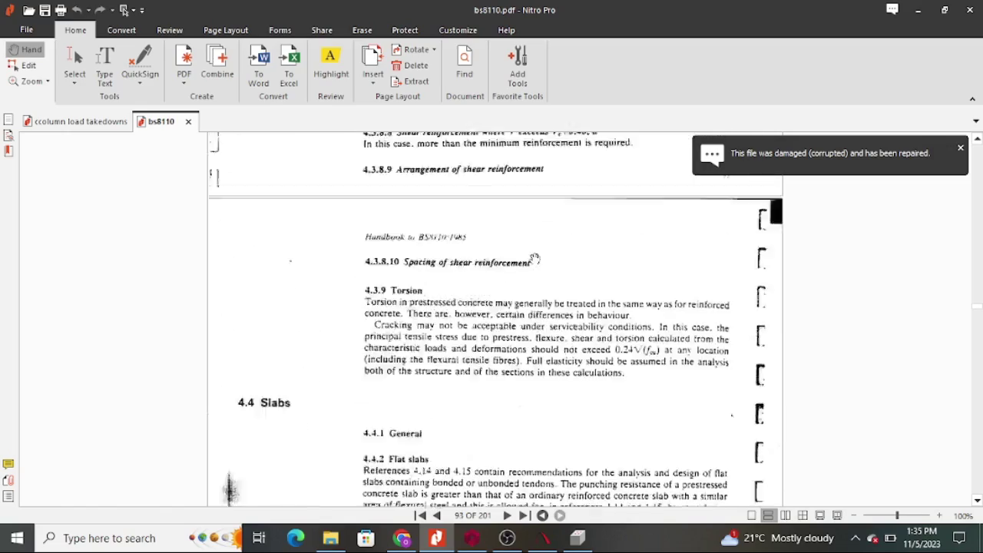
scroll(535, 259, "up", 20)
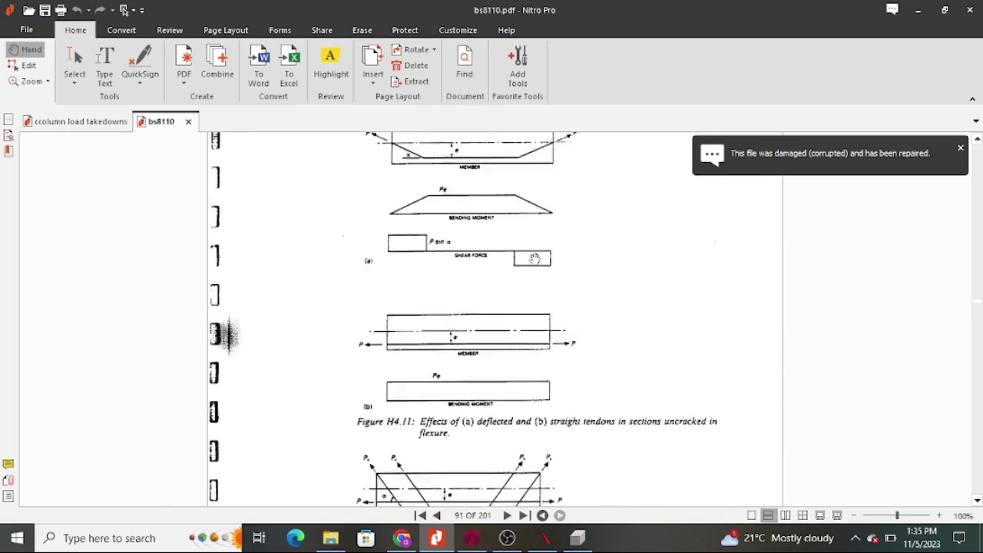
scroll(535, 259, "up", 20)
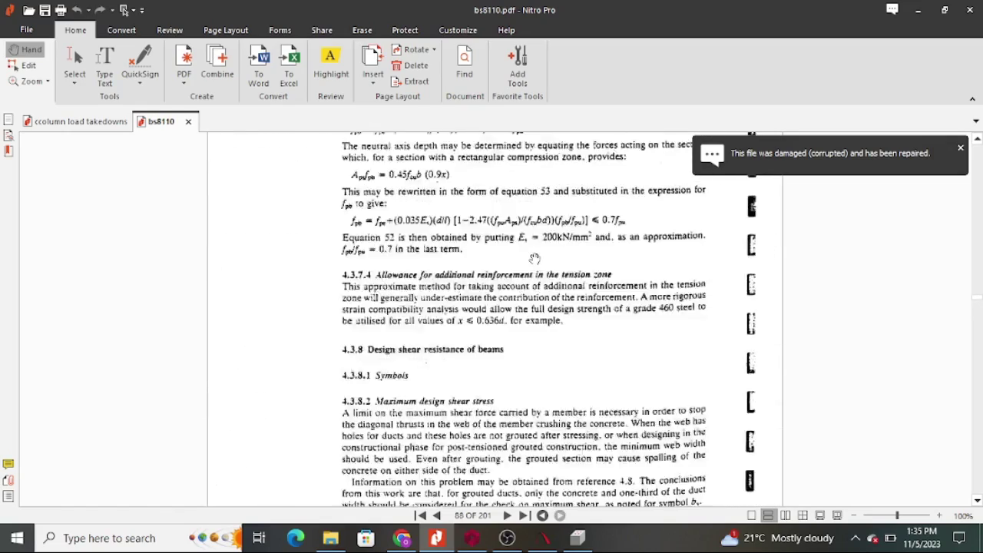
scroll(535, 259, "up", 20)
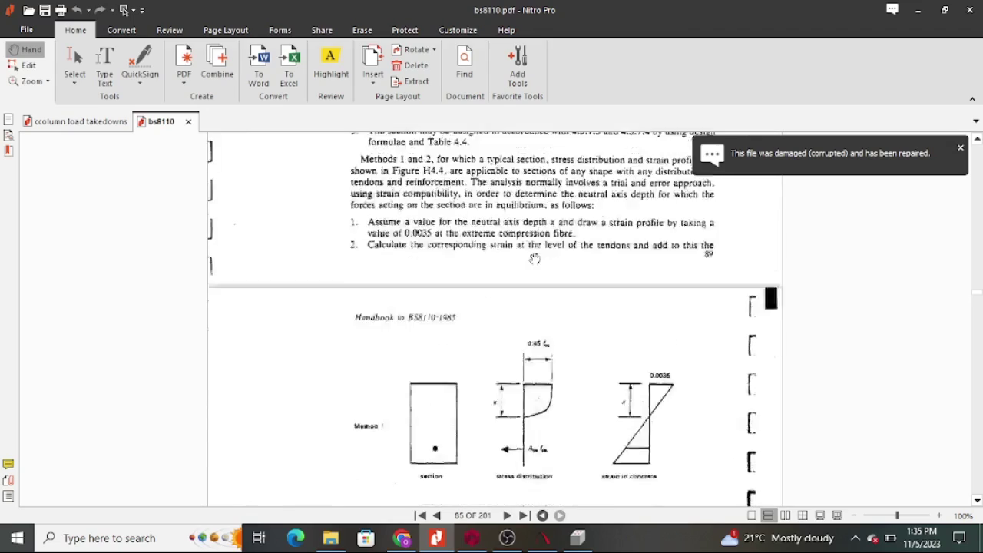
scroll(535, 259, "up", 20)
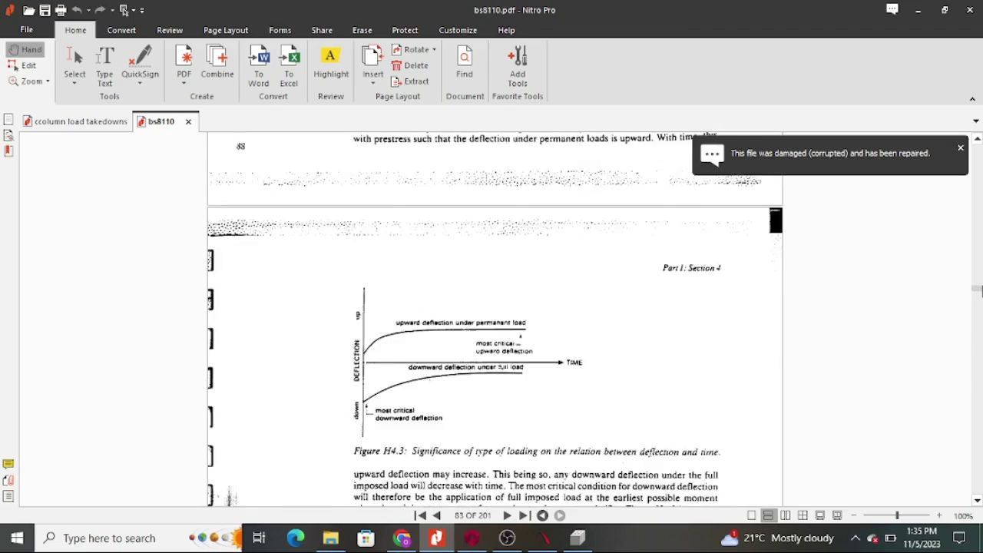
scroll(534, 259, "up", 12)
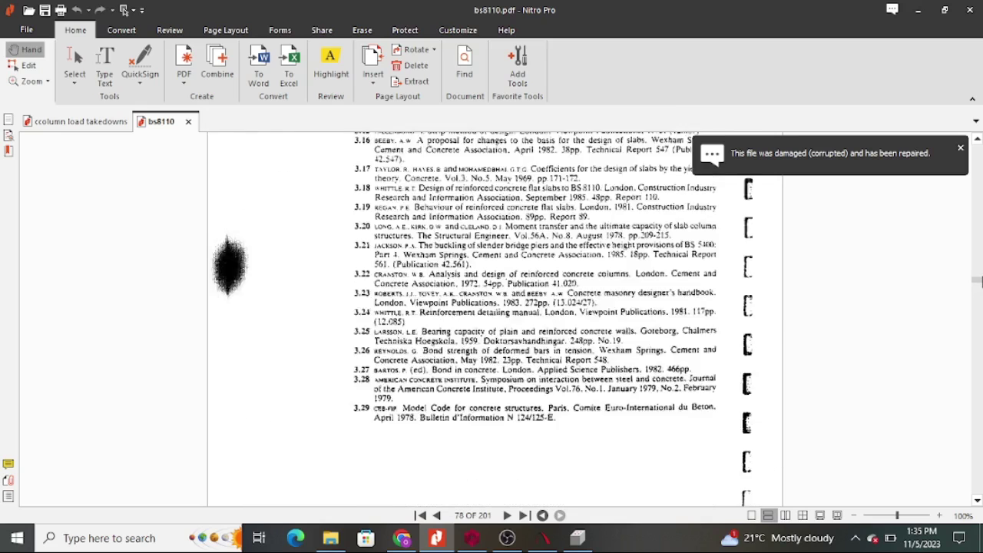
scroll(535, 259, "down", 12)
scroll(569, 297, "up", 10)
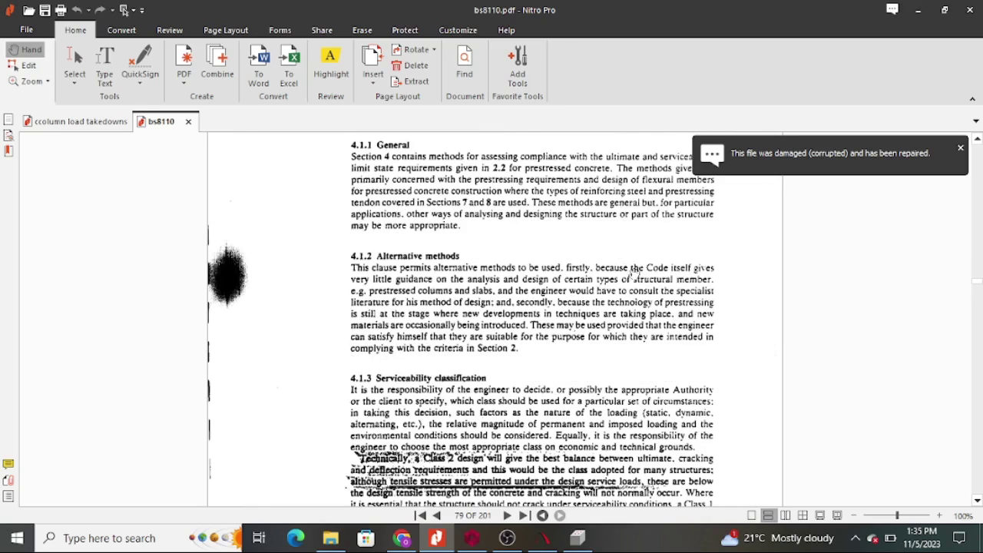
scroll(568, 298, "down", 3)
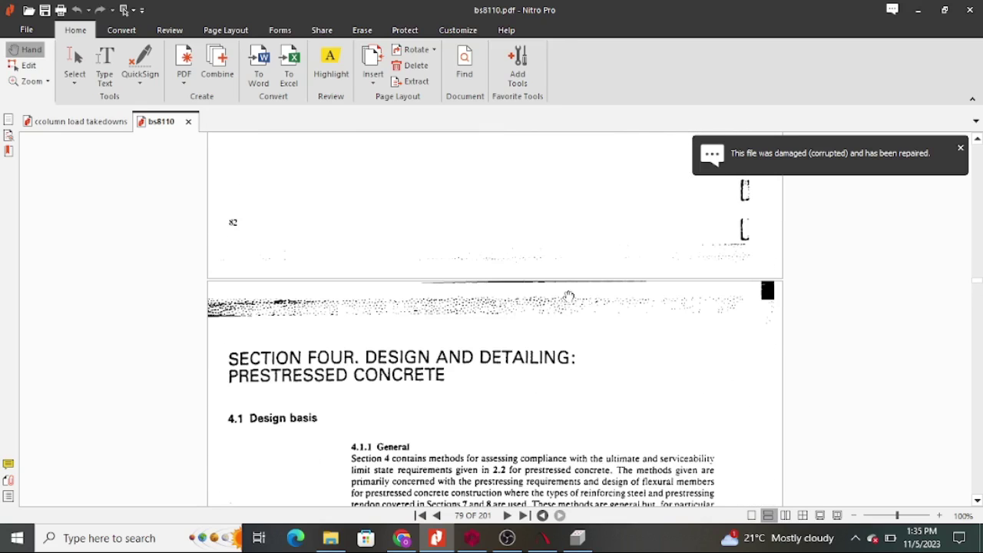
scroll(564, 291, "up", 20)
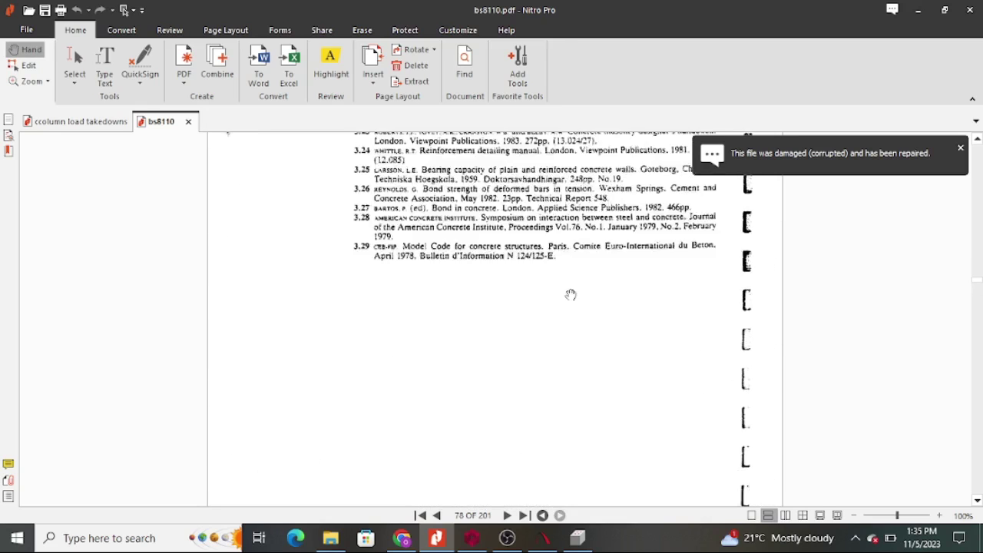
left_click_drag(978, 282, 979, 262)
scroll(978, 263, "up", 15)
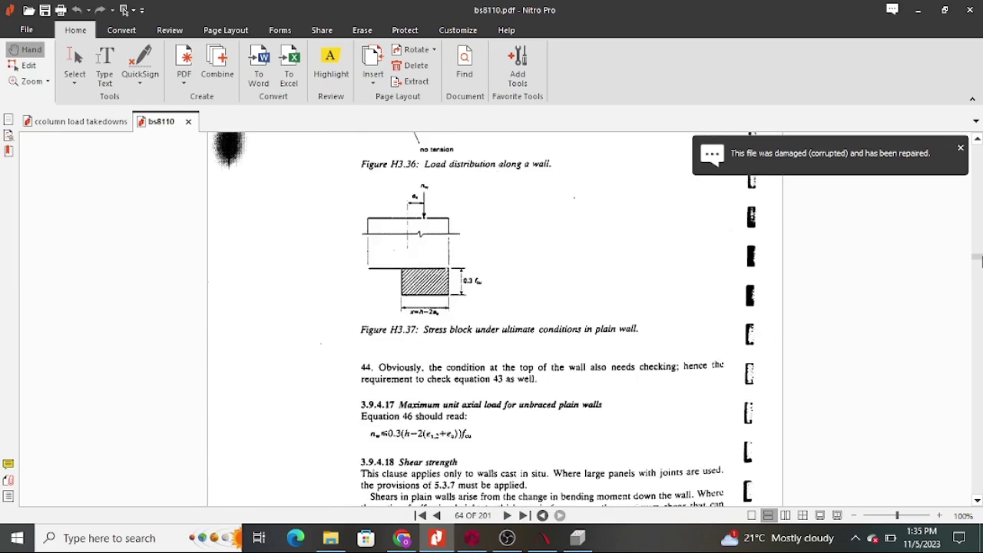
scroll(592, 284, "up", 10)
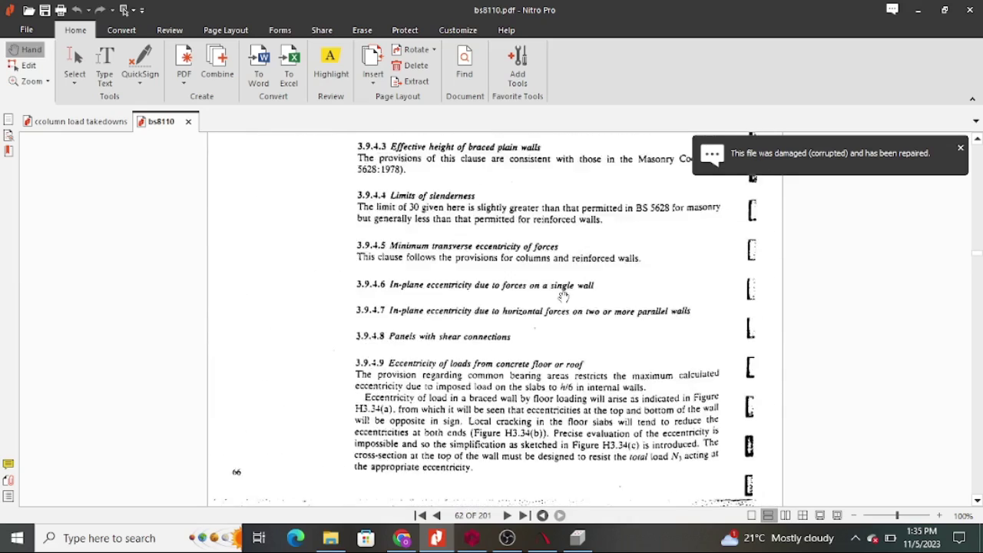
scroll(560, 284, "up", 5)
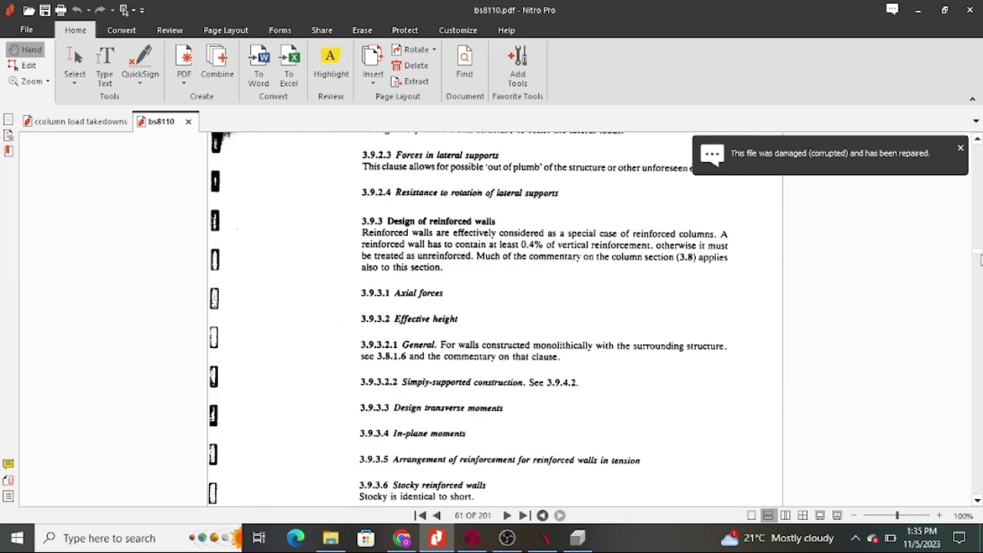
left_click_drag(981, 255, 980, 215)
Drag the scrollbar up from page 38 and browse the earlier BS8110 clauses
scroll(525, 358, "up", 5)
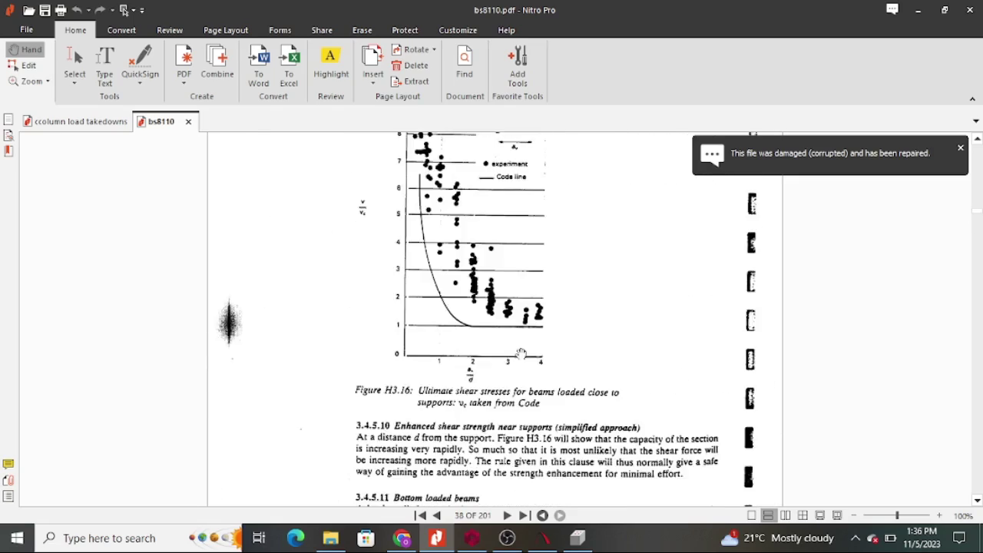
scroll(526, 360, "up", 5)
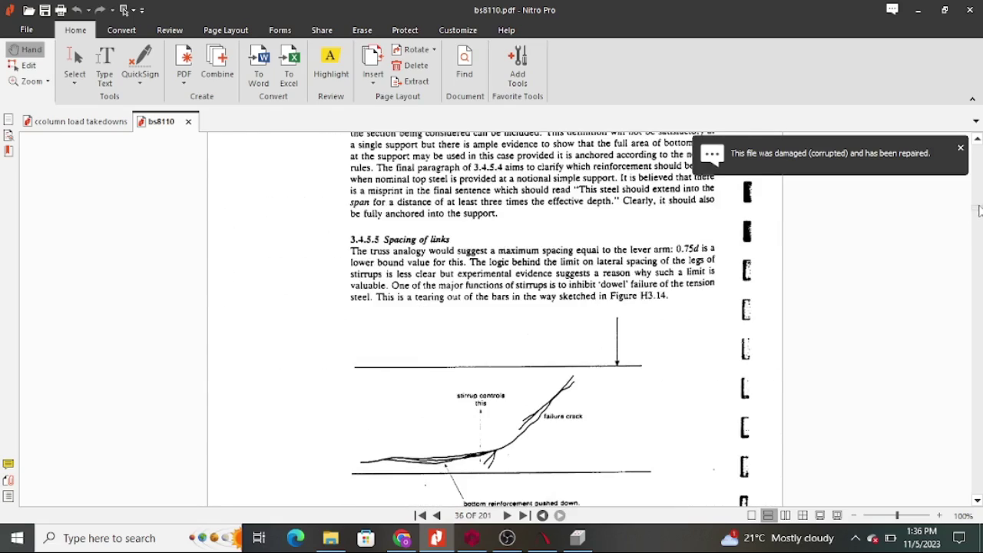
left_click_drag(980, 215, 980, 175)
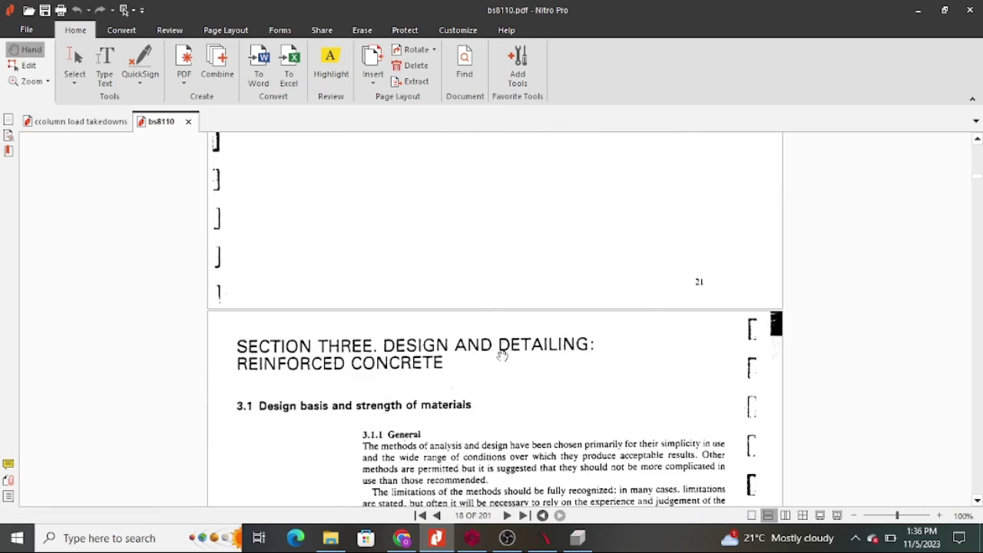
scroll(392, 387, "down", 10)
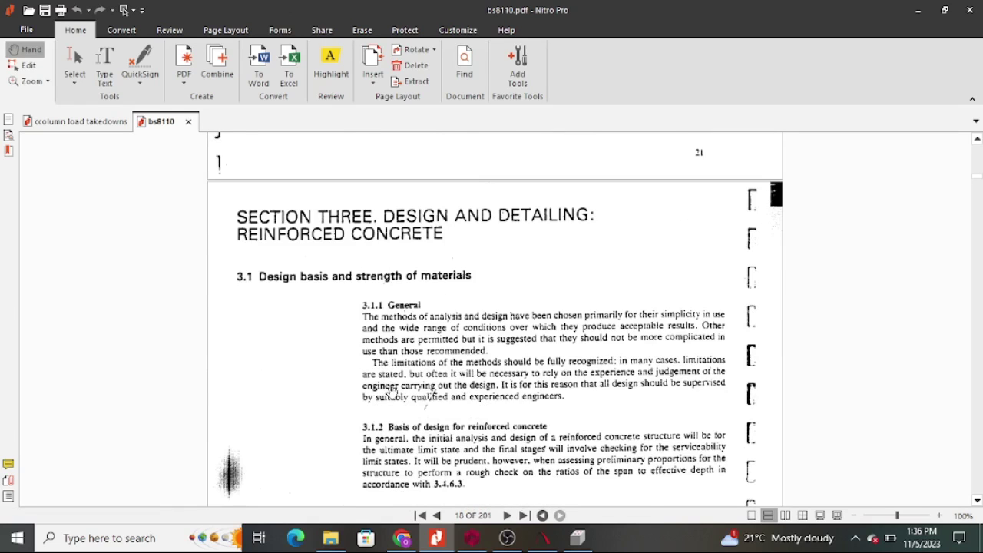
scroll(400, 388, "up", 8)
scroll(525, 381, "down", 20)
scroll(495, 404, "down", 20)
scroll(512, 402, "down", 20)
scroll(544, 423, "down", 20)
scroll(557, 429, "down", 5)
Scroll back up to the notation list of symbols on page 9
scroll(569, 434, "up", 15)
scroll(578, 438, "up", 20)
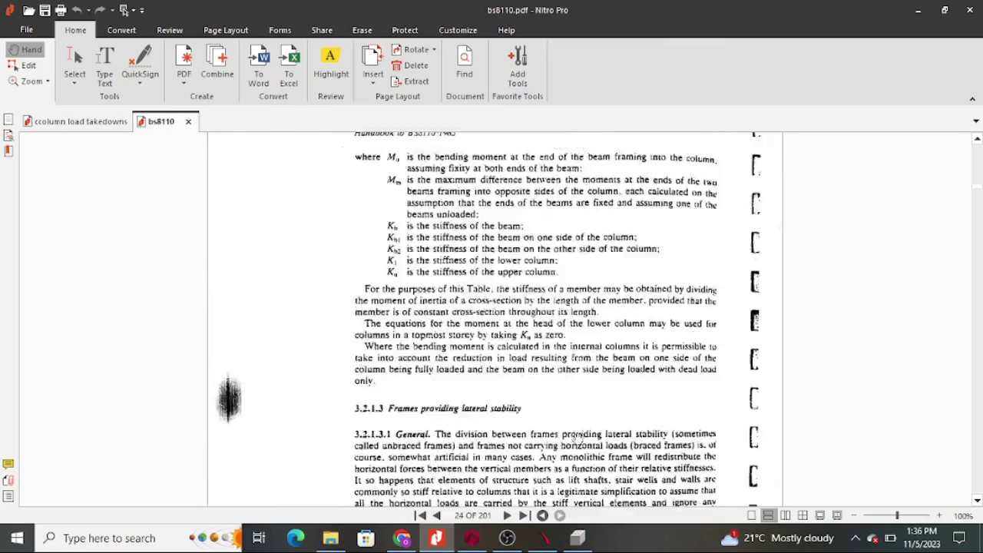
scroll(577, 438, "up", 20)
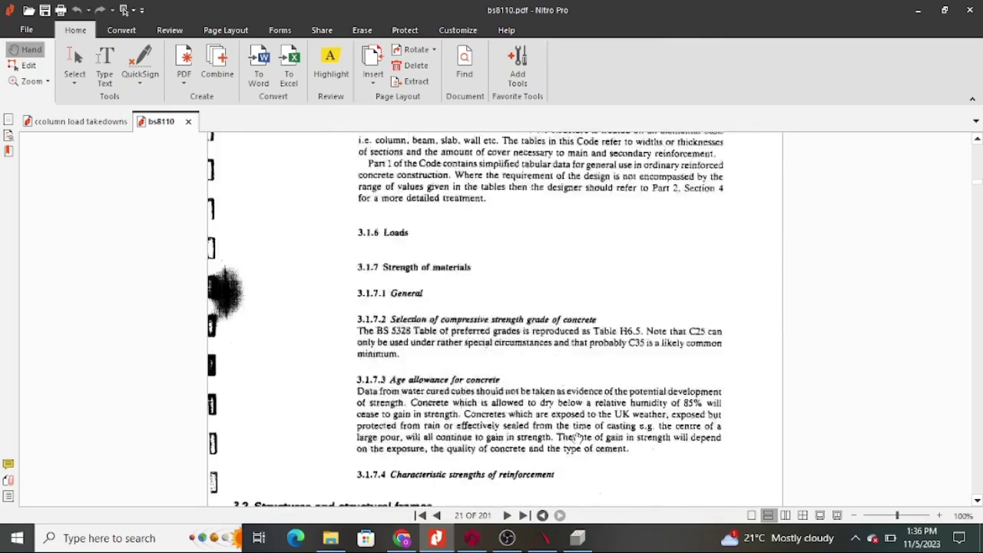
scroll(578, 439, "up", 6)
scroll(575, 437, "up", 20)
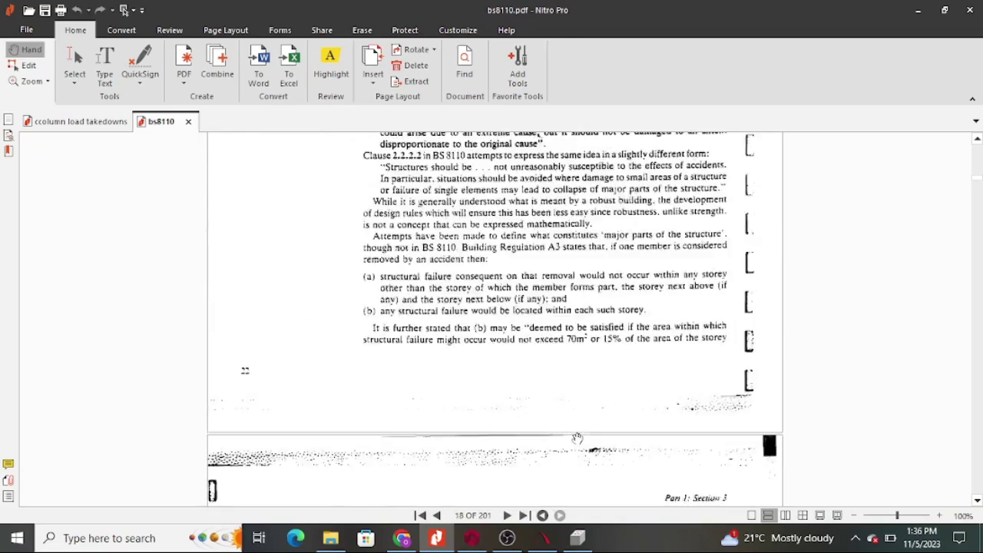
scroll(577, 438, "up", 20)
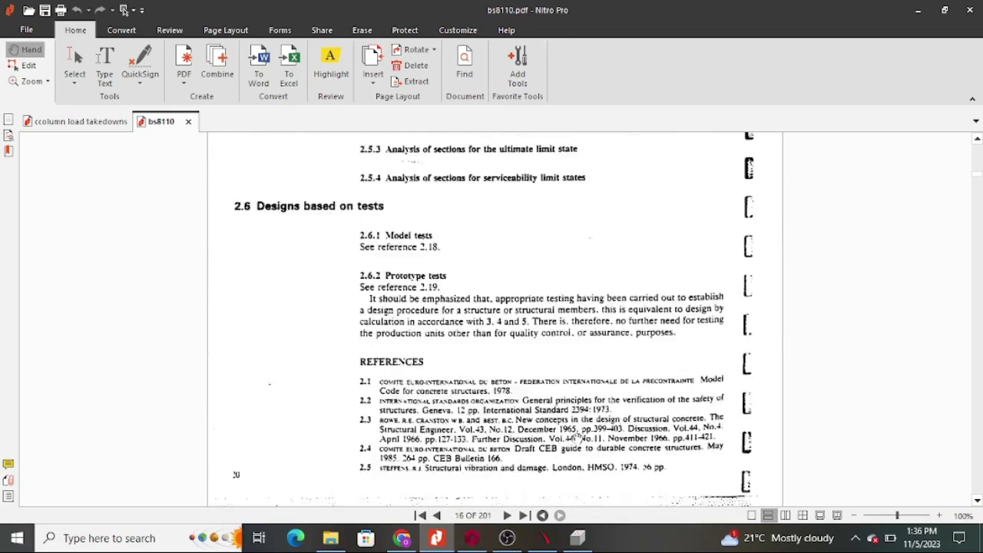
scroll(574, 437, "up", 15)
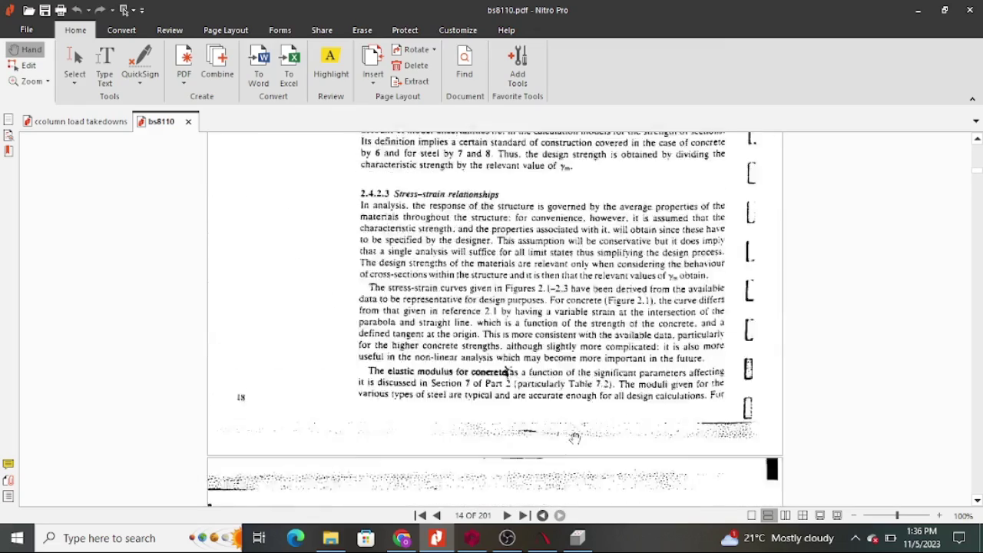
scroll(428, 386, "up", 20)
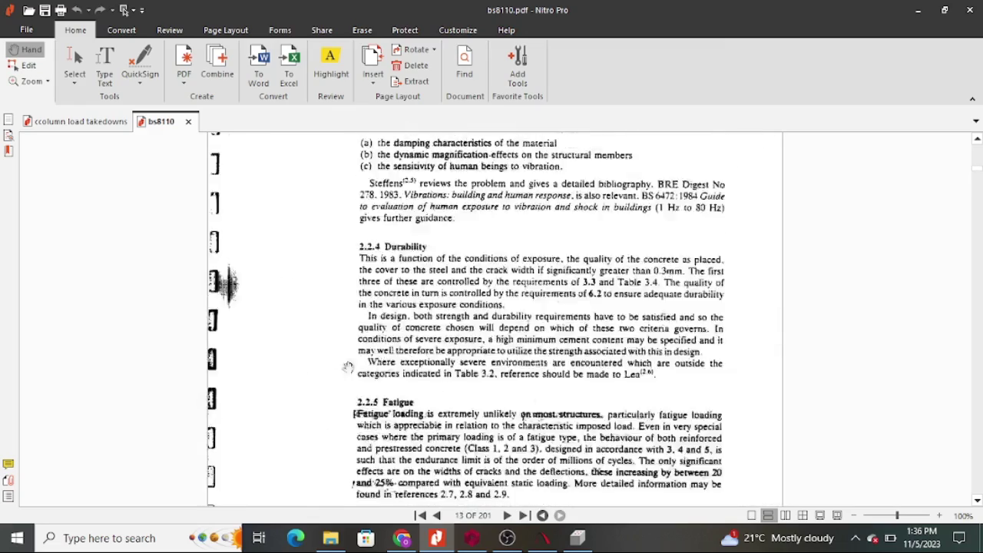
scroll(399, 396, "up", 10)
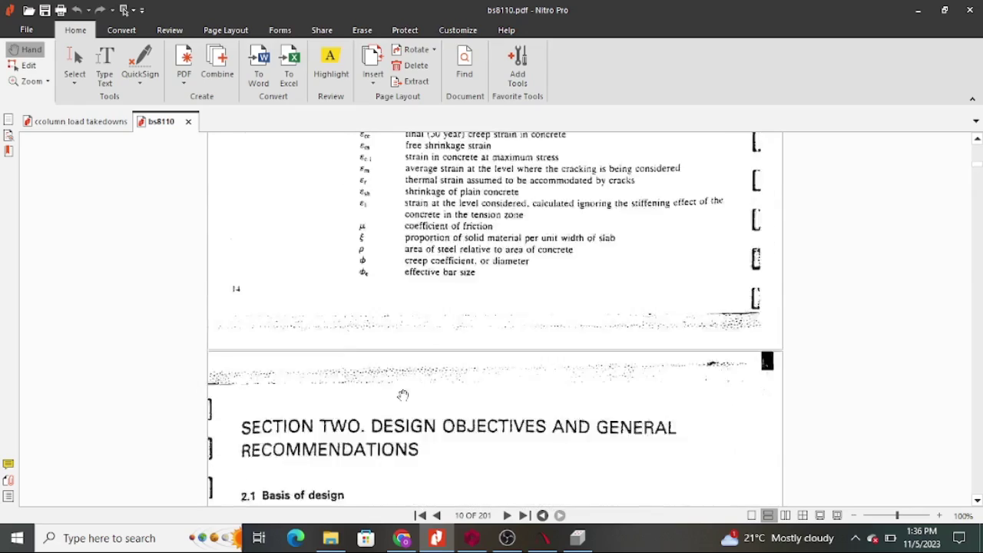
scroll(347, 204, "up", 15)
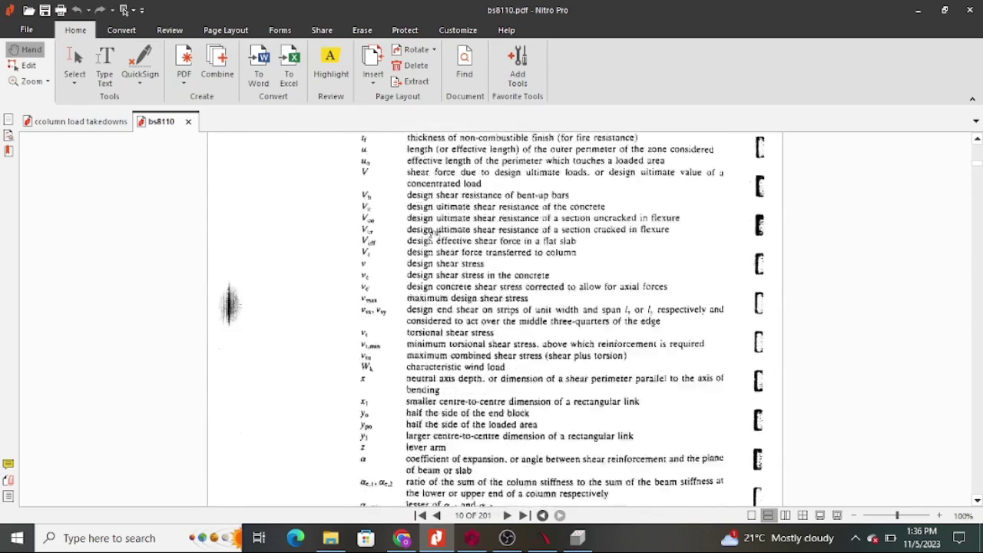
scroll(444, 231, "up", 15)
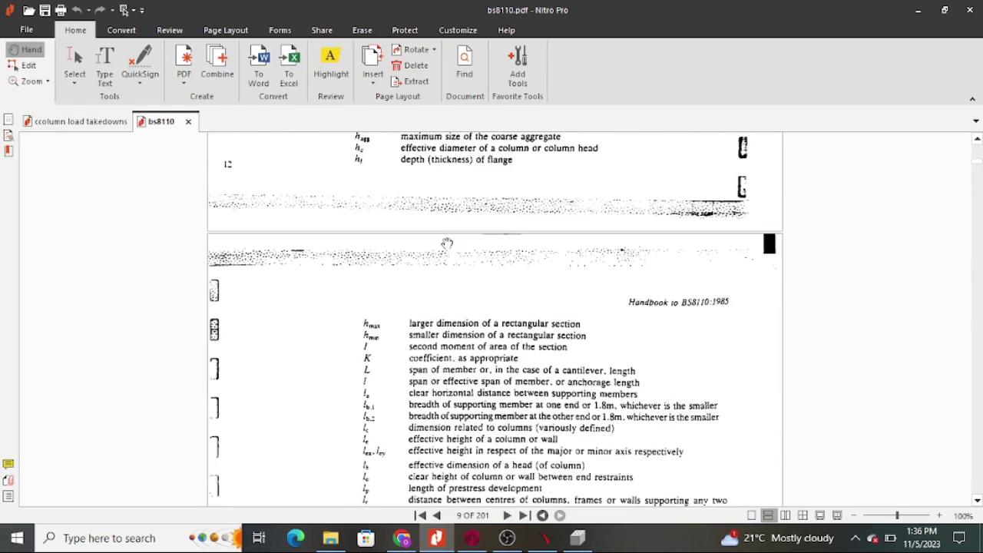
scroll(435, 267, "down", 9)
scroll(434, 267, "up", 7)
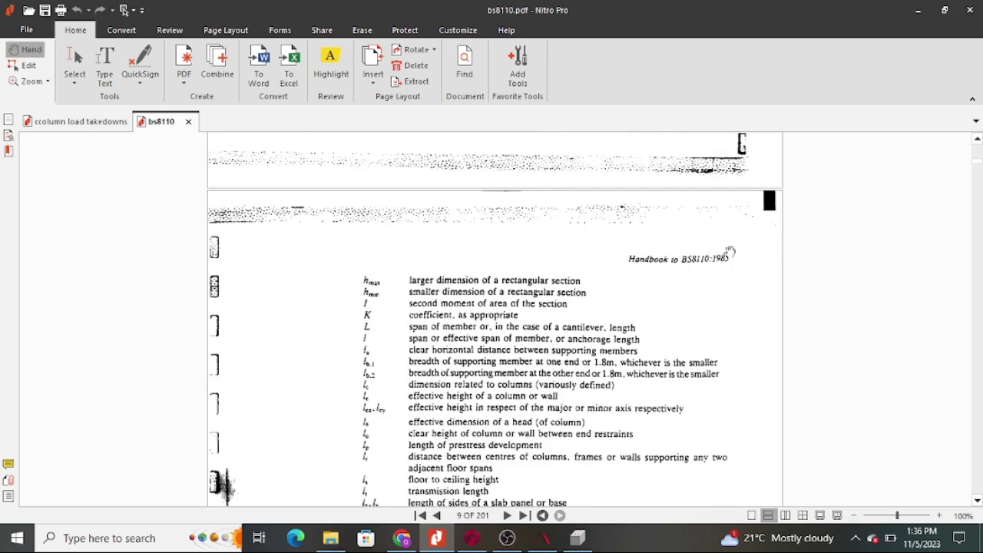
Save and close bs8110.pdf, then scroll the load takedowns PDF to page 3's slenderness limits table
left_click(188, 121)
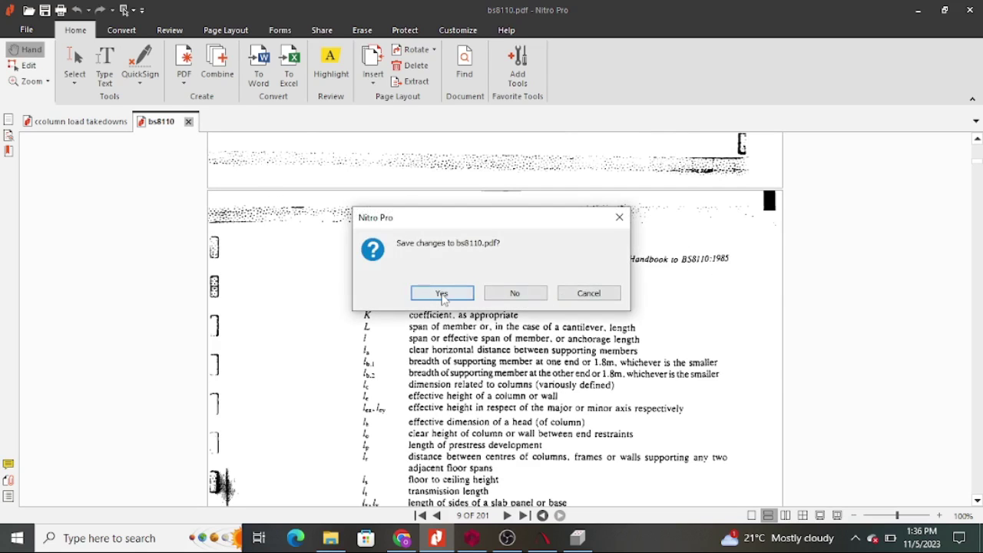
left_click(442, 295)
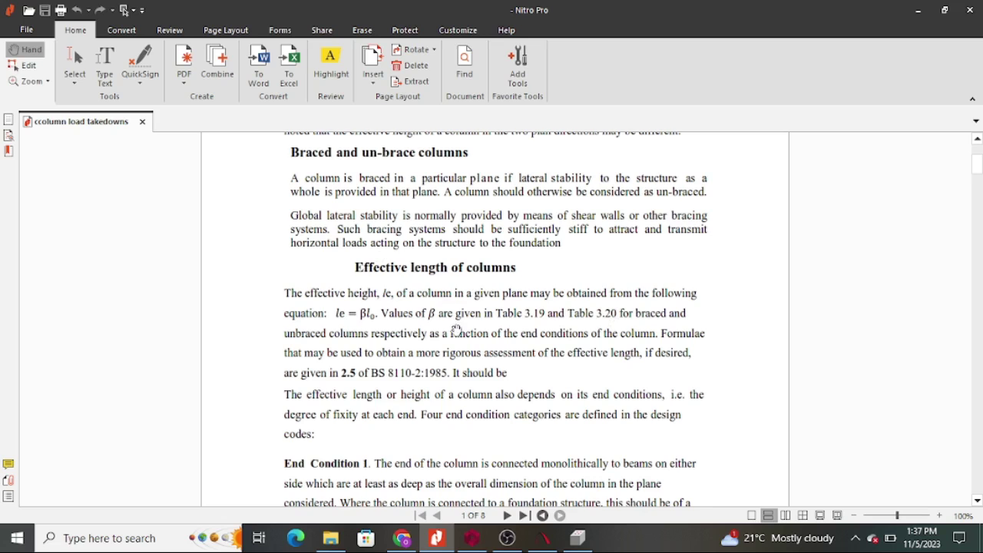
scroll(435, 349, "down", 15)
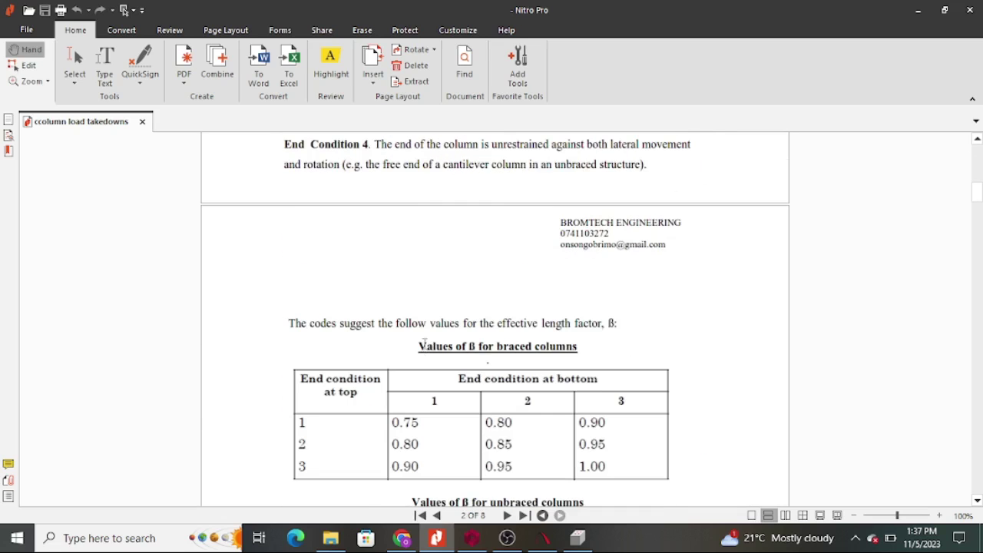
scroll(424, 344, "down", 4)
scroll(508, 324, "up", 1)
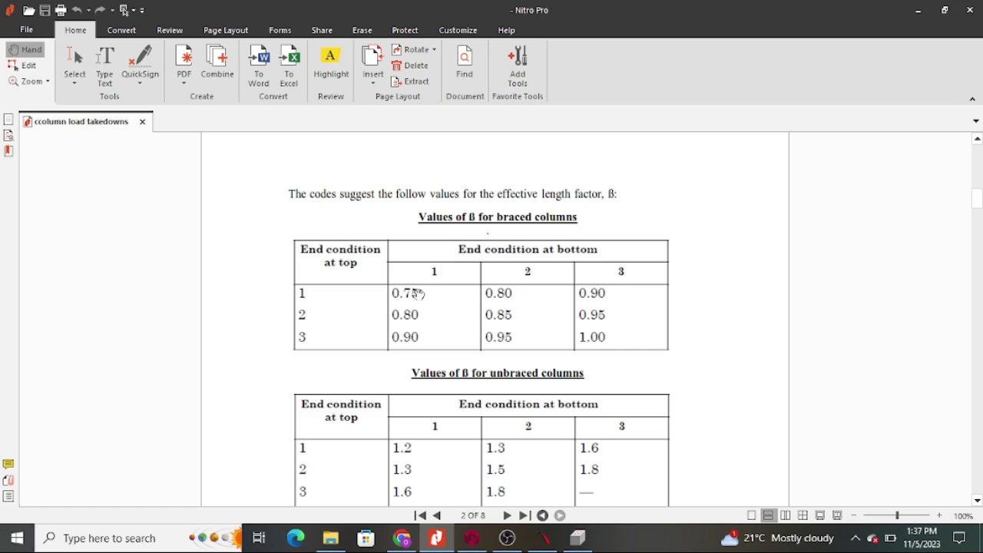
scroll(418, 307, "down", 3)
scroll(409, 336, "down", 15)
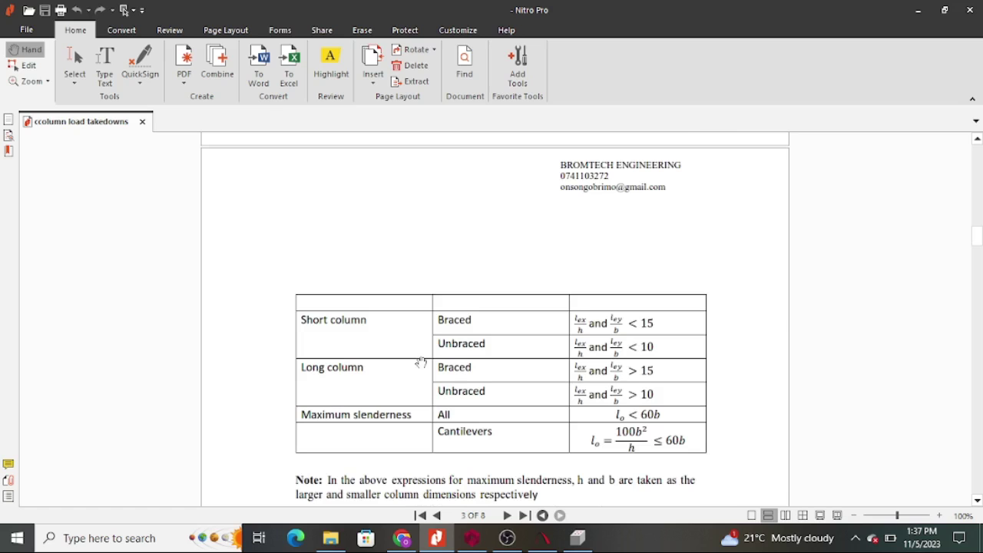
scroll(461, 261, "up", 11)
scroll(444, 263, "down", 11)
scroll(447, 267, "down", 1)
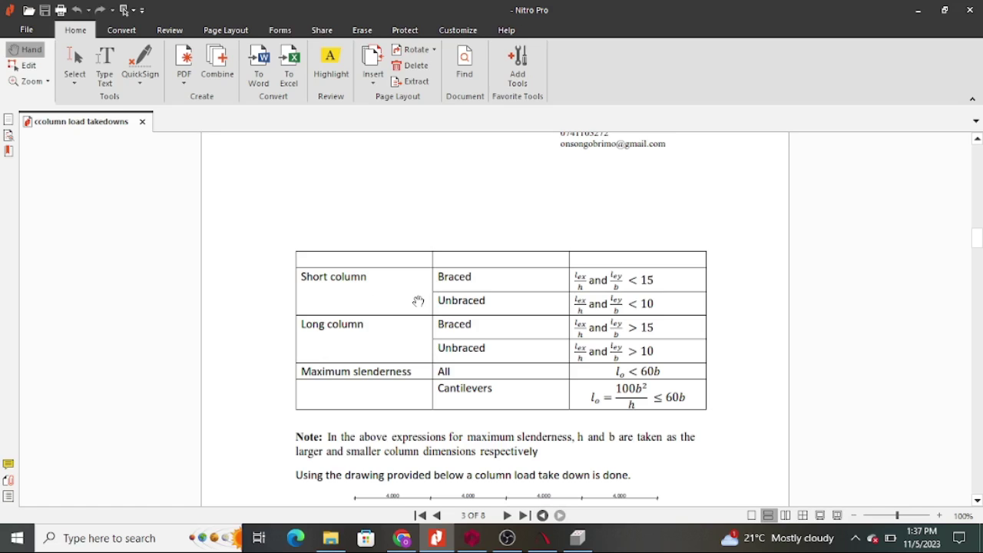
scroll(411, 298, "down", 10)
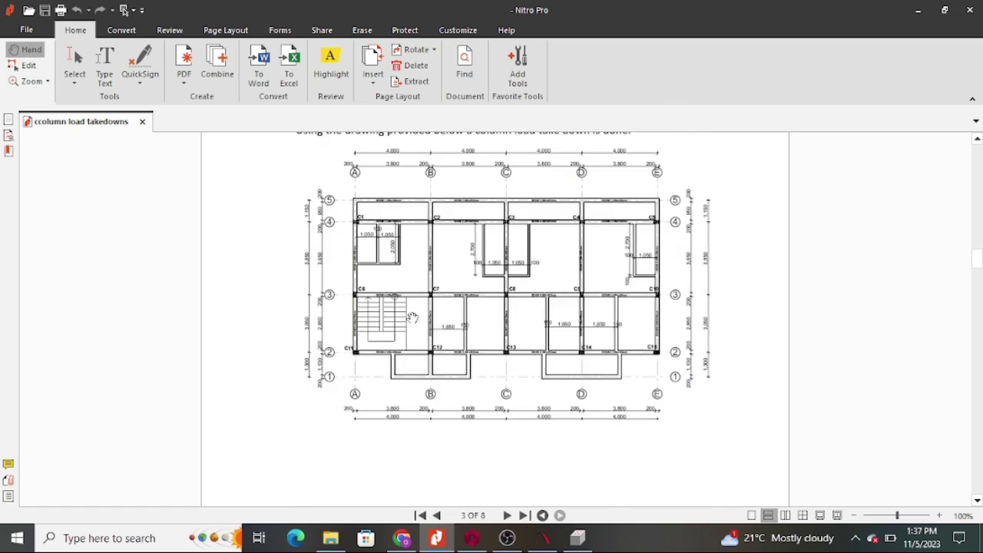
scroll(412, 317, "down", 10)
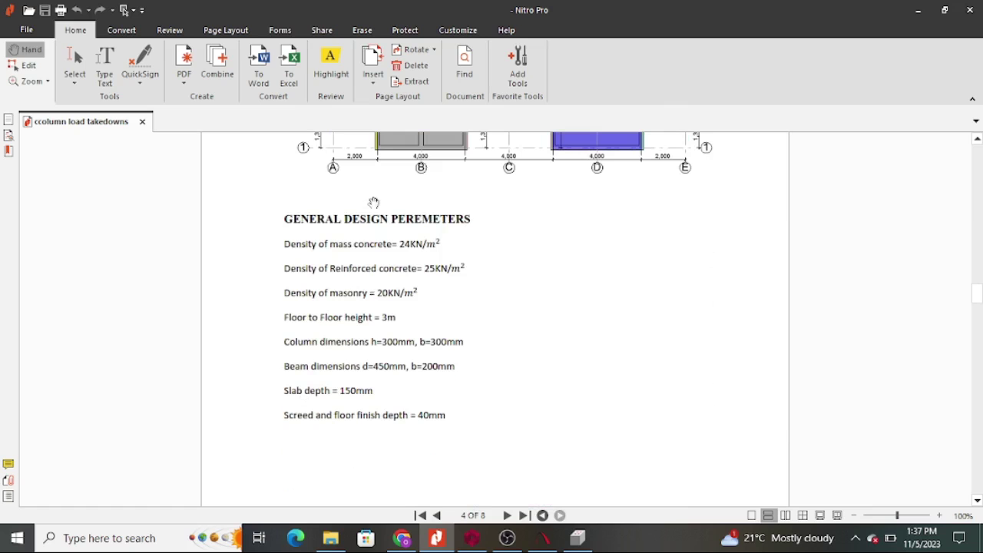
scroll(415, 395, "down", 10)
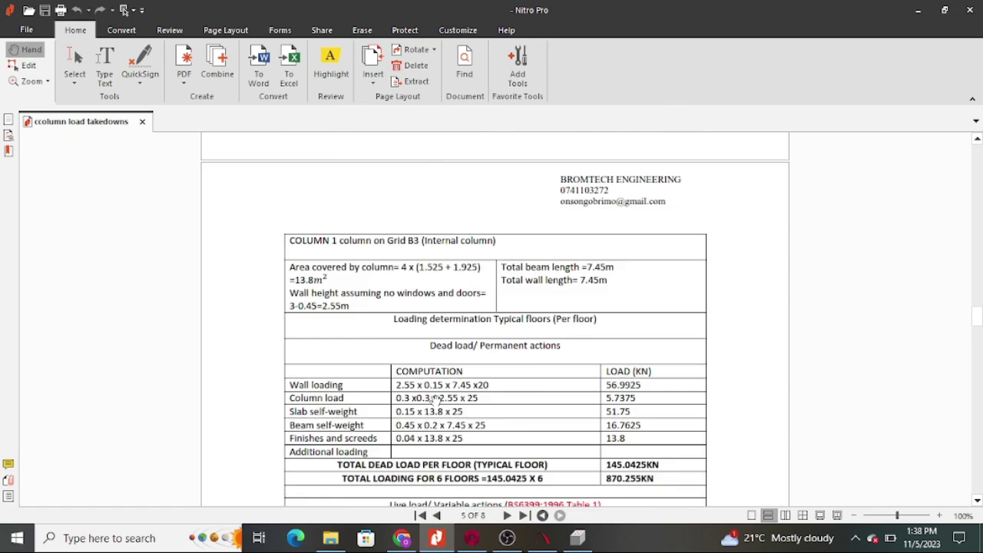
scroll(445, 401, "up", 2)
scroll(446, 401, "up", 5)
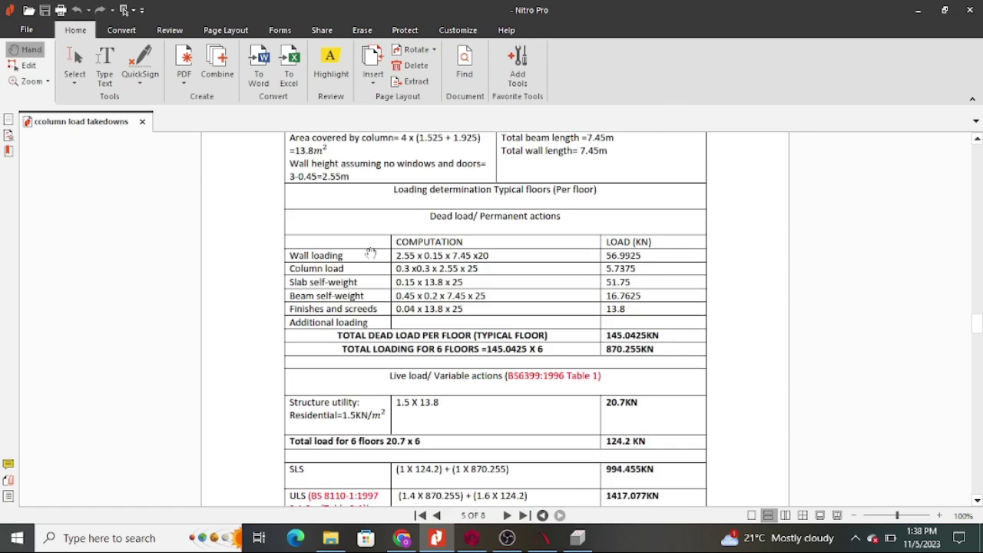
scroll(370, 254, "up", 2)
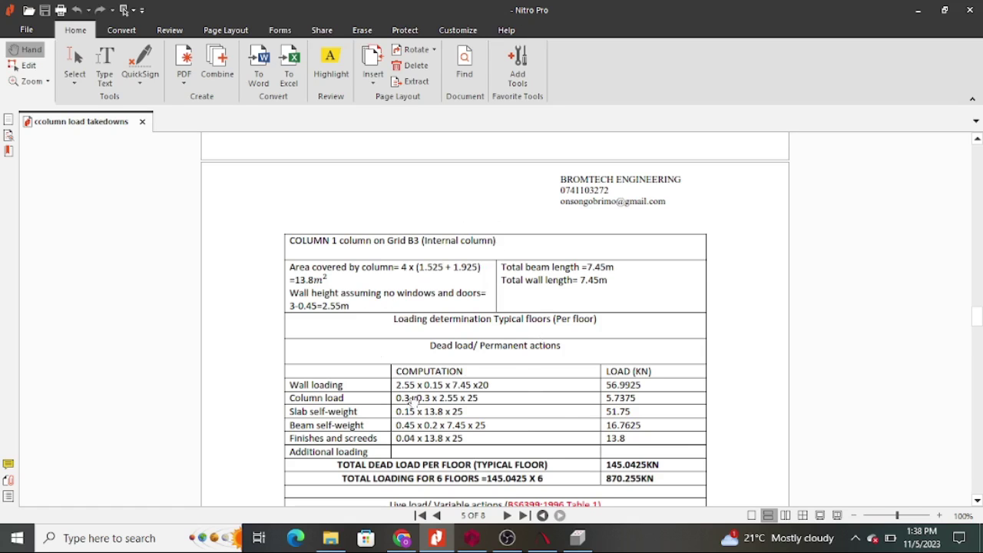
scroll(374, 312, "down", 3)
scroll(380, 314, "down", 3)
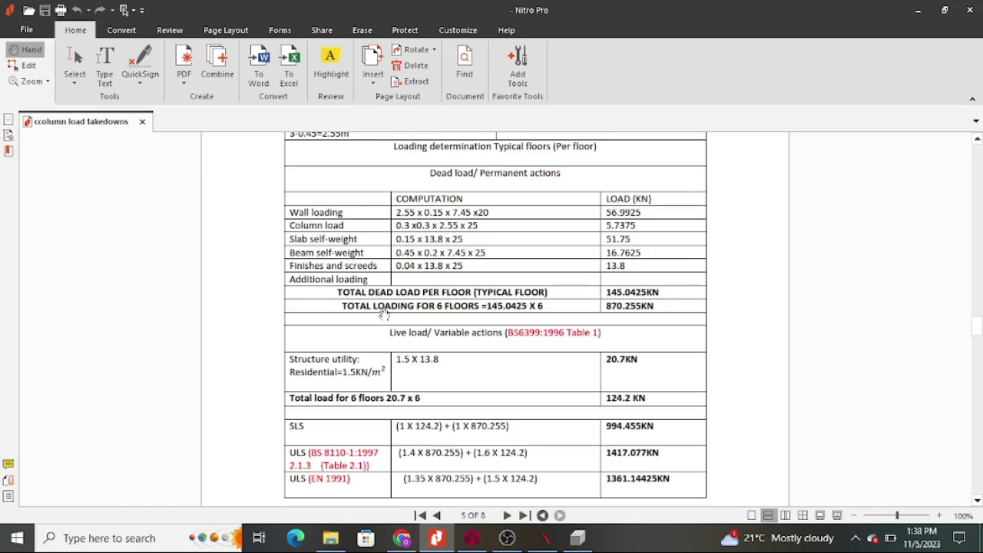
scroll(415, 303, "down", 10)
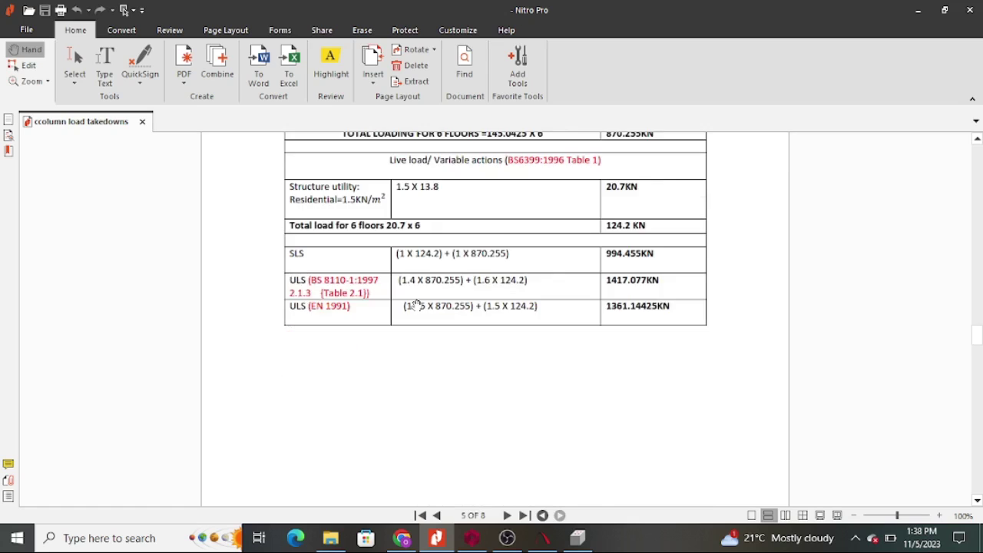
scroll(418, 307, "up", 7)
scroll(422, 309, "up", 2)
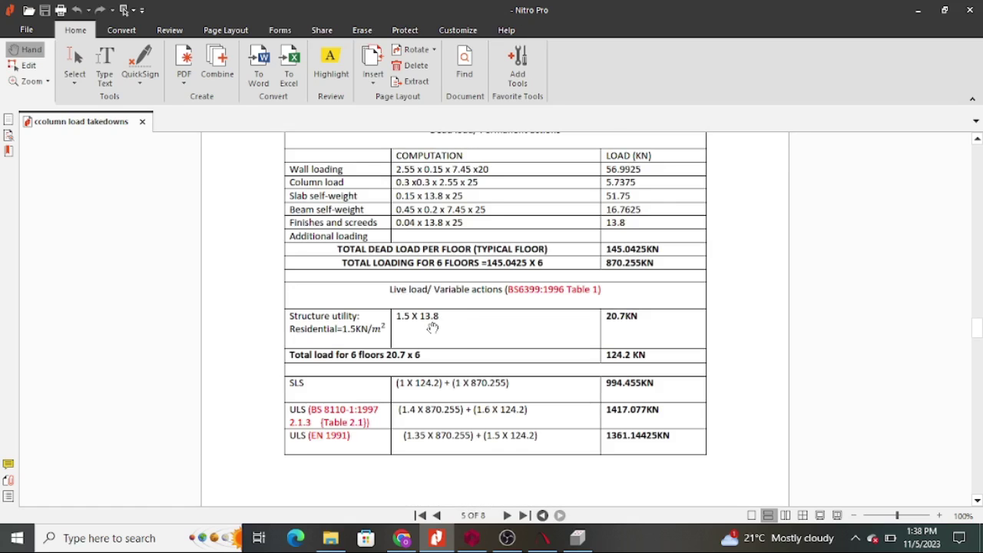
scroll(432, 328, "down", 10)
scroll(432, 329, "up", 7)
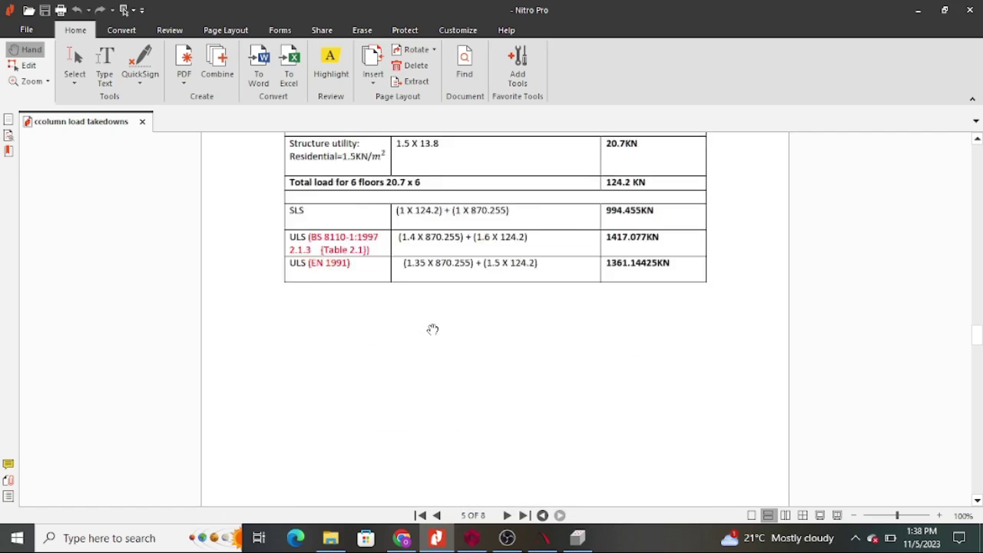
scroll(432, 329, "up", 6)
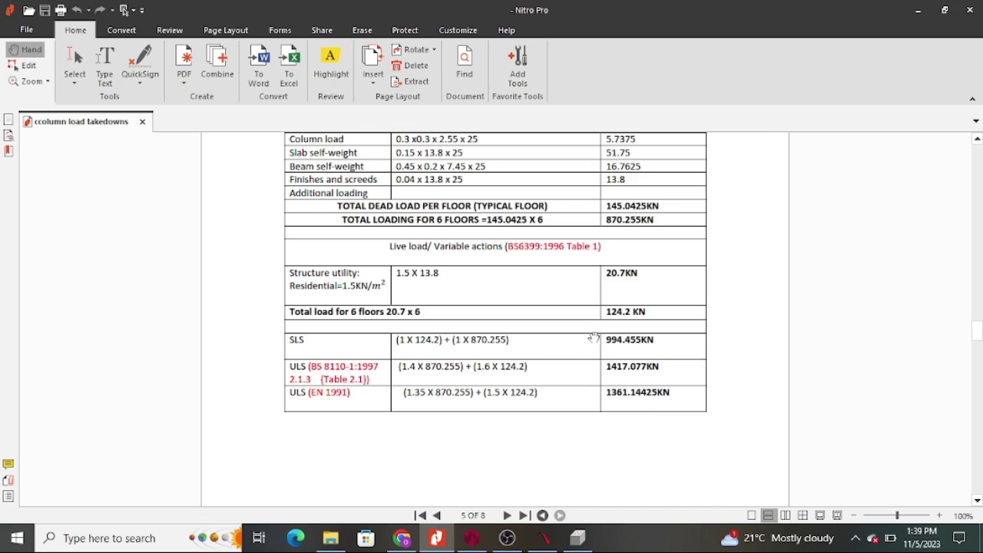
In ProtaStructure, zoom to footing F-1C5 on grid D, load its properties and open its design
left_click(473, 539)
scroll(476, 242, "up", 8)
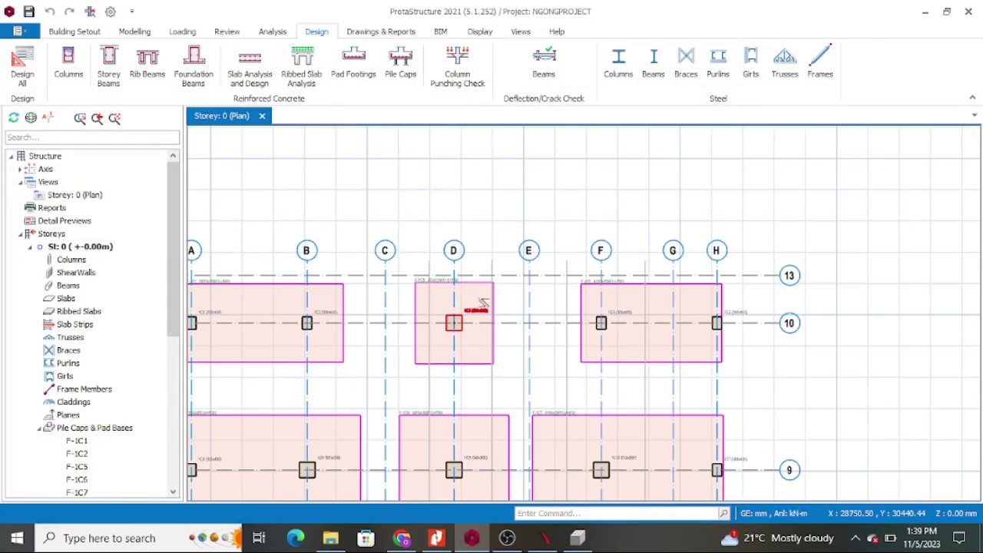
scroll(483, 303, "up", 3)
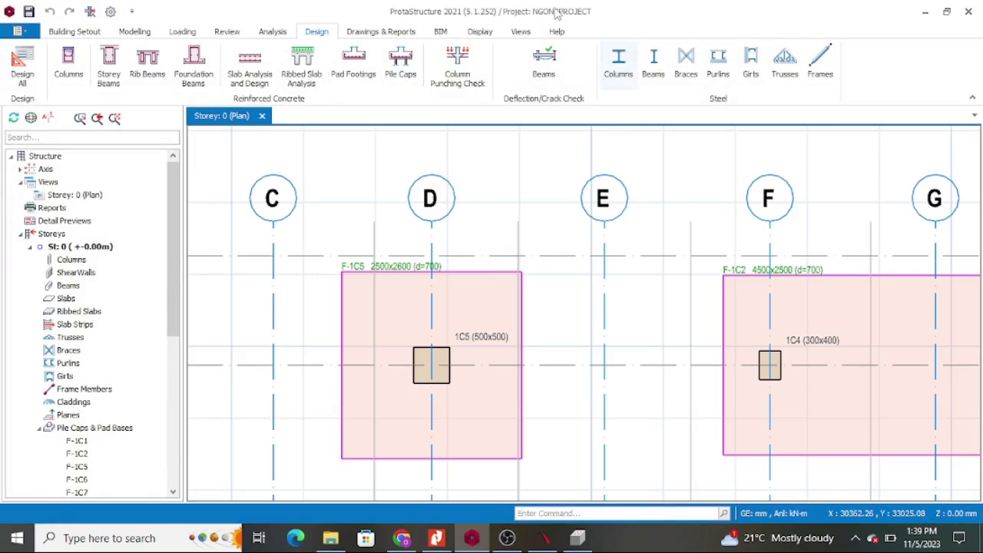
scroll(466, 225, "down", 3)
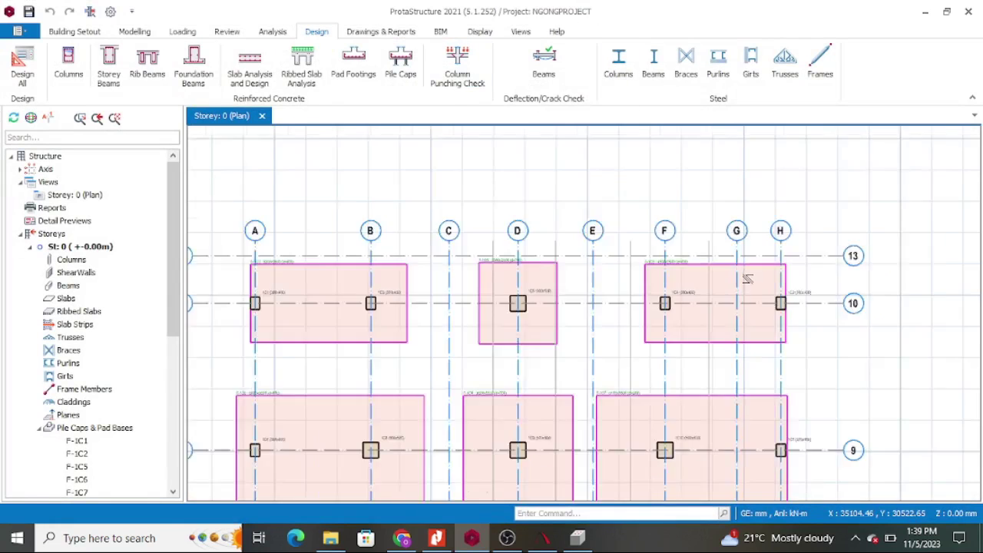
scroll(488, 274, "up", 3)
scroll(489, 275, "up", 1)
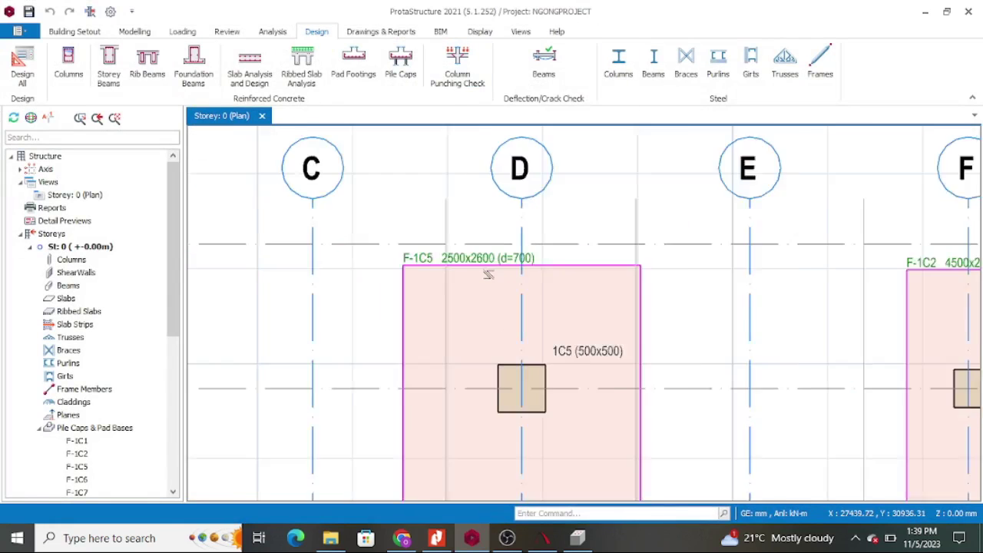
scroll(488, 274, "up", 1)
left_click(607, 264)
right_click(608, 263)
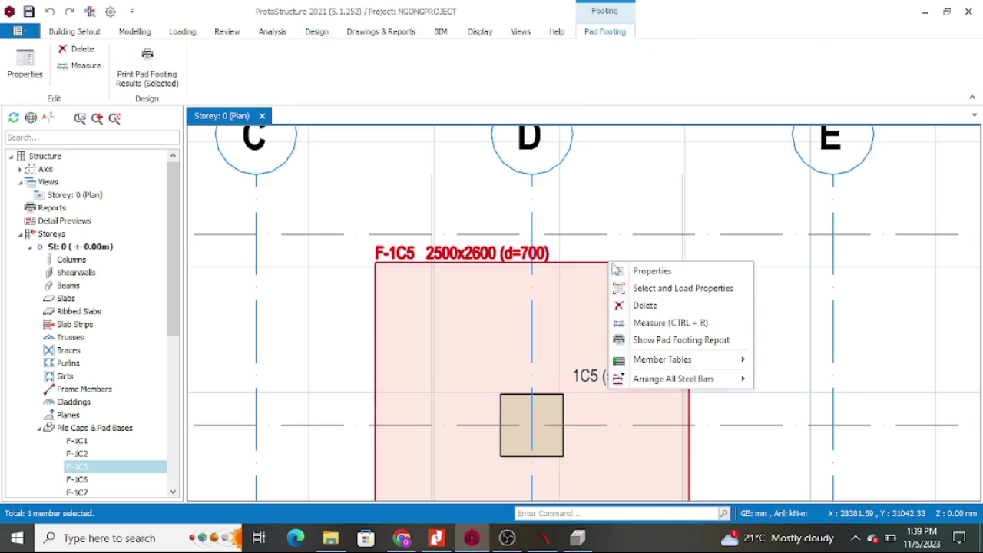
left_click(678, 287)
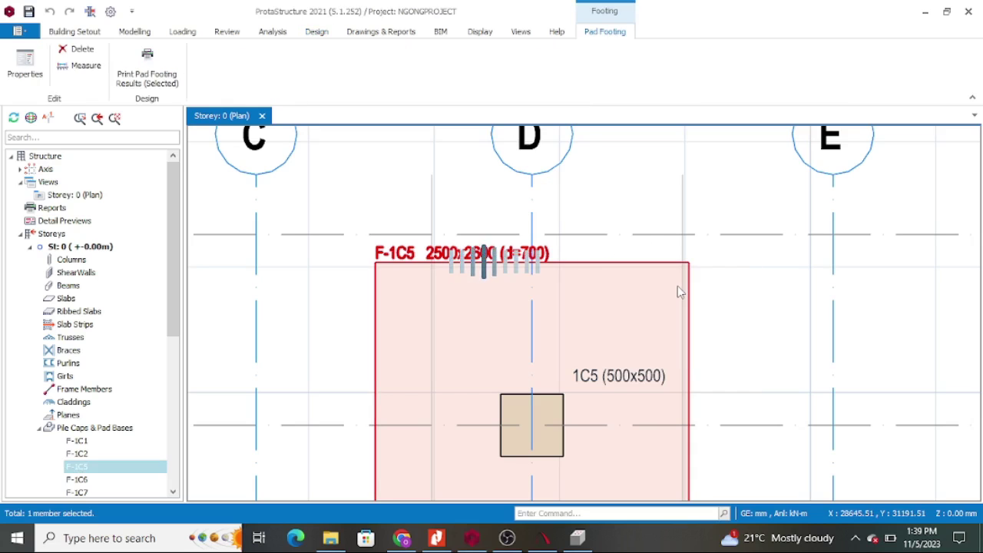
double_click(636, 293)
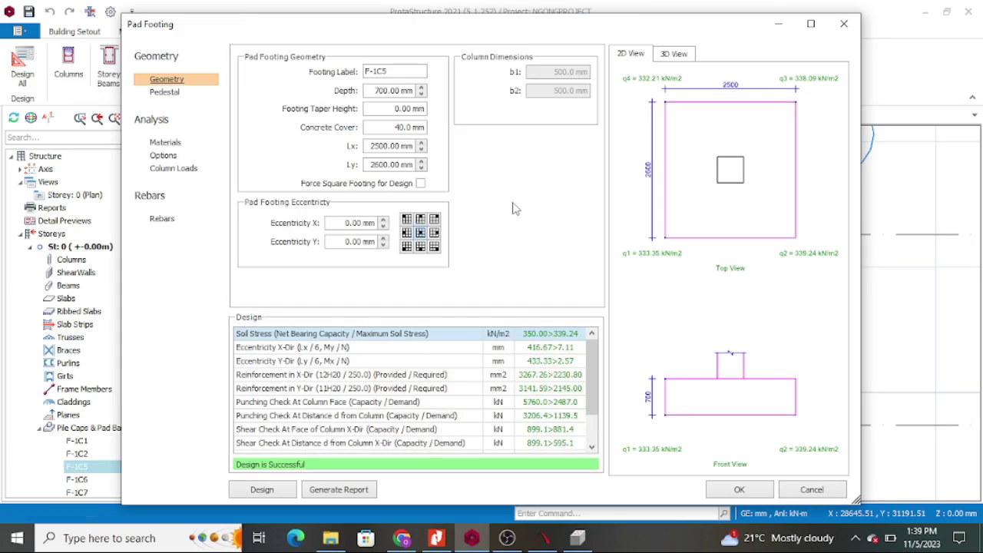
Review the three column load combinations on F-1C5, then bring Prokon's Reccol window forward
left_click(174, 169)
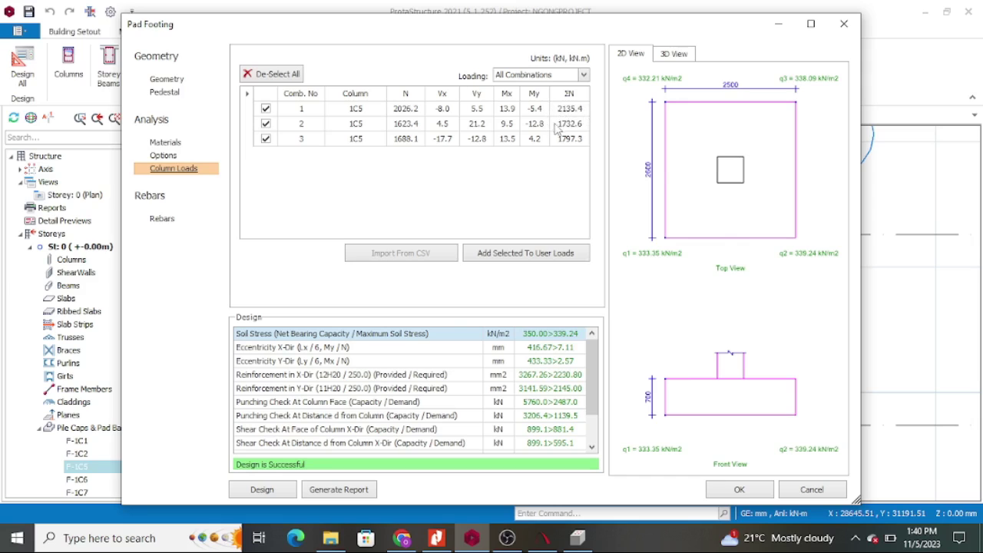
left_click(779, 25)
scroll(583, 285, "down", 1)
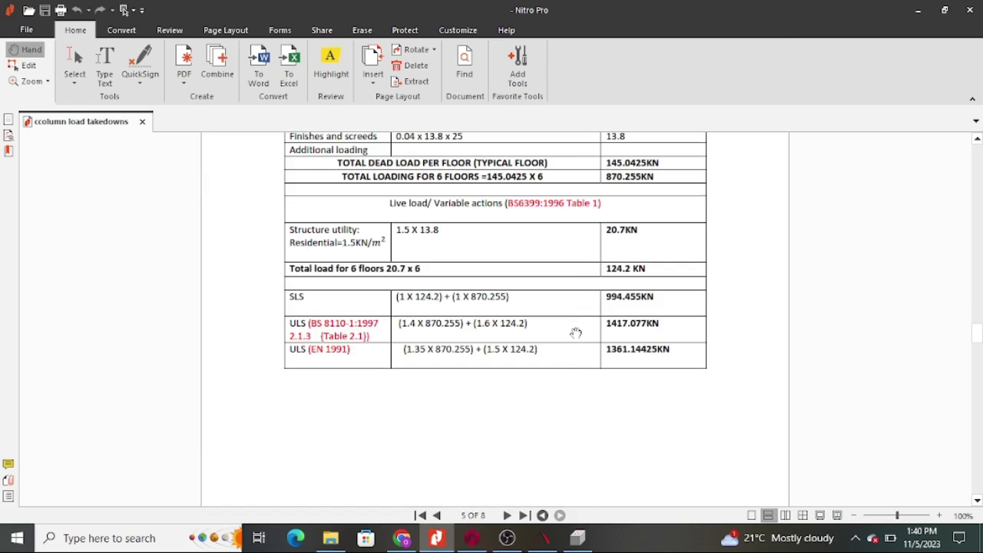
mouse_move(578, 538)
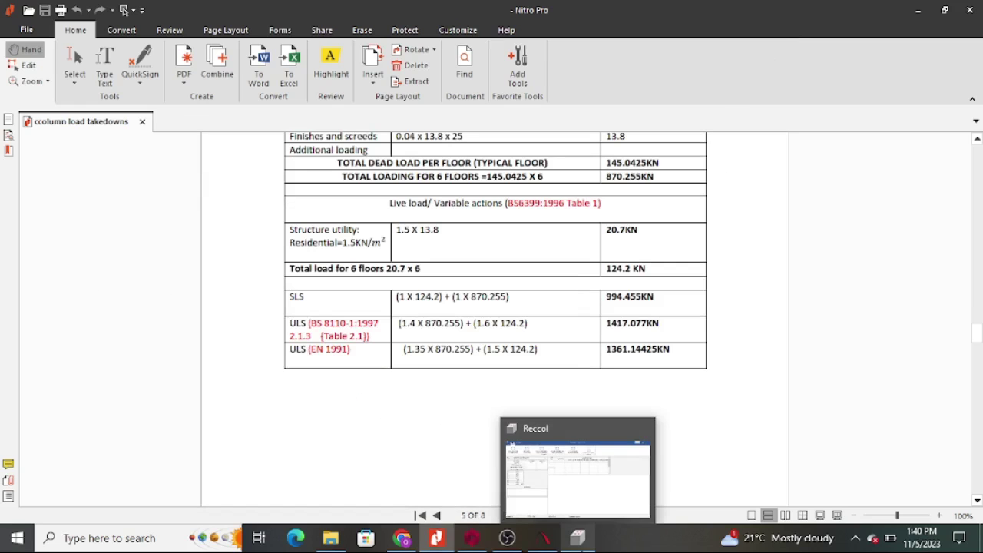
left_click(600, 495)
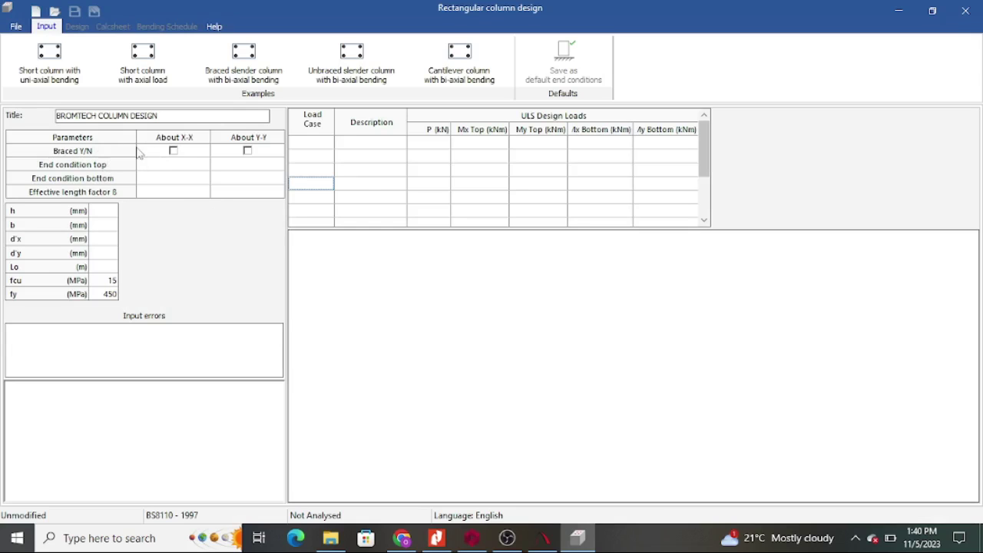
Brace the column about X-X and Y-Y and make both X-X ends Fully fixed
left_click(173, 151)
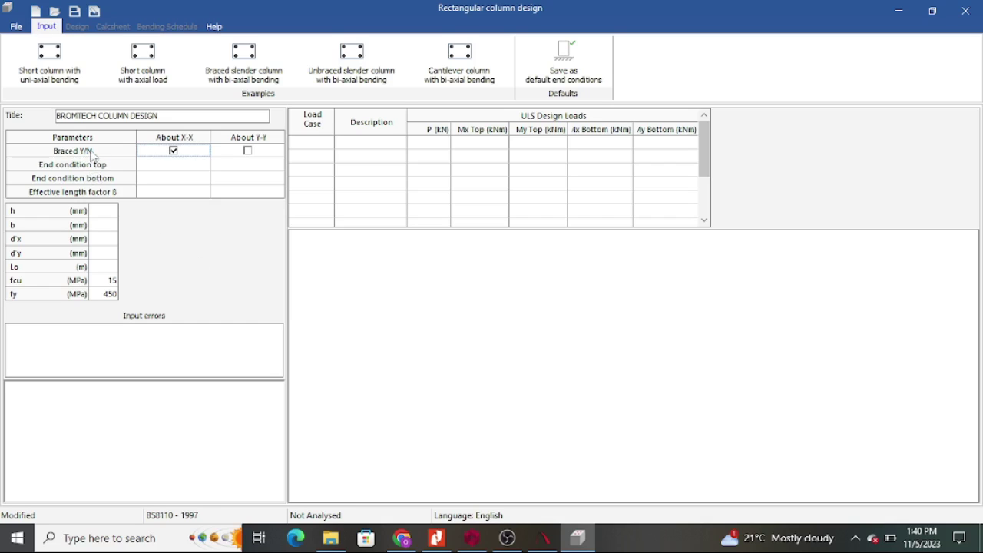
left_click(248, 152)
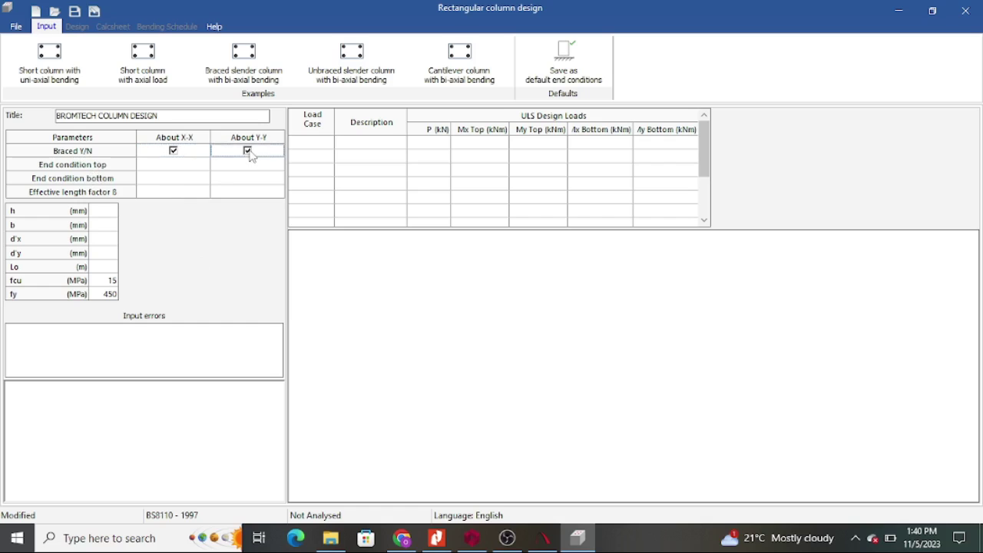
left_click(159, 165)
left_click(203, 164)
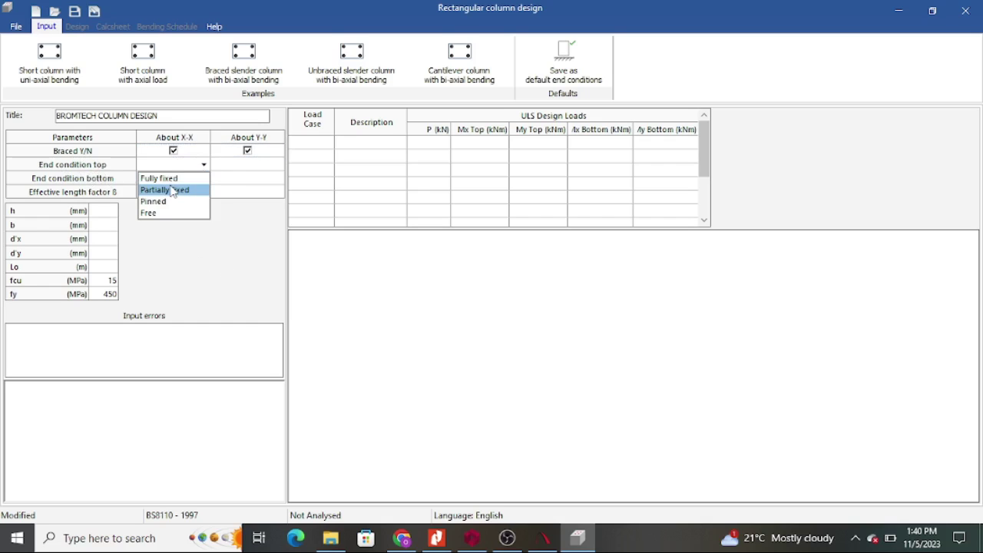
left_click(170, 179)
left_click(196, 179)
left_click(203, 179)
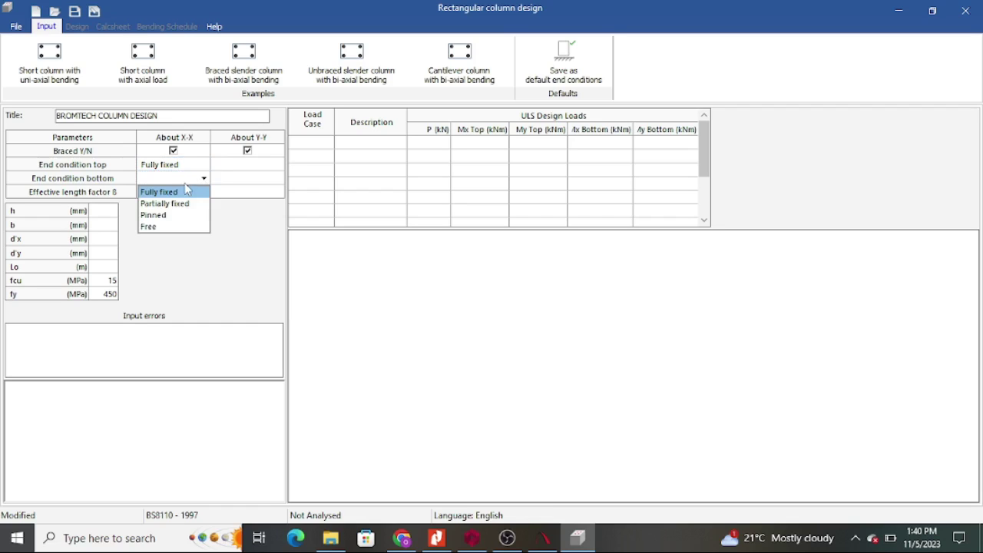
left_click(163, 192)
Make both Y-Y ends Fully fixed for a 0.75 factor, and toggle the X-X braced option
left_click(245, 164)
left_click(277, 164)
left_click(244, 178)
left_click(277, 178)
left_click(277, 178)
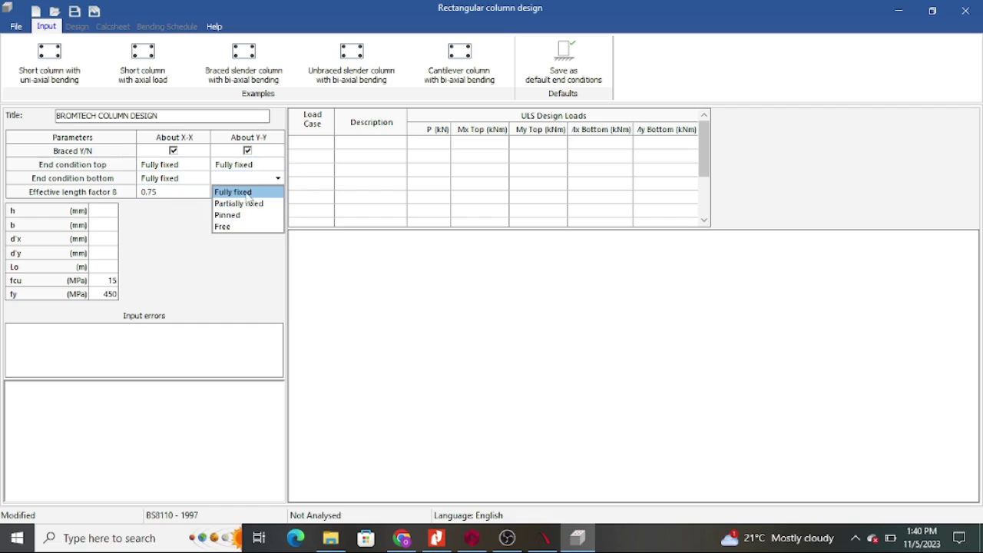
left_click(242, 195)
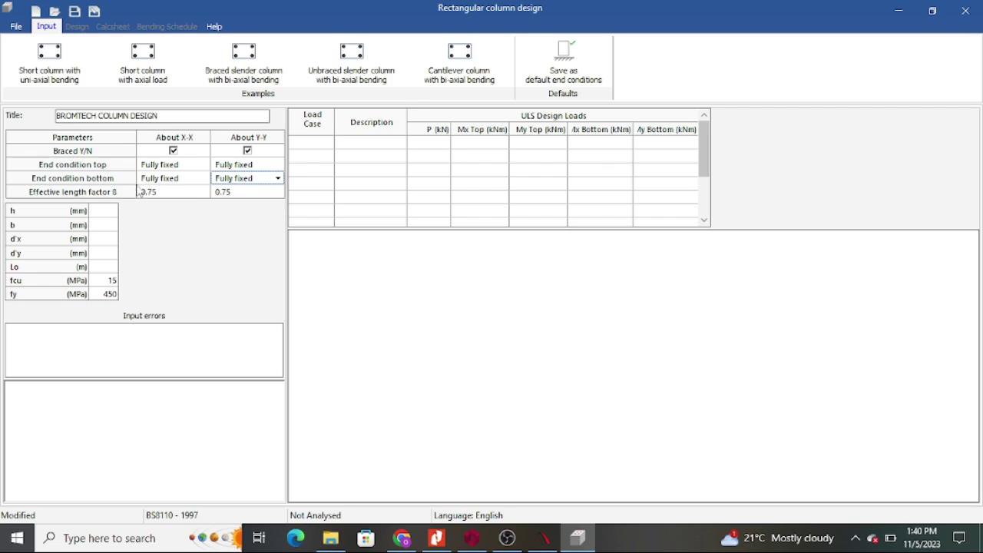
left_click(175, 151)
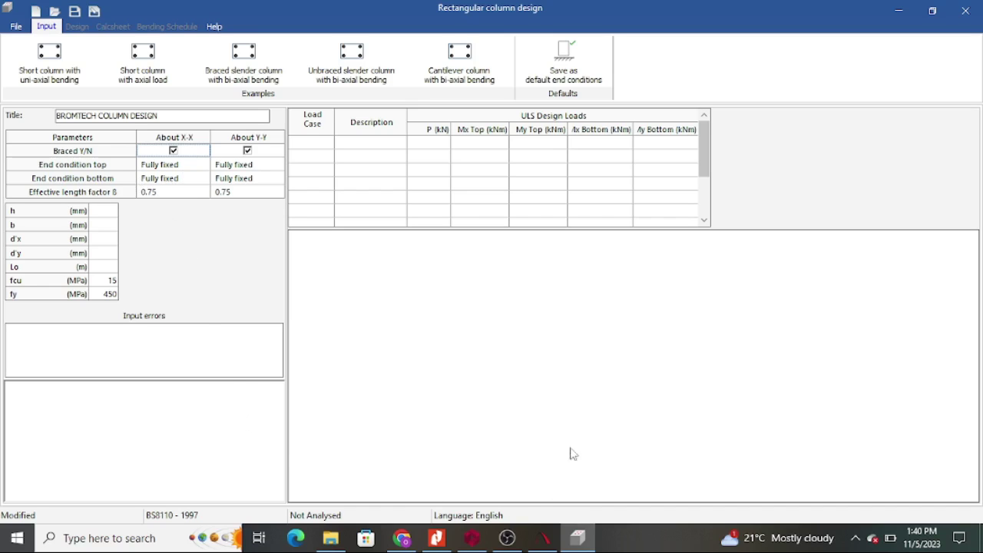
Check the PDF's braced-column β table, where fixed–fixed ends give 0.75, then return to Prokon
left_click(438, 539)
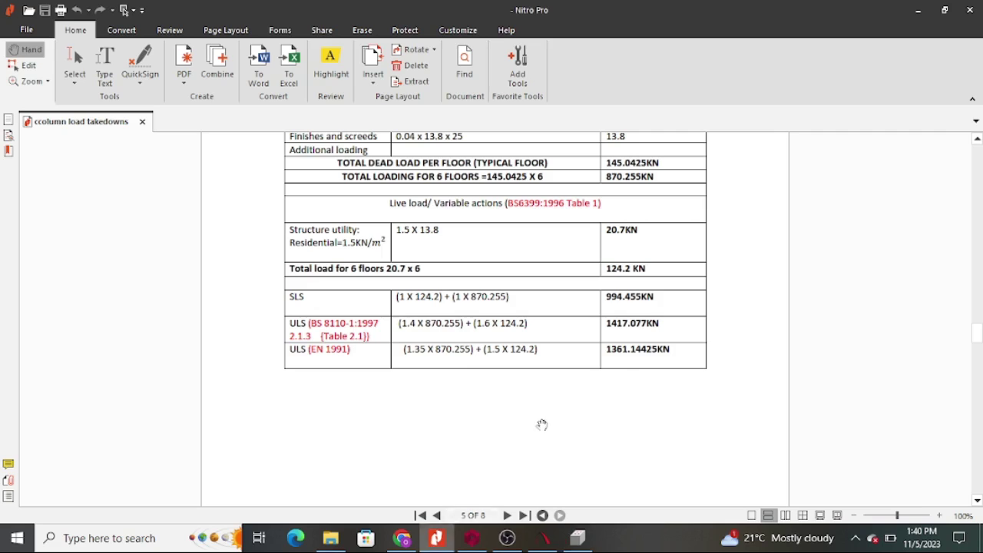
scroll(472, 363, "up", 5)
scroll(473, 369, "down", 2)
scroll(473, 371, "up", 7)
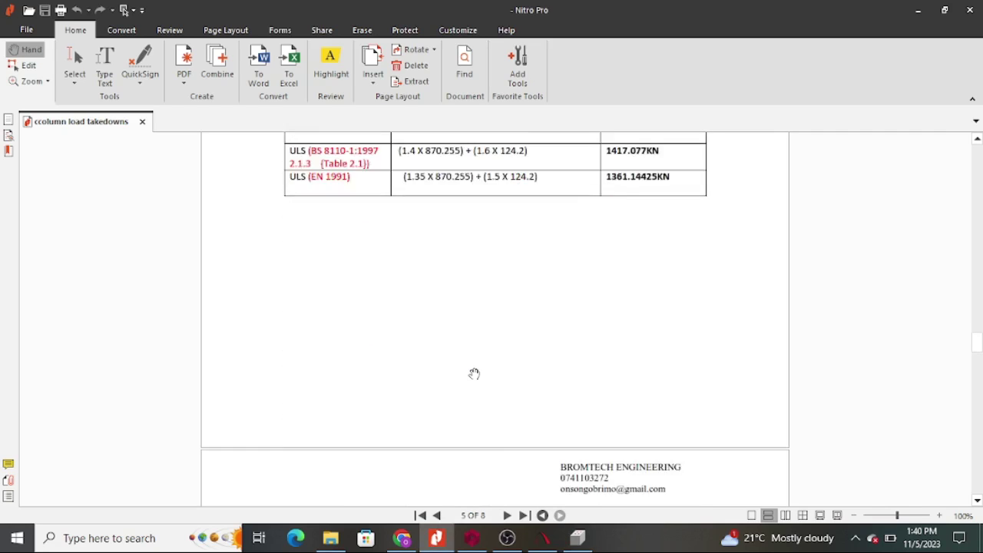
scroll(474, 374, "down", 4)
scroll(496, 377, "down", 2)
scroll(511, 374, "up", 20)
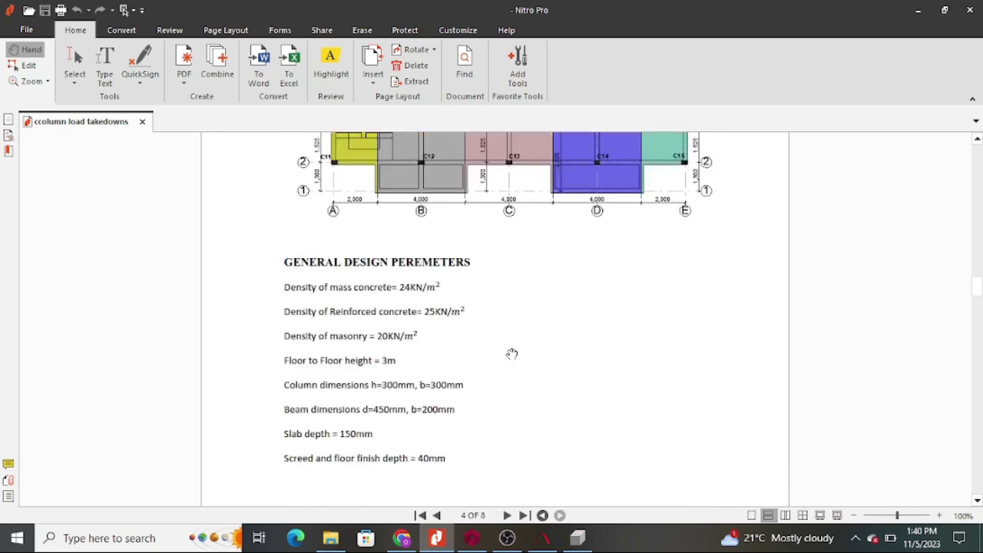
scroll(512, 355, "down", 3)
scroll(512, 354, "up", 3)
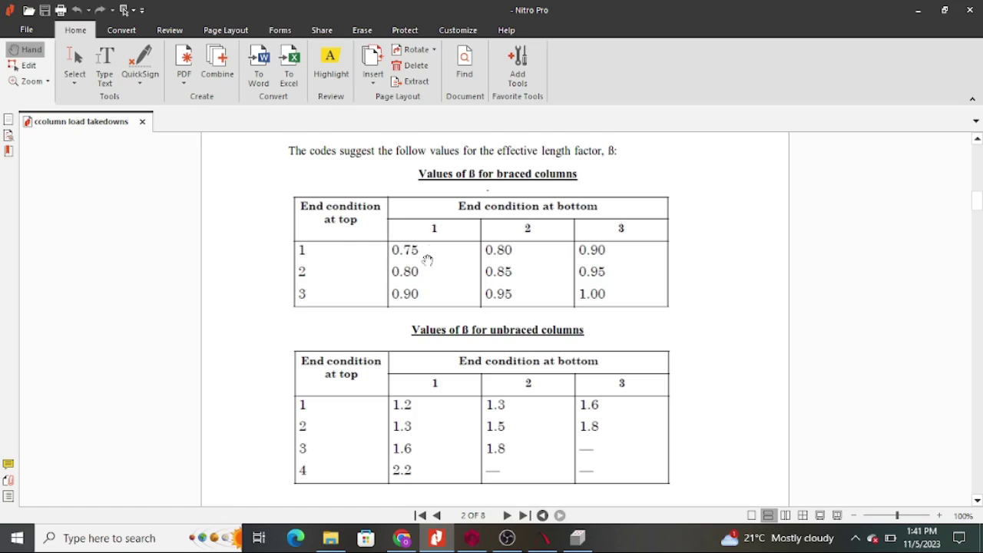
left_click(545, 540)
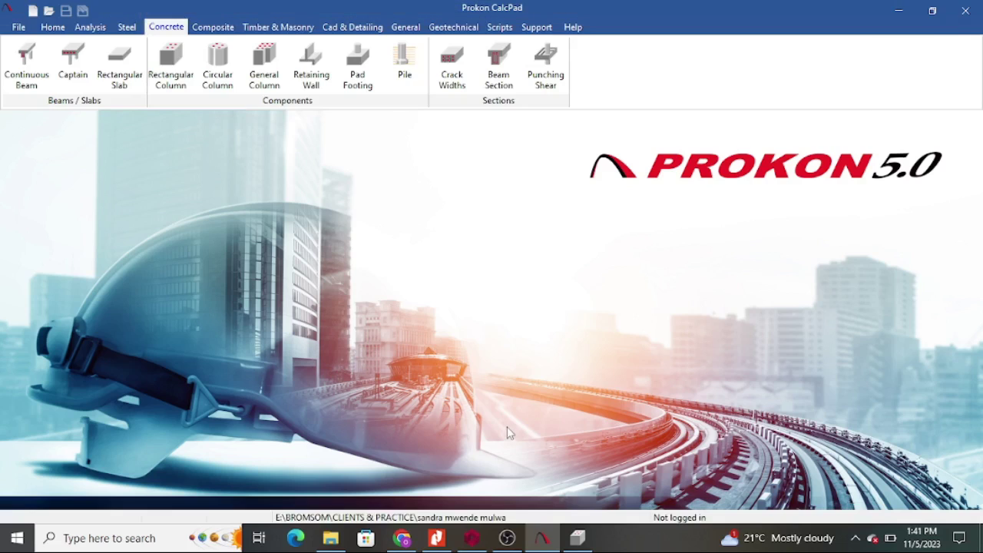
Untick Braced about X-X so its effective length factor becomes 1.2
left_click(577, 538)
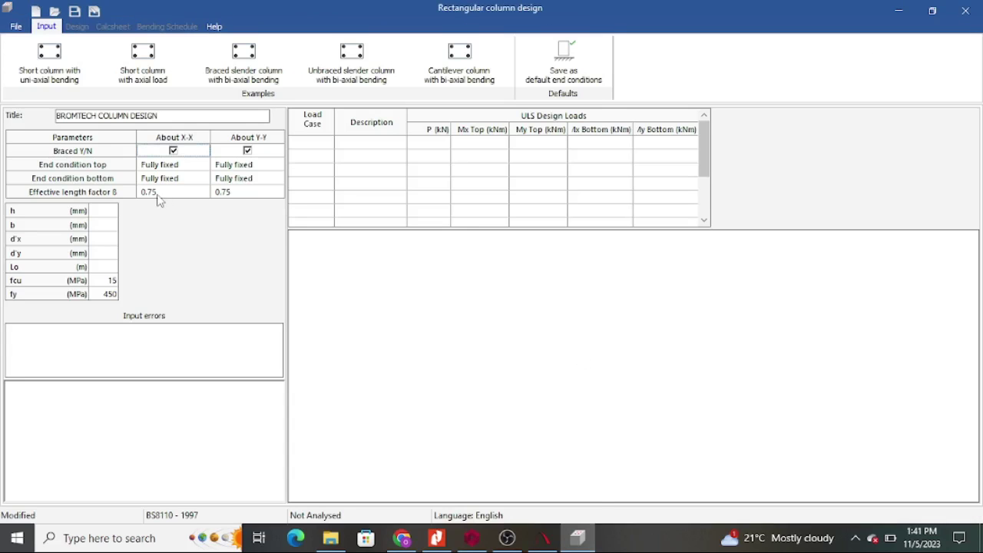
left_click(173, 152)
left_click(436, 540)
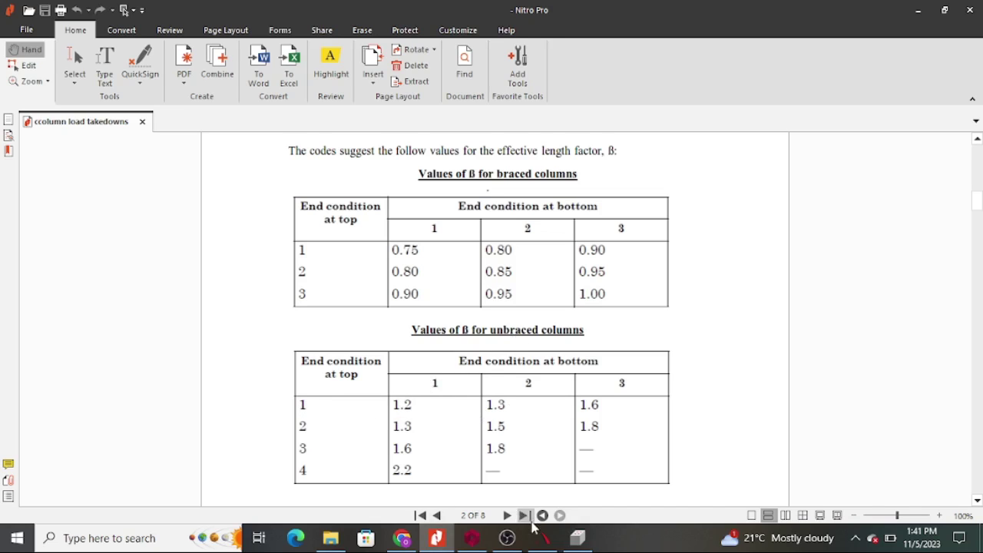
Return from Nitro Pro to Prokon's BROMTECH COLUMN DESIGN window
left_click(578, 538)
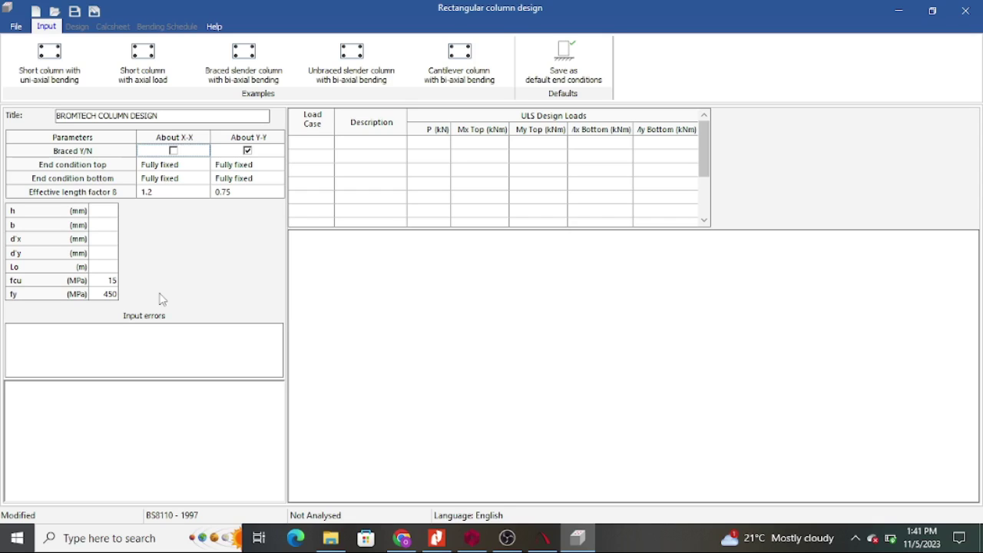
left_click(112, 214)
left_click(91, 215)
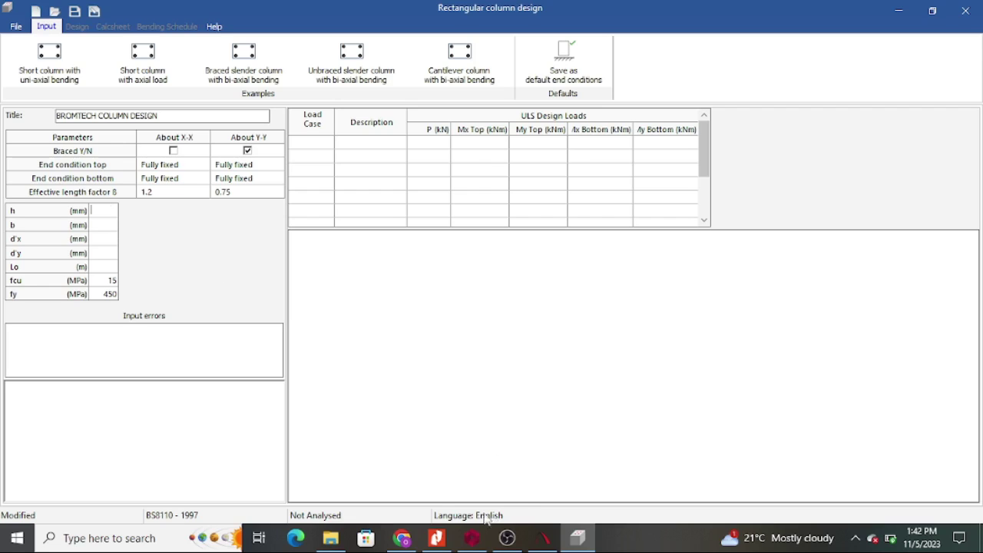
Look up the 300x300 mm column size in page 4's General Design Parameters, then return to Prokon
left_click(436, 538)
scroll(444, 336, "up", 15)
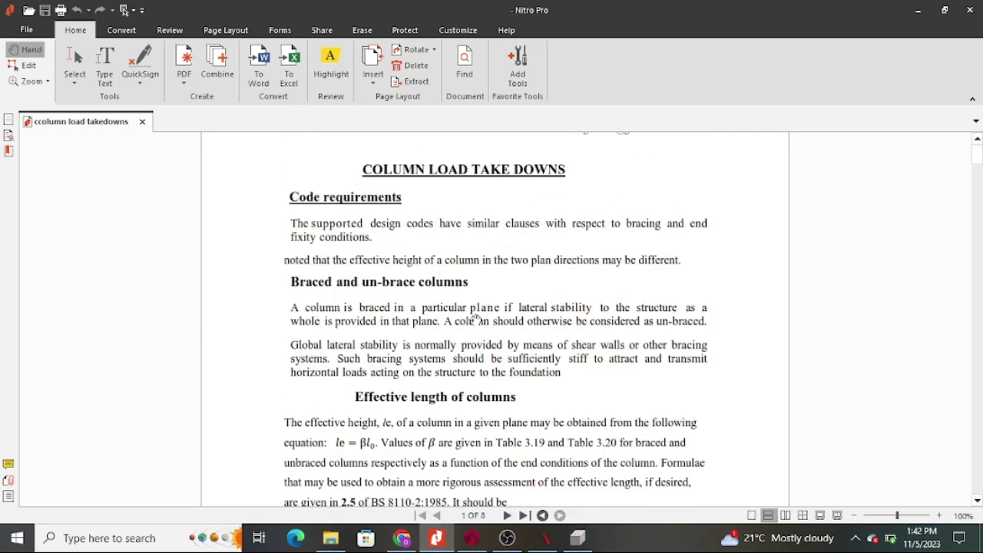
scroll(496, 317, "down", 20)
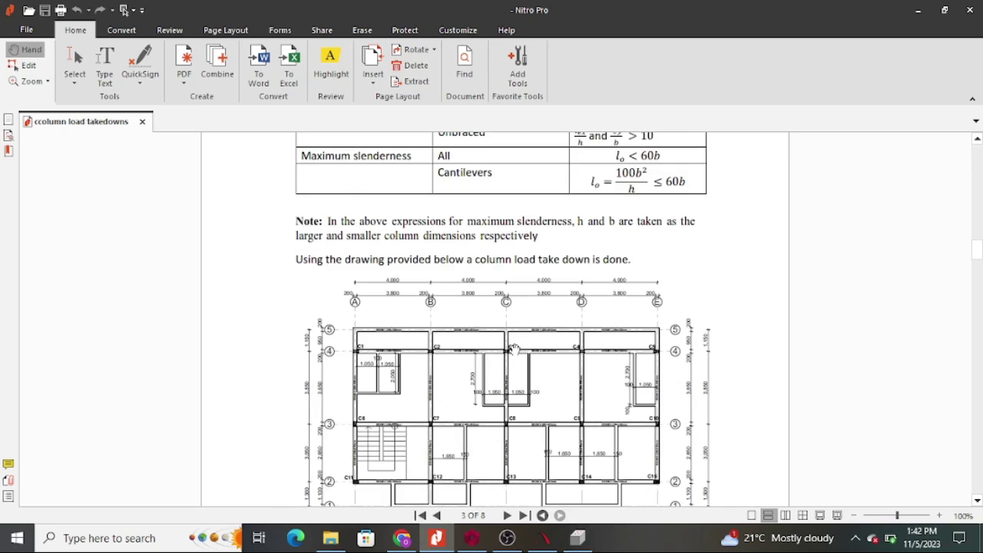
scroll(510, 352, "down", 5)
scroll(509, 360, "up", 20)
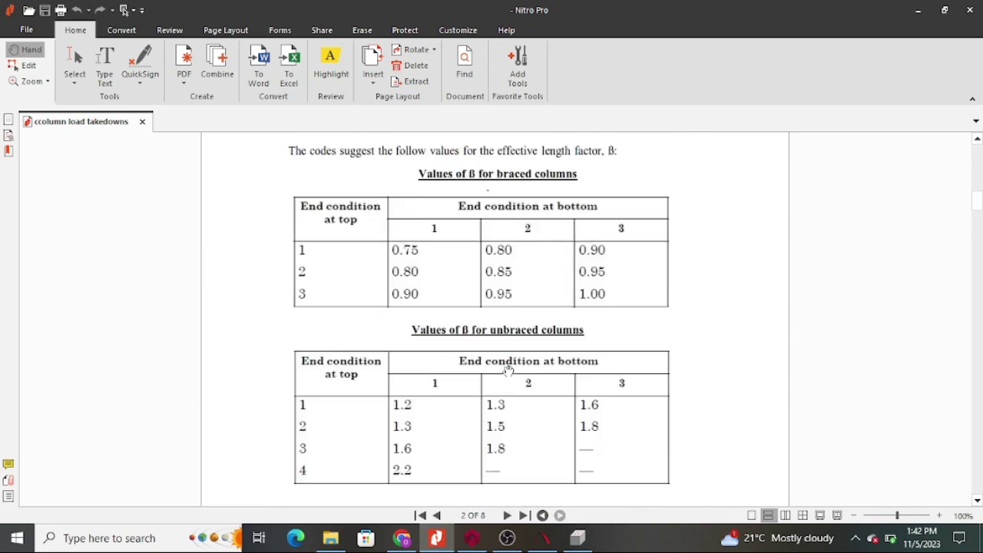
scroll(503, 368, "down", 15)
scroll(508, 375, "down", 5)
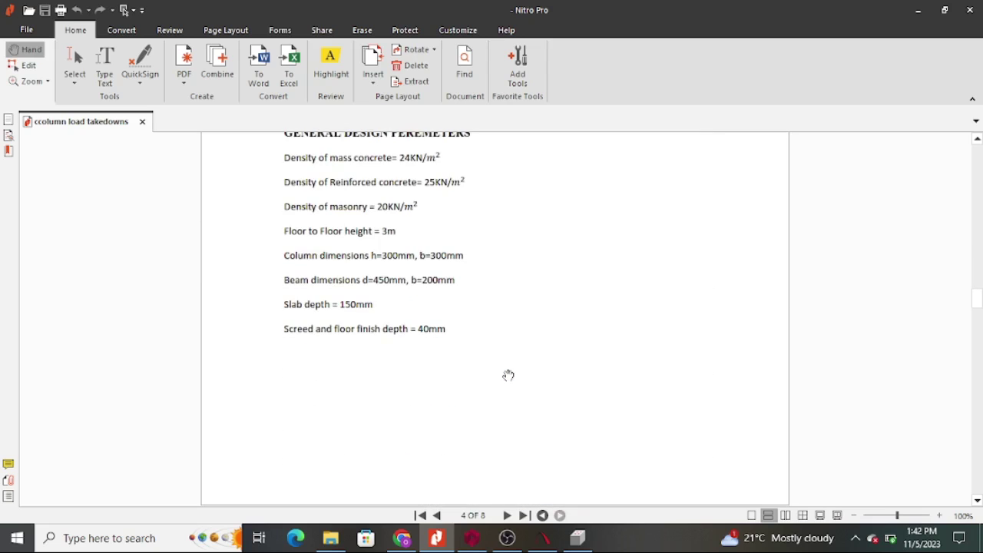
scroll(509, 375, "up", 1)
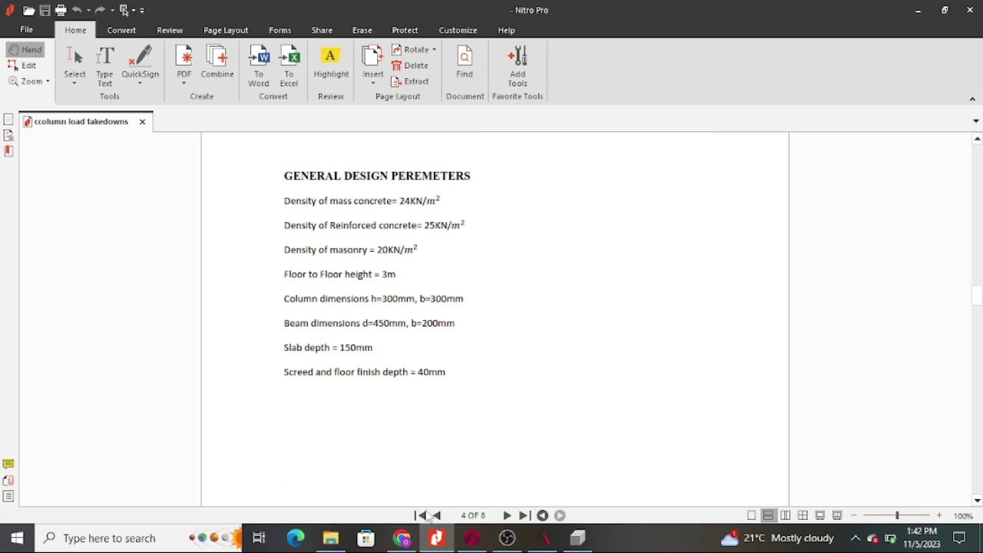
left_click(578, 538)
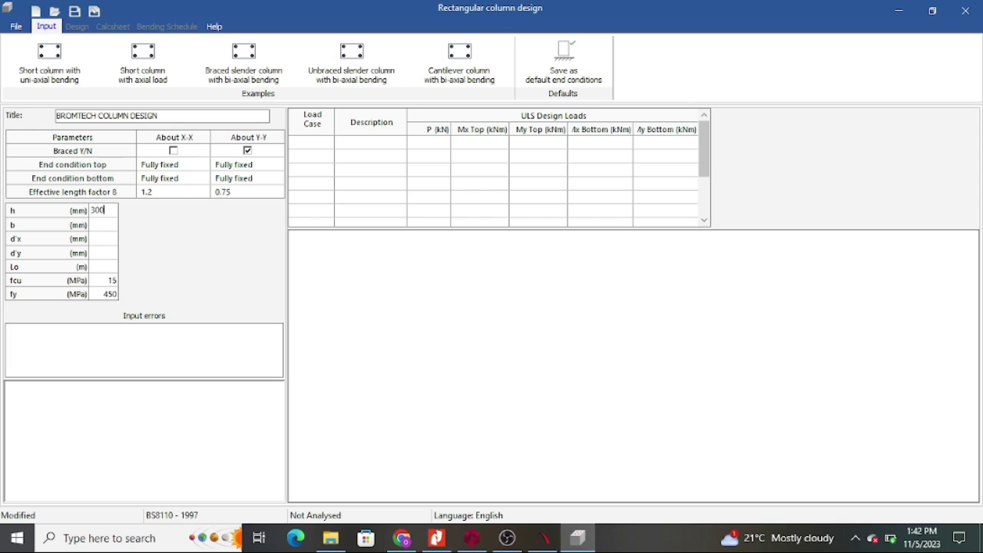
Enter 300 mm for both section depth h and width b
left_click(98, 226)
type("300")
left_click(93, 241)
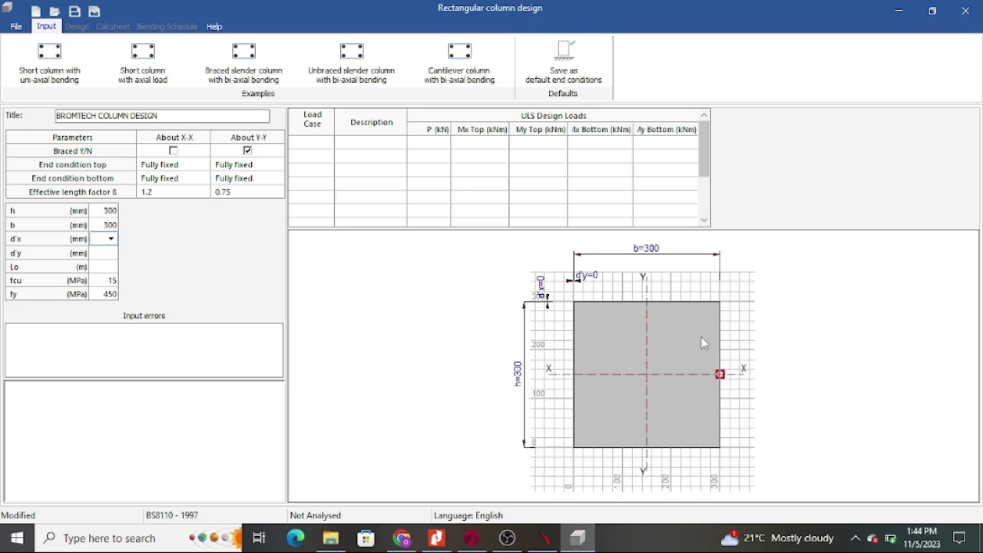
Choose 45 mm for both cover distances d'x and d'y from their dropdowns
left_click(111, 239)
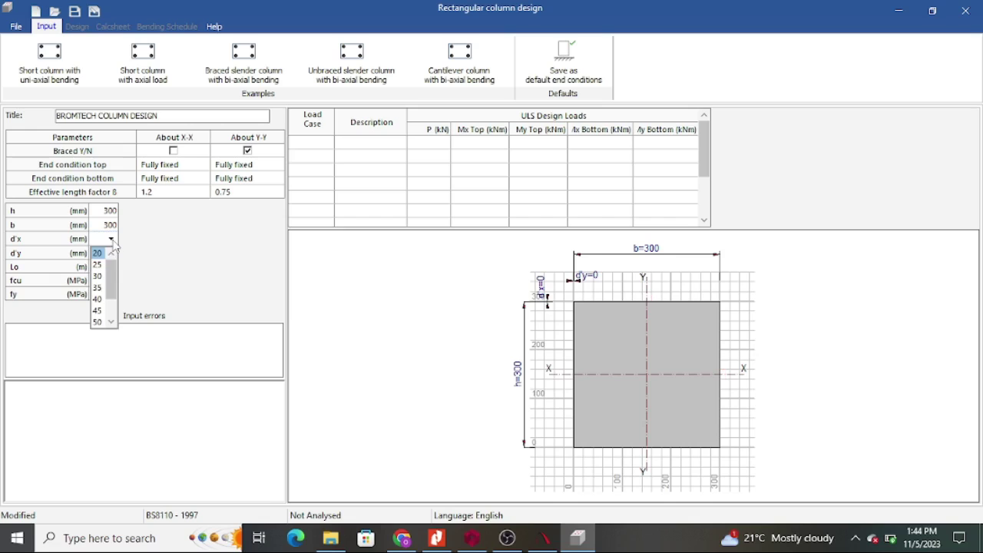
left_click(99, 310)
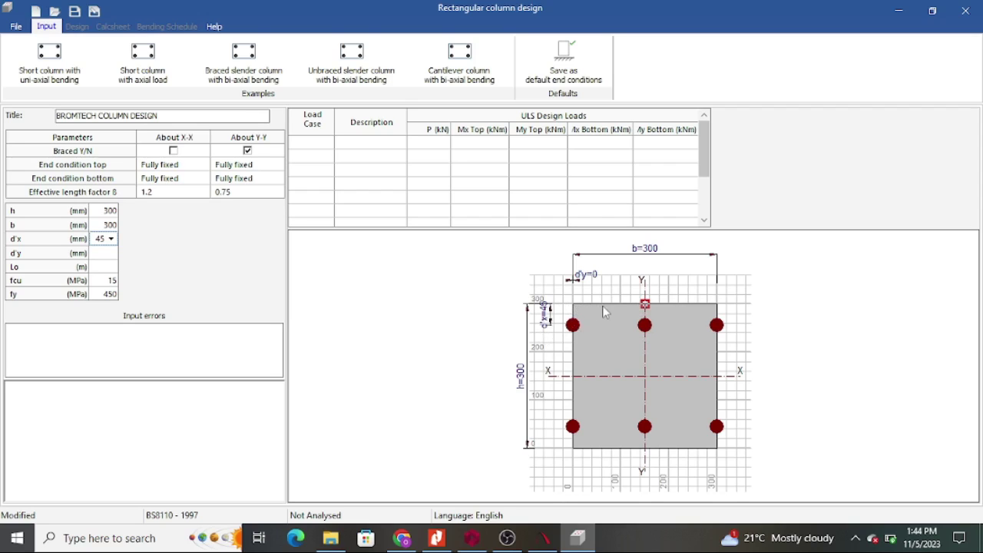
left_click(103, 254)
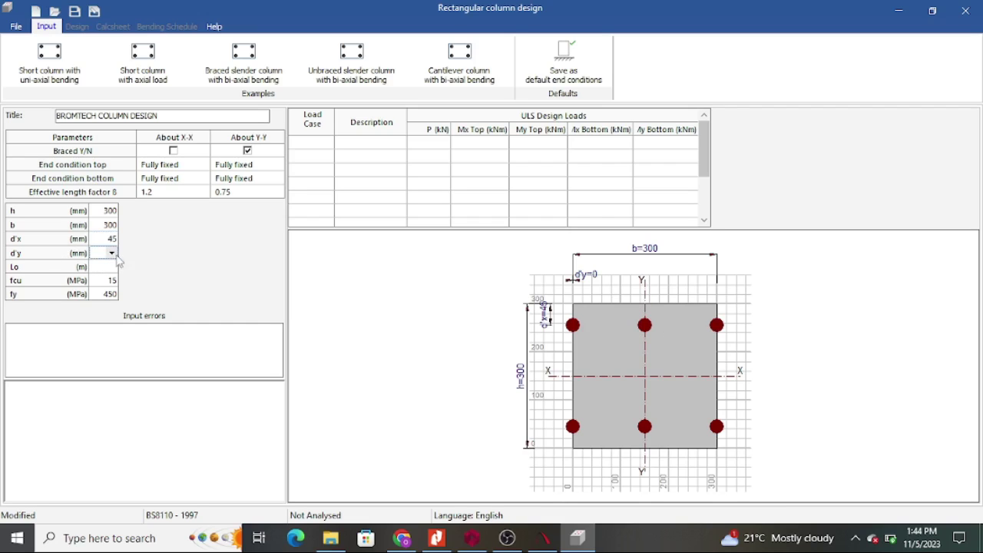
left_click(112, 254)
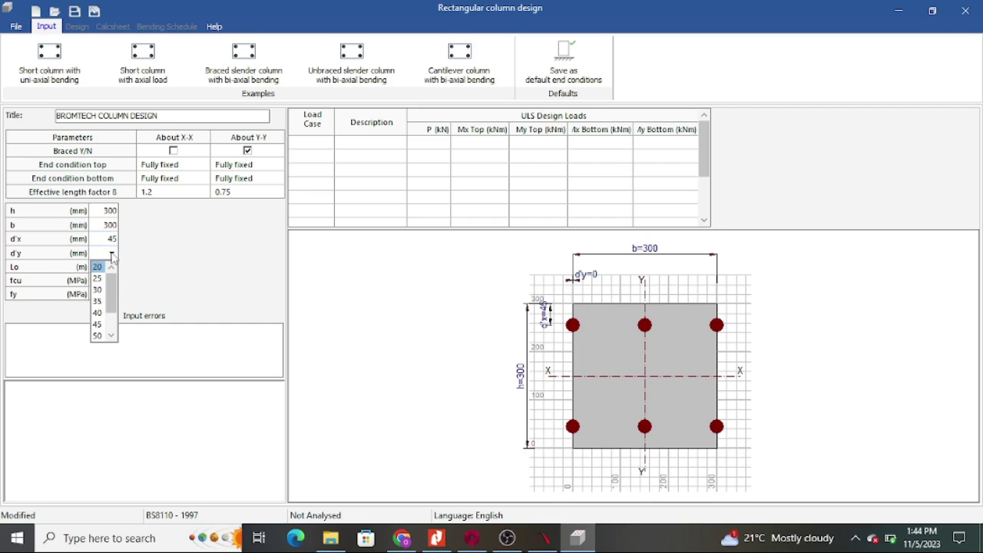
left_click(98, 325)
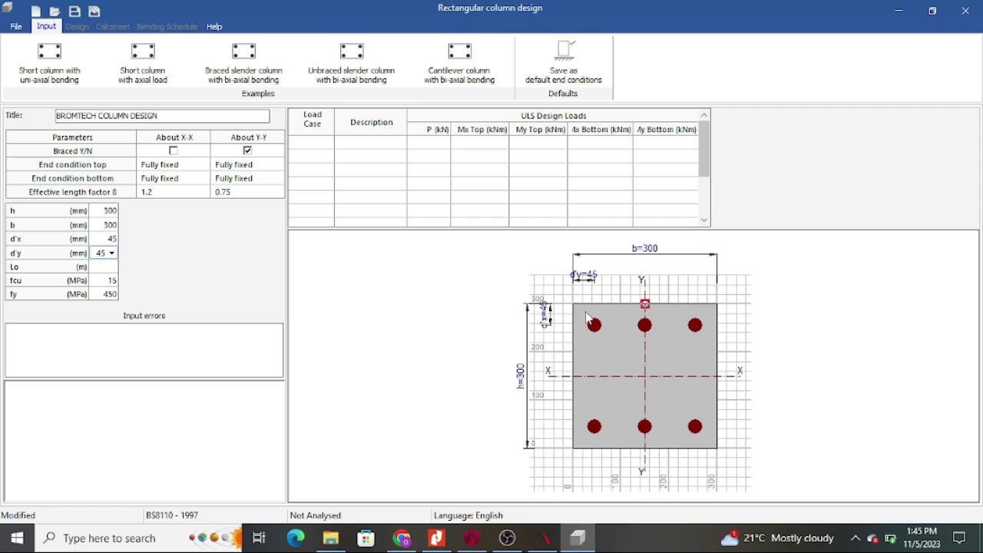
left_click(717, 376)
left_click(108, 269)
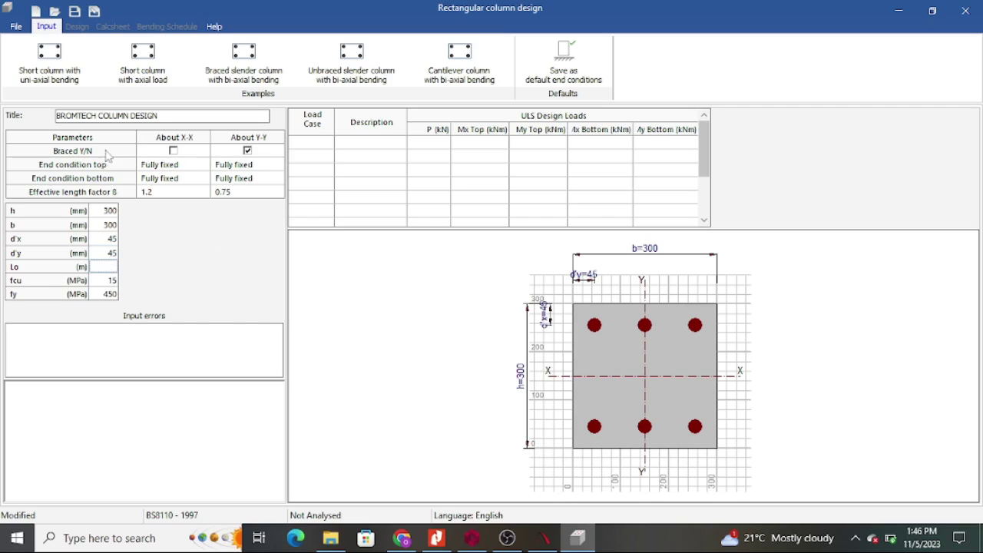
Keep the column braced about X-X and set its length Lo to 3 m
left_click(174, 152)
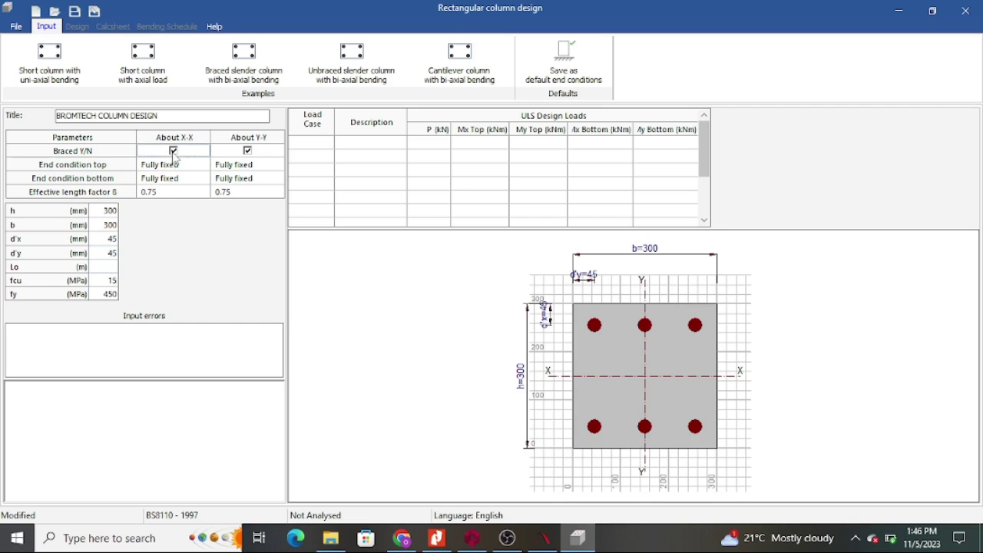
left_click(105, 268)
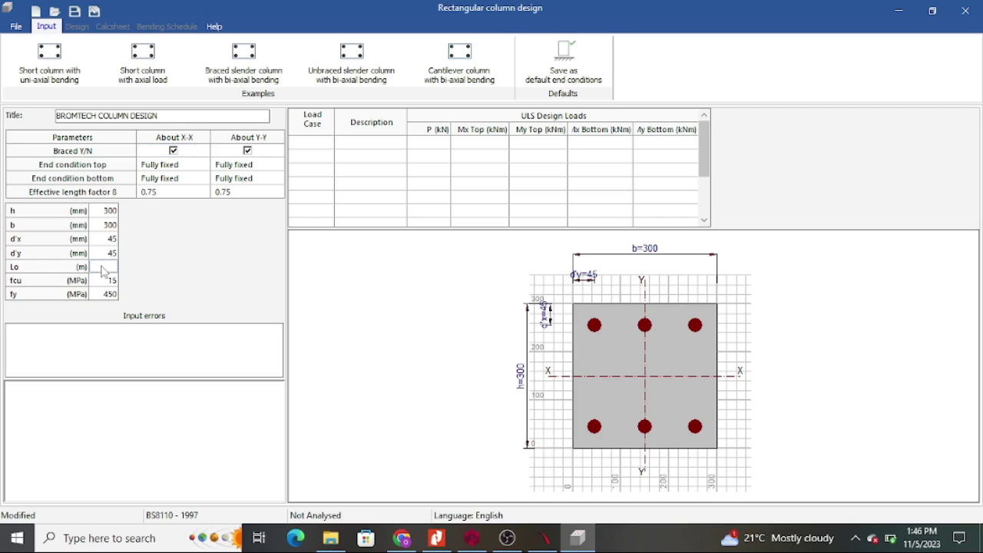
type("3")
left_click(98, 240)
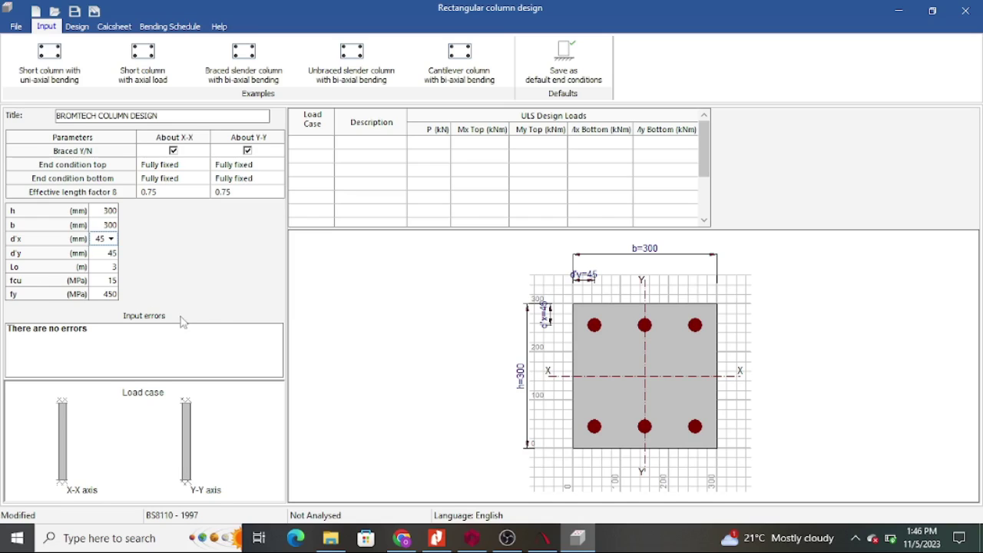
Choose 25 MPa as the concrete strength fcu
left_click(104, 281)
left_click(111, 281)
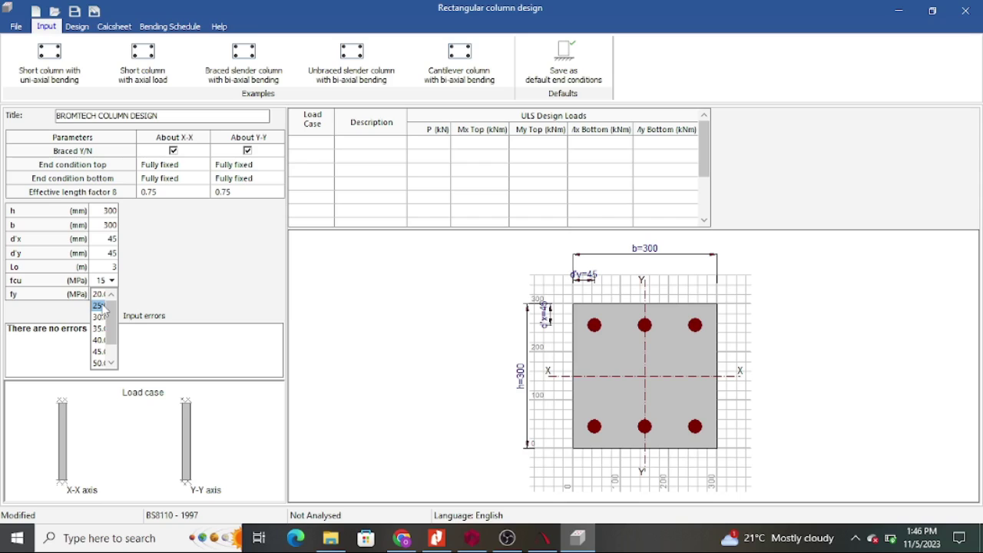
left_click(100, 306)
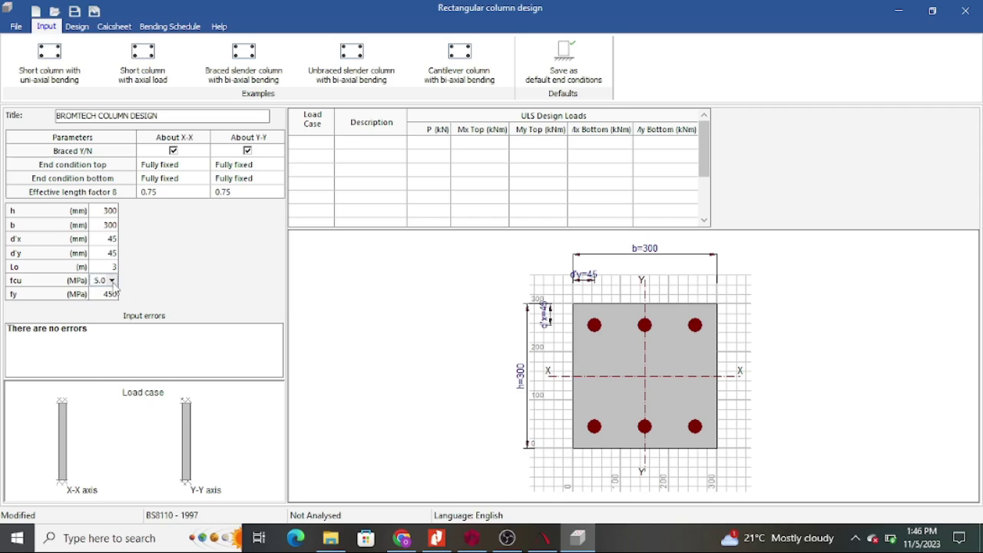
left_click(112, 281)
left_click(102, 300)
left_click(114, 267)
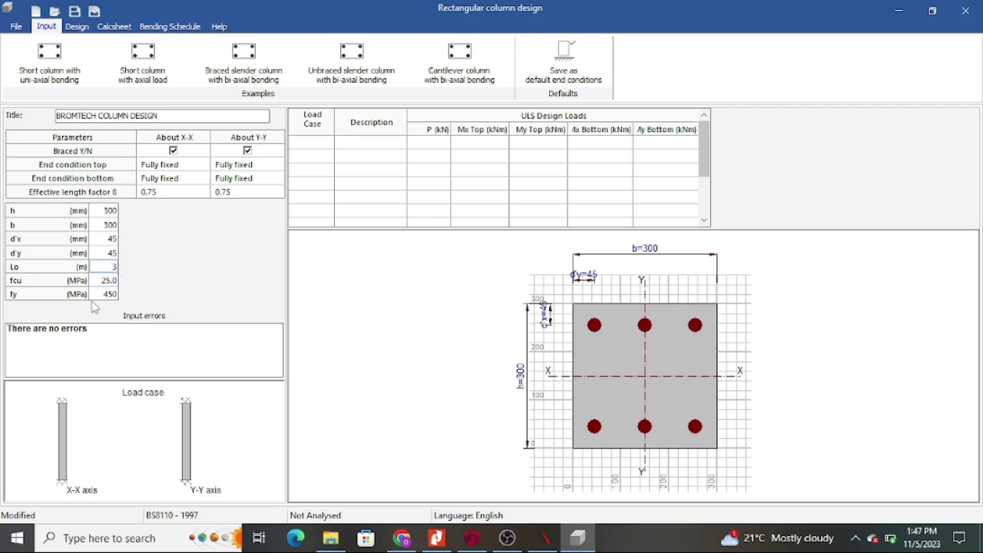
Set the steel strength fy to 500 MPa
left_click(112, 296)
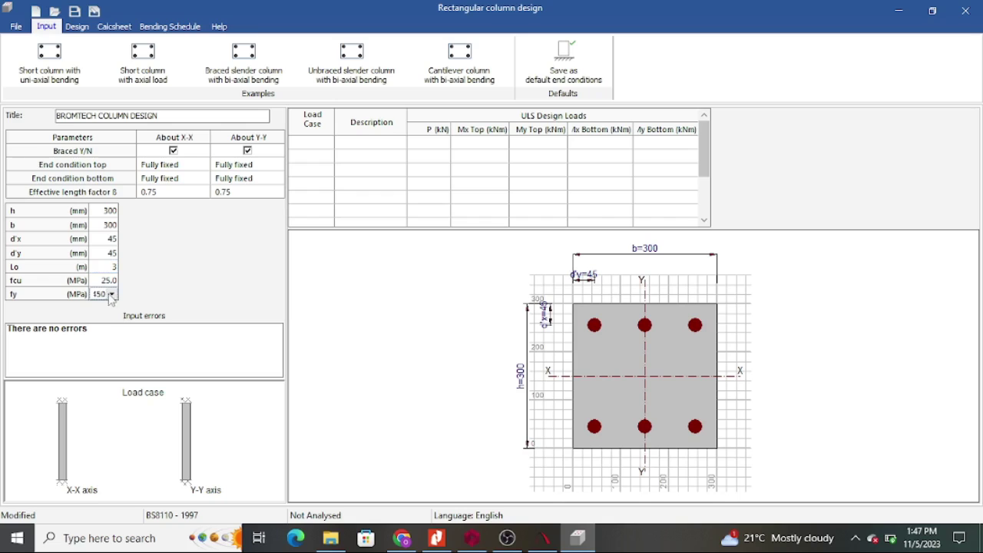
left_click(112, 295)
left_click(113, 295)
type("5")
left_click(107, 269)
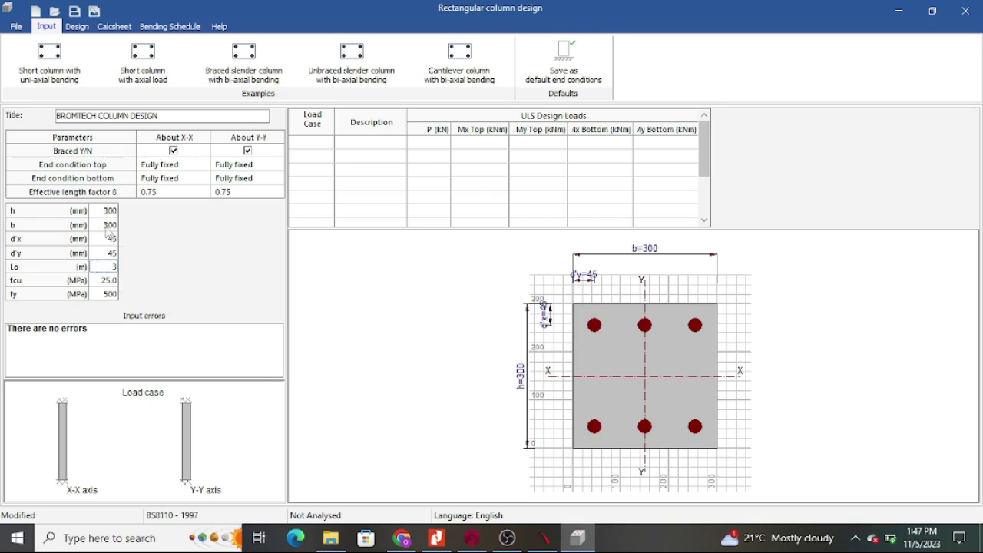
left_click(110, 267)
Enter load case 1 in the ULS Design Loads table with description 1.4DL+1.6LL
left_click(319, 143)
type("1")
left_click(369, 144)
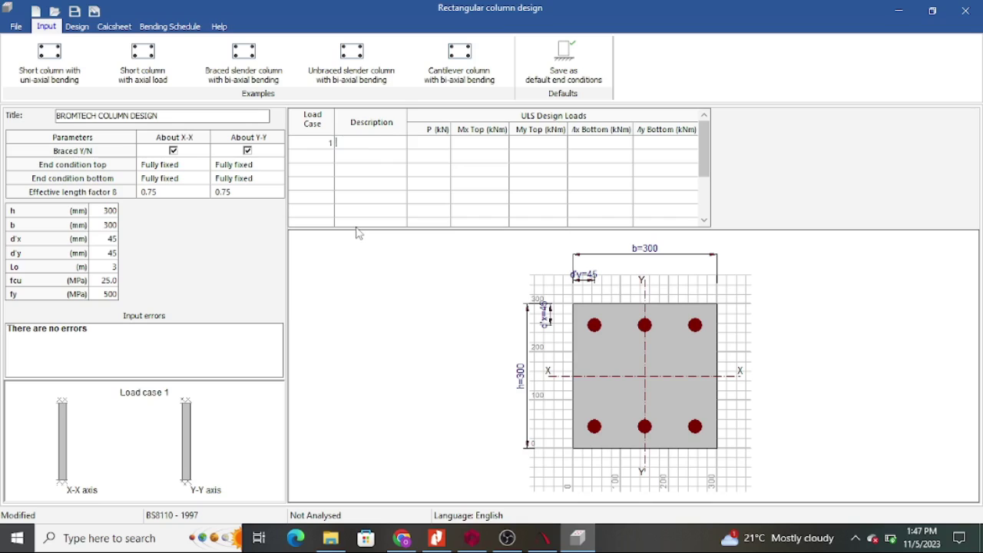
type("1.4DL+1.6LL")
left_click(437, 146)
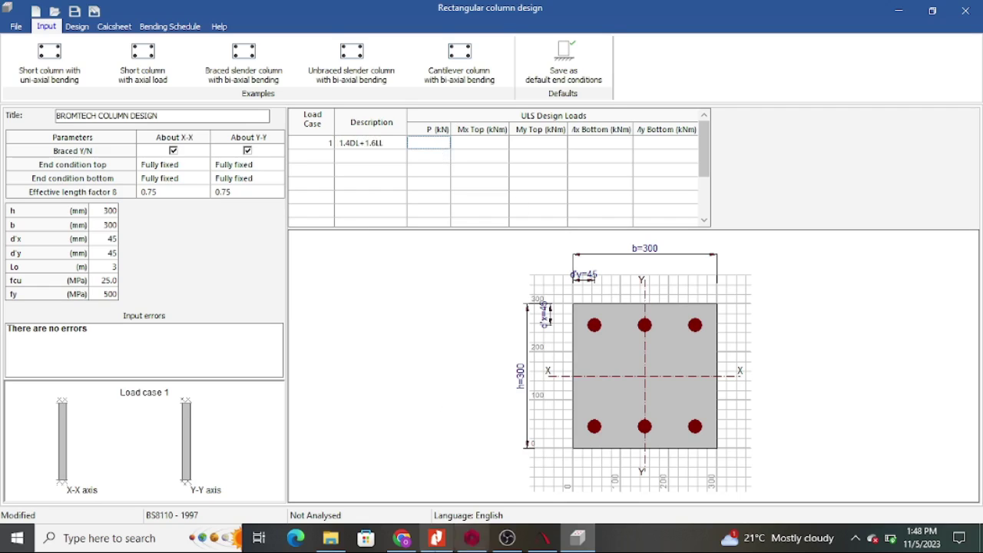
Scroll the Nitro Pro take-down PDF to page 5's load table showing the 1417.077 kN ULS total
left_click(434, 543)
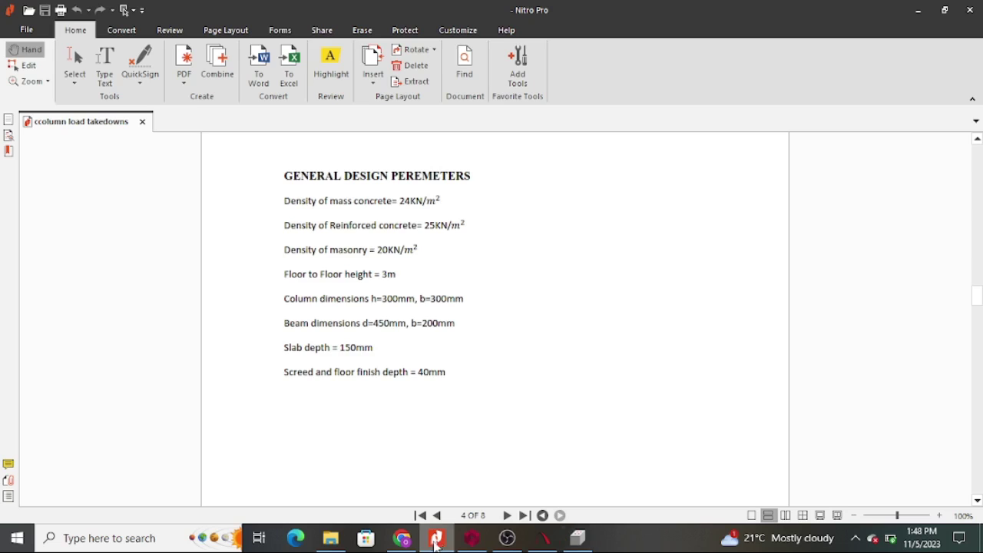
scroll(479, 382, "up", 4)
scroll(486, 378, "down", 10)
scroll(486, 378, "down", 10)
scroll(487, 377, "up", 6)
scroll(506, 401, "down", 1)
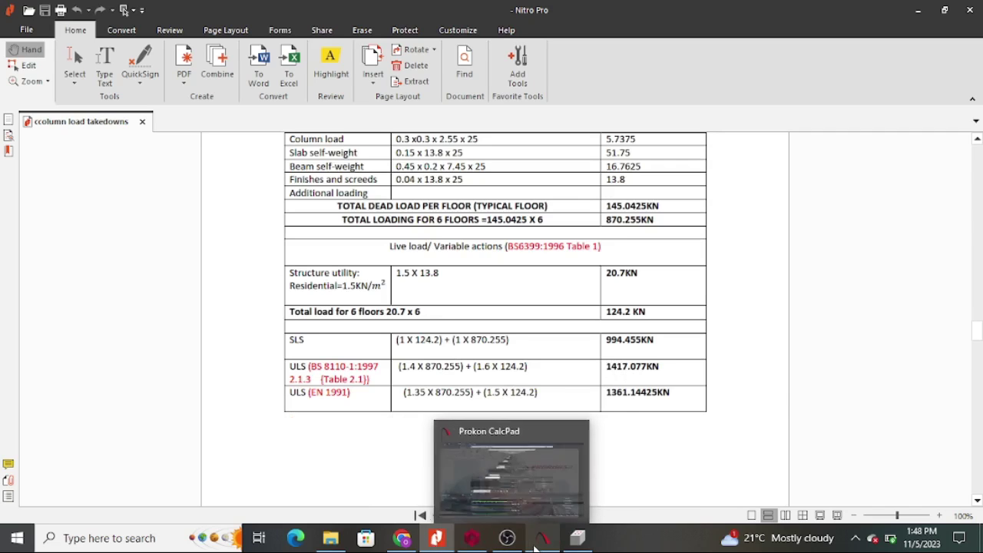
Back in Prokon, give load case 1 an axial load P of 1417.077 kN
mouse_move(578, 539)
left_click(590, 497)
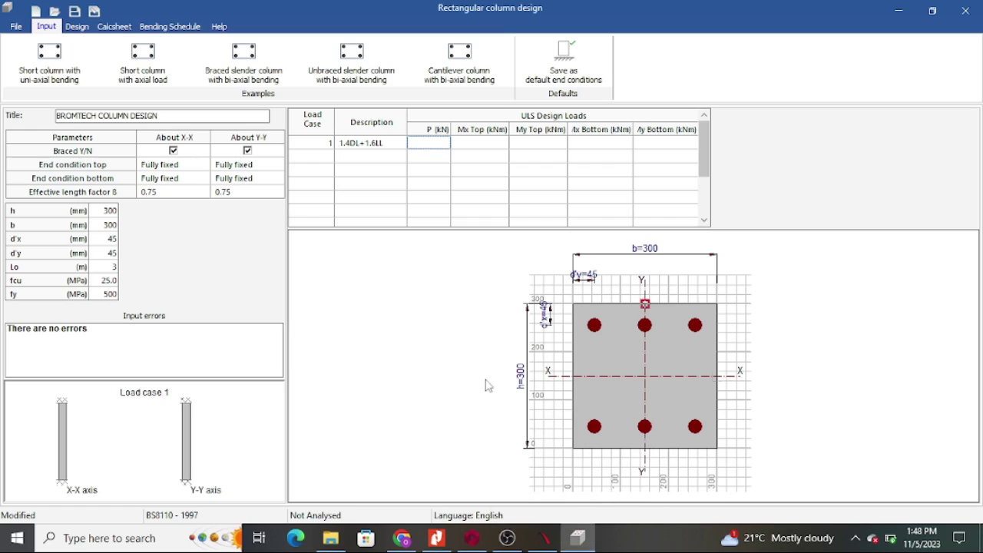
type("1417.077")
left_click(494, 201)
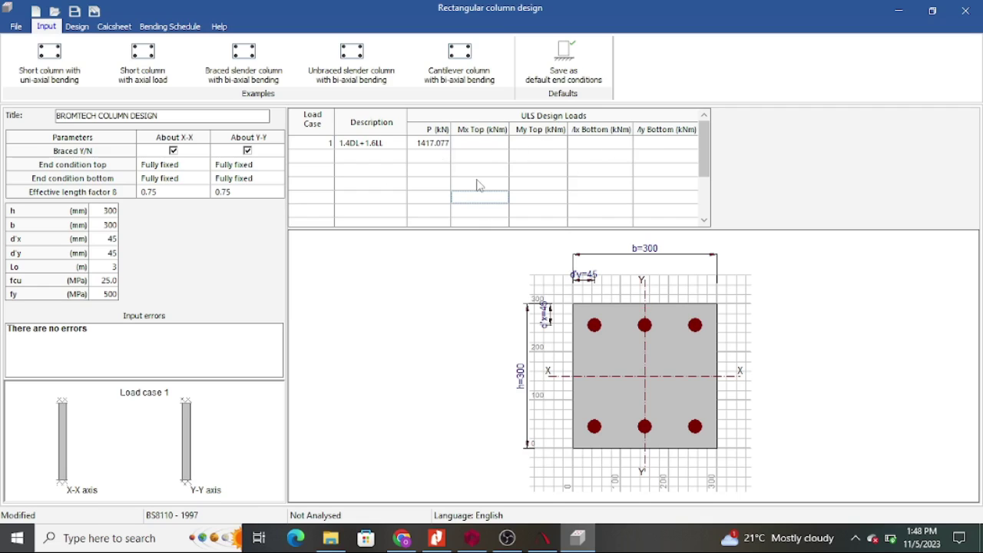
left_click(532, 159)
Add load case 2 with the description 1.0DL+1.0LL
left_click(321, 157)
type("2")
left_click(372, 157)
type("1.0DL+1.0LL")
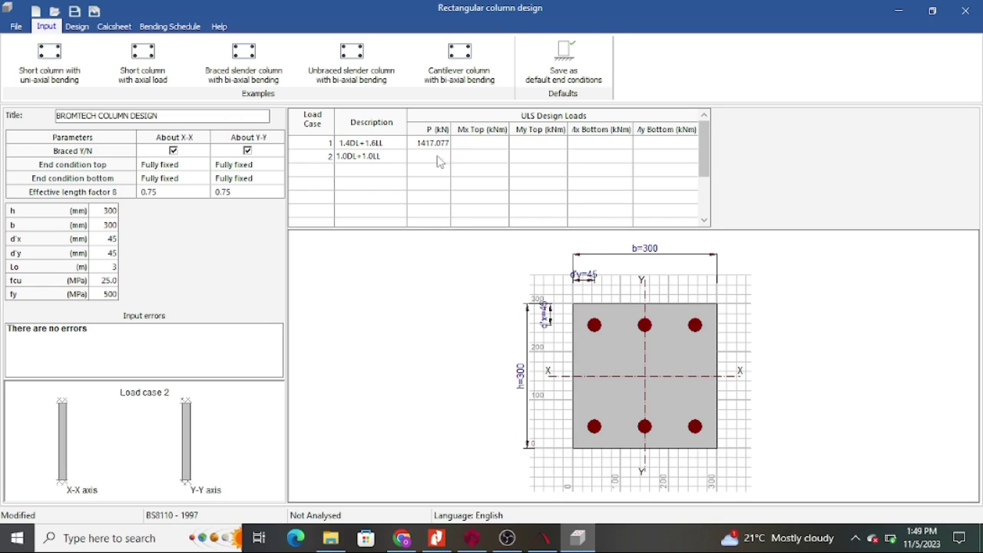
left_click(432, 158)
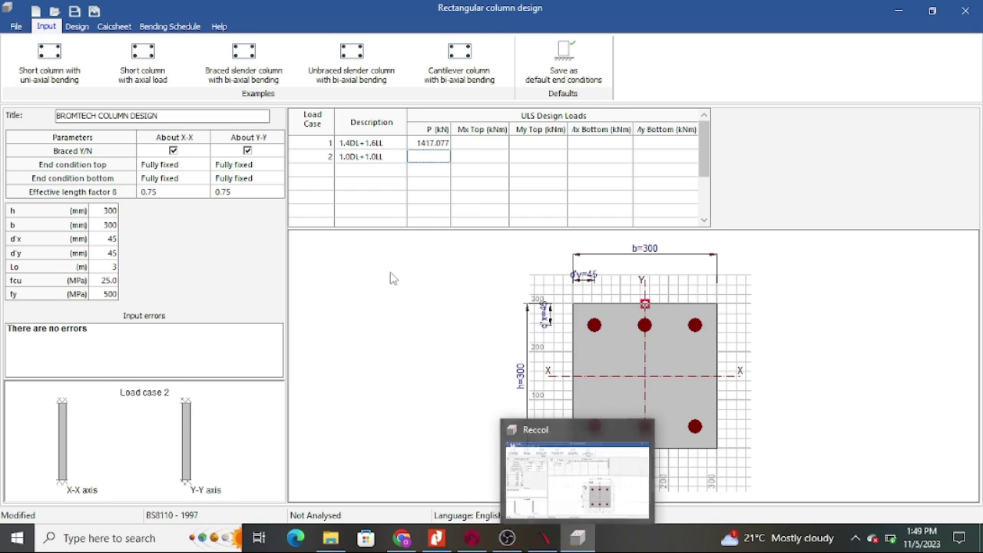
mouse_move(436, 537)
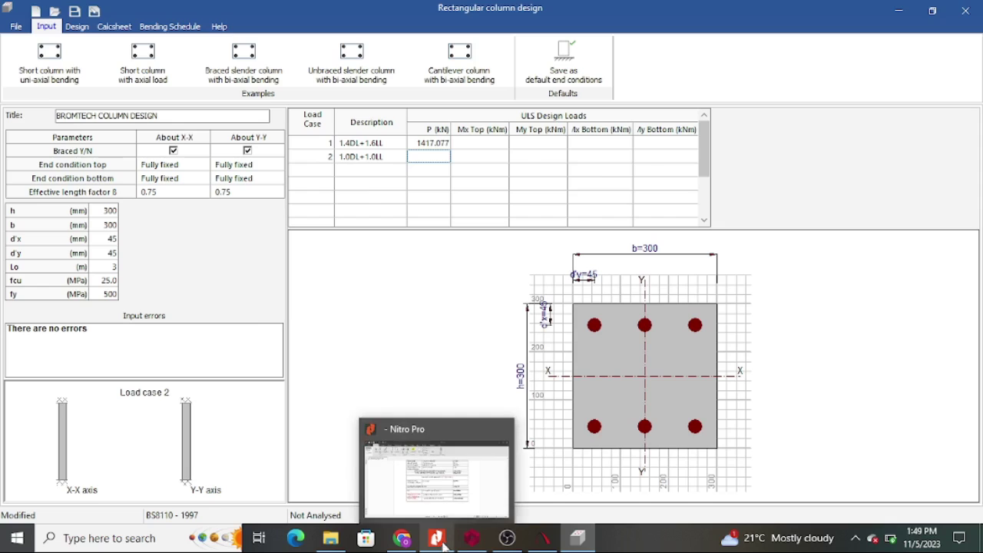
left_click(454, 495)
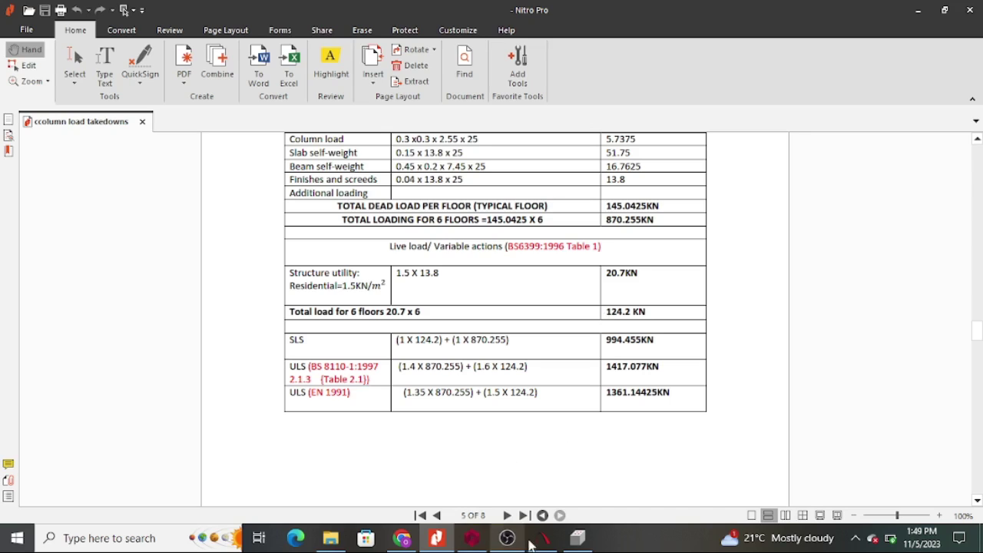
left_click(579, 539)
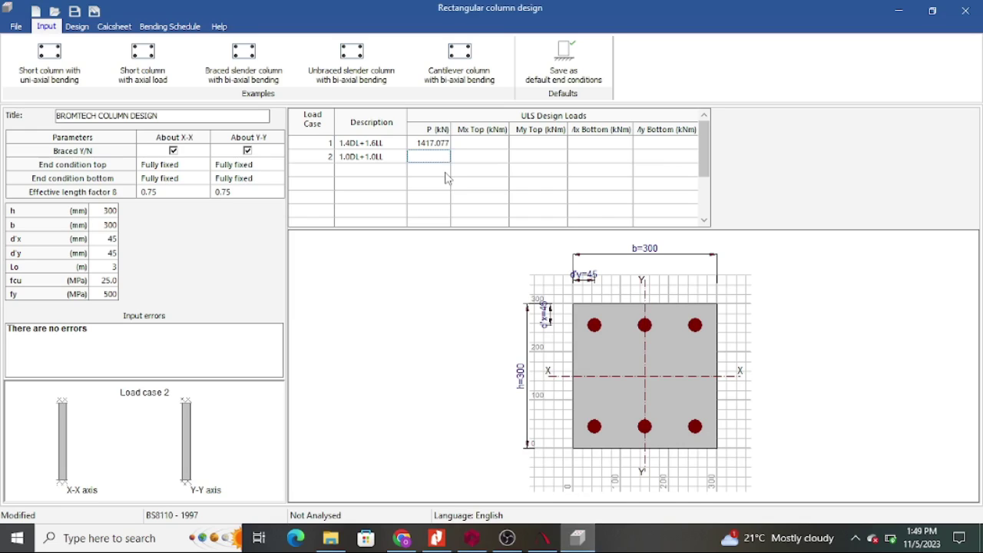
Give load case 2 a P of 994.455 kN and add load case 3 described 'DL'
type("994.455")
left_click(473, 196)
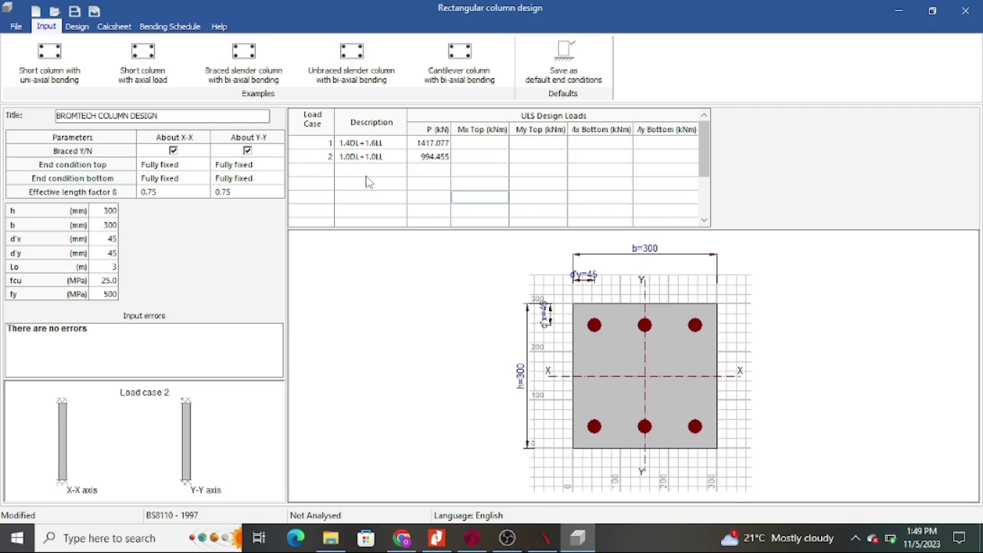
left_click(314, 170)
type("3")
left_click(351, 171)
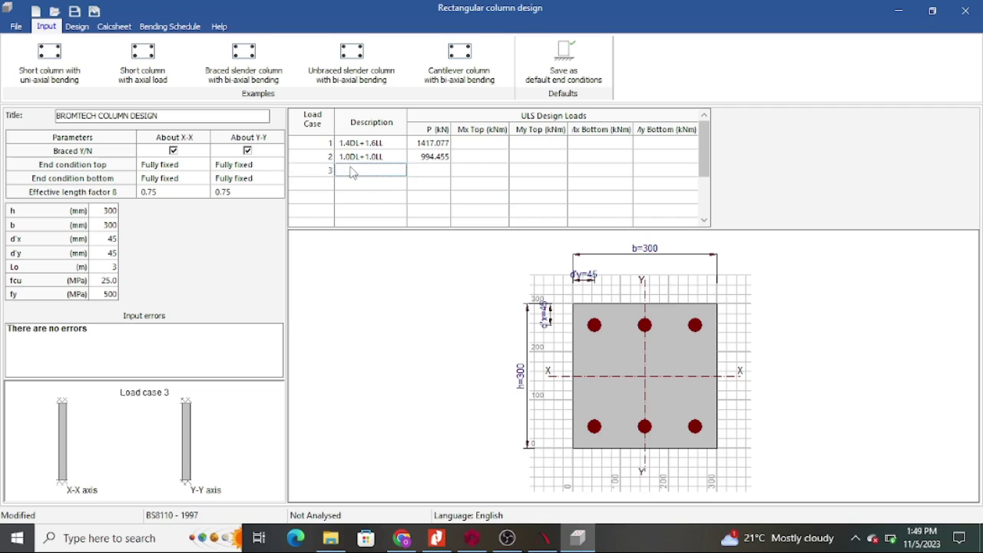
type("DL")
left_click(433, 170)
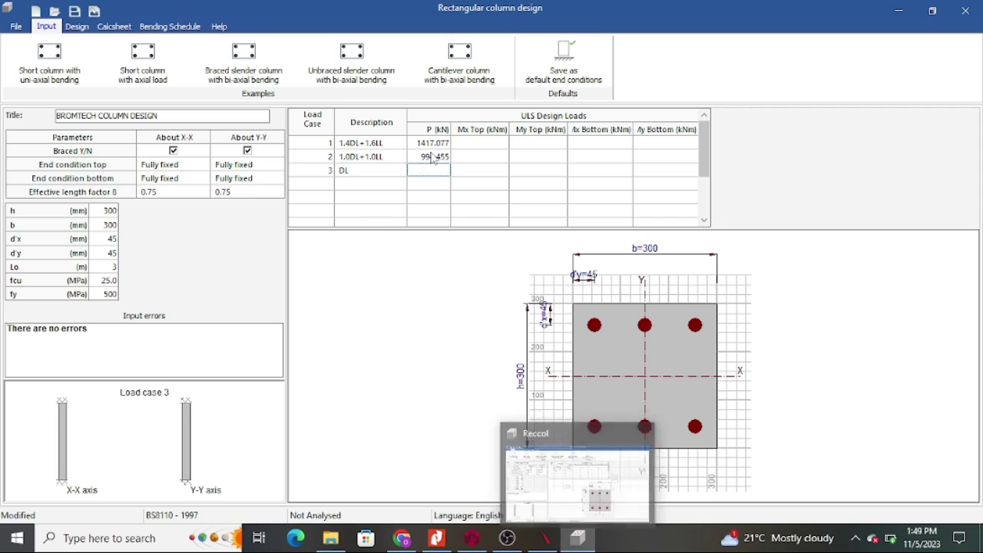
Enter 870.255 kN for the DL case and add an LL row at 124.2 kN
left_click(355, 184)
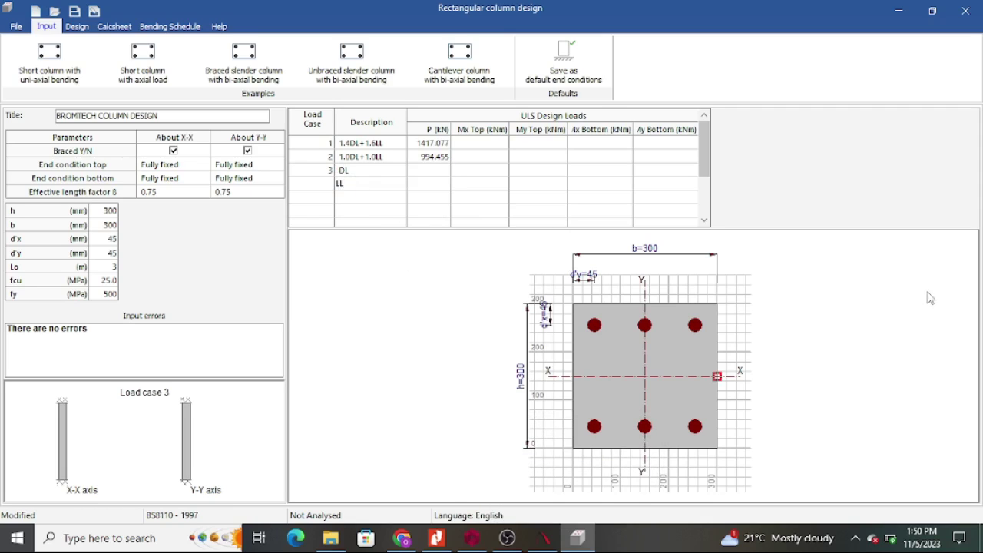
left_click(423, 169)
left_click(417, 192)
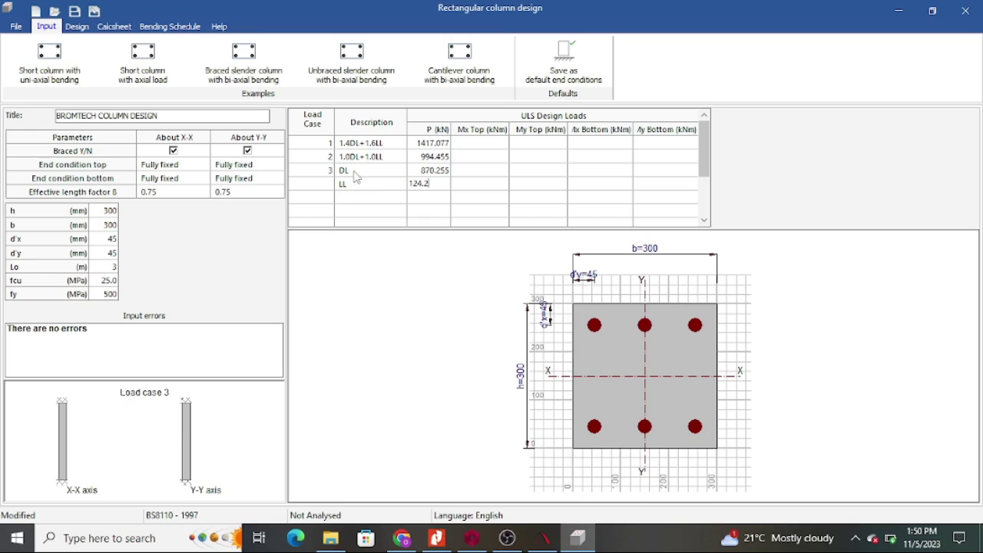
left_click(327, 198)
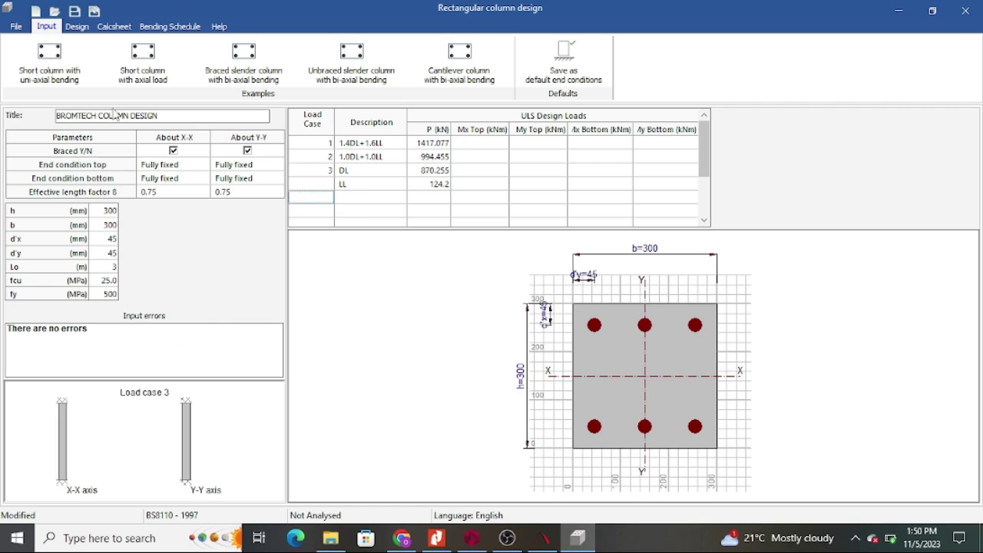
Run the 300x300 column design and show the X-X axis chart (283.9 kNm max at 450 kN)
left_click(80, 28)
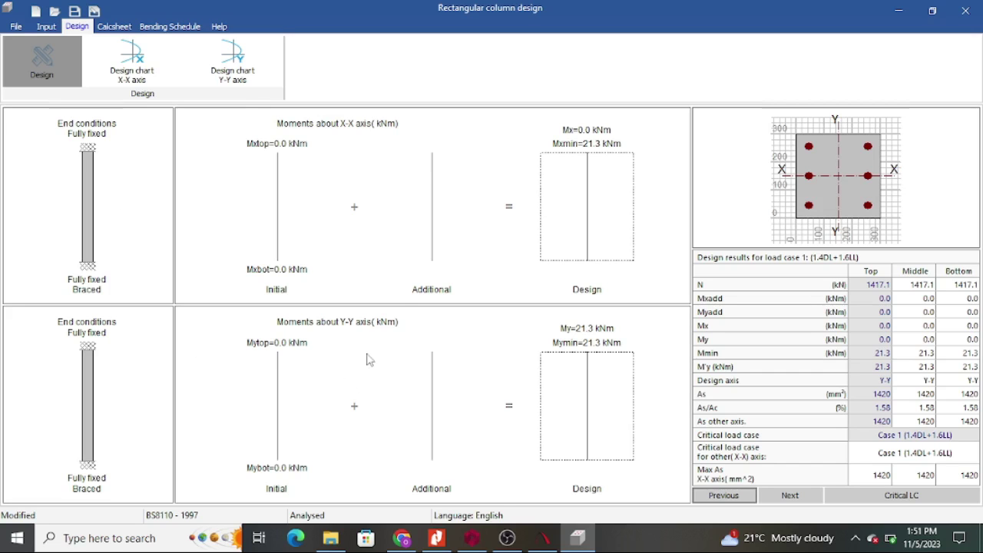
left_click(132, 60)
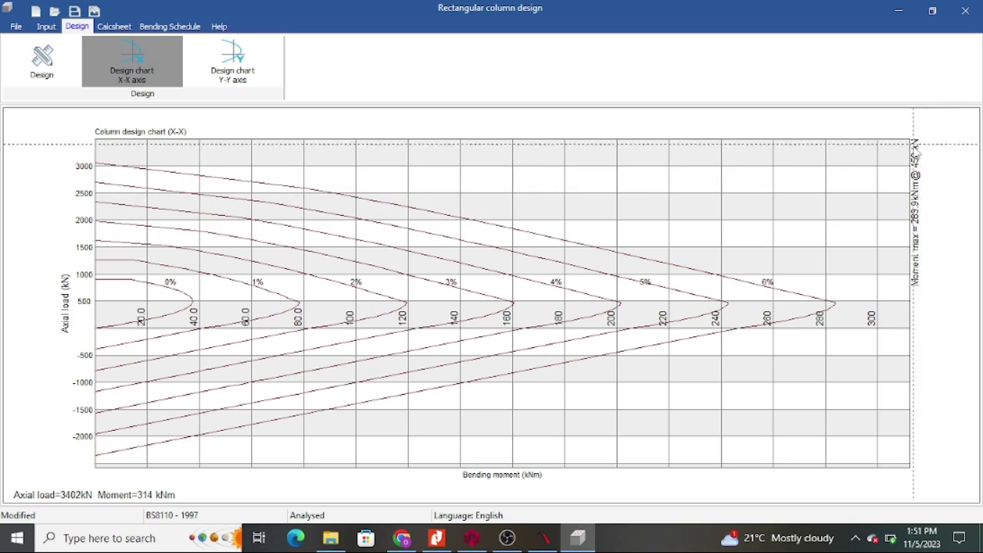
Compare the Y-Y and X-X design charts, then return to the load case 1 design results
left_click(220, 54)
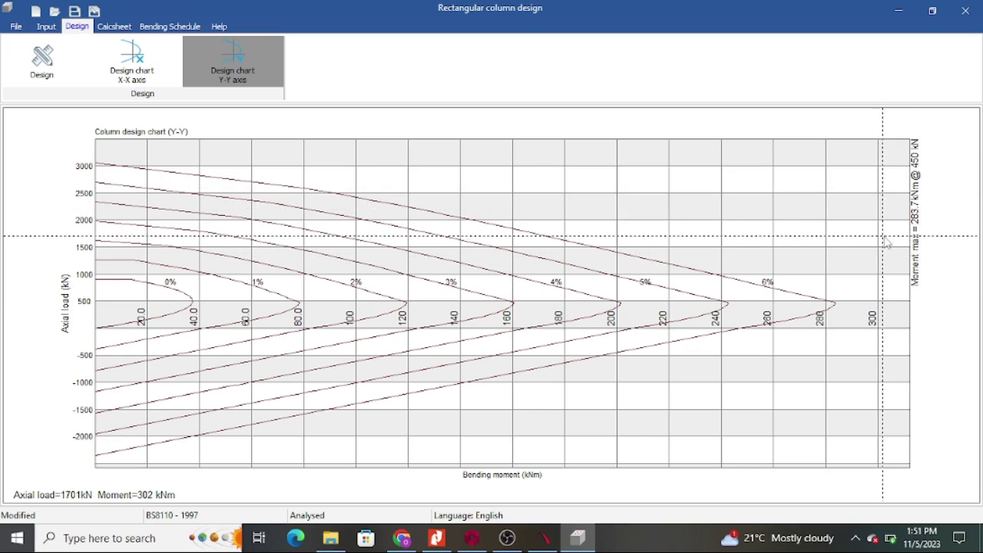
left_click(152, 77)
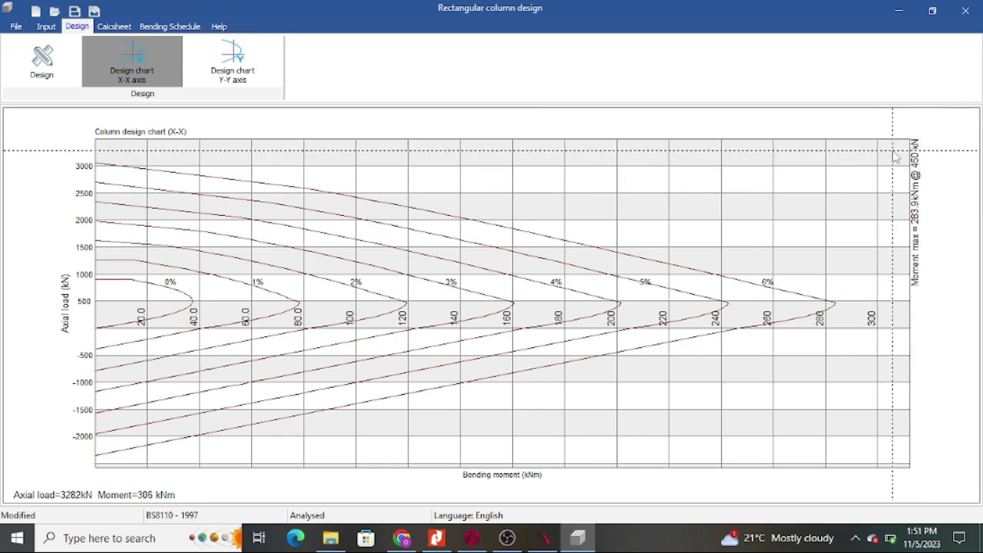
left_click(264, 66)
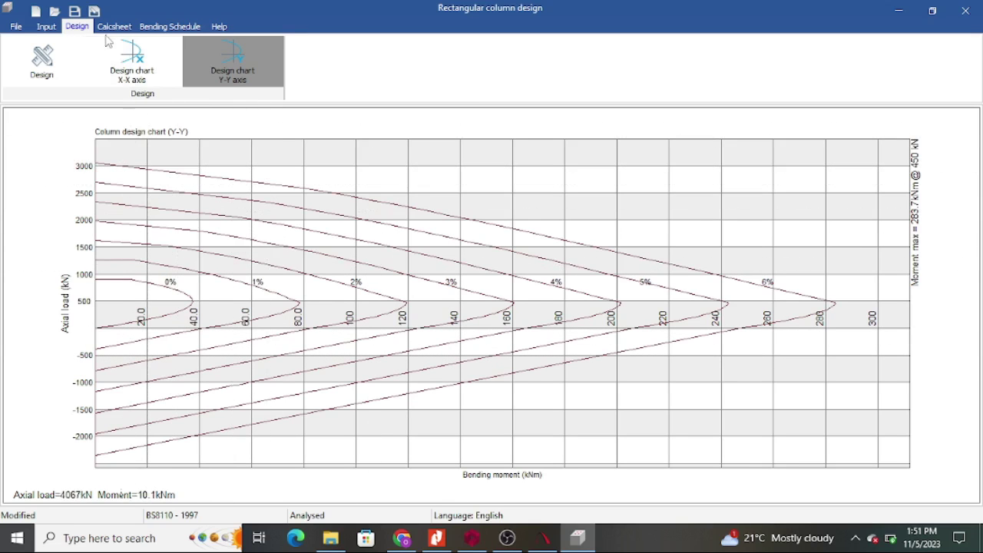
scroll(339, 403, "down", 2)
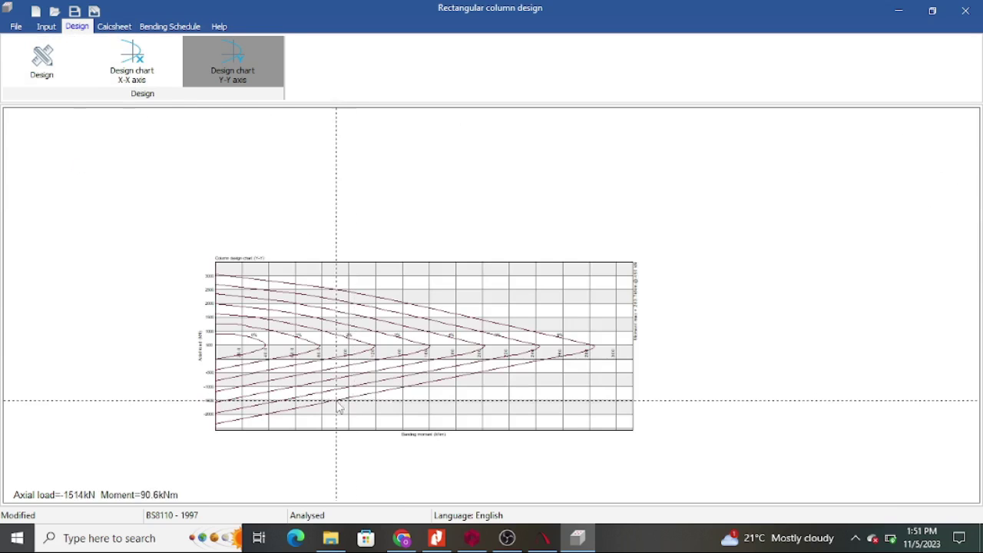
scroll(339, 407, "up", 4)
left_click(57, 72)
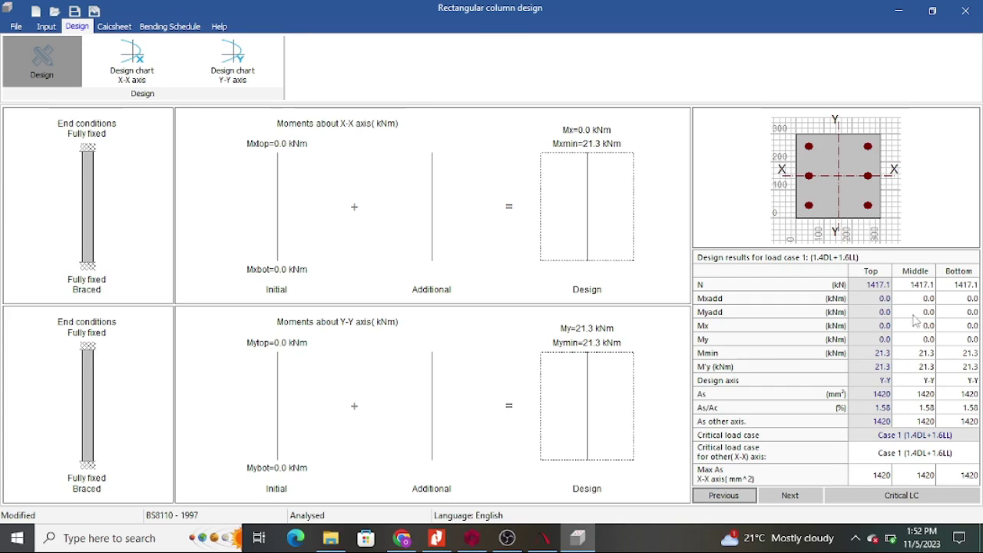
left_click(920, 300)
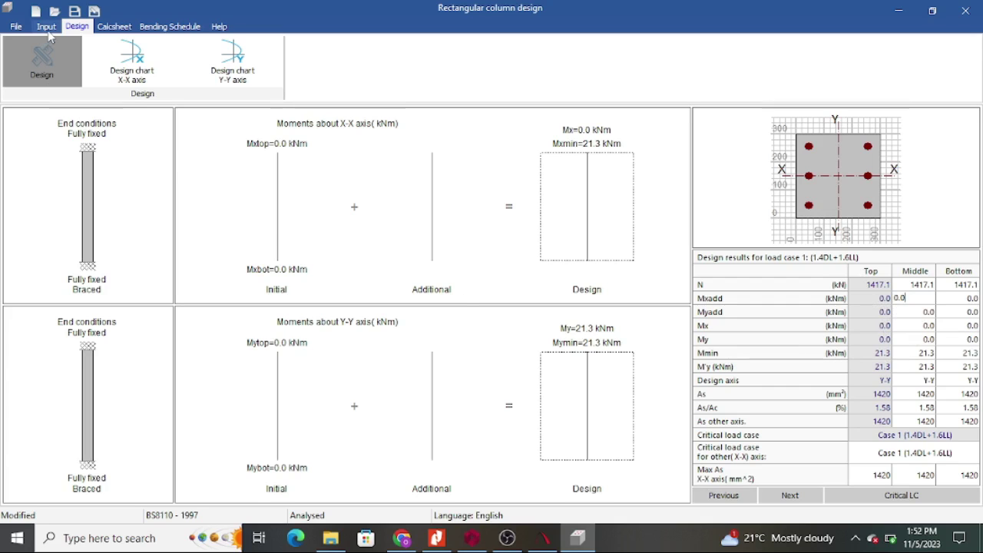
left_click(47, 28)
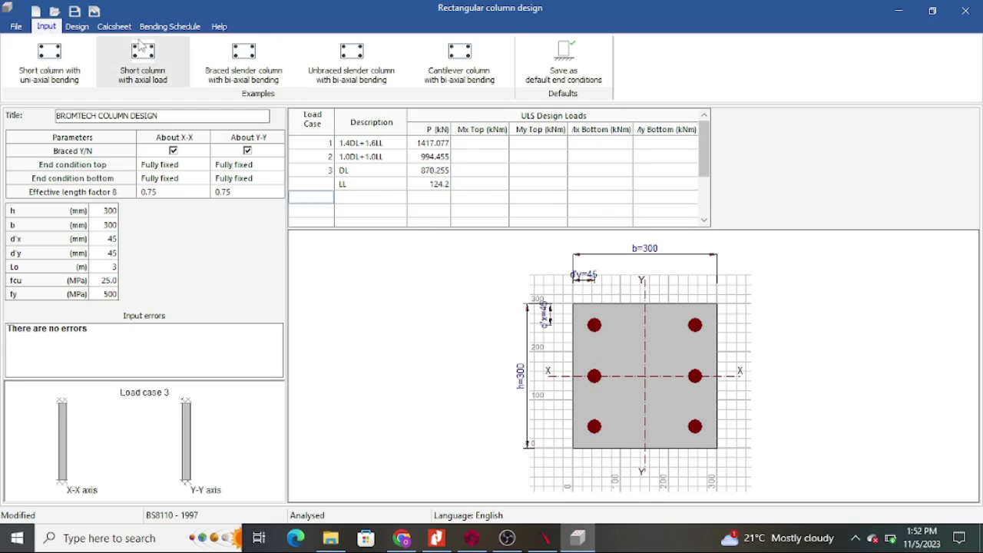
left_click(77, 28)
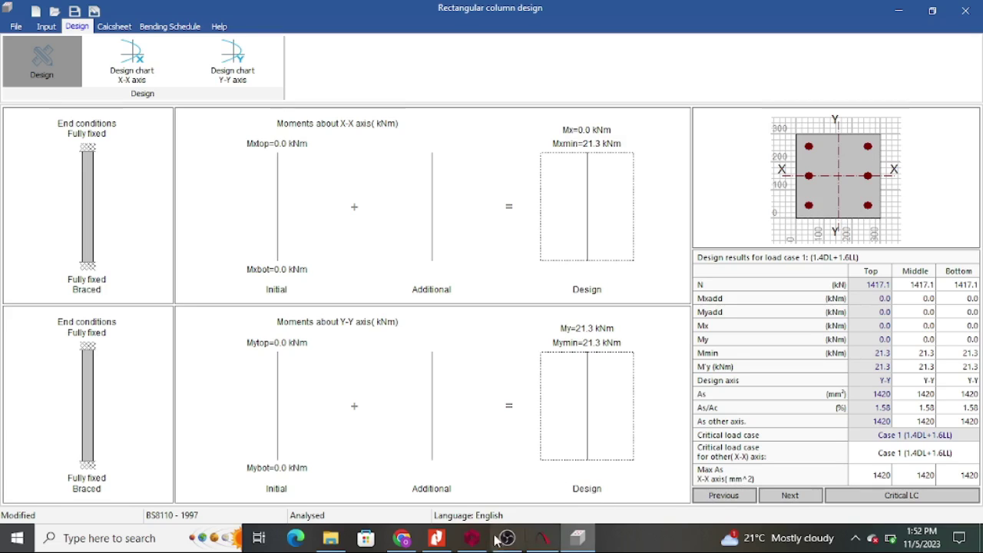
left_click(437, 539)
scroll(515, 394, "up", 10)
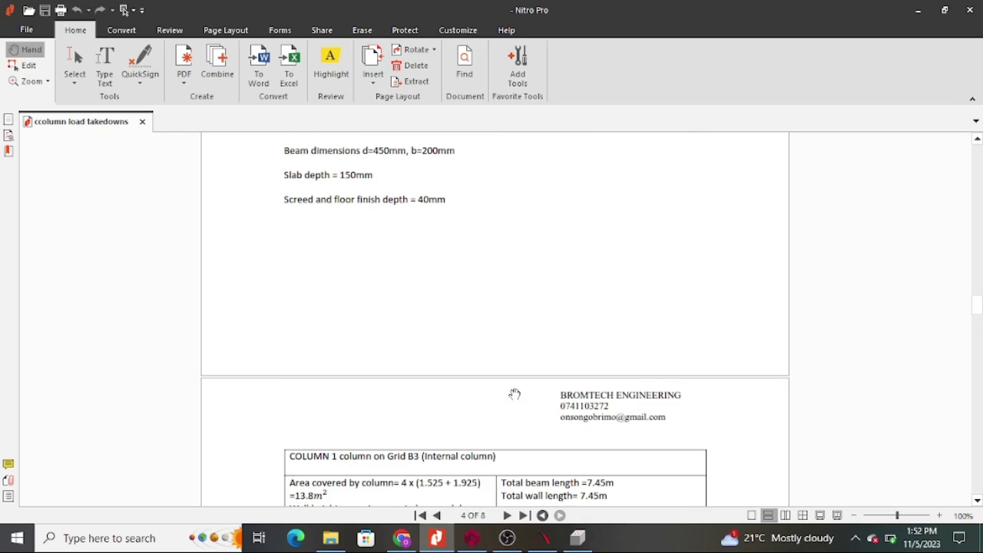
scroll(515, 394, "up", 15)
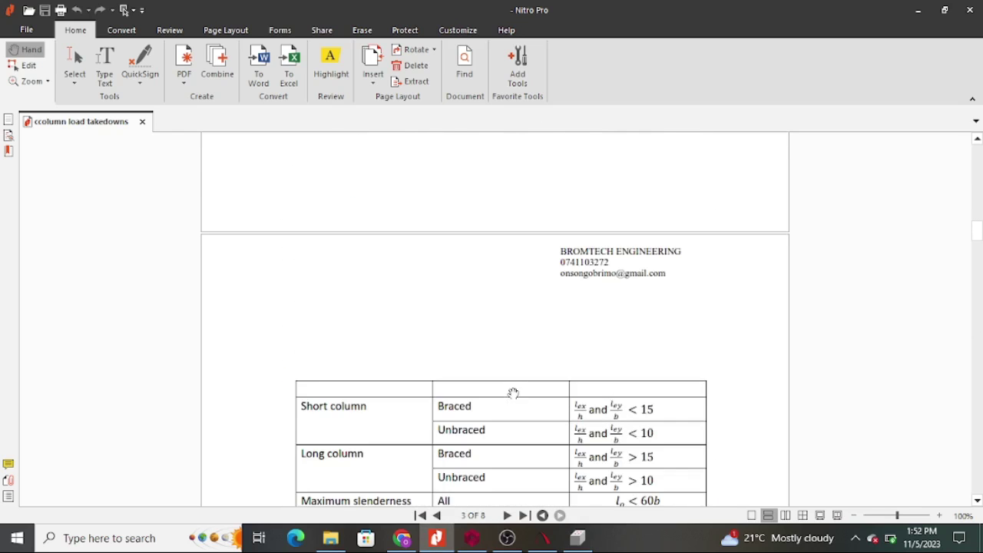
scroll(515, 394, "up", 5)
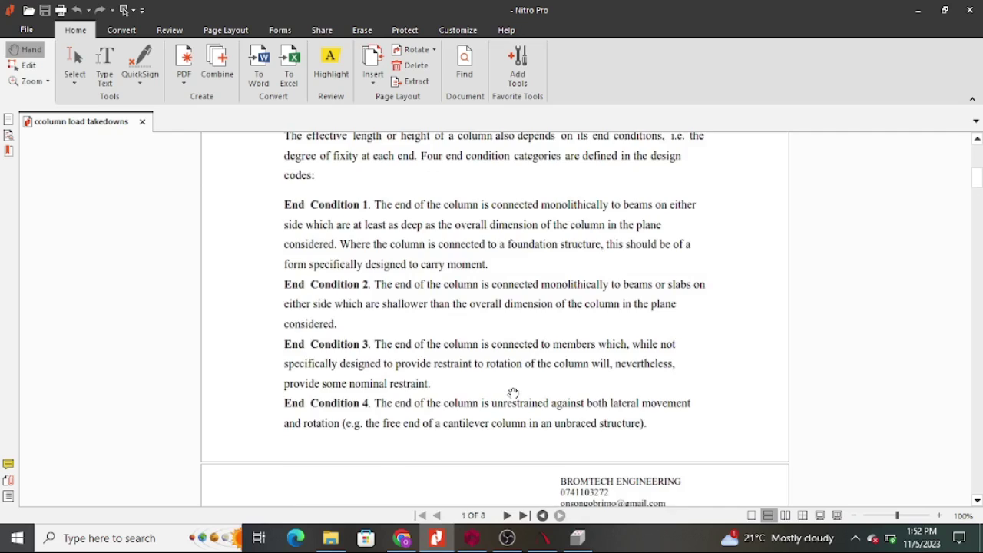
scroll(513, 394, "up", 5)
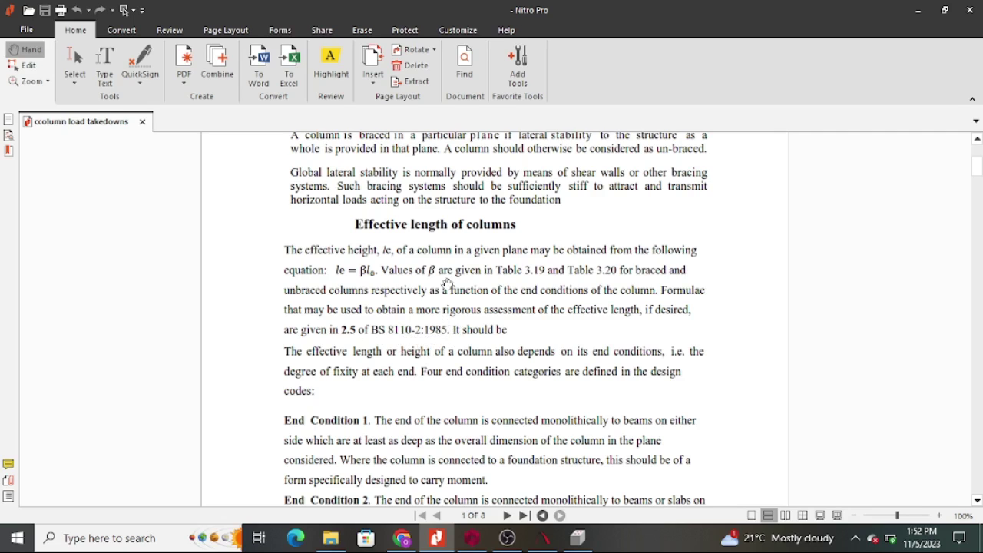
left_click(578, 538)
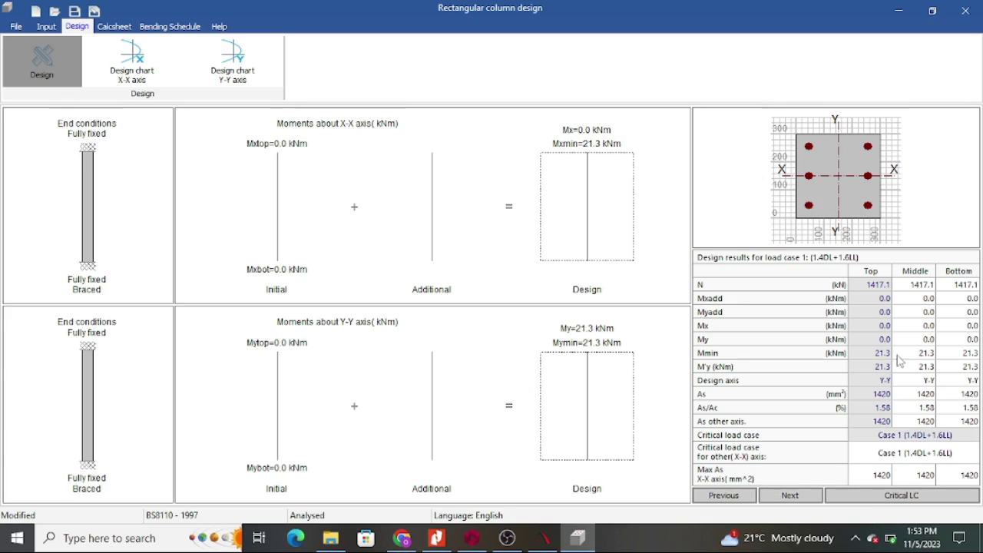
left_click(791, 497)
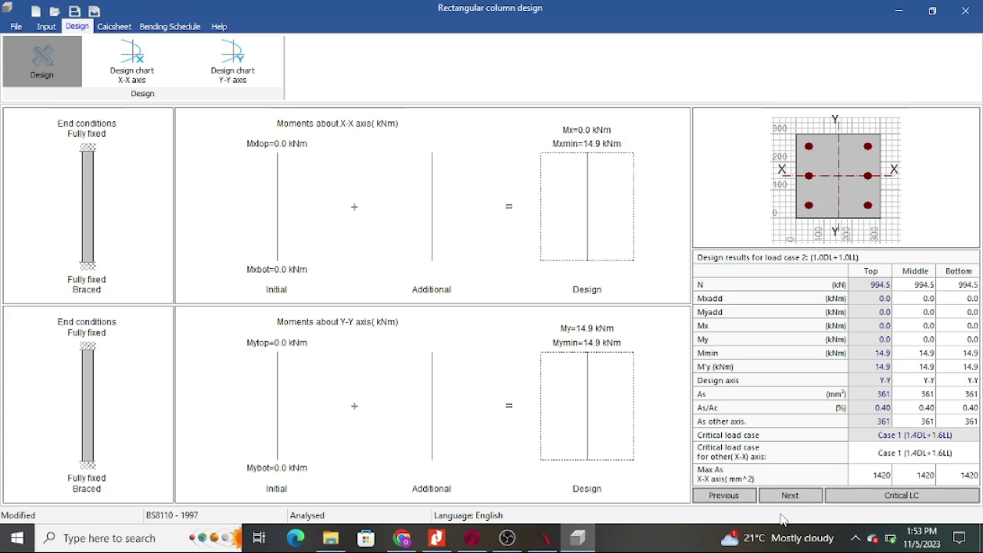
left_click(798, 499)
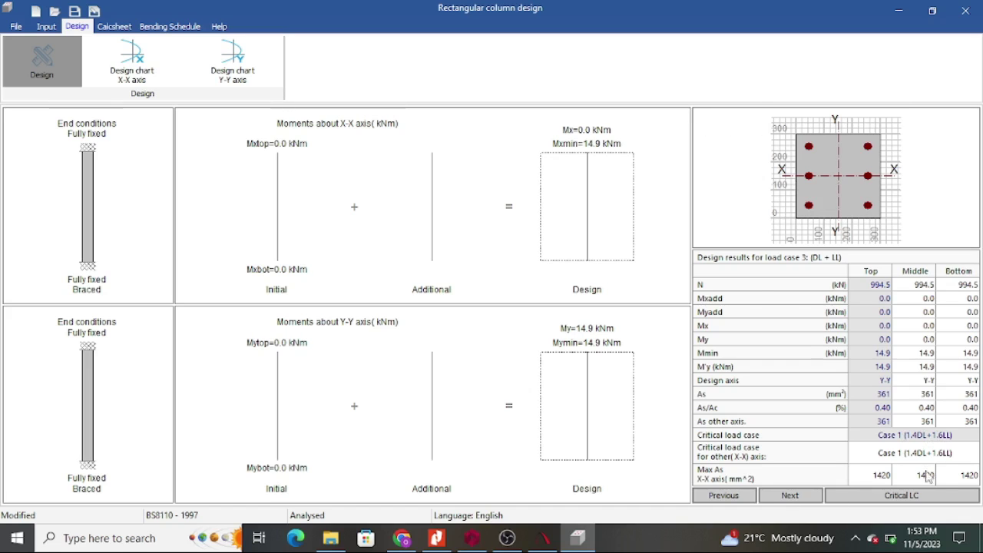
left_click(907, 496)
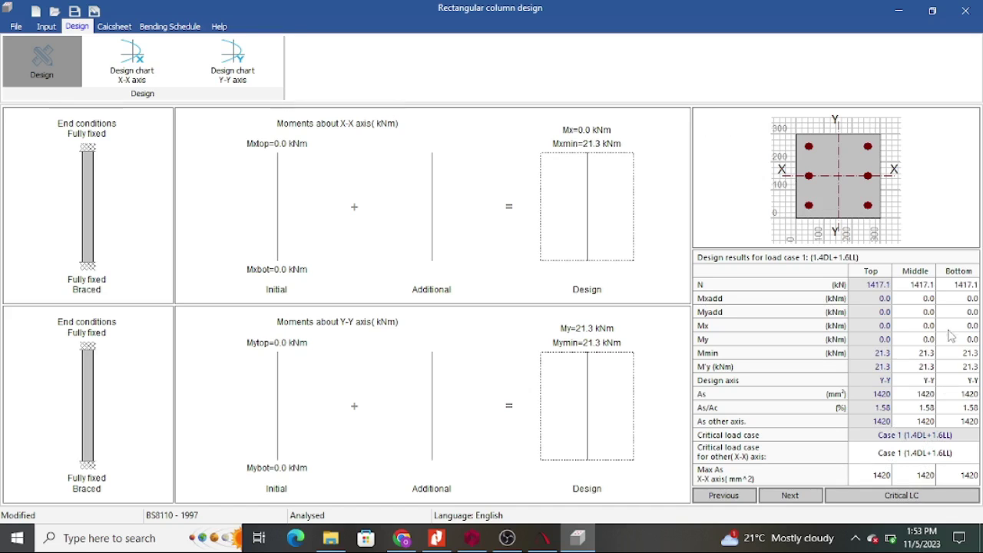
left_click(761, 423)
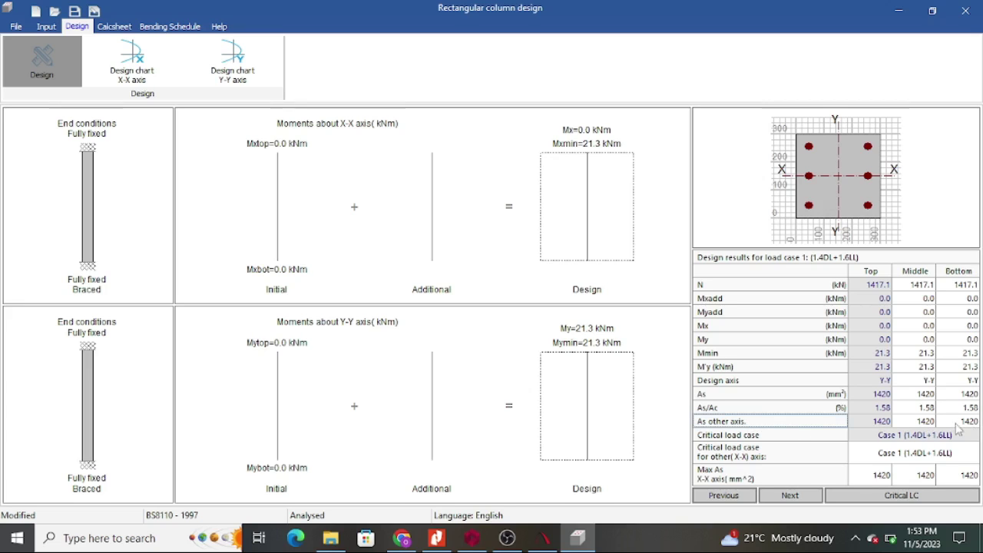
left_click(780, 413)
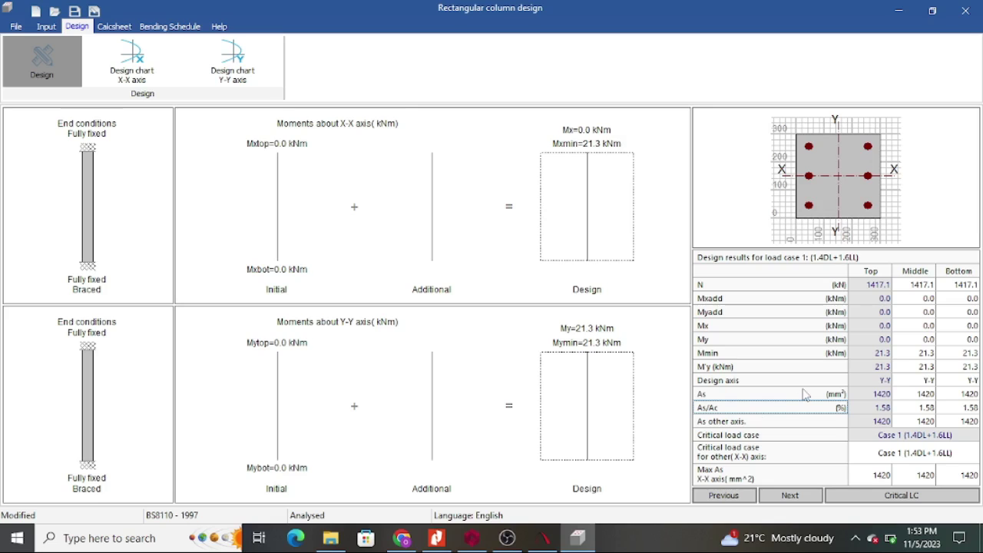
left_click(783, 397)
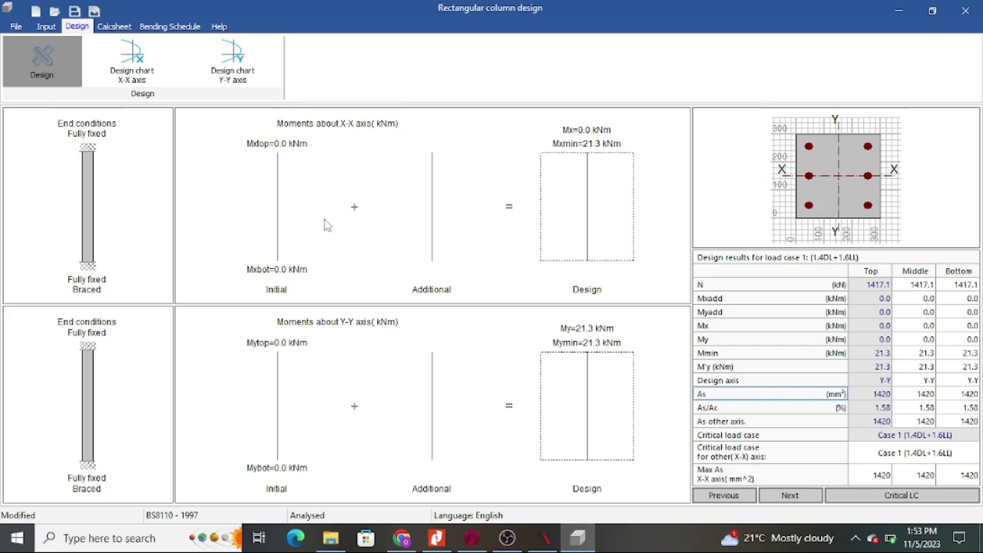
left_click(914, 301)
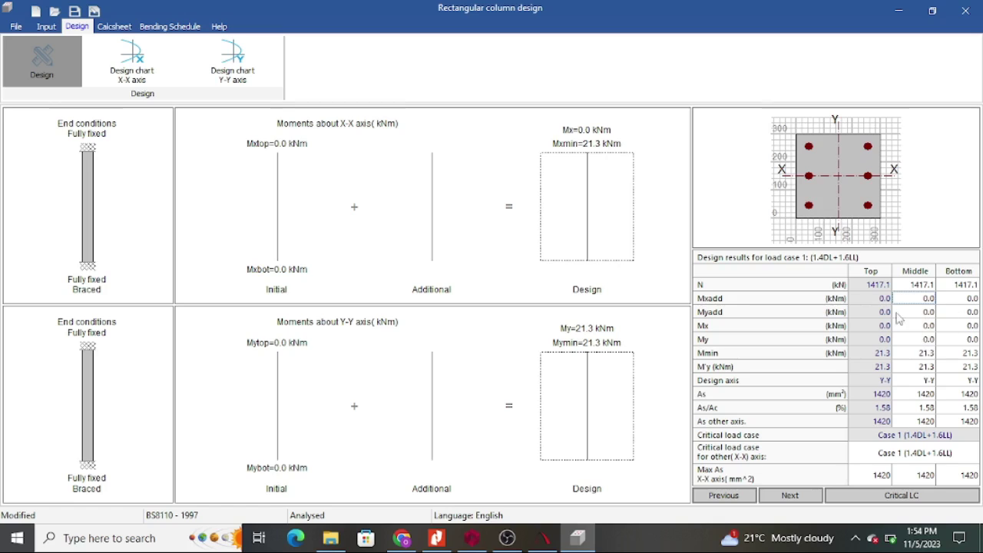
Set the top additional moments to Mxadd 3.1 and Myadd 3
left_click(879, 298)
left_click_drag(874, 302, 827, 312)
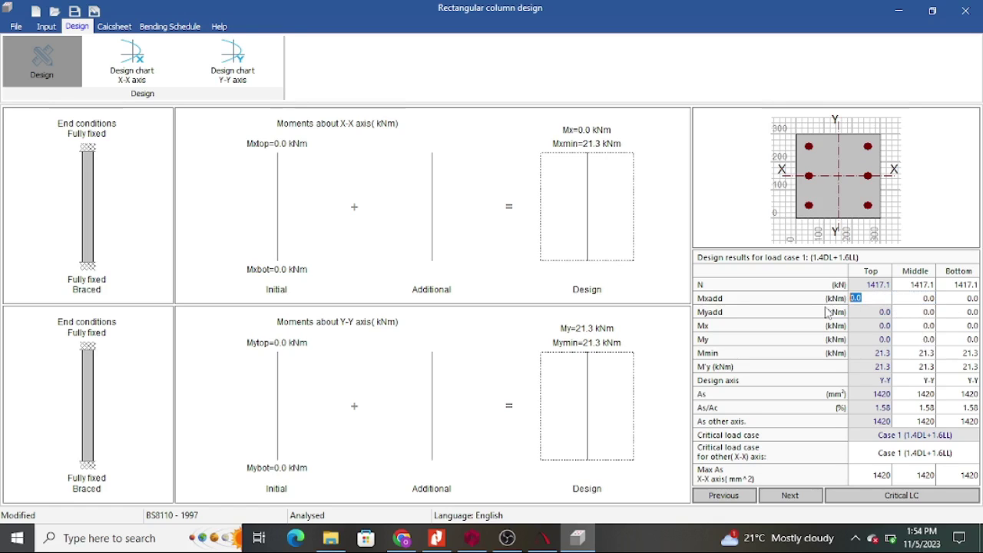
type("3.1")
left_click(868, 317)
left_click(867, 314)
double_click(878, 312)
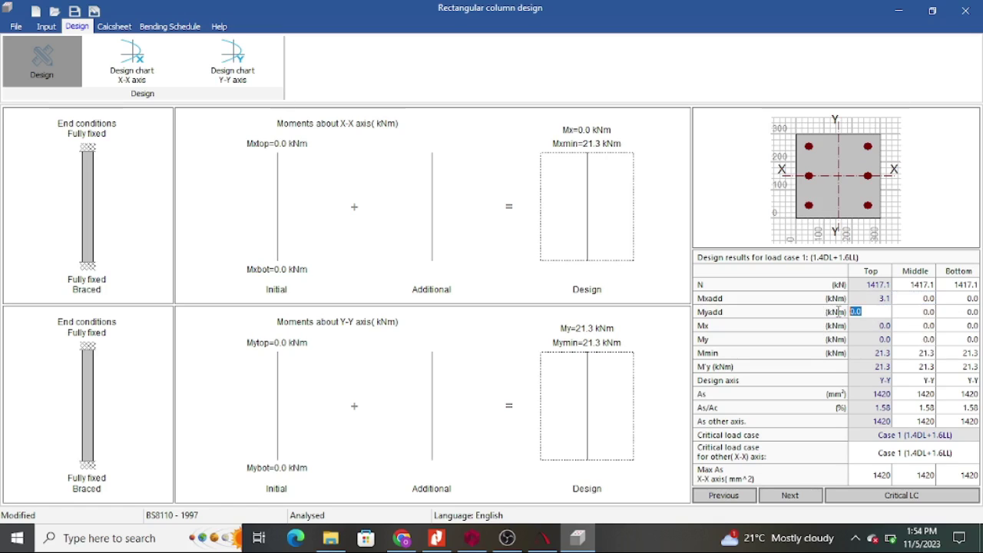
type("3")
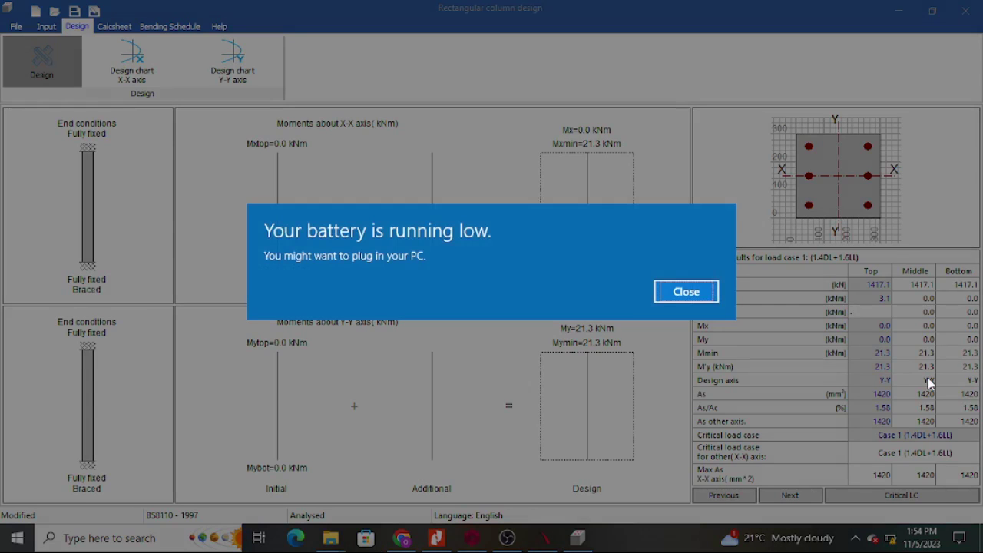
left_click(686, 292)
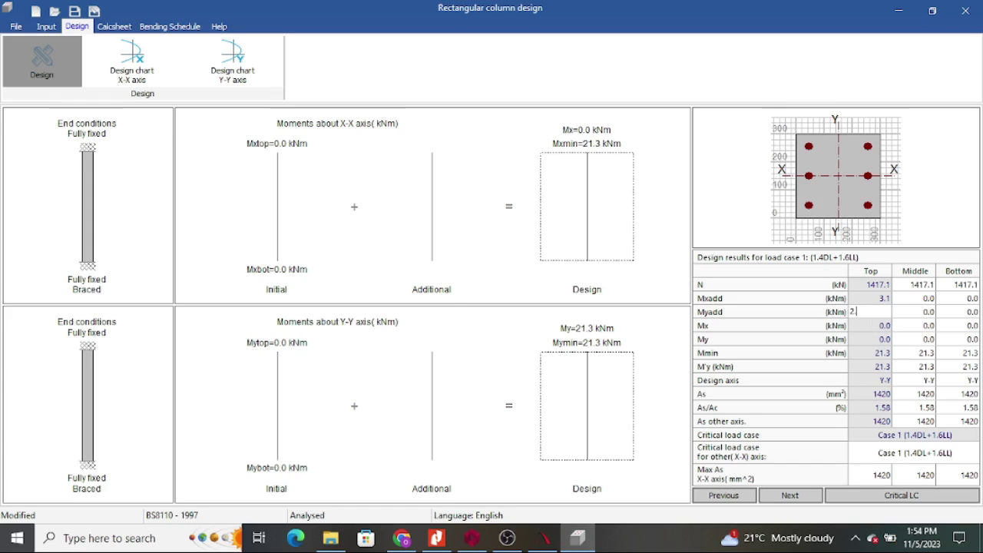
left_click(872, 330)
Set the top moments to Mx 3 and My 2
left_click(873, 331)
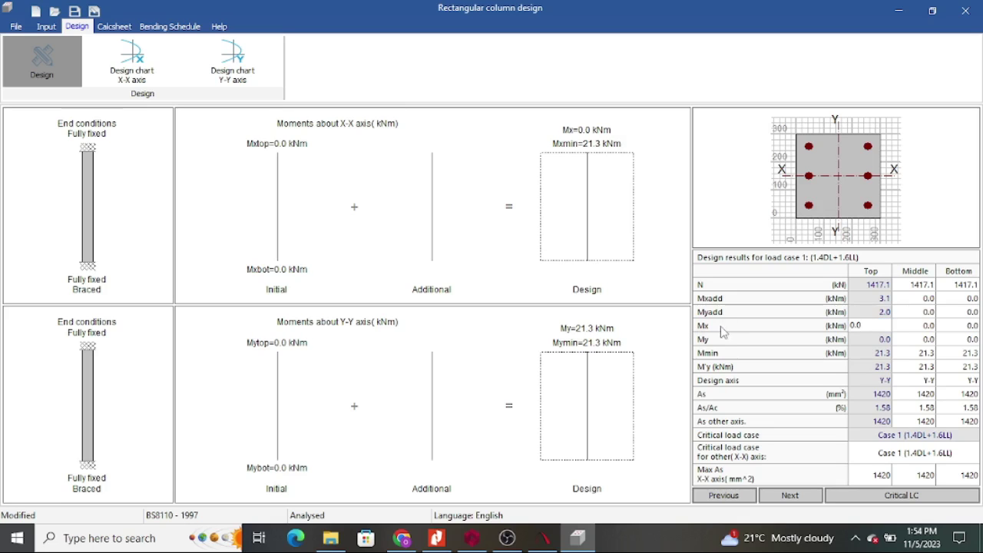
left_click_drag(867, 325, 819, 331)
type("3")
left_click(873, 339)
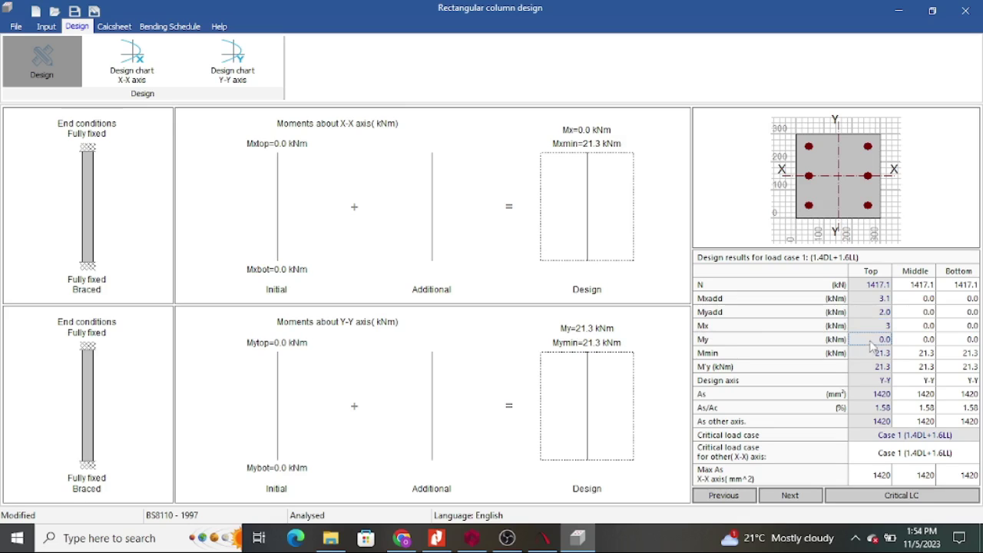
left_click_drag(876, 339, 813, 344)
type("2")
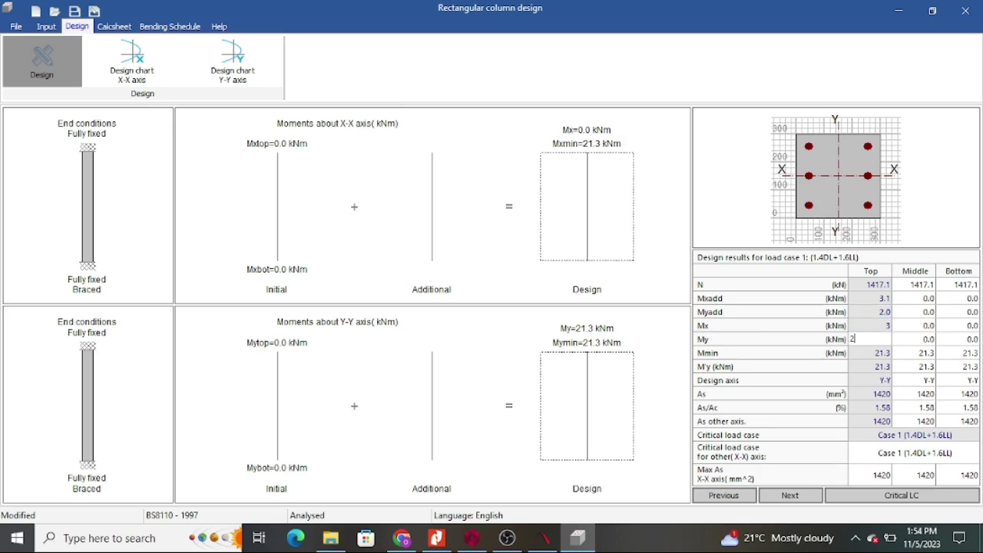
left_click(881, 355)
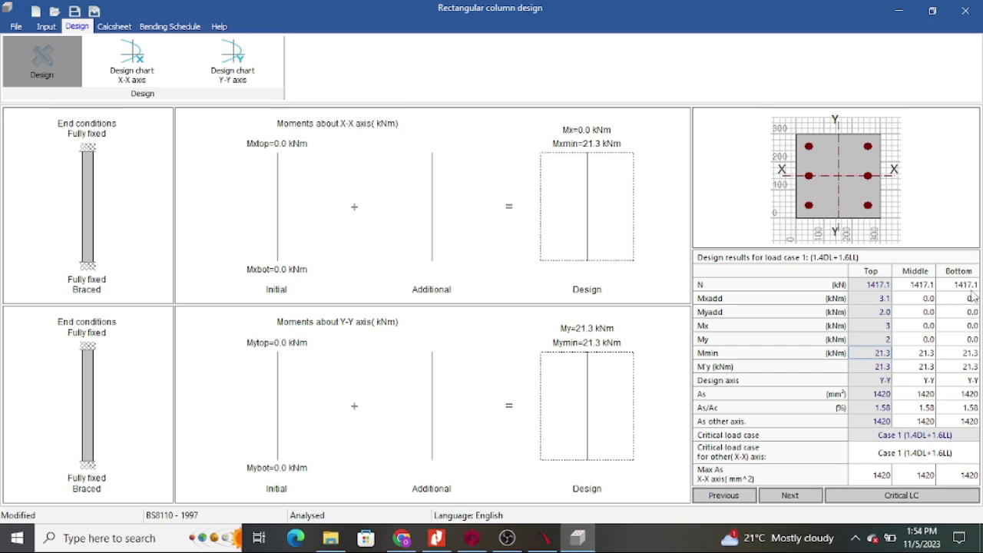
Enter bottom moments Mxadd 3, Myadd 2, Mx 2.8 and My 2.5
left_click(967, 299)
left_click_drag(965, 299, 910, 301)
type("3.1")
key("Return")
type("2")
key("Return")
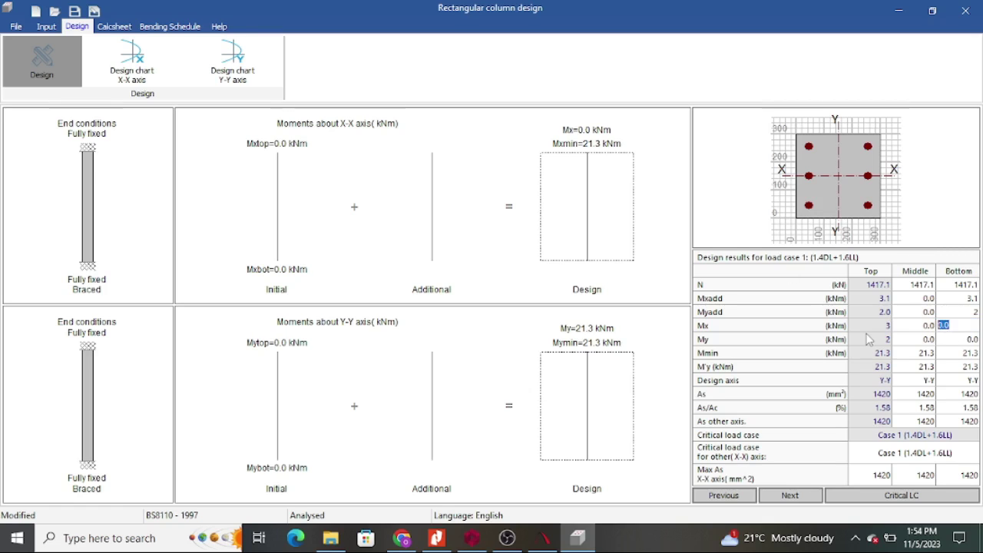
type("2.8")
key("Return")
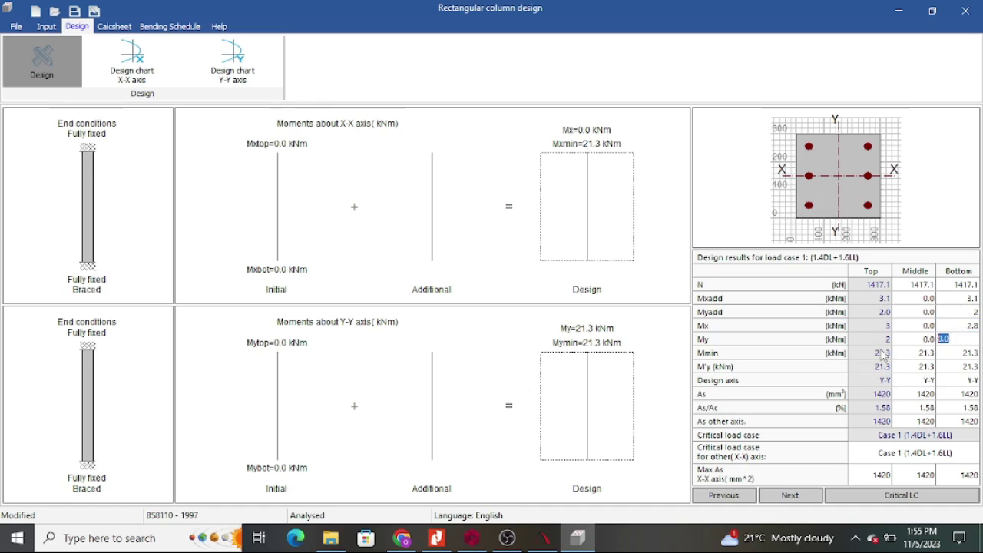
type("2.5")
left_click(960, 316)
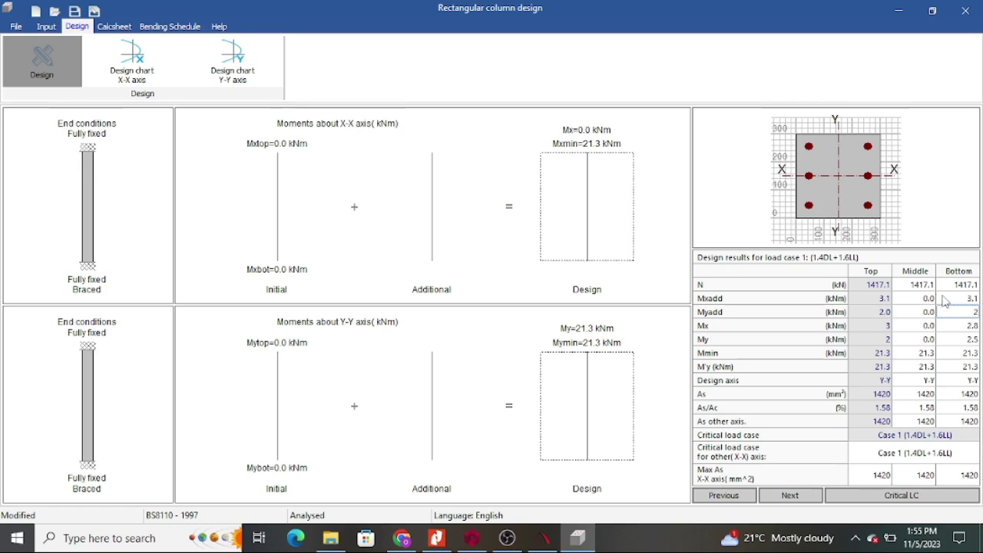
key("Down")
key("Down")
key("Down")
key("Down")
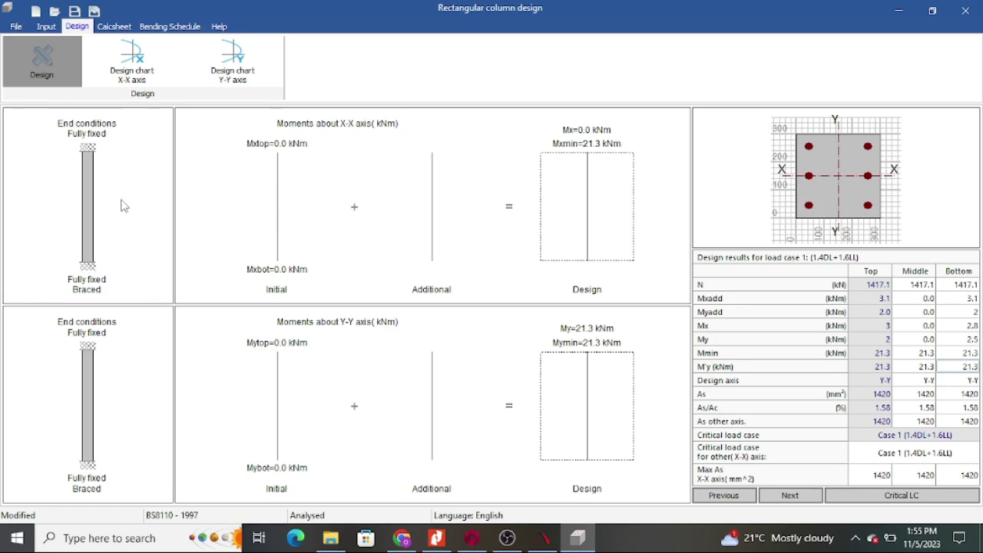
Bring up the compiled calcsheet for the column design
left_click(46, 26)
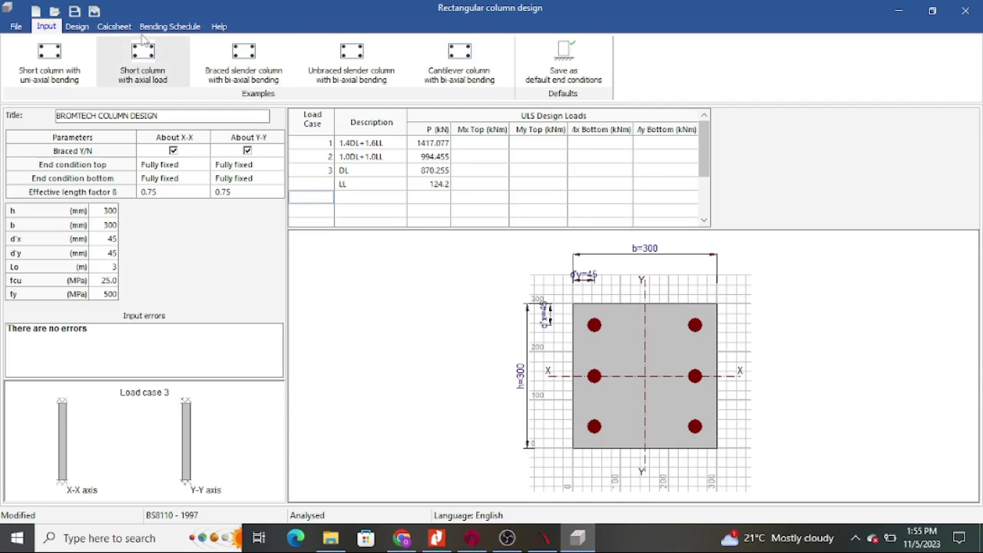
left_click(77, 26)
left_click(115, 27)
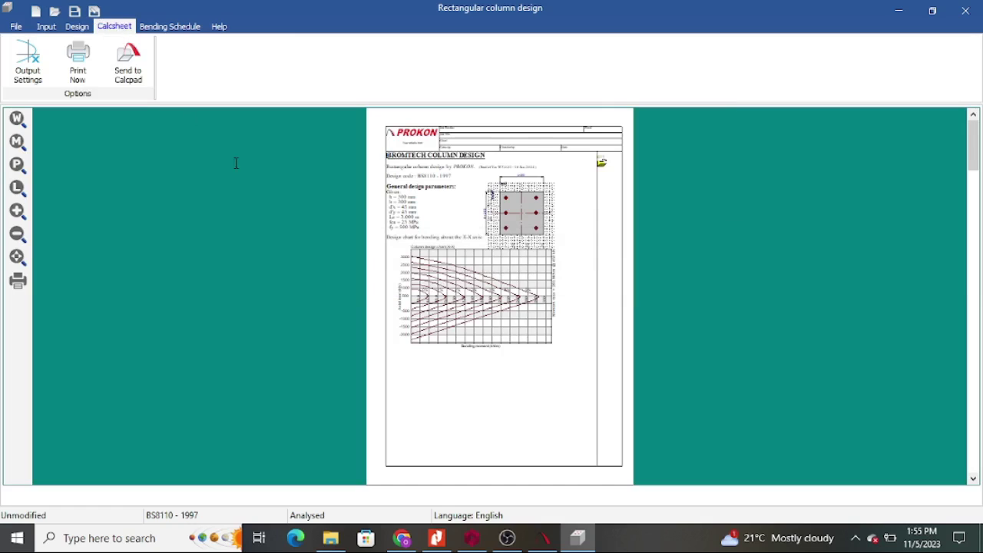
Open the bending schedule and set the corner bar diameter to 16 mm
left_click(175, 30)
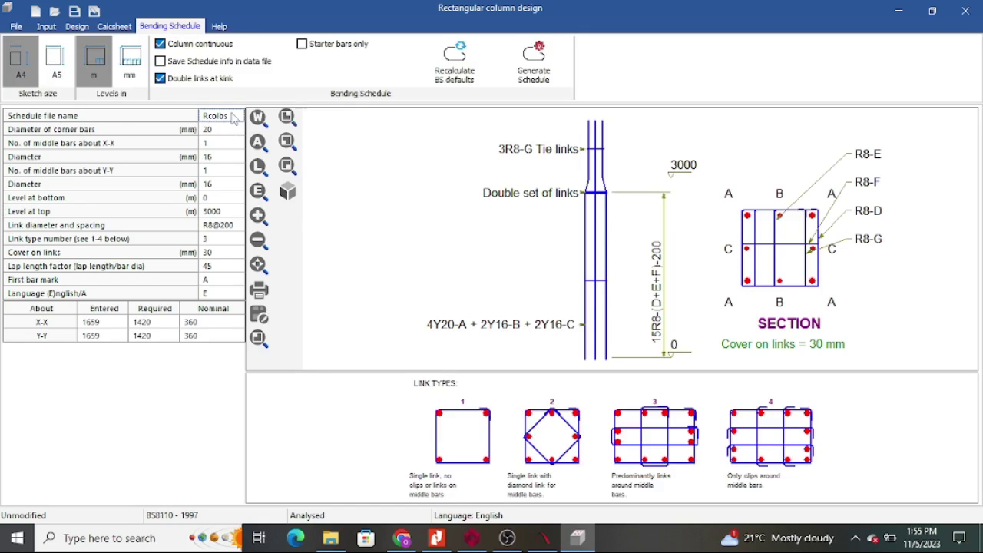
left_click(206, 119)
left_click(227, 130)
left_click(238, 129)
left_click(215, 143)
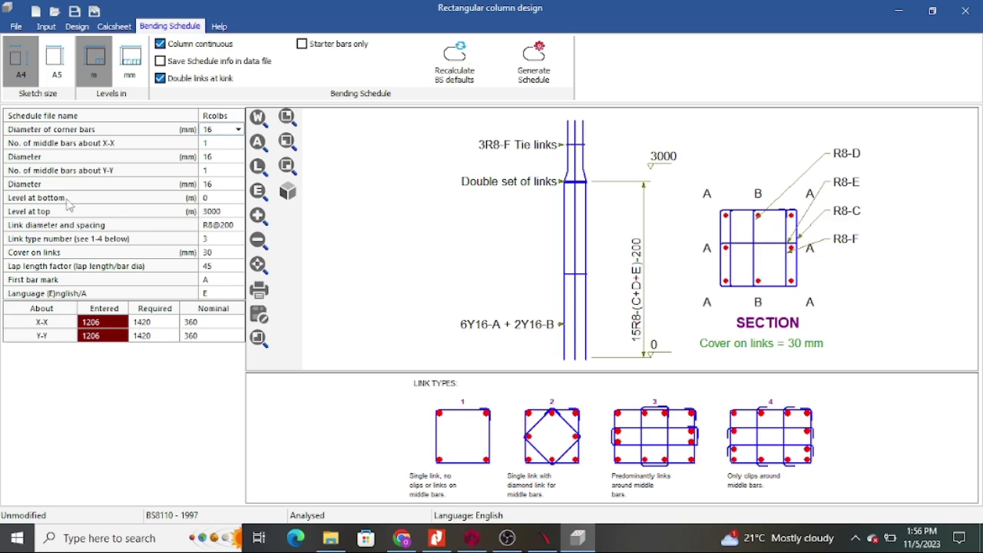
left_click(239, 225)
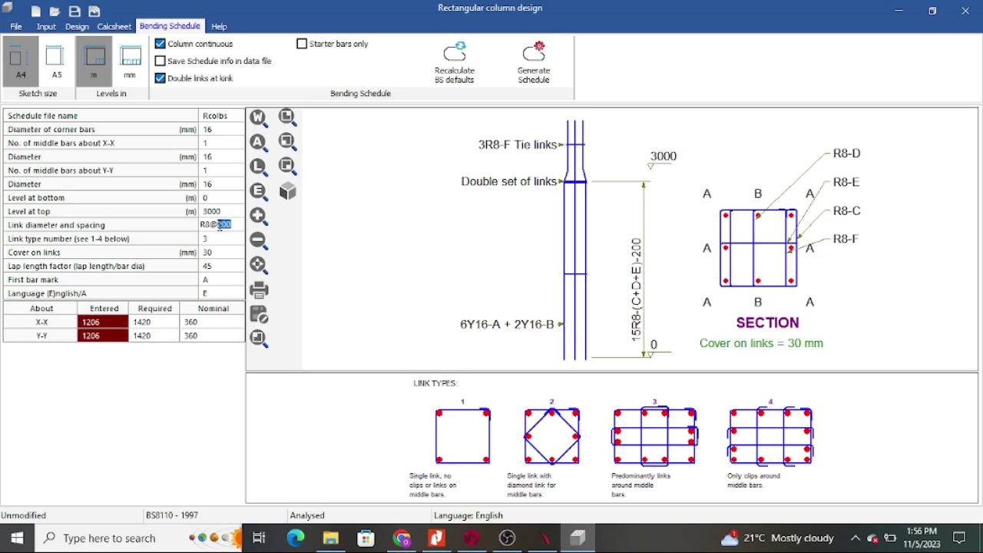
Set links to R8@175, link type 1, lap length factor 40 and first bar mark 01
type("175")
left_click(225, 241)
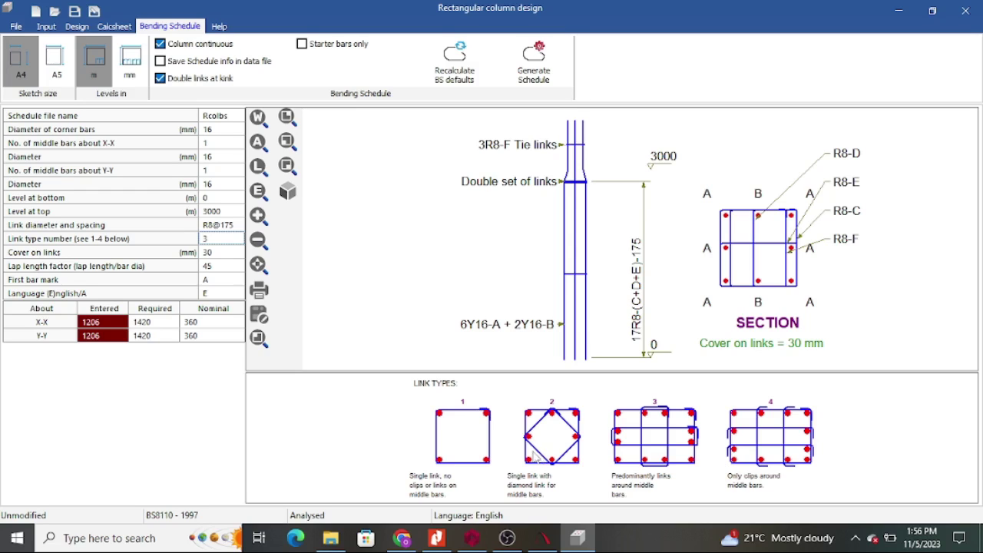
left_click(221, 239)
type("1")
left_click(228, 253)
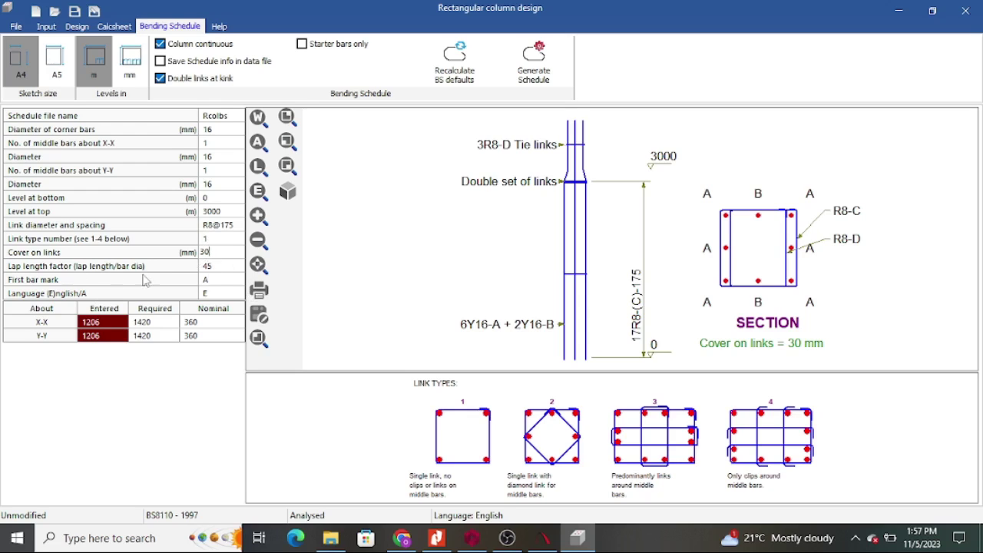
left_click(222, 265)
type("4")
left_click(228, 280)
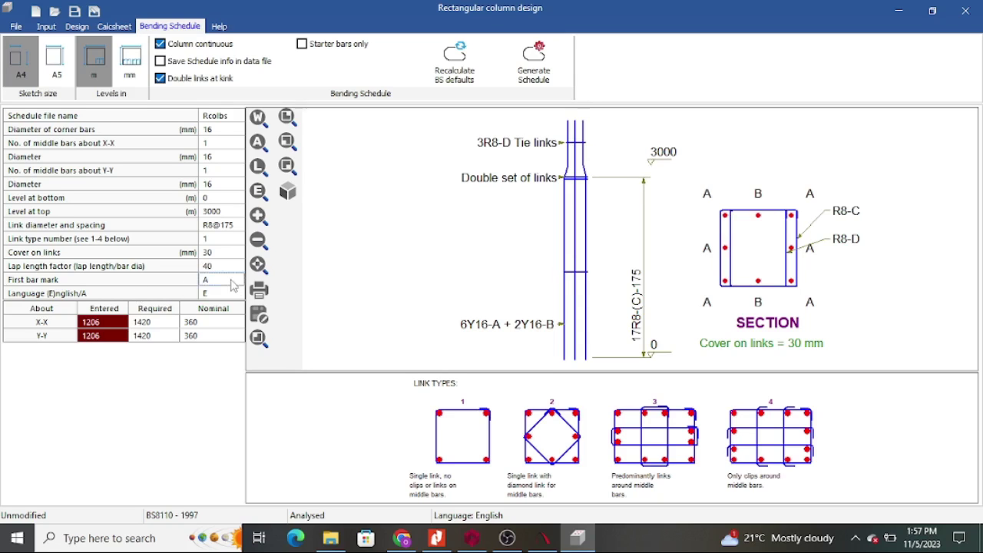
left_click_drag(229, 279, 177, 292)
left_click(214, 258)
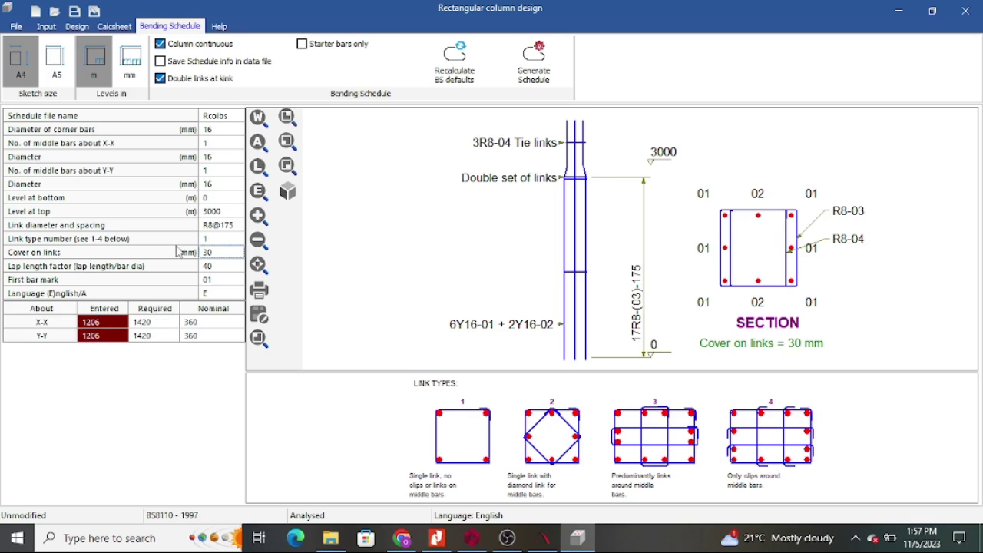
Change the corner bar diameter to 20 mm
left_click(206, 241)
left_click(227, 131)
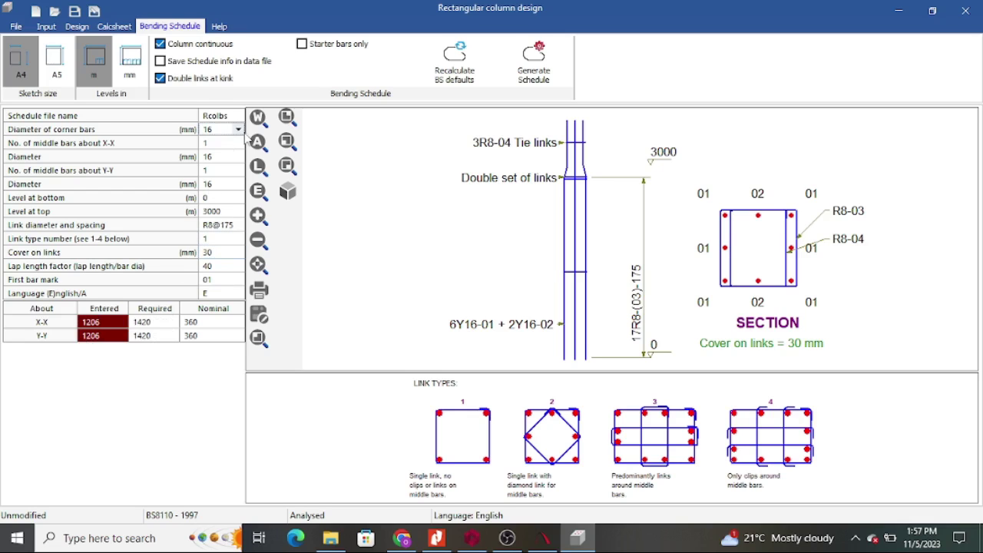
left_click(238, 129)
left_click(217, 155)
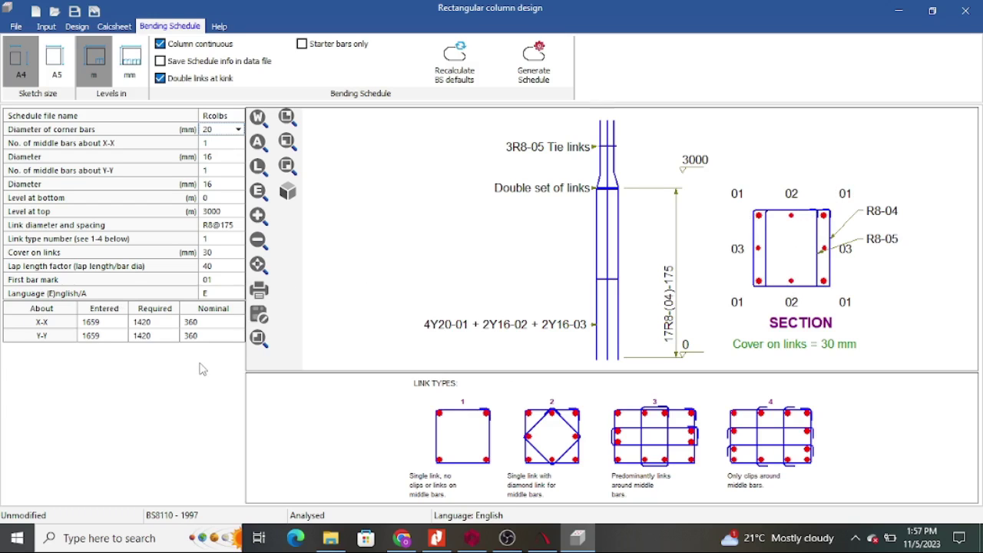
Try zero Y-Y middle bars and 20 mm X-X middle bars
left_click(220, 171)
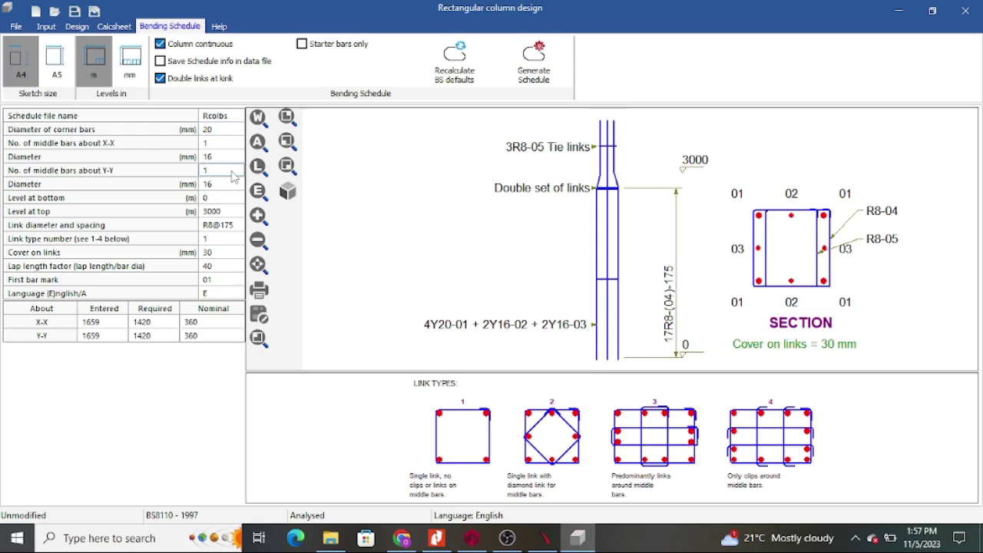
double_click(228, 170)
left_click(225, 186)
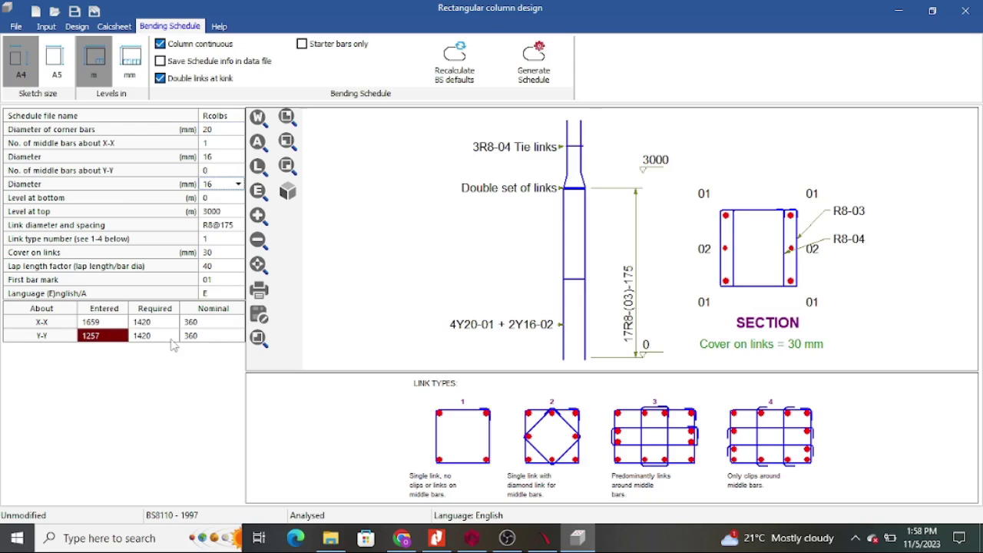
left_click(223, 162)
left_click(238, 157)
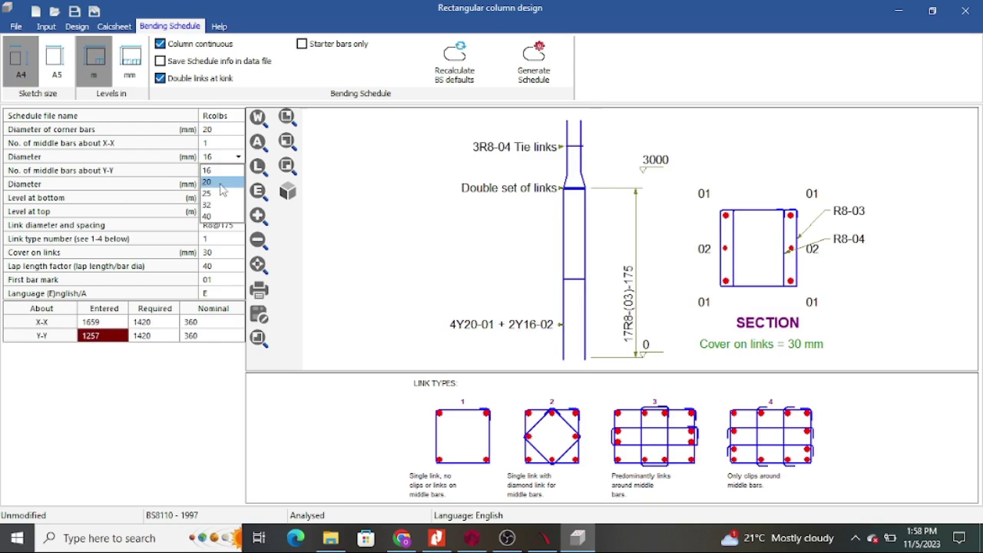
left_click(233, 199)
left_click(234, 198)
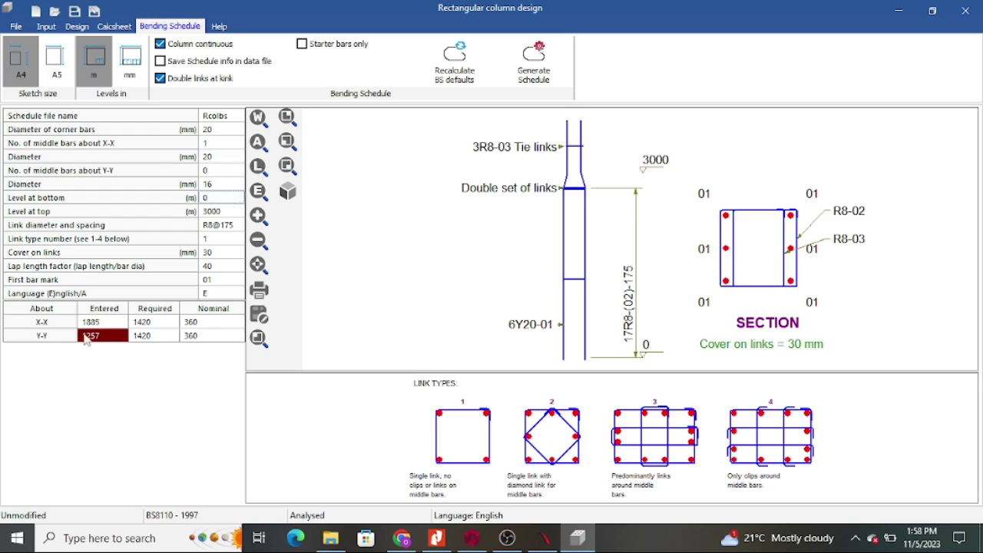
Restore the X-X middle bars to 16 mm and one Y-Y middle bar
left_click(225, 158)
left_click(238, 156)
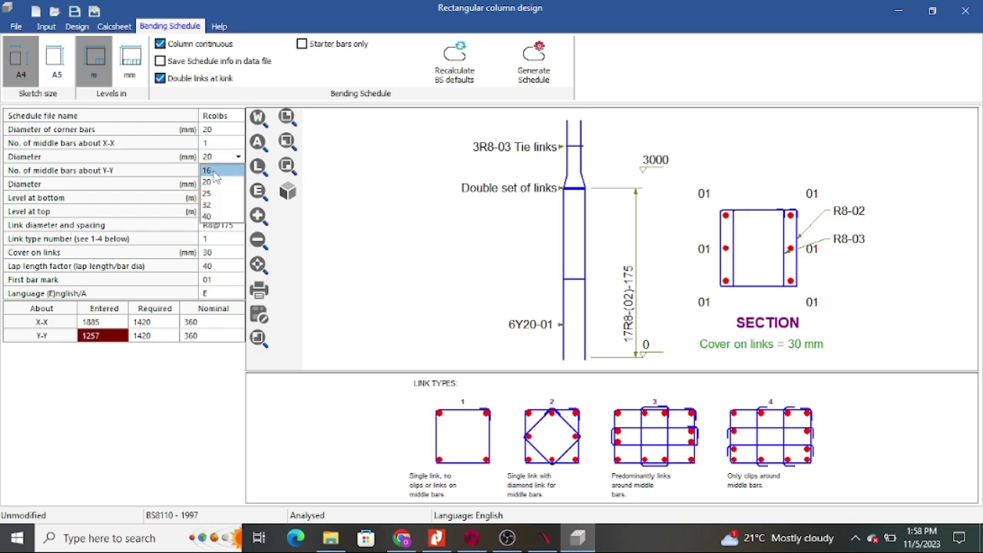
left_click(227, 170)
left_click(237, 173)
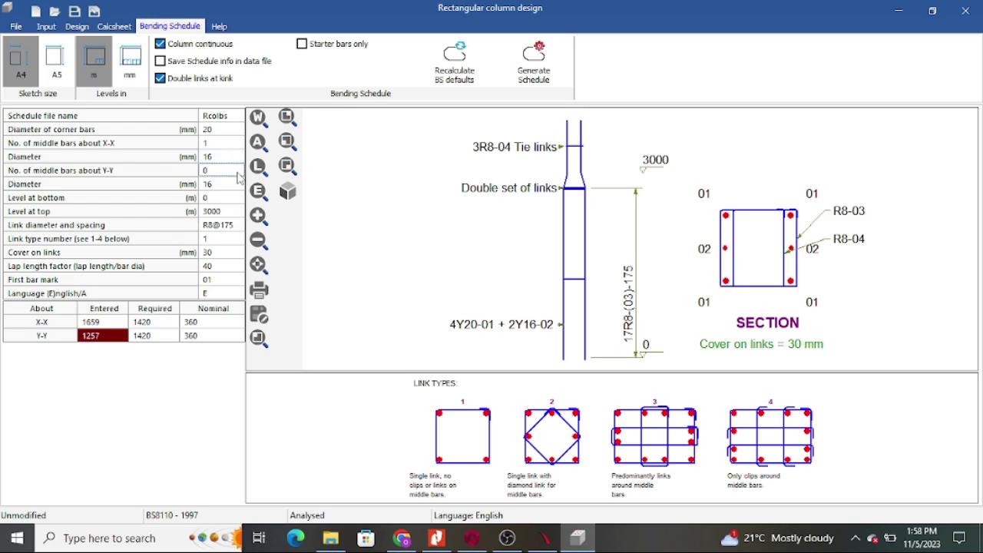
left_click(243, 175)
left_click(235, 212)
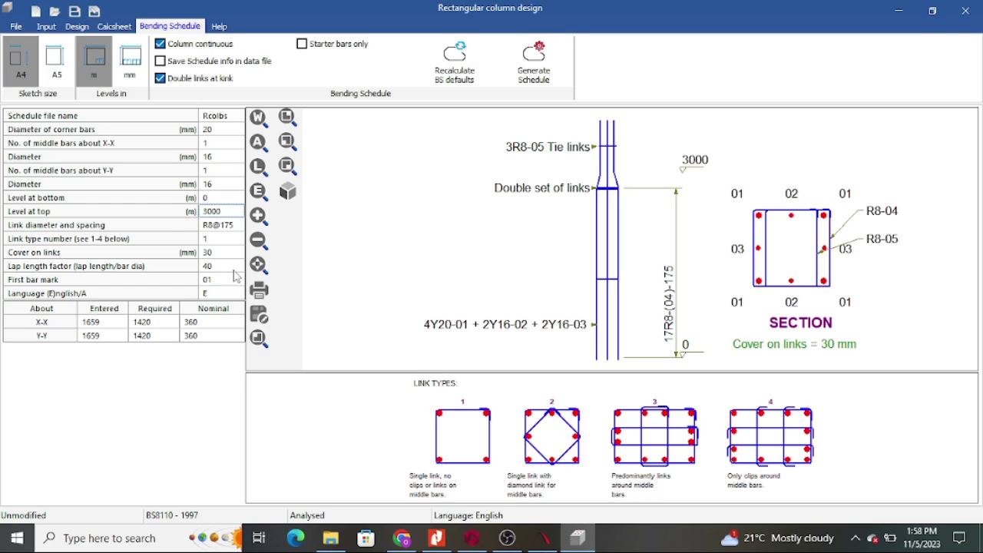
Generate the bar bending schedule, overwriting the existing schedule file
left_click(522, 77)
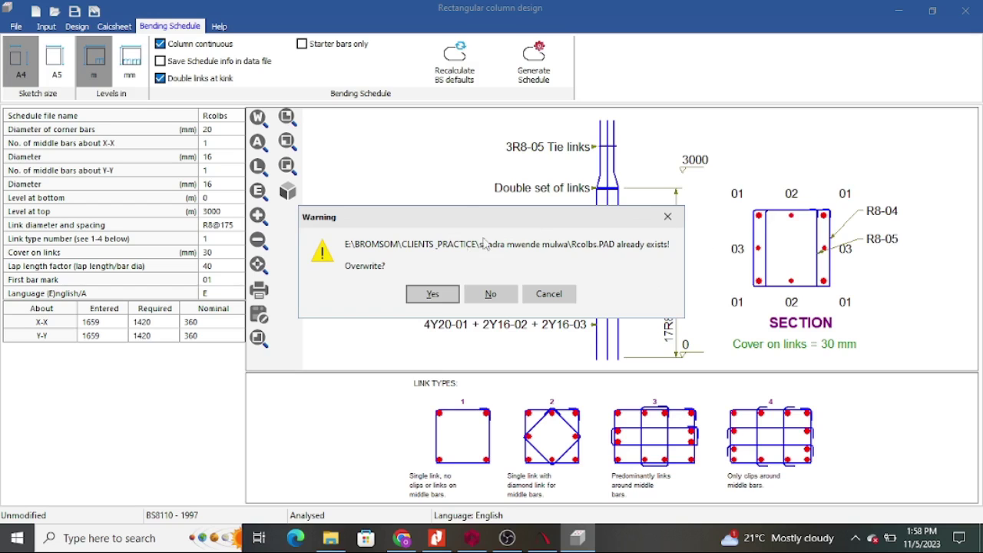
left_click(434, 294)
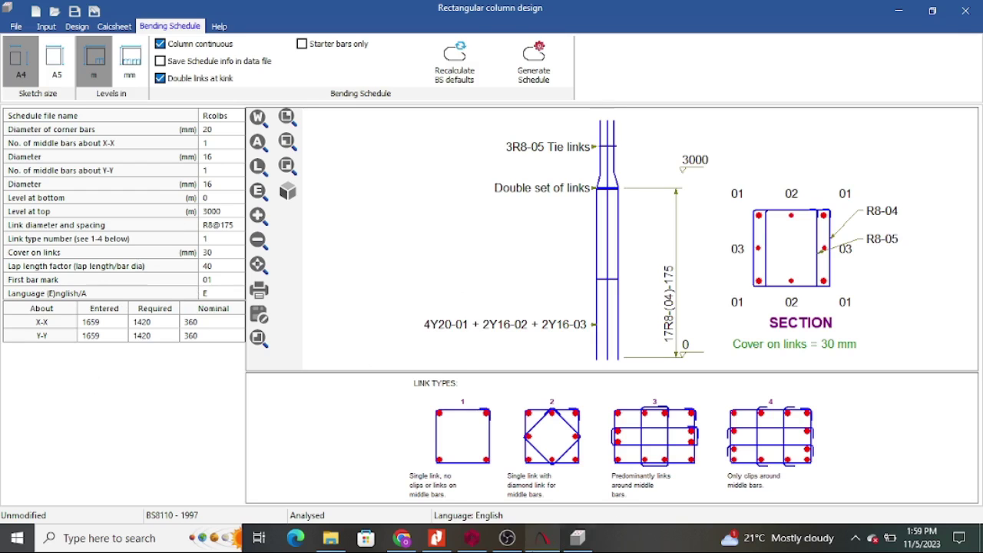
mouse_move(580, 542)
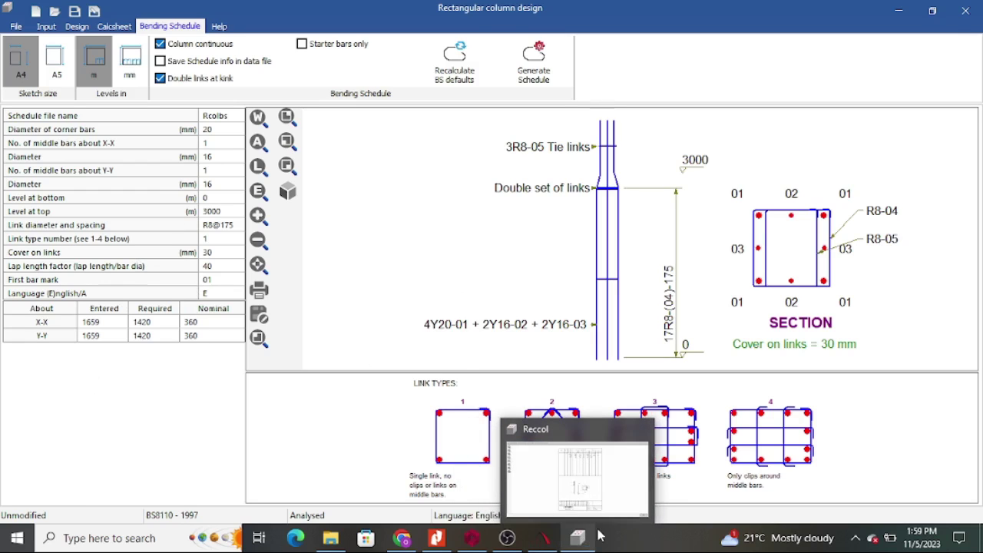
Bring the Reccol bending schedule sheet to the front and zoom into its bar table
left_click(578, 508)
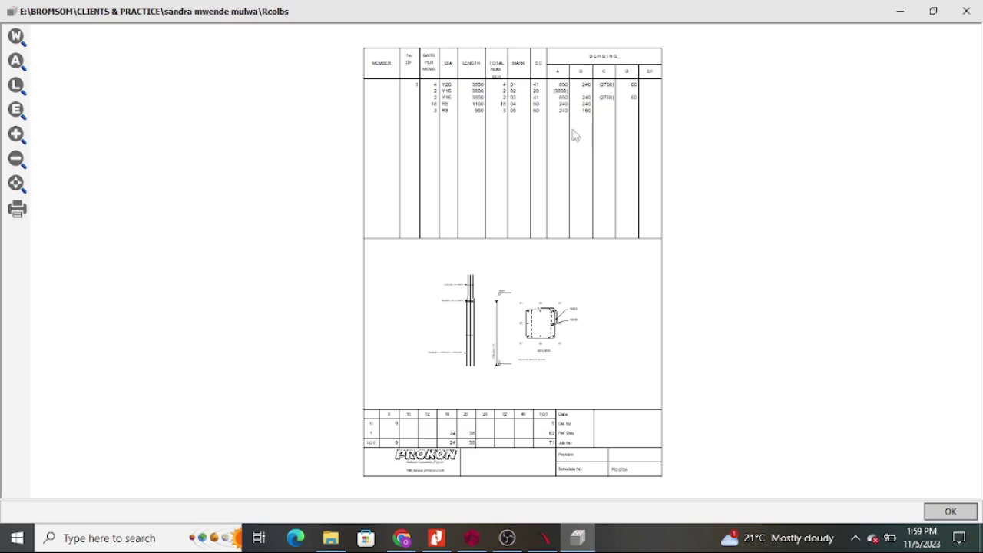
scroll(575, 135, "up", 6)
scroll(408, 189, "down", 2)
scroll(566, 245, "down", 2)
scroll(802, 156, "up", 1)
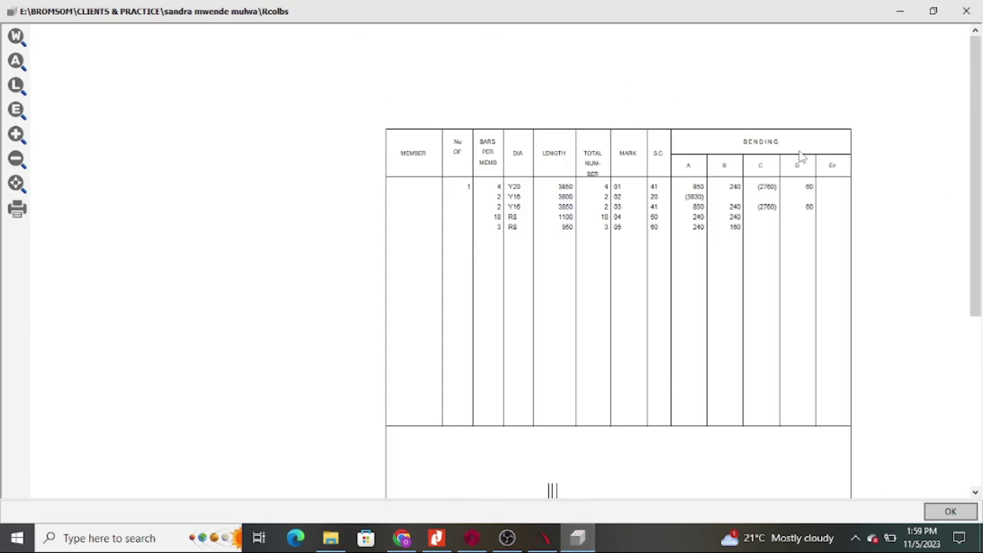
scroll(814, 170, "up", 1)
scroll(906, 206, "up", 2)
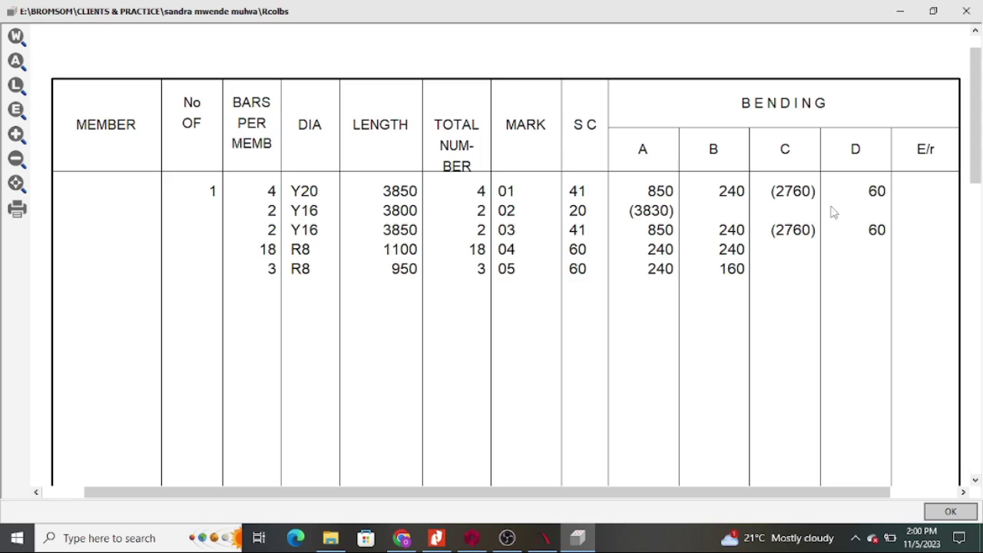
scroll(676, 254, "down", 4)
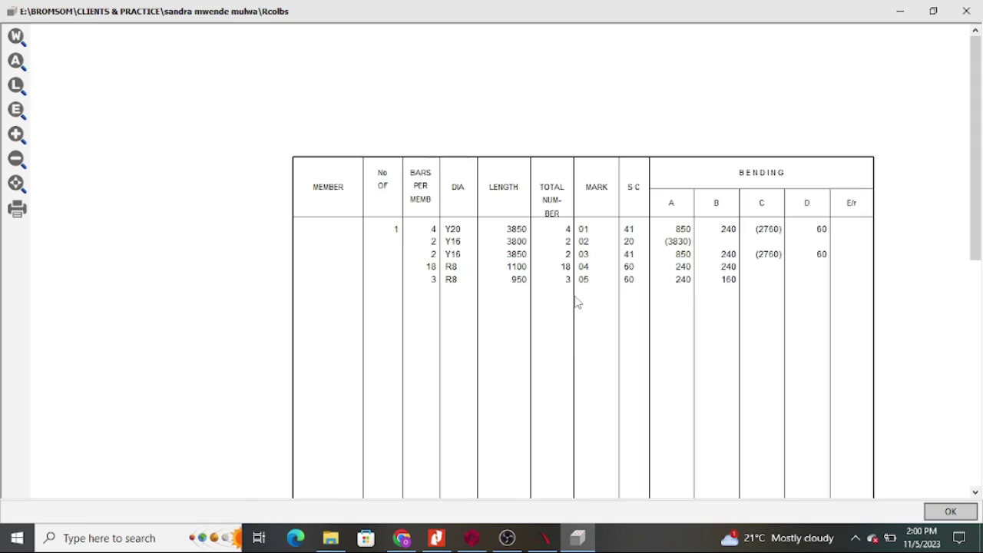
scroll(722, 413, "up", 1)
scroll(911, 433, "up", 2)
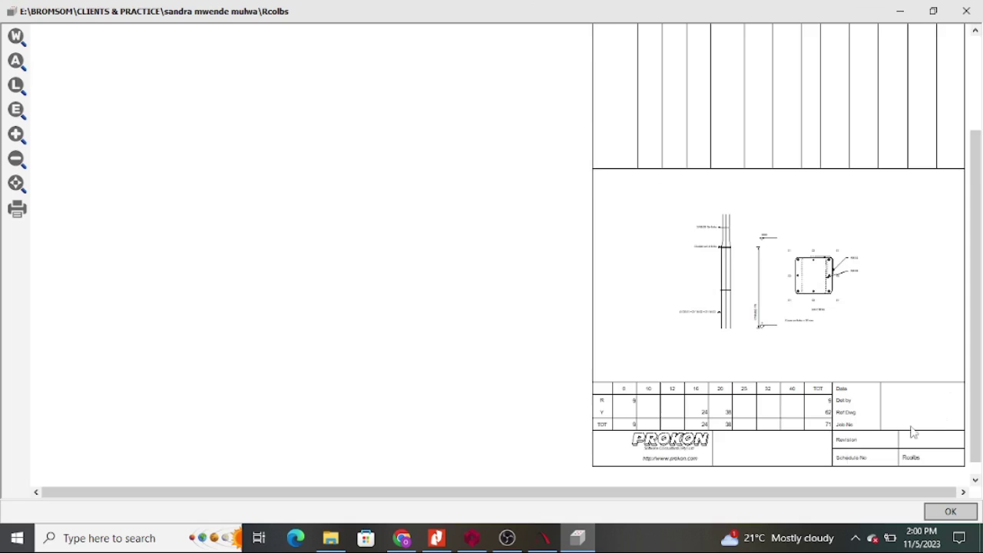
scroll(966, 330, "up", 2)
scroll(415, 281, "down", 5)
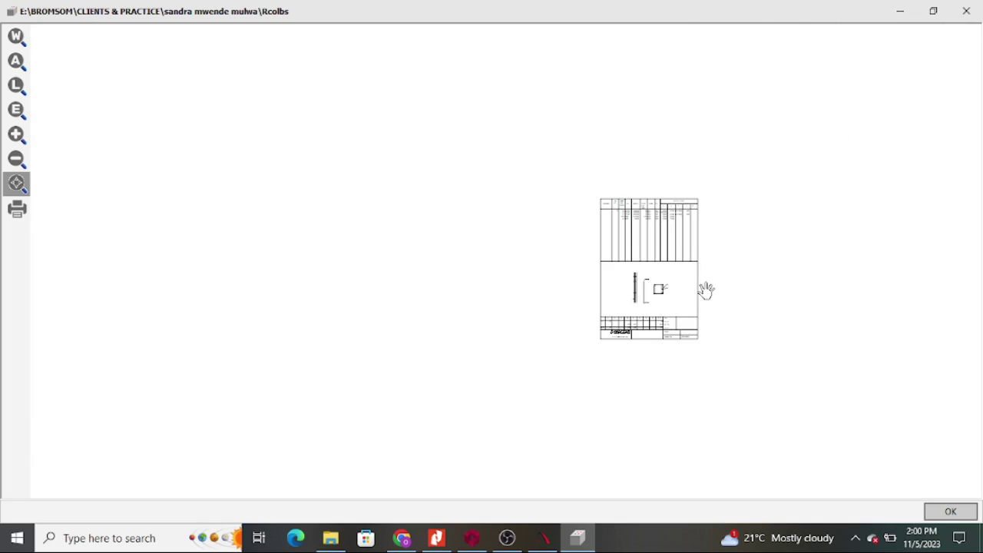
left_click_drag(704, 288, 481, 285)
scroll(481, 285, "up", 3)
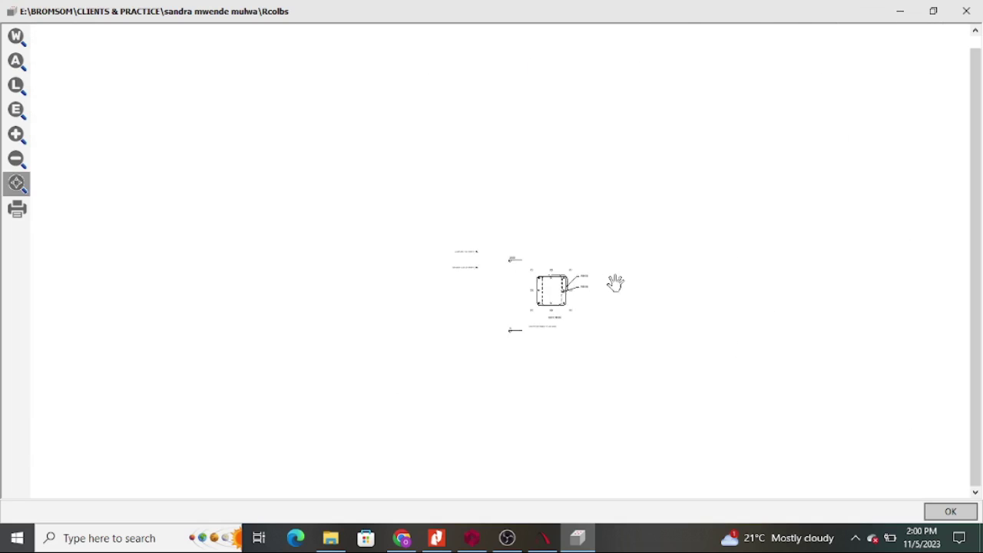
scroll(615, 273, "up", 3)
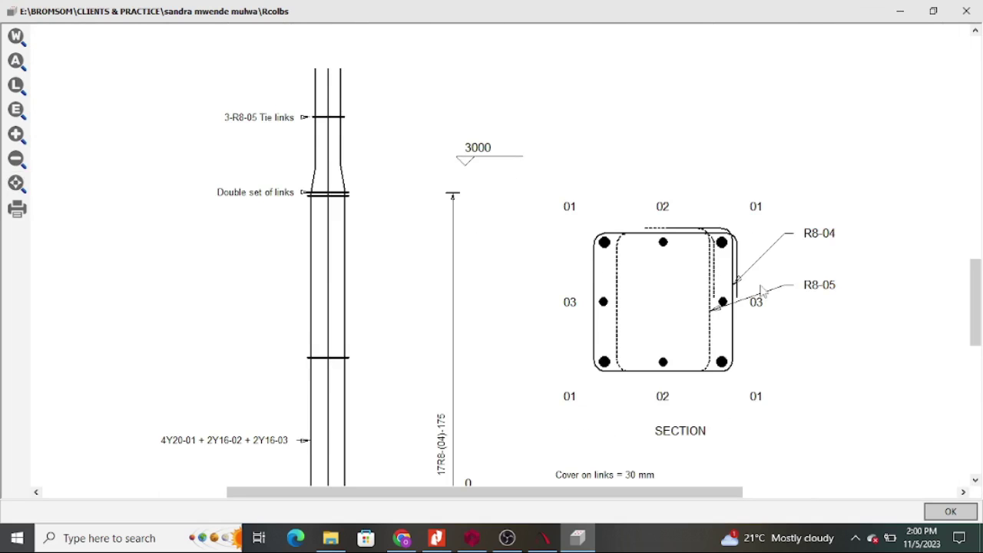
left_click_drag(878, 302, 814, 295)
scroll(826, 300, "up", 2)
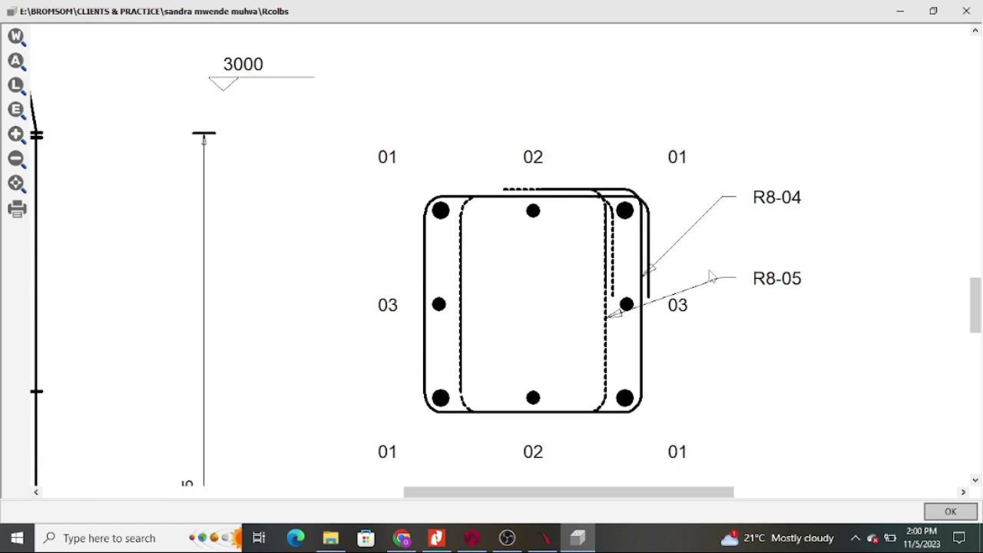
scroll(773, 253, "down", 2)
scroll(687, 261, "up", 1)
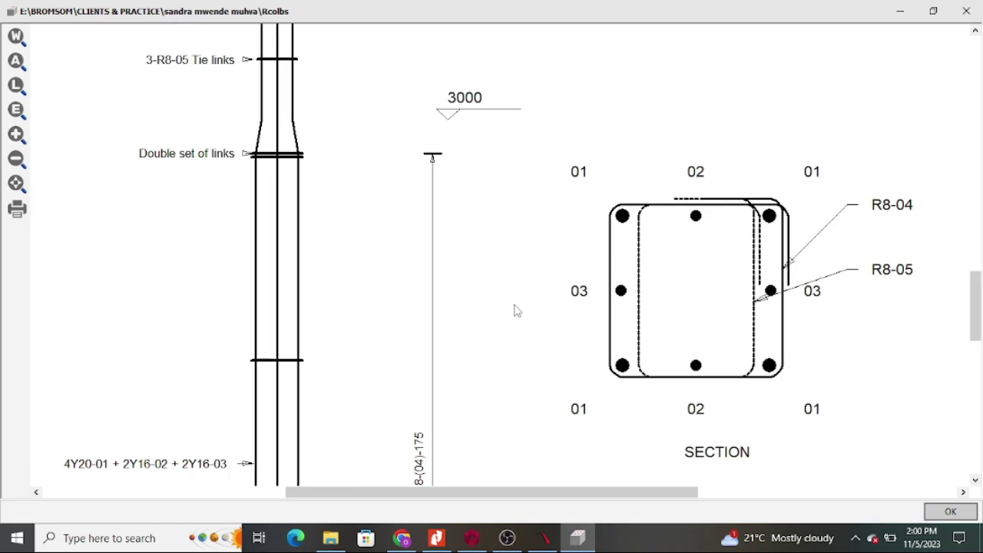
scroll(499, 311, "down", 1)
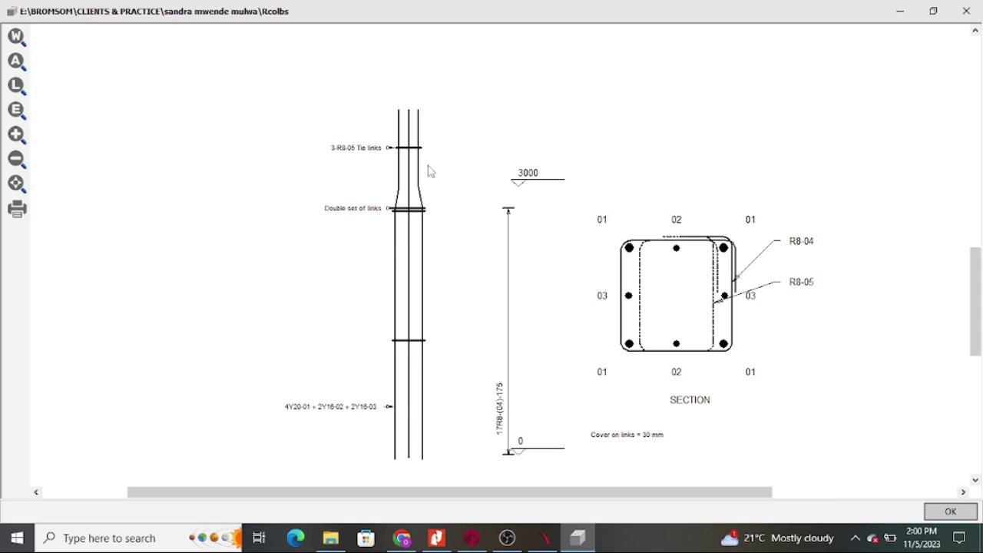
scroll(429, 182, "up", 3)
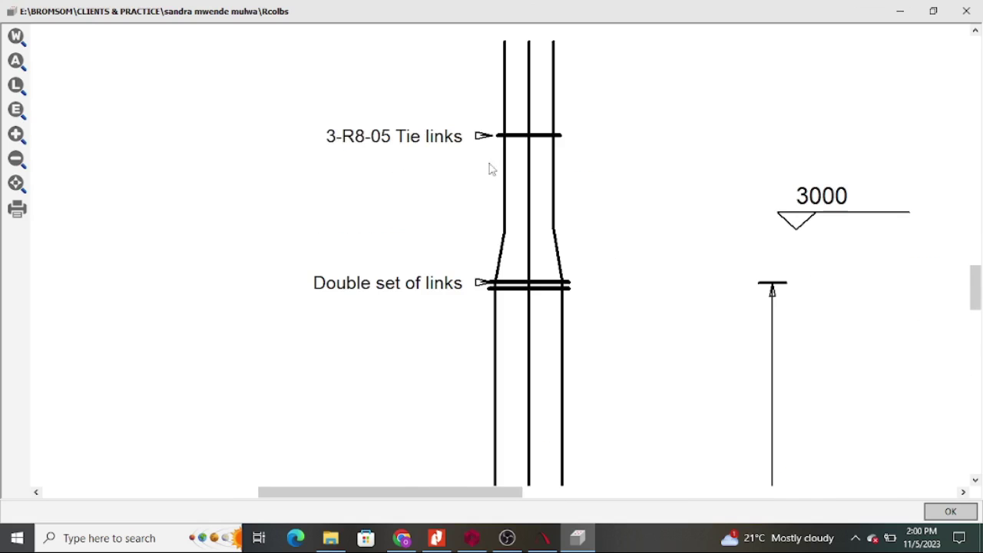
scroll(400, 201, "down", 2)
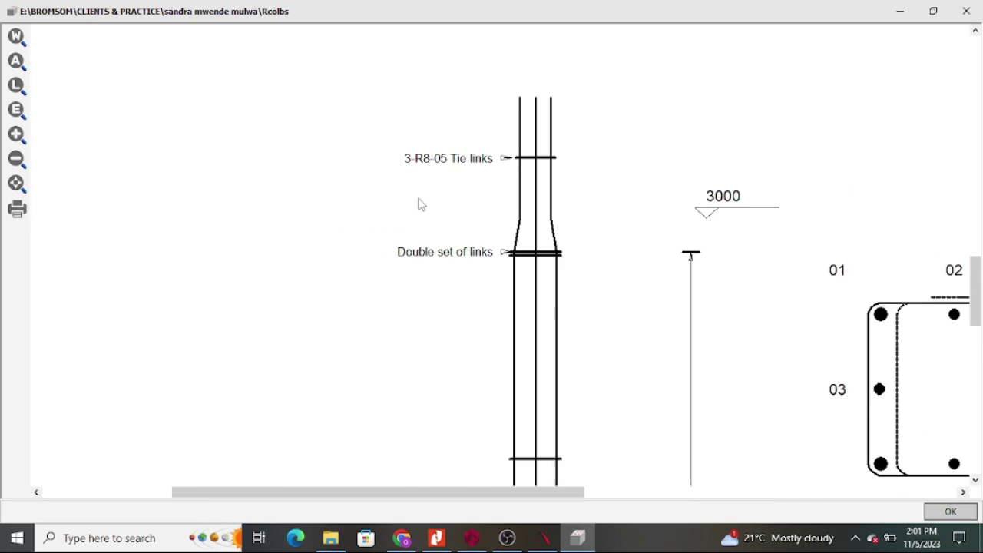
scroll(343, 255, "down", 1)
scroll(386, 292, "down", 1)
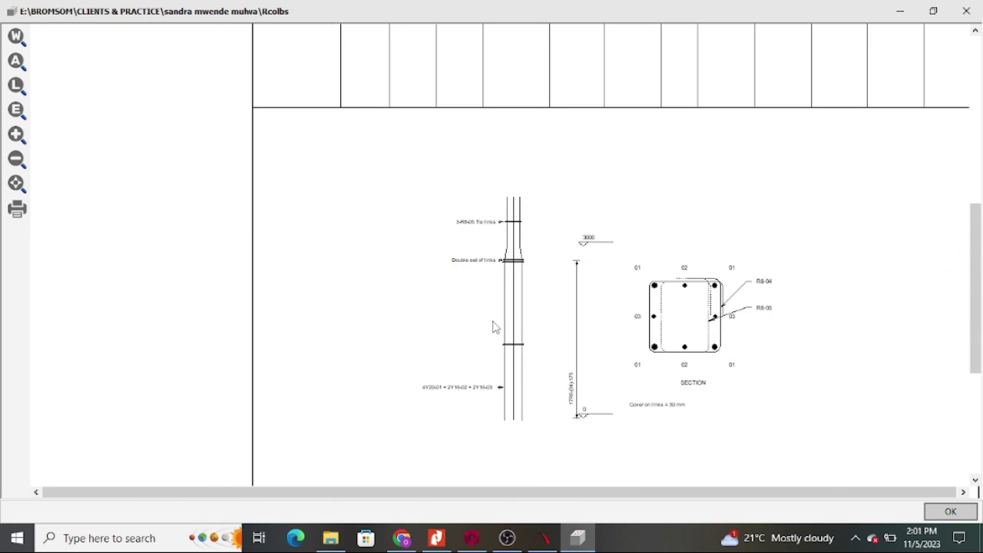
scroll(494, 325, "up", 2)
scroll(553, 378, "down", 3)
scroll(714, 449, "down", 1)
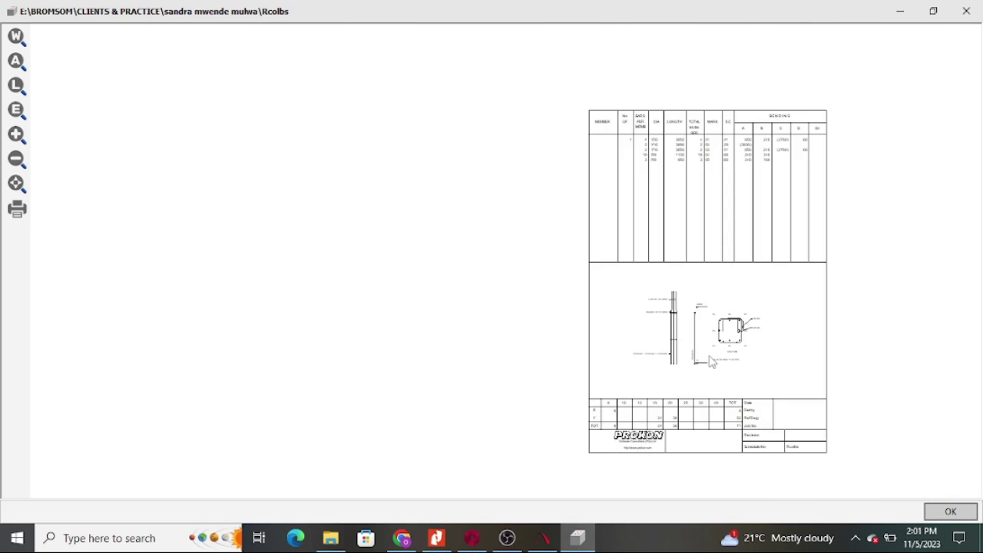
scroll(714, 361, "up", 1)
left_click_drag(772, 334, 511, 272)
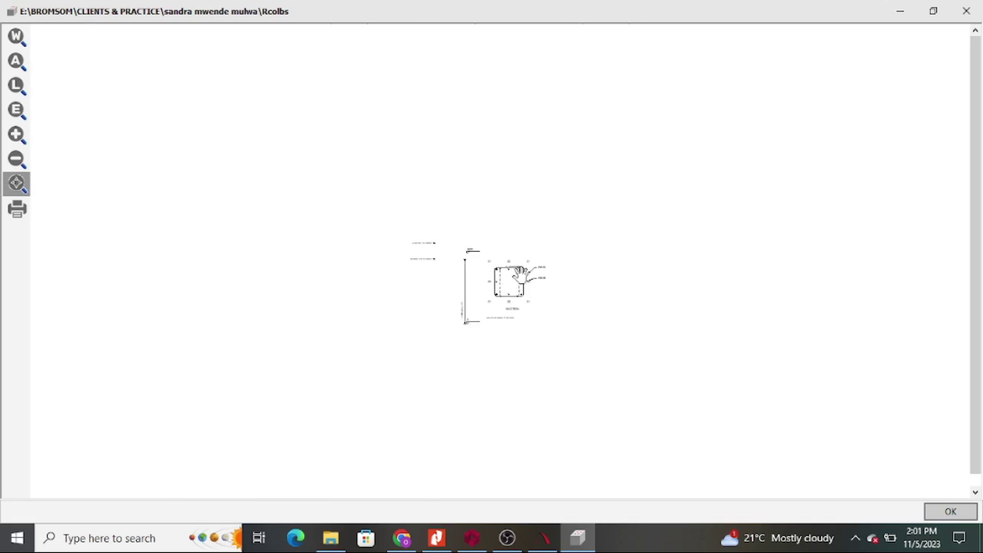
scroll(598, 325, "up", 1)
scroll(515, 303, "up", 1)
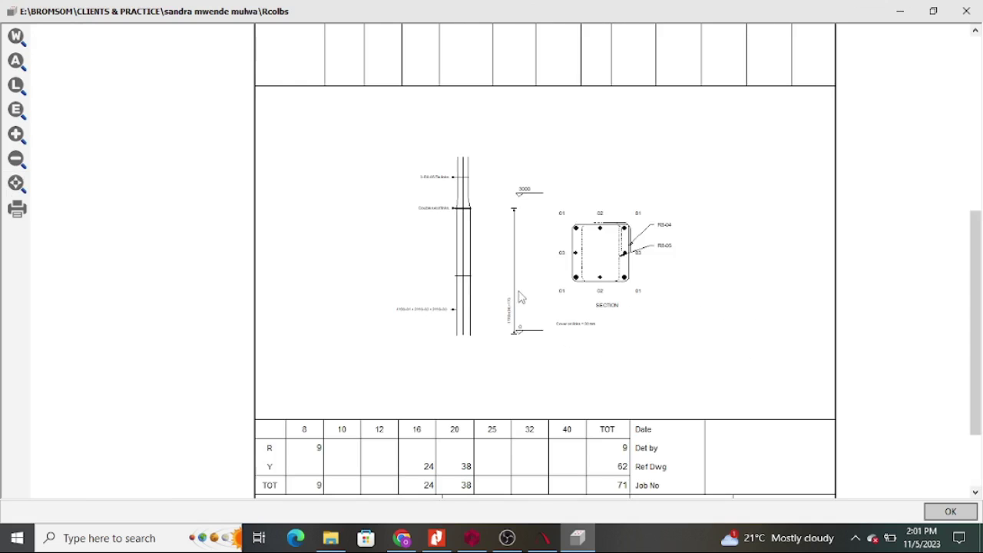
scroll(506, 300, "up", 3)
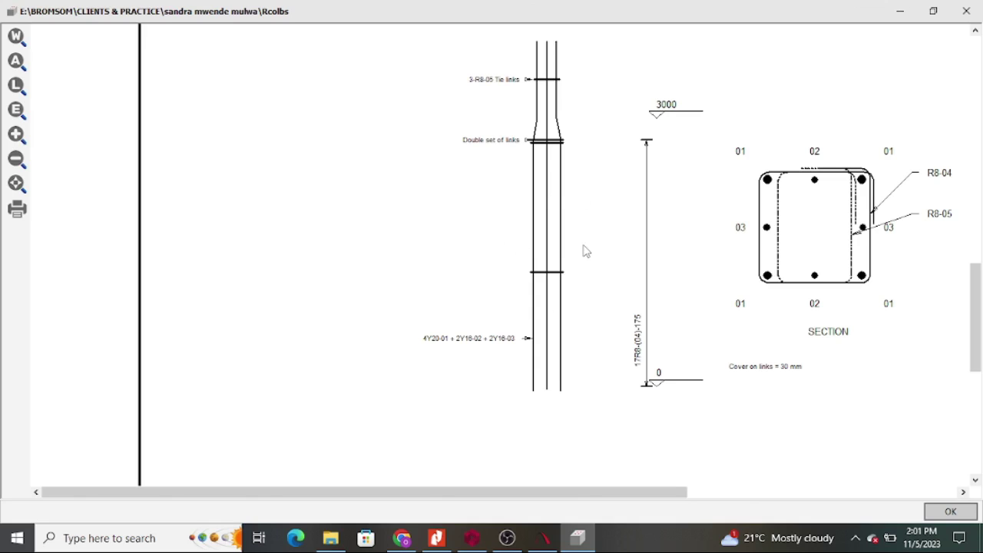
scroll(523, 257, "down", 1)
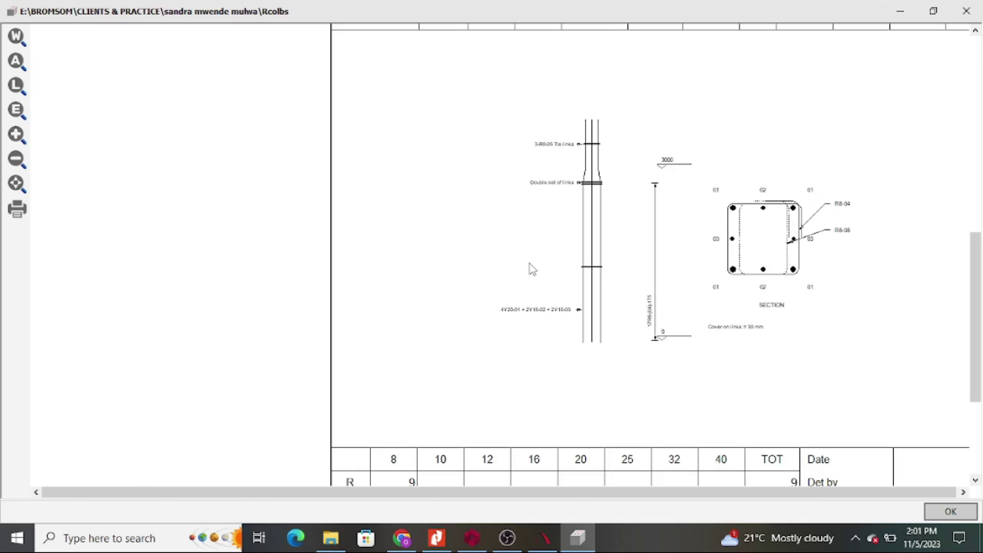
scroll(577, 256, "down", 2)
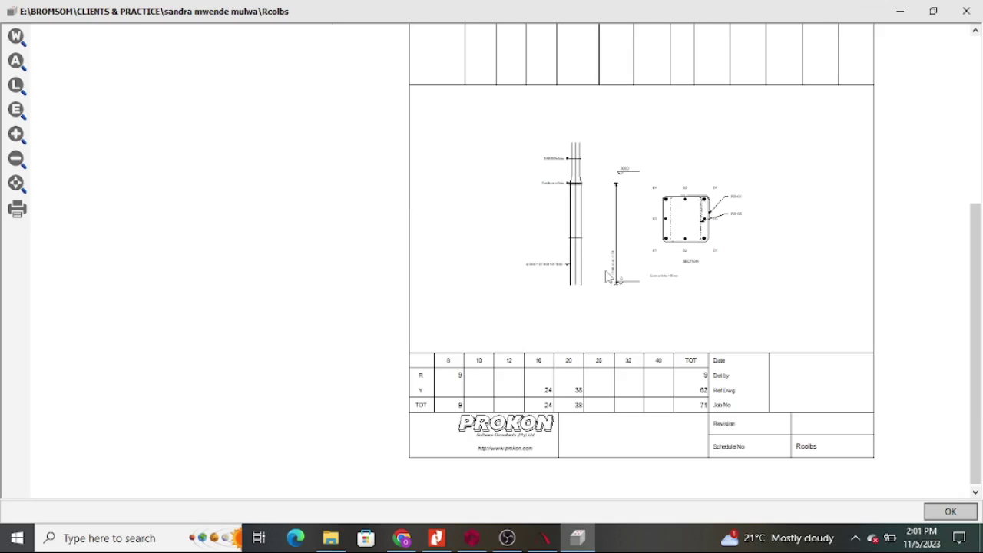
scroll(608, 275, "up", 1)
scroll(516, 237, "down", 1)
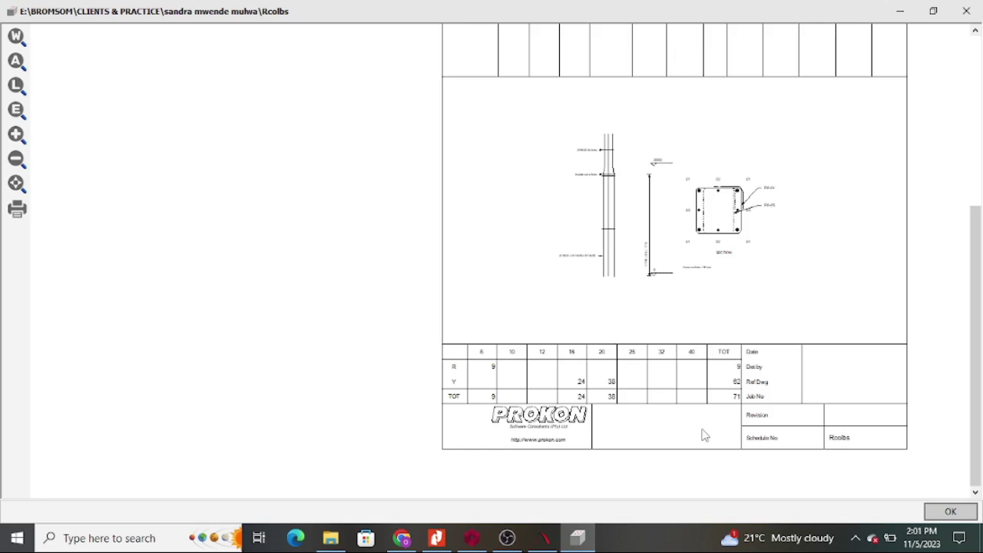
scroll(701, 436, "up", 1)
scroll(624, 413, "down", 1)
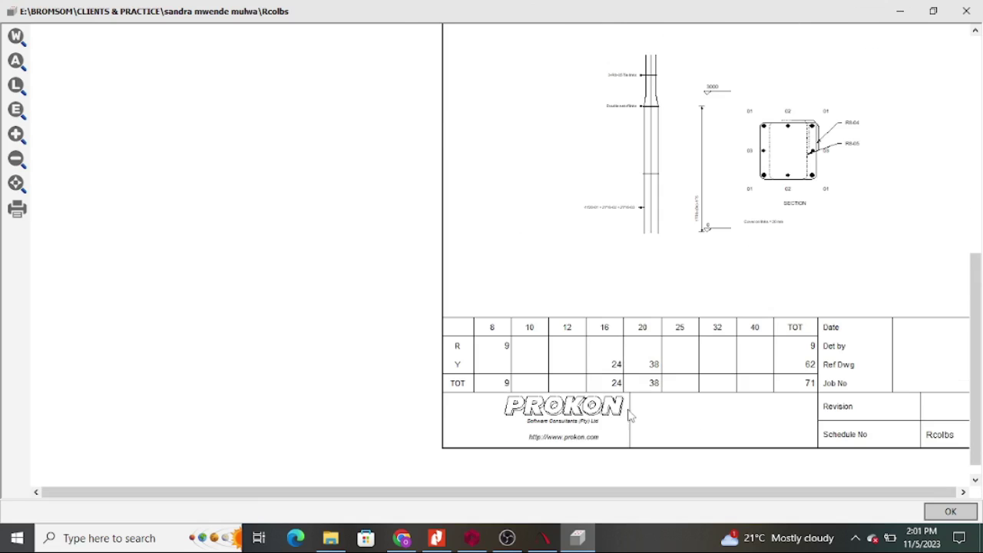
scroll(630, 415, "down", 1)
scroll(524, 246, "down", 1)
scroll(474, 319, "down", 1)
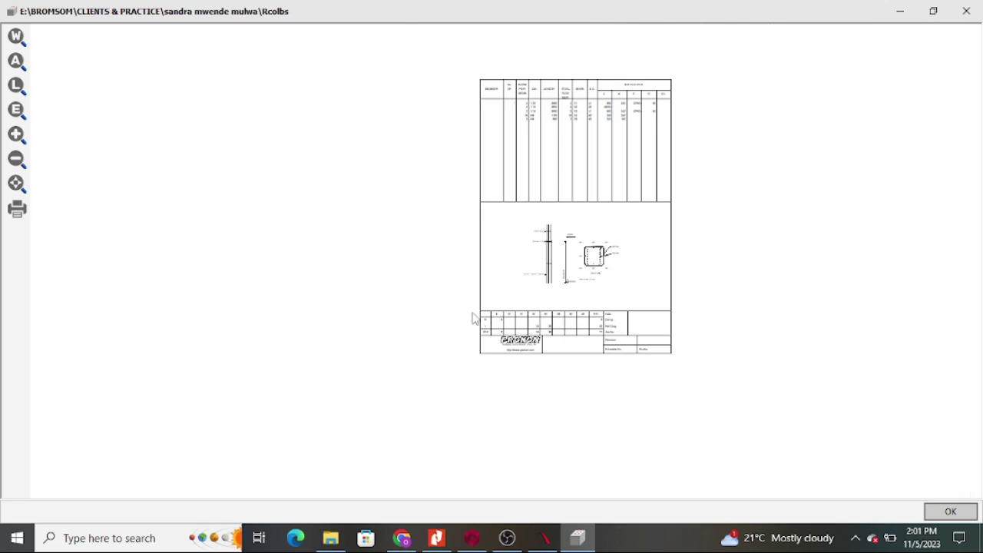
Close the bending schedule sheet and return to the column's calcsheet
left_click(965, 11)
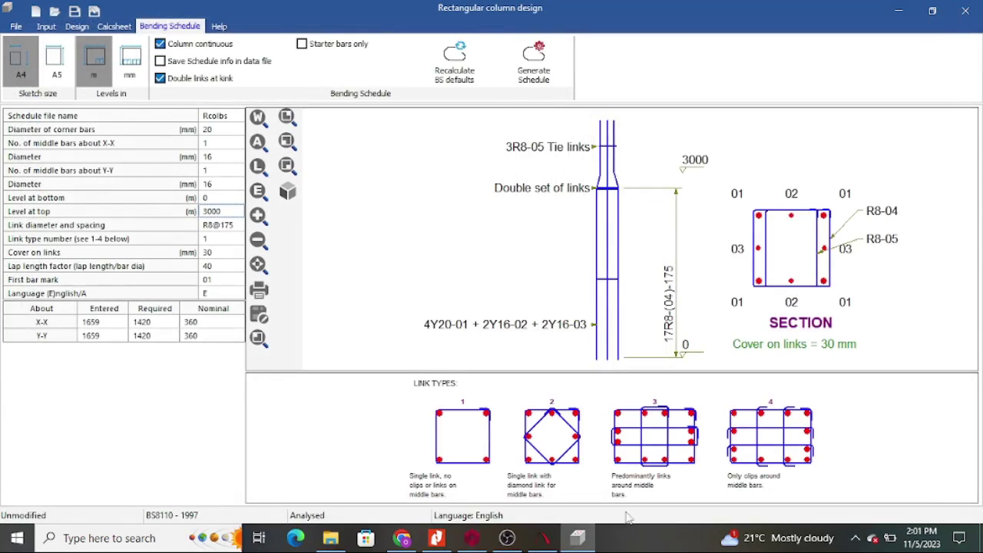
left_click(207, 184)
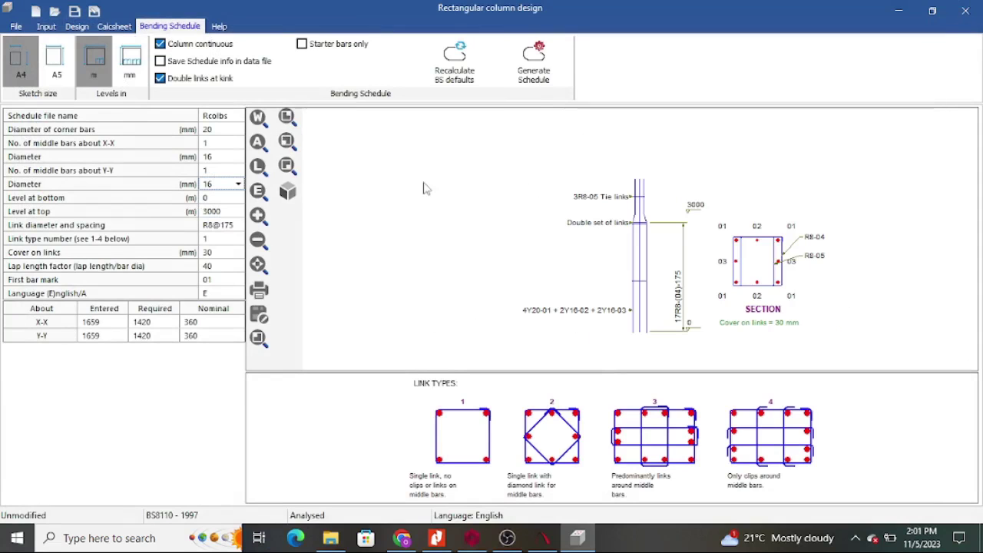
left_click(116, 27)
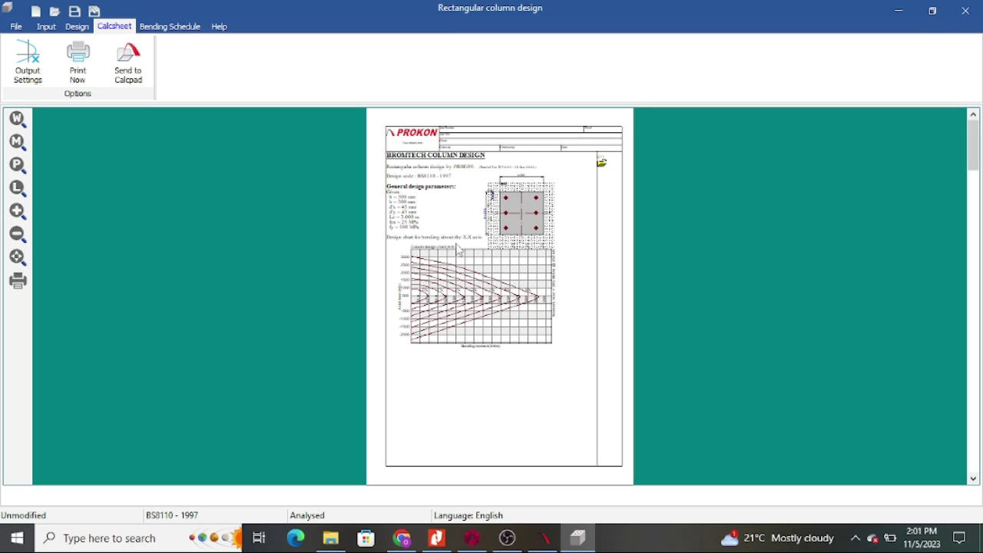
scroll(460, 250, "down", 7)
scroll(459, 312, "up", 3)
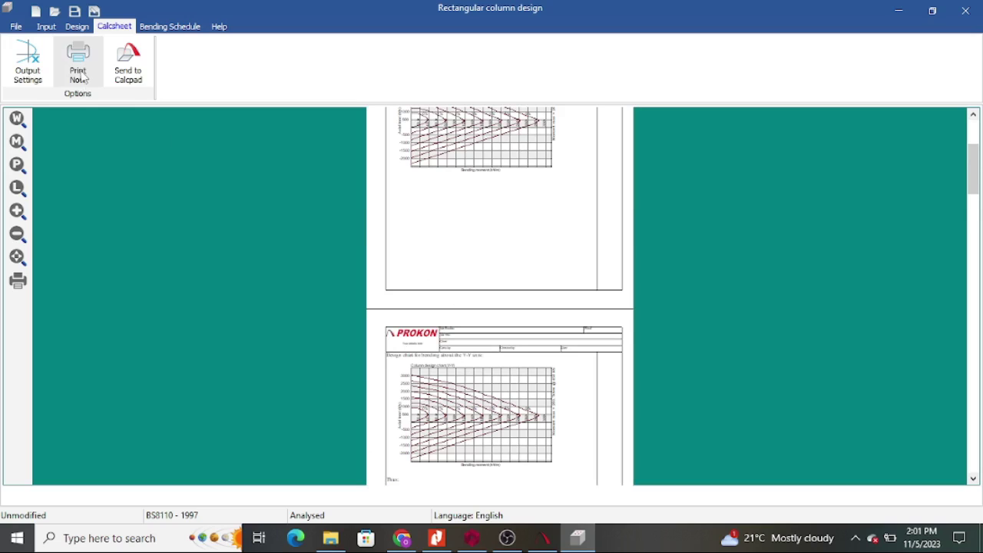
Tick Input tables in the calcsheet Output Settings and confirm
left_click(35, 77)
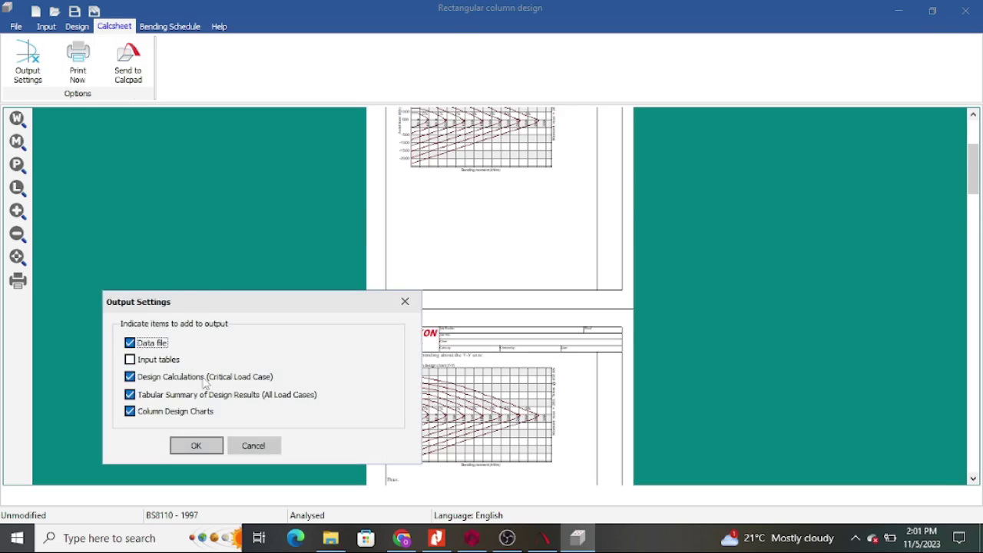
left_click(131, 359)
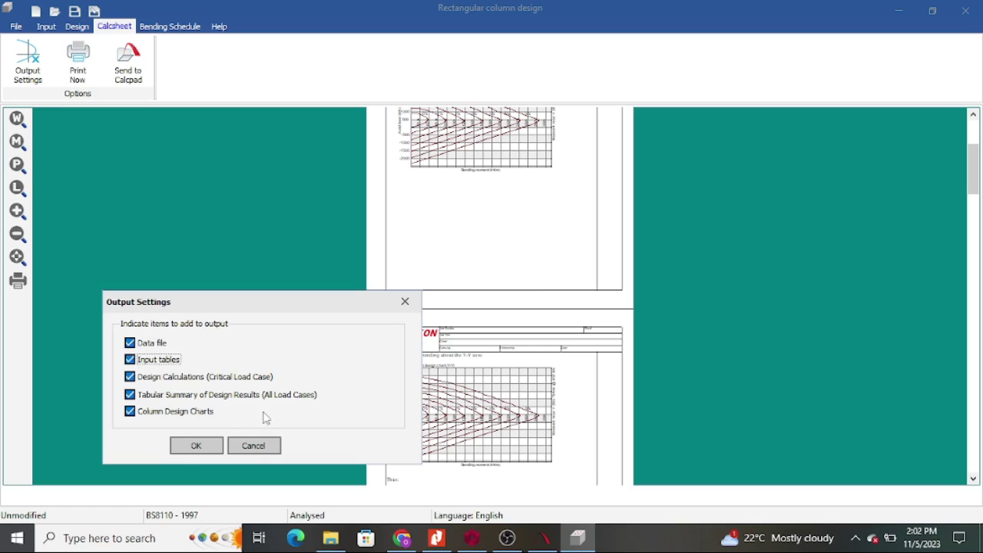
left_click(197, 446)
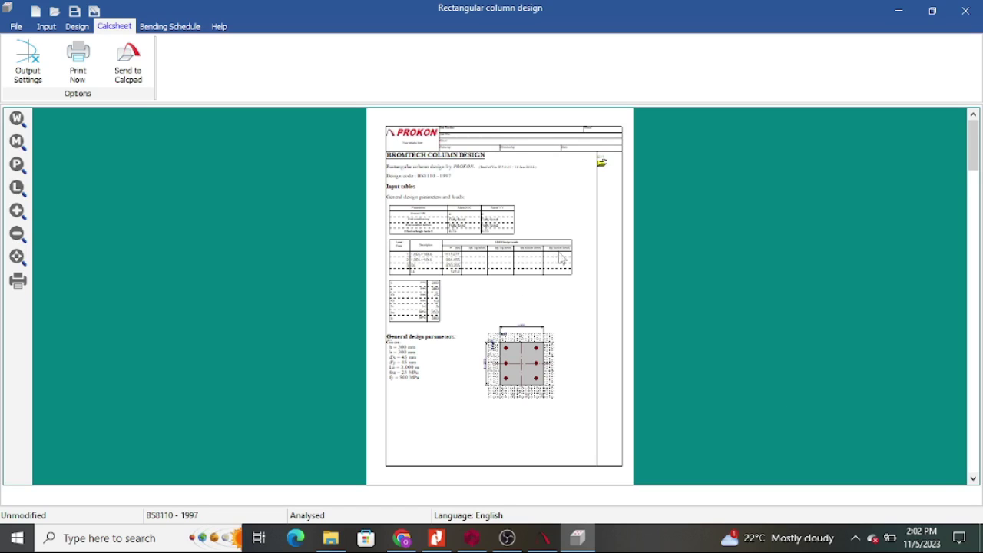
Zoom in on the calcsheet's top and open the header's page options menu
scroll(530, 261, "down", 5)
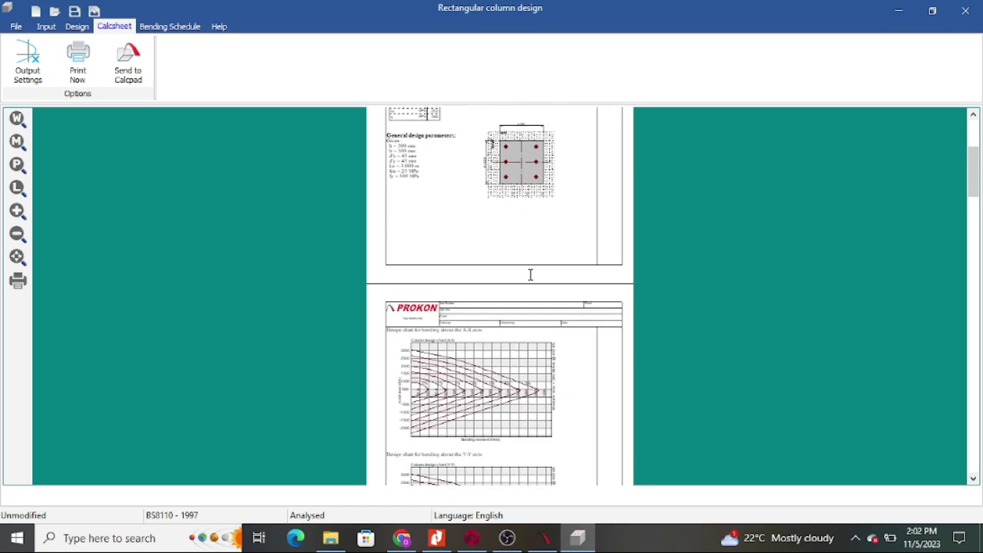
scroll(530, 277, "down", 2)
scroll(530, 277, "up", 7)
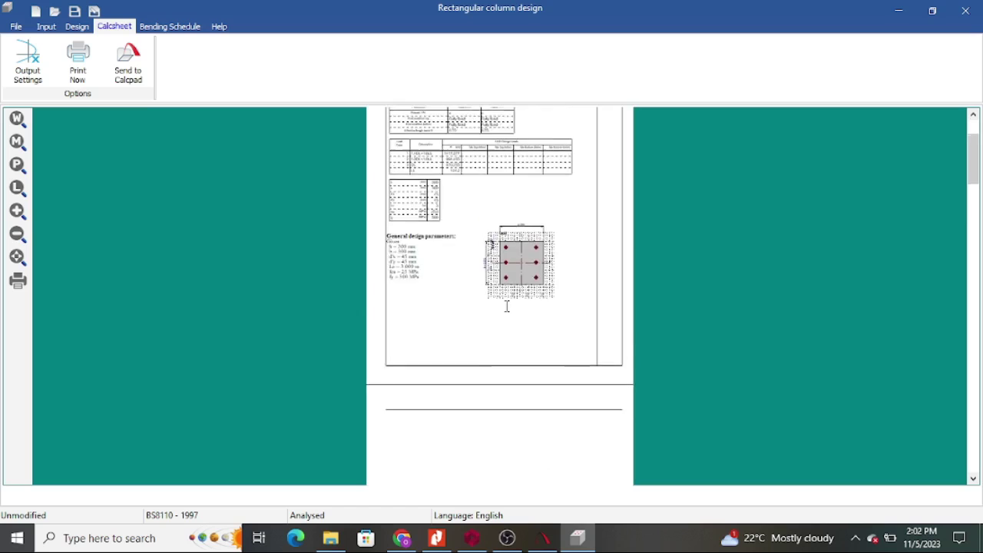
left_click(17, 210)
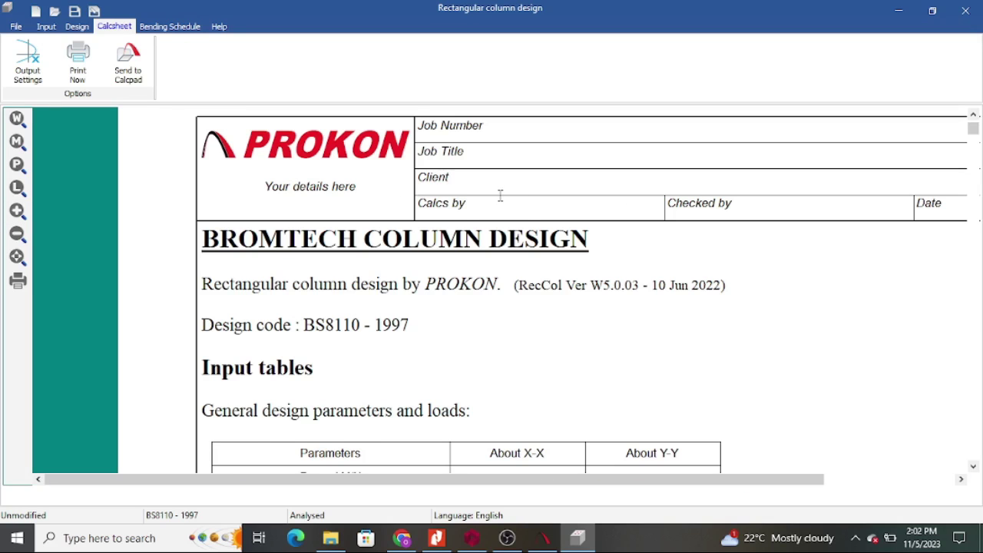
scroll(388, 222, "down", 1)
scroll(403, 262, "up", 2)
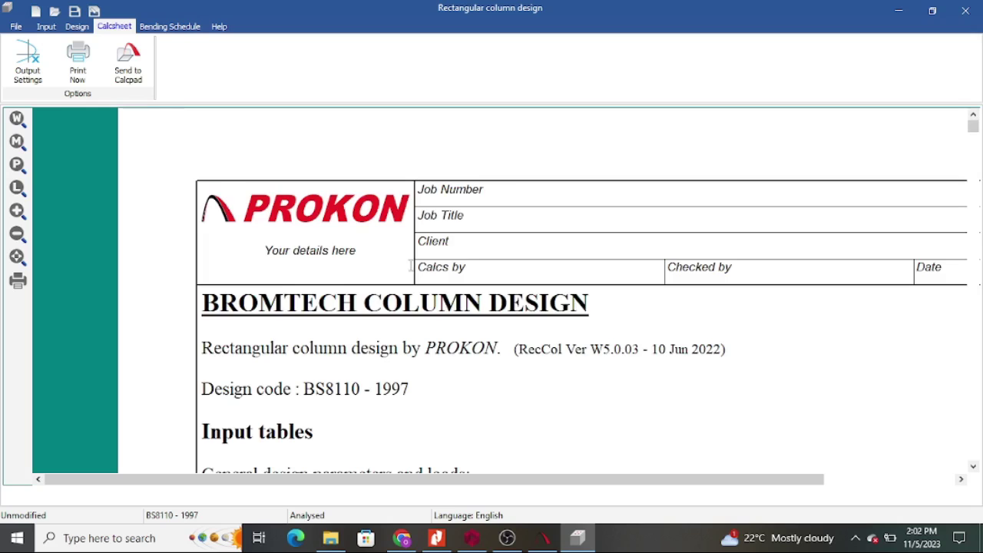
right_click(481, 217)
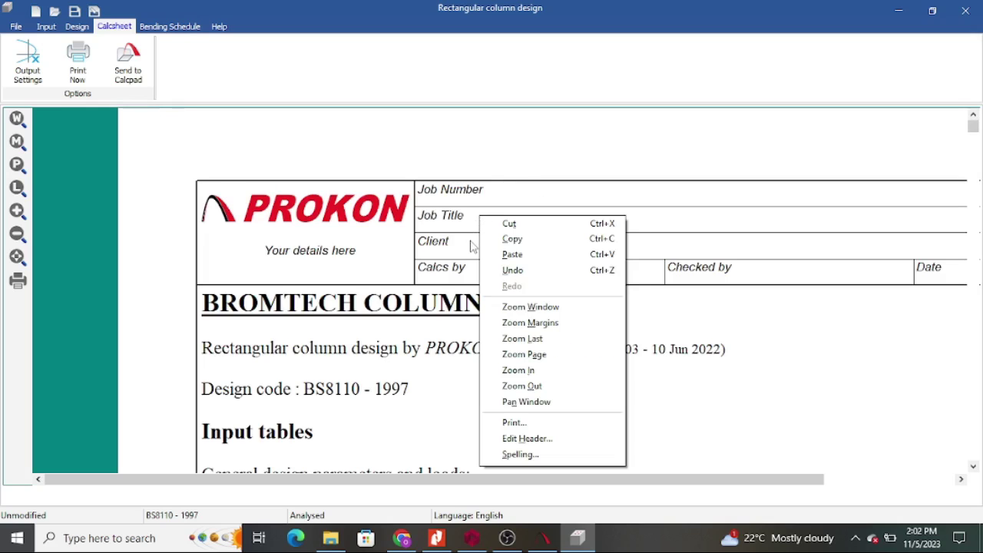
Fill the header with job number 001, title BROMTECH COLUMN DESIGN, client, designer, checker and date 11/5/23
left_click(542, 439)
left_click(414, 222)
type("001")
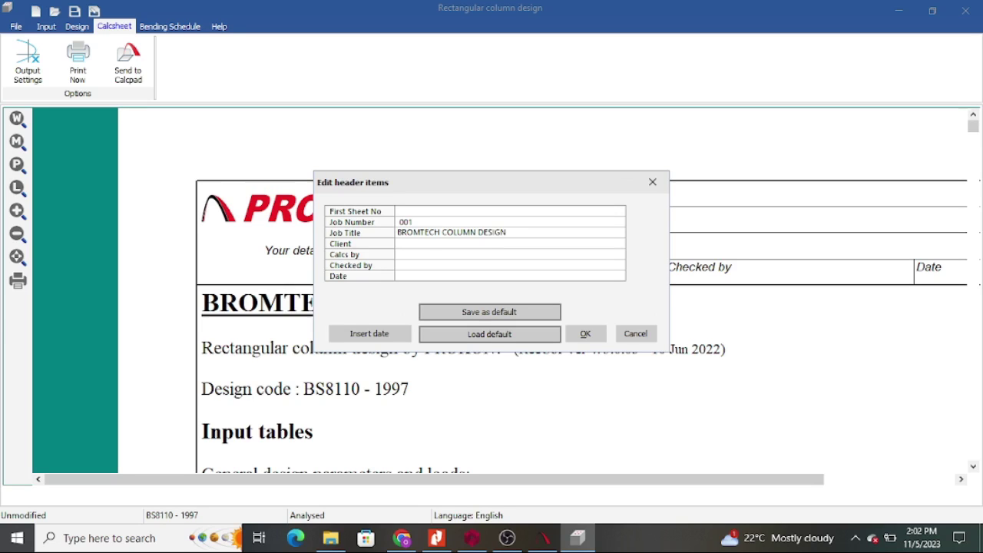
left_click(410, 246)
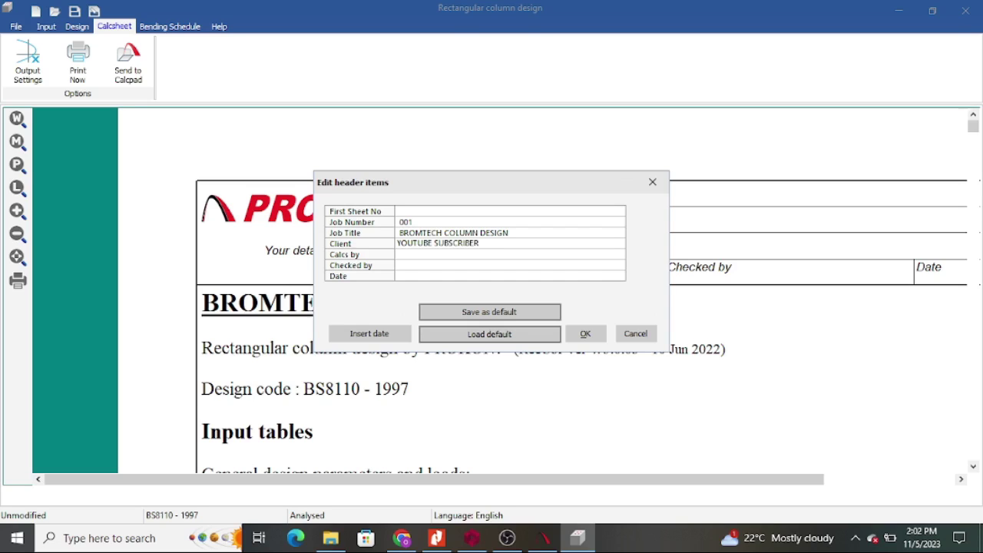
left_click(409, 254)
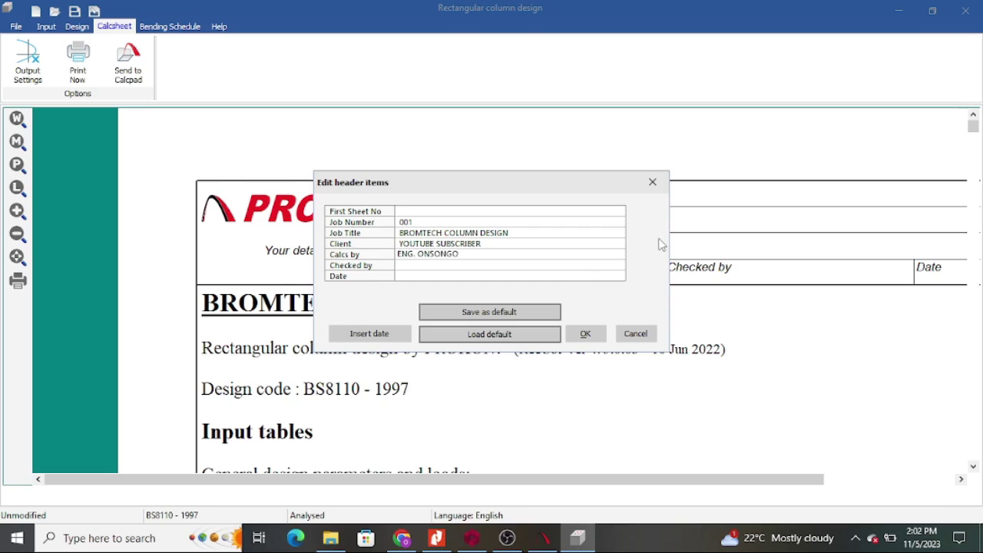
left_click(415, 264)
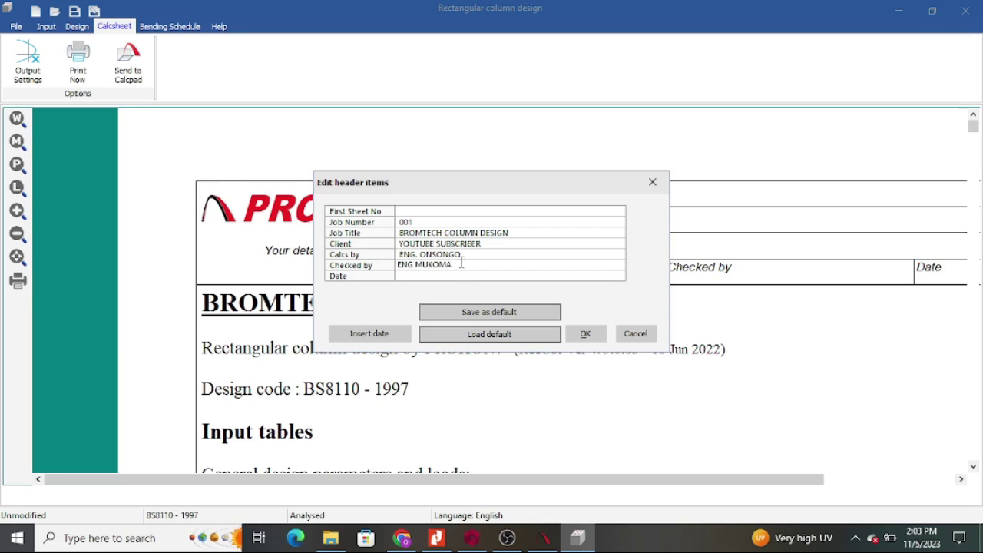
left_click(442, 278)
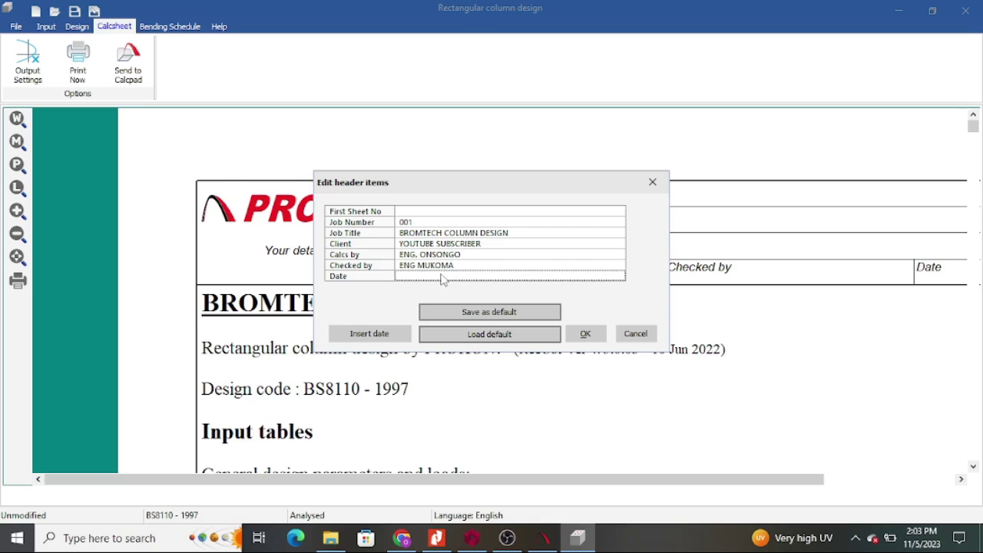
left_click(412, 277)
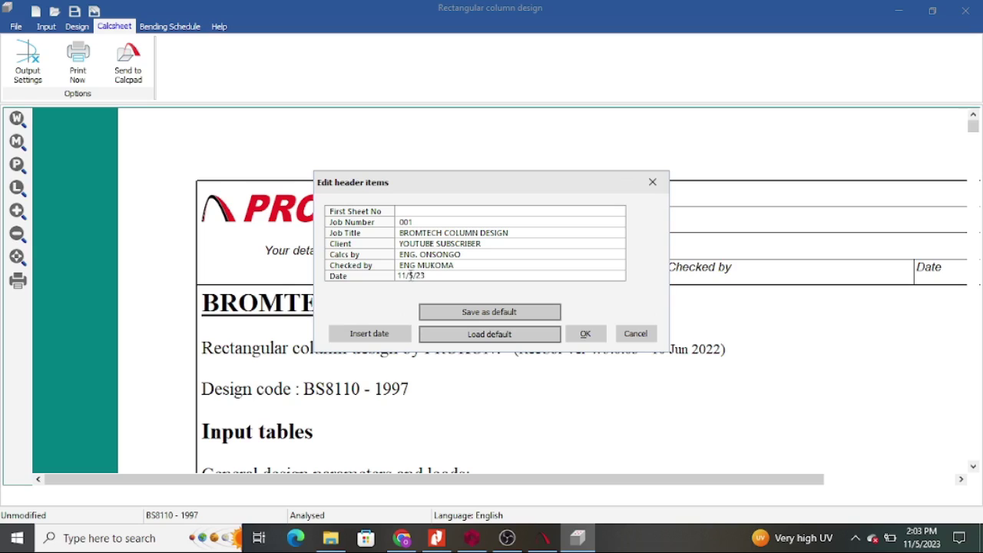
Replace the existing Client entry in the header with corrected text
left_click(487, 245)
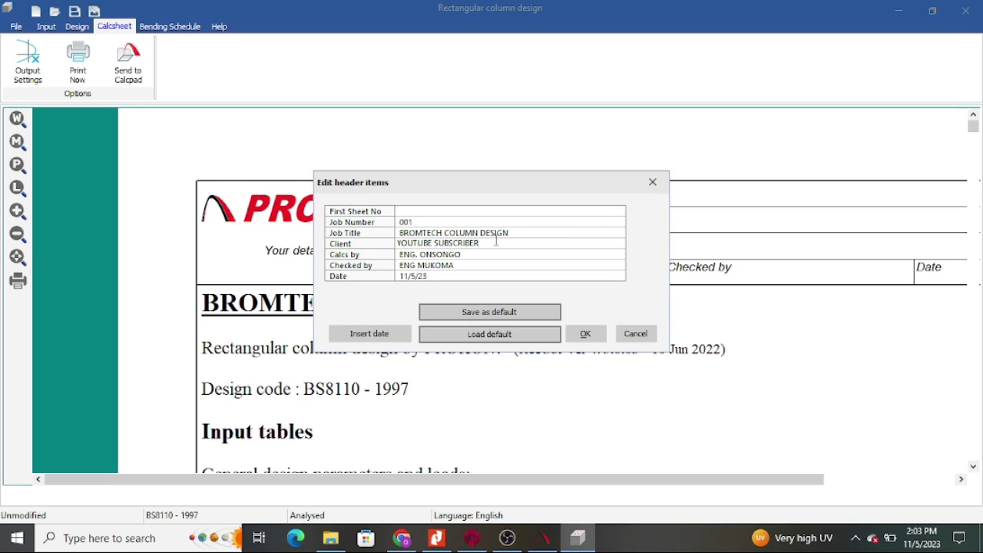
left_click_drag(490, 243, 398, 244)
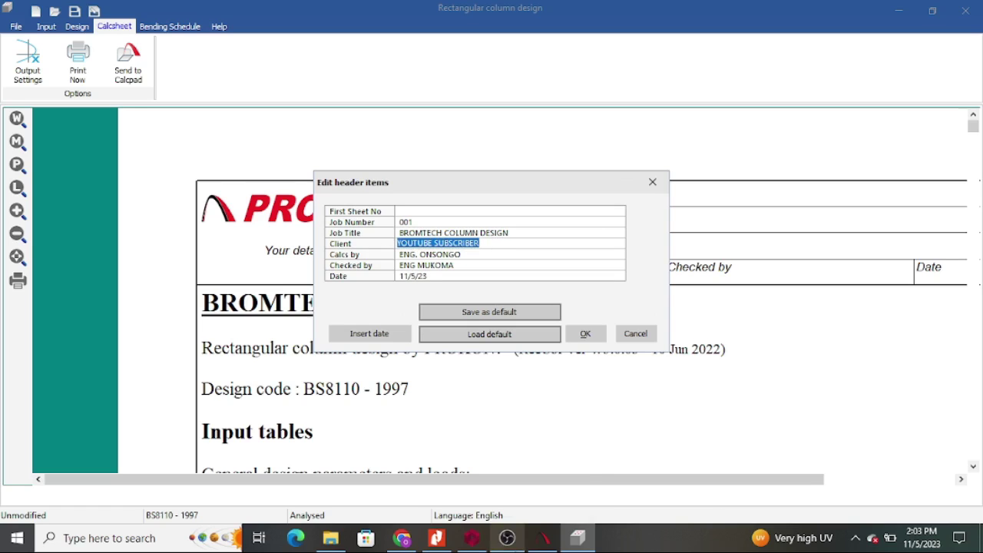
mouse_move(507, 538)
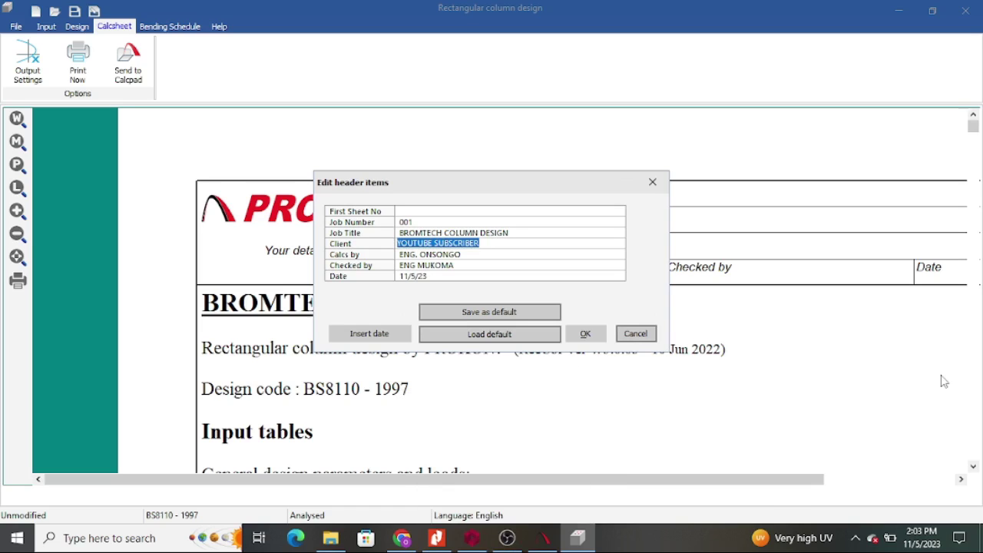
type("ERICK NYASINGA")
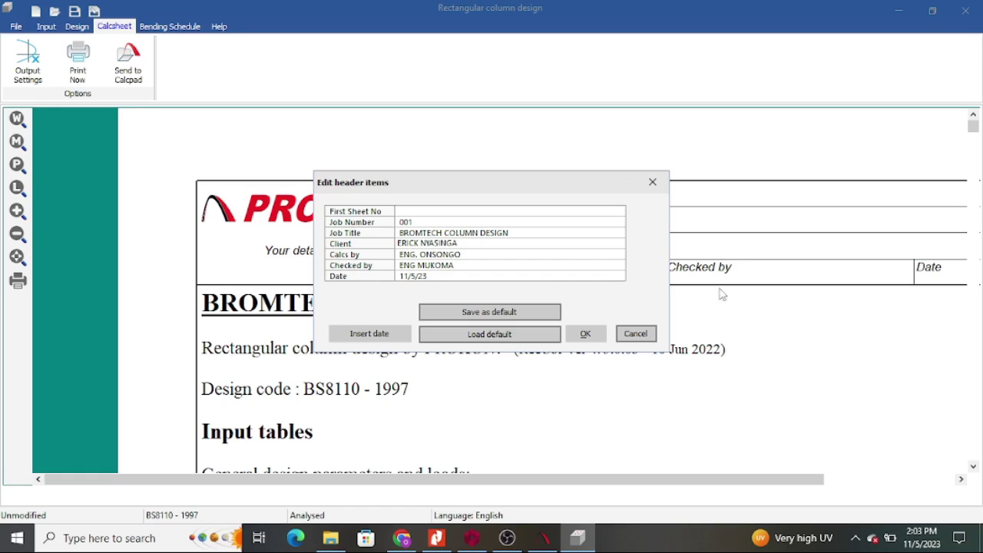
Apply the header details and scroll through the column design calcsheet
left_click(587, 335)
scroll(430, 325, "down", 2)
scroll(430, 325, "up", 2)
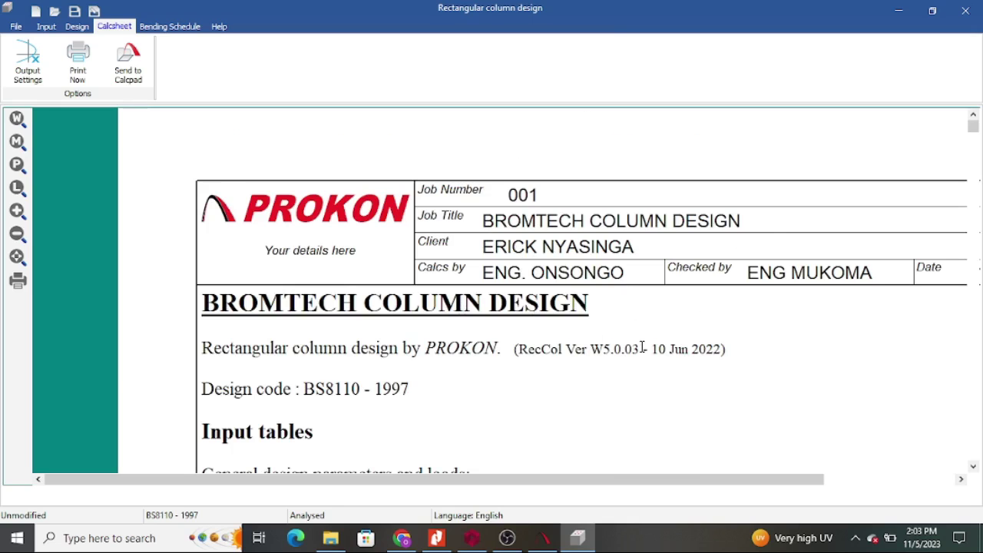
scroll(609, 405, "down", 4)
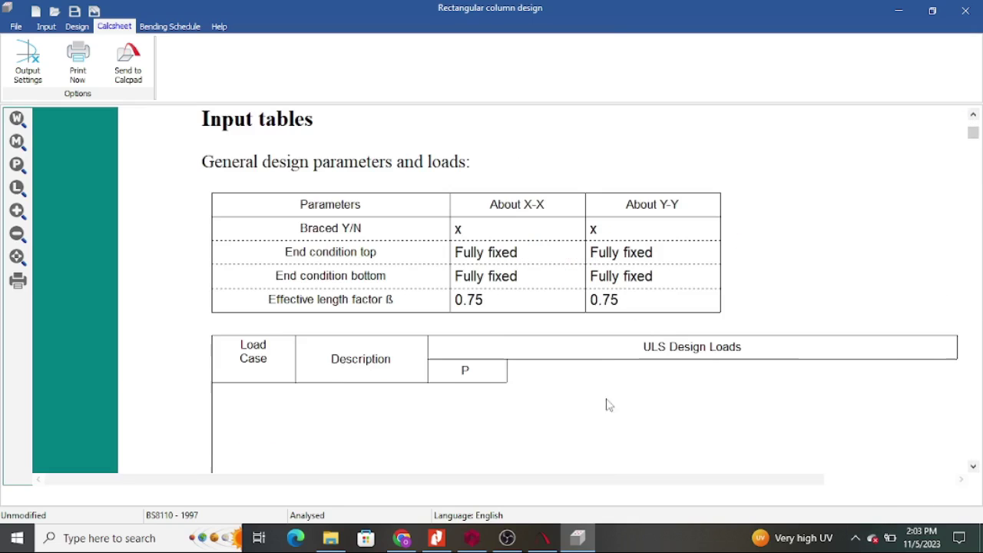
scroll(589, 402, "down", 1)
scroll(584, 369, "down", 3)
scroll(579, 339, "down", 10)
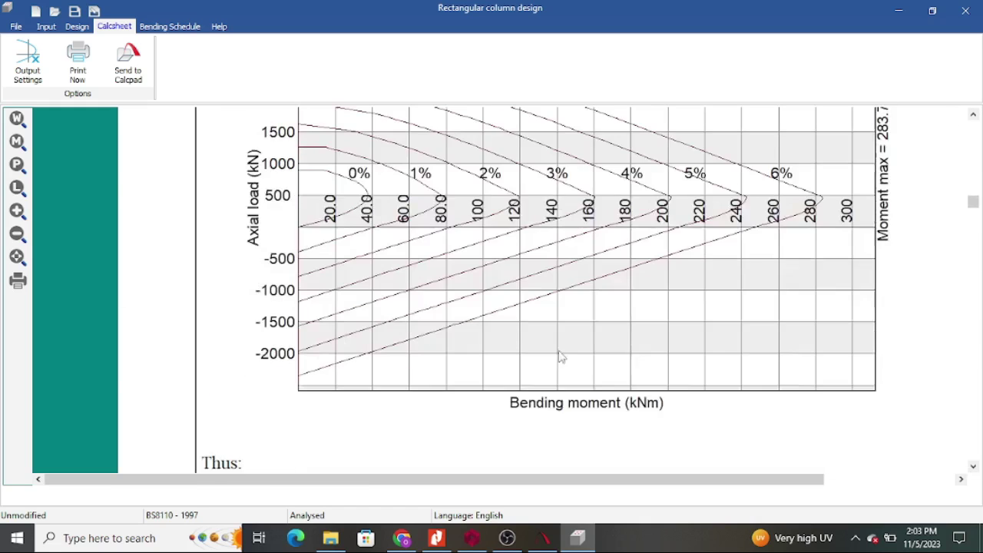
scroll(553, 355, "down", 15)
scroll(550, 354, "down", 15)
scroll(550, 354, "up", 5)
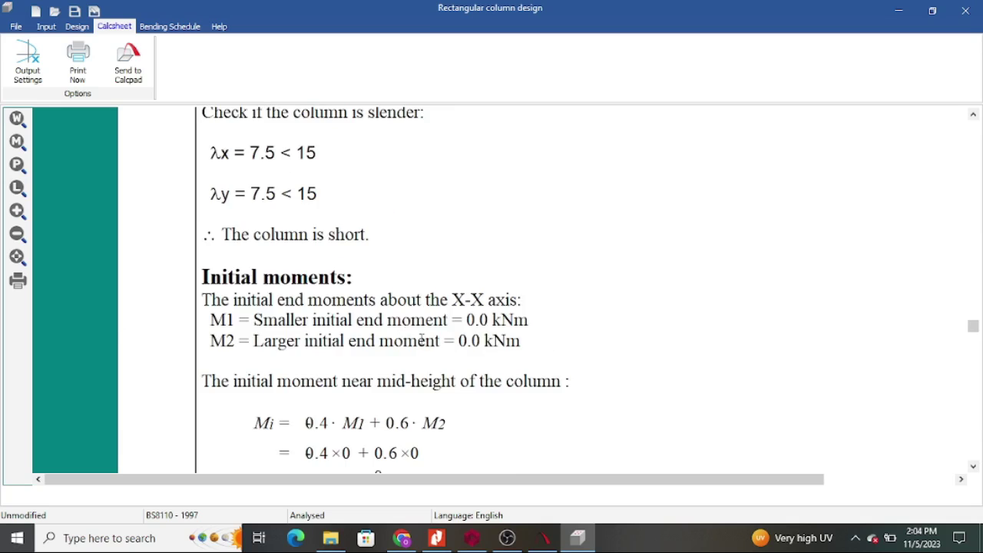
scroll(422, 341, "up", 6)
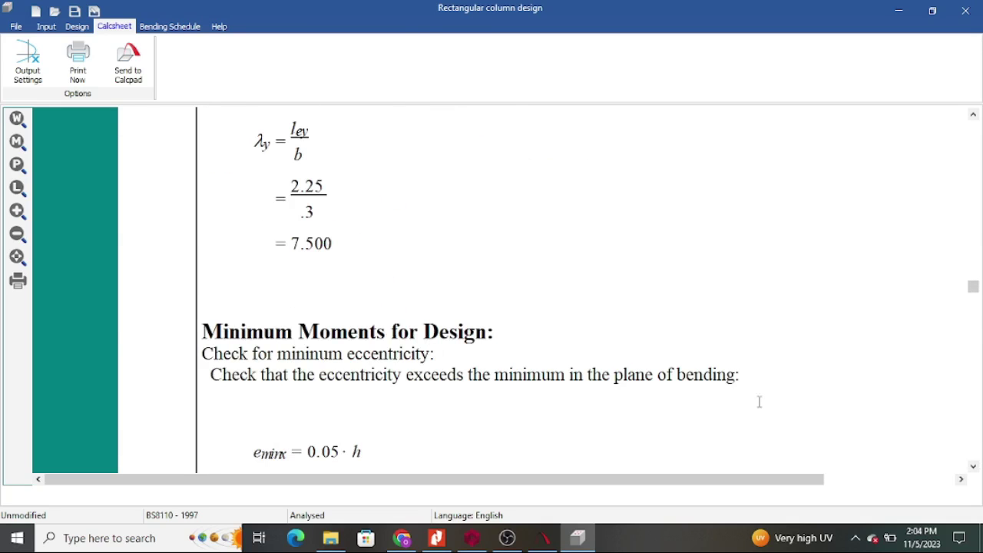
Zoom the calcsheet out and back in to review the braced-column slenderness check (lex = 2.250 m)
left_click(18, 233)
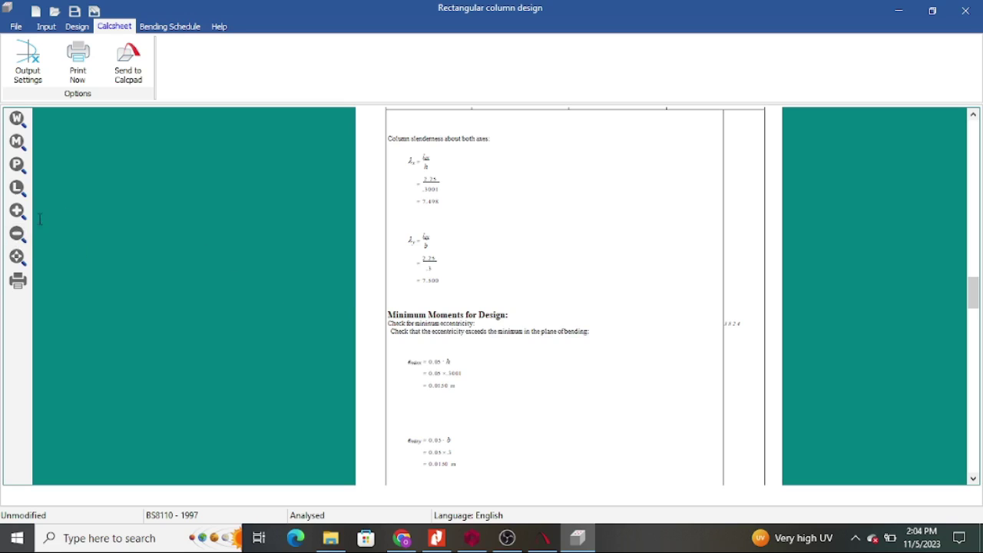
left_click(18, 211)
scroll(591, 338, "up", 3)
scroll(607, 338, "up", 8)
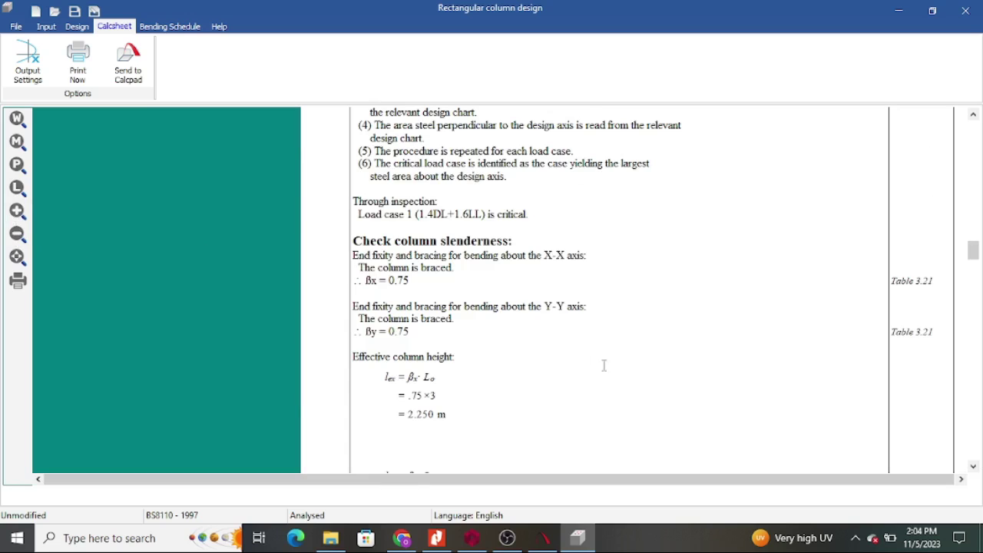
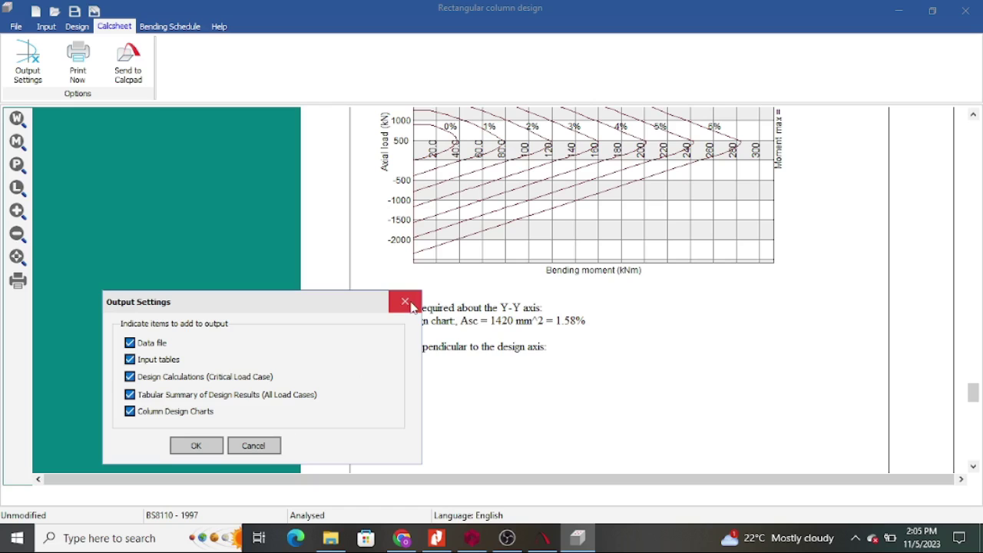
Compile the Bromtech column design calcsheet from page one and send it to CalcPad
left_click(197, 452)
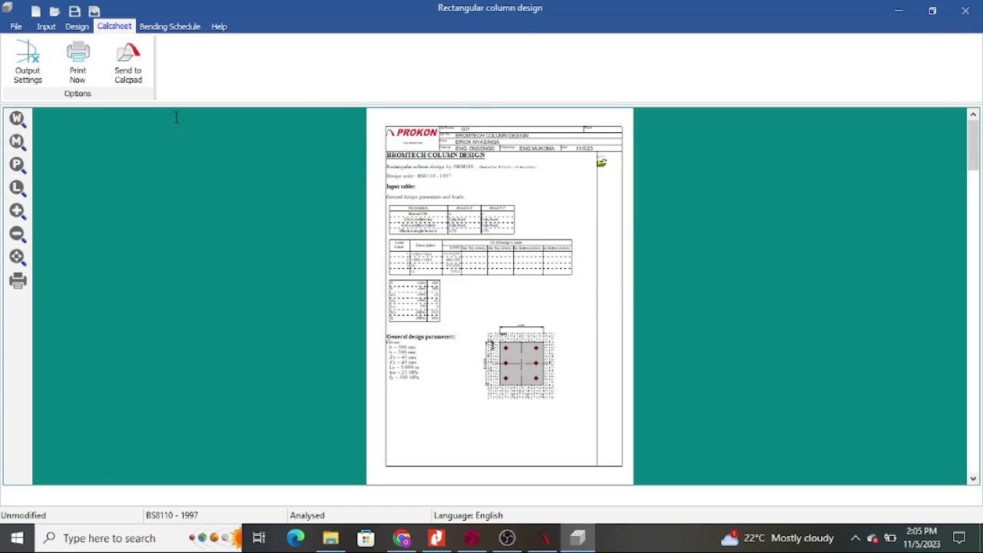
left_click(135, 79)
Print the calcsheet with Microsoft Print to PDF, saving the PDF on the Desktop
left_click(78, 72)
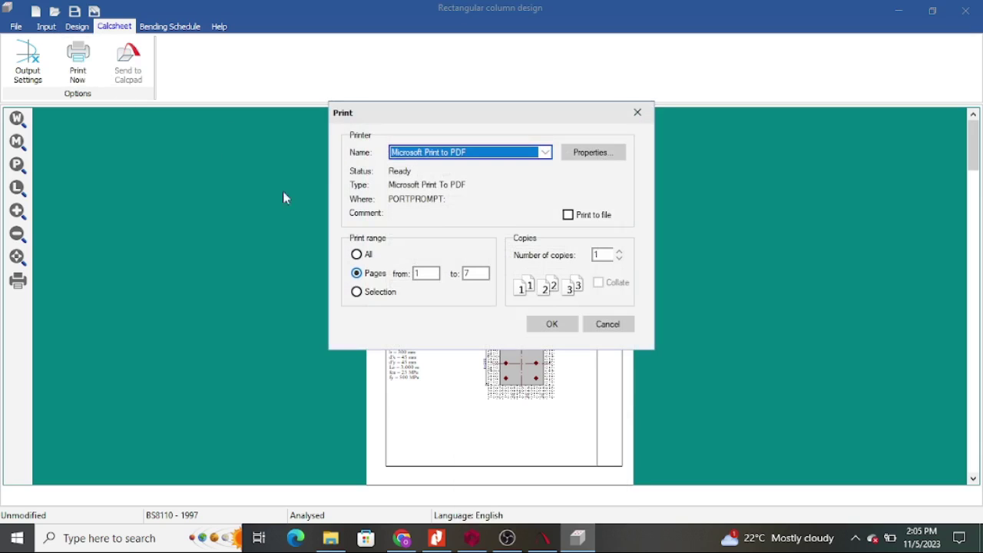
left_click(551, 323)
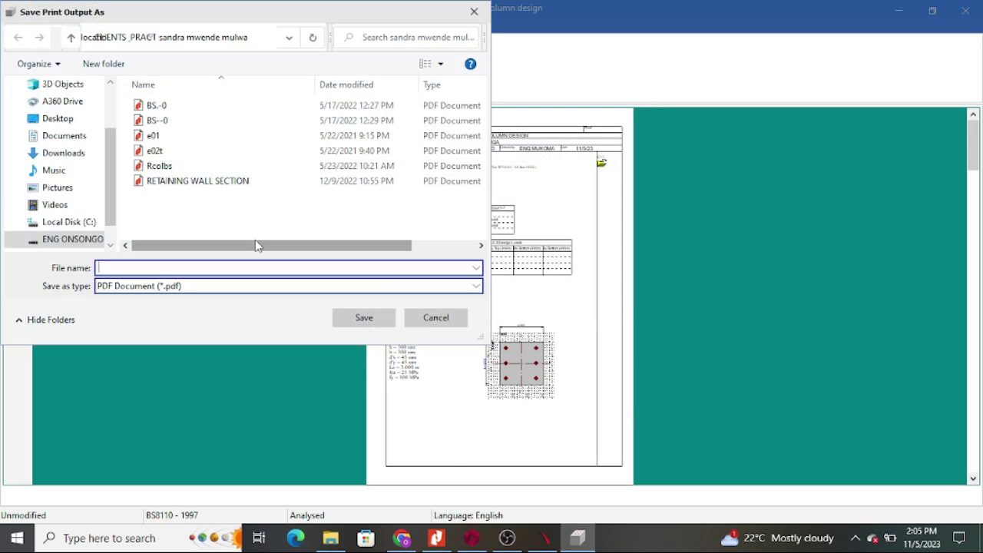
type("ERICK COLUMN")
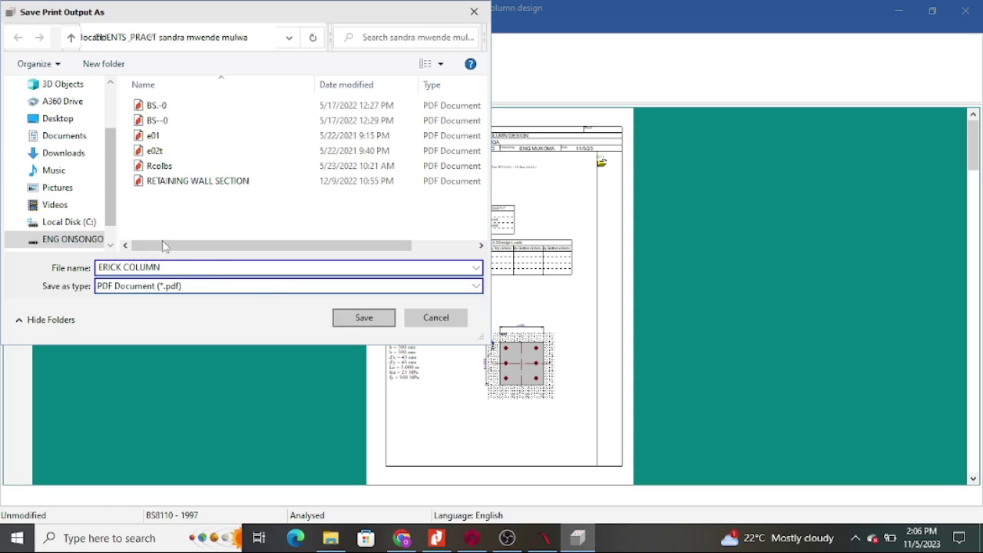
left_click(66, 118)
left_click(364, 317)
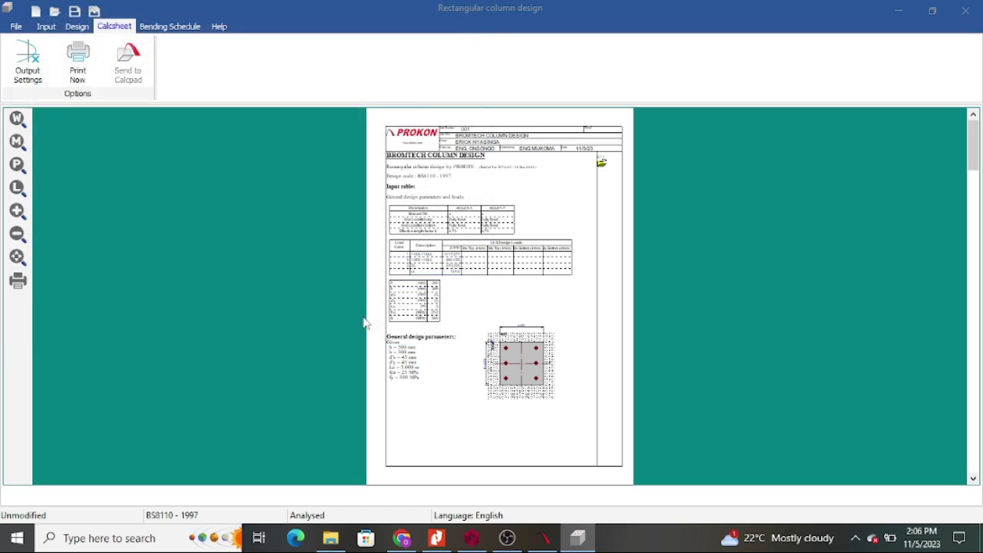
Minimize the column design, PDF viewer and CalcPad windows
left_click(900, 11)
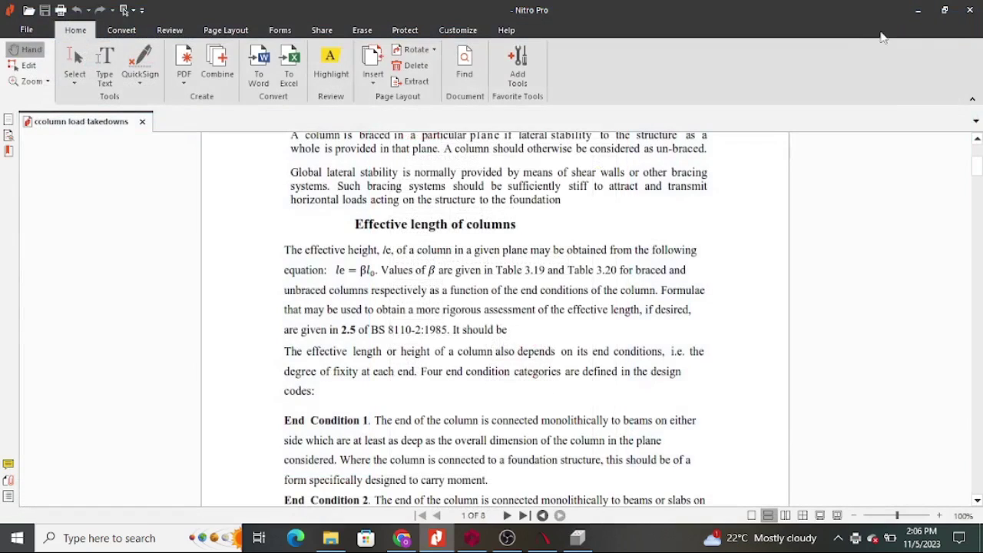
left_click(898, 12)
left_click(898, 12)
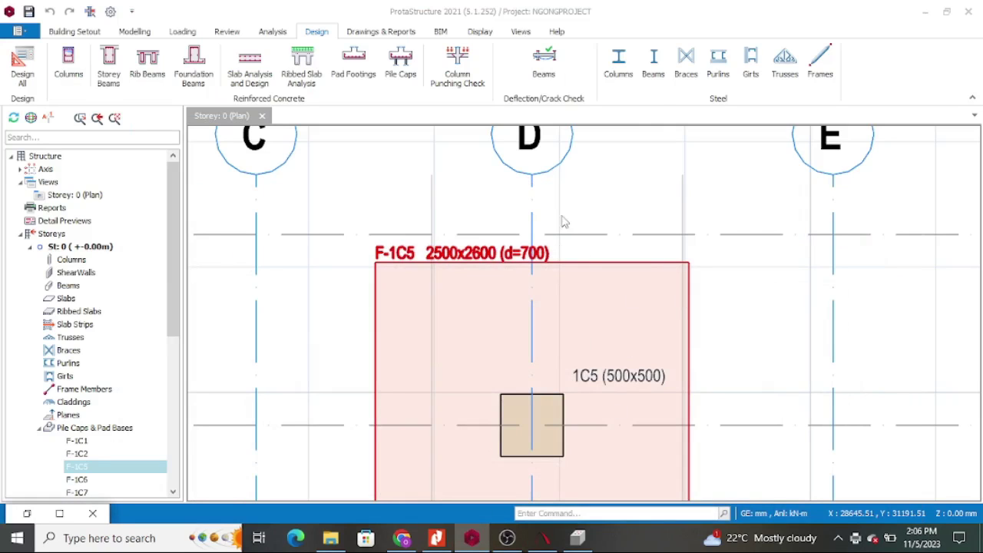
Open the saved column design PDF from the Desktop folder in Nitro Pro
left_click(438, 541)
scroll(456, 436, "down", 3)
scroll(456, 436, "up", 3)
left_click(330, 537)
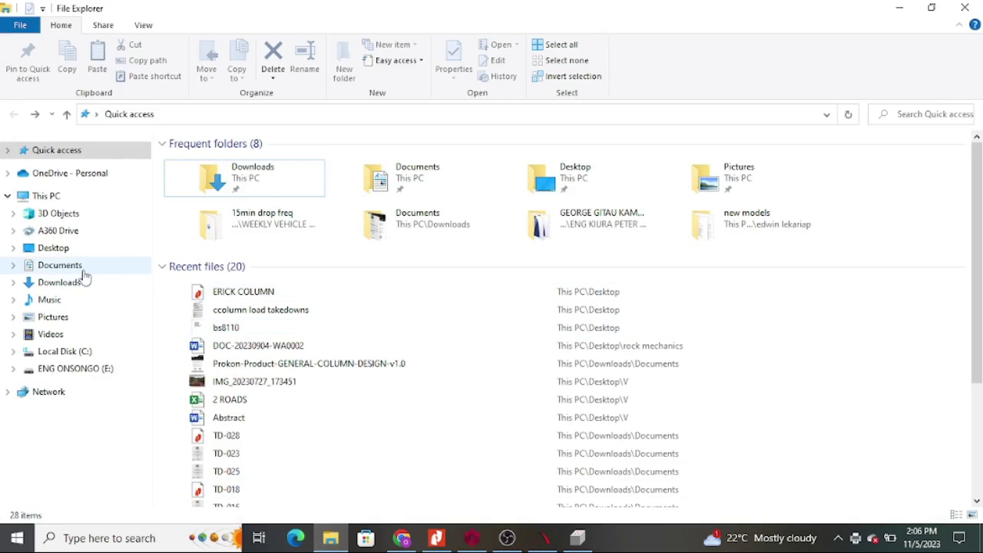
left_click(65, 248)
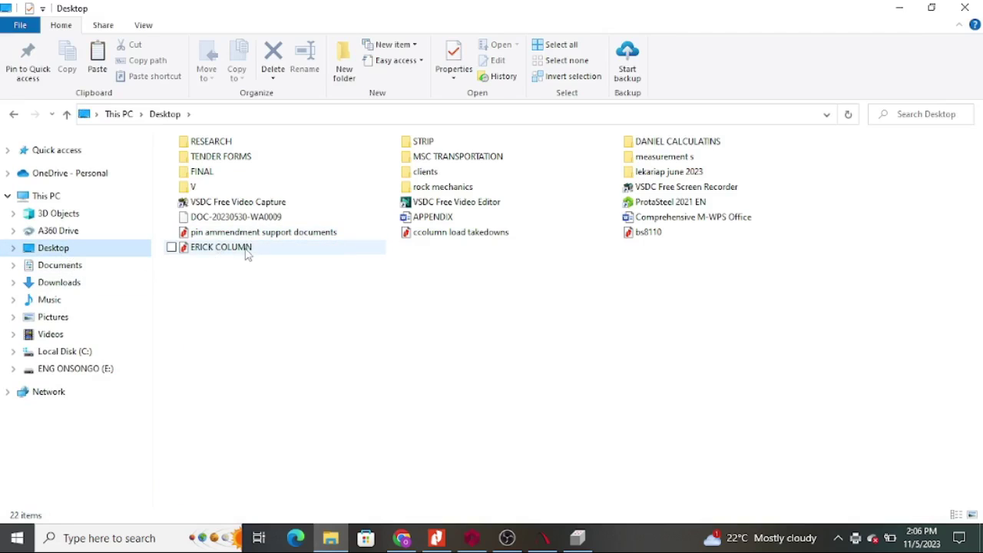
double_click(261, 252)
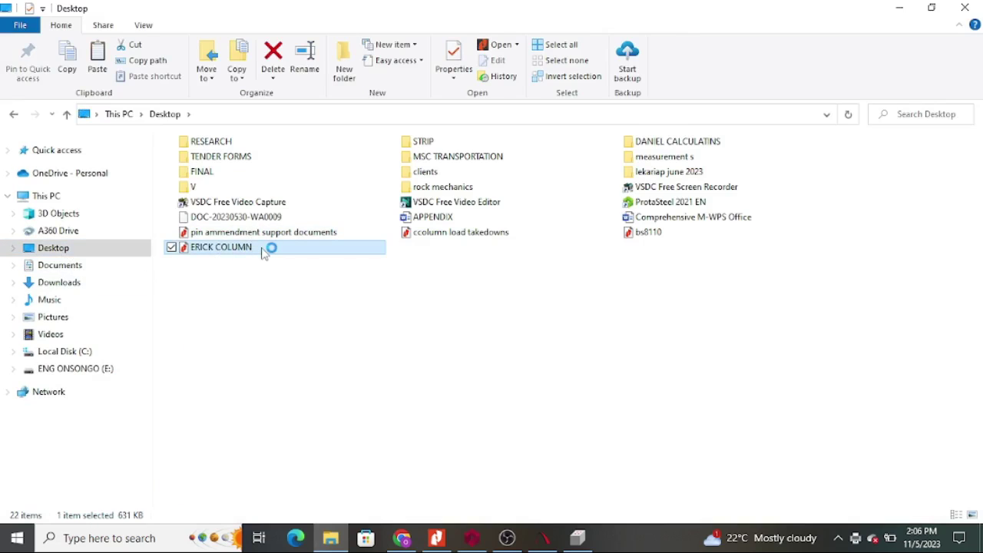
scroll(472, 325, "down", 20)
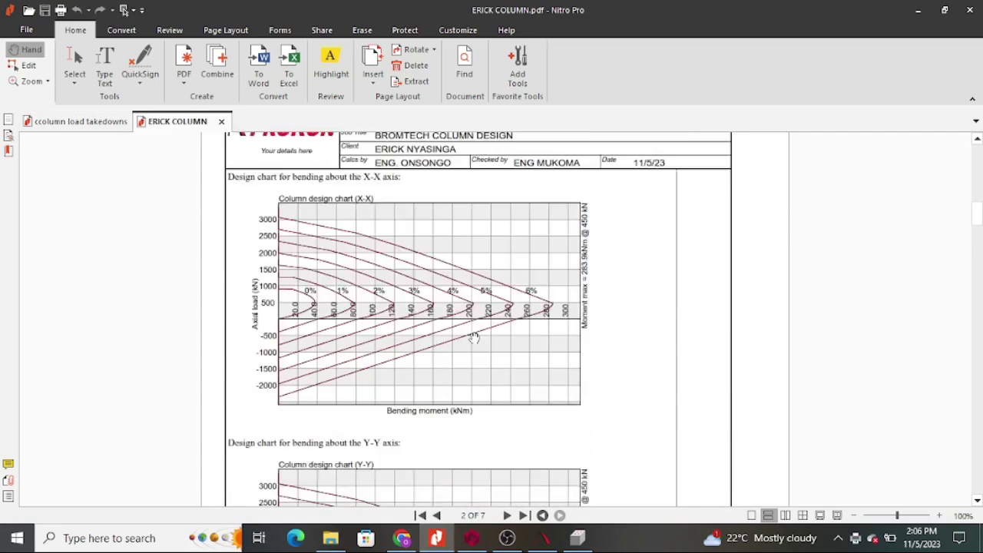
Scroll the column PDF to the Summary of design calculations, then close it and minimize Nitro Pro
scroll(477, 341, "down", 20)
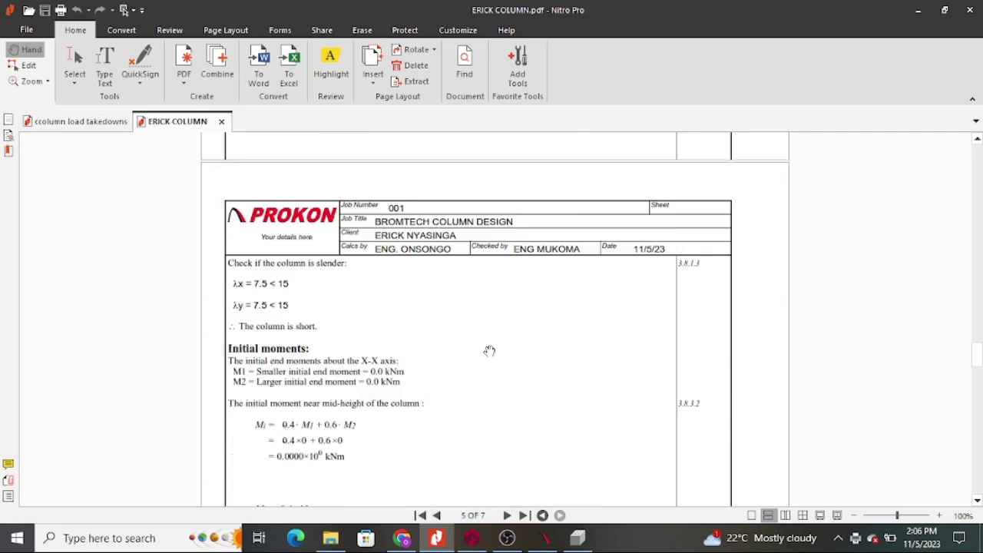
scroll(495, 350, "down", 20)
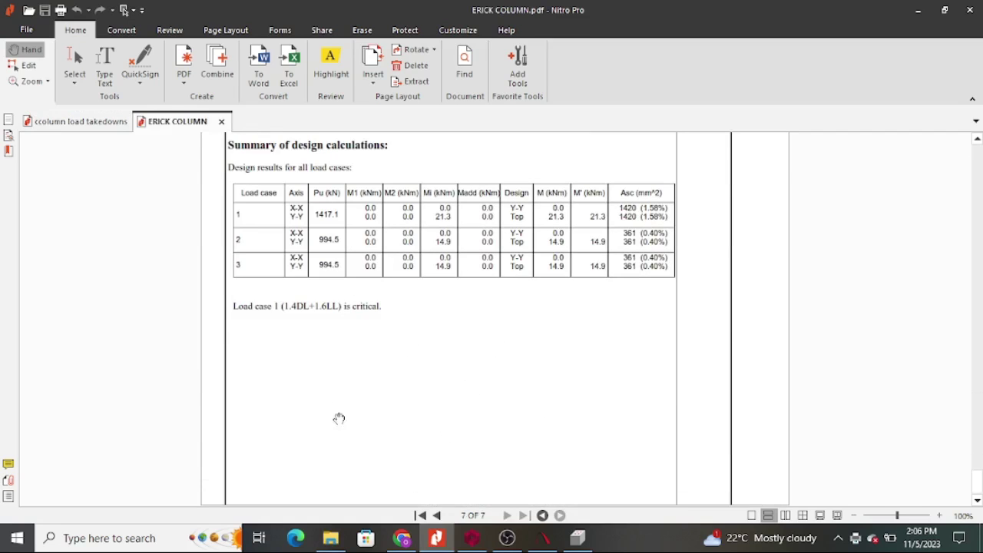
scroll(599, 269, "up", 20)
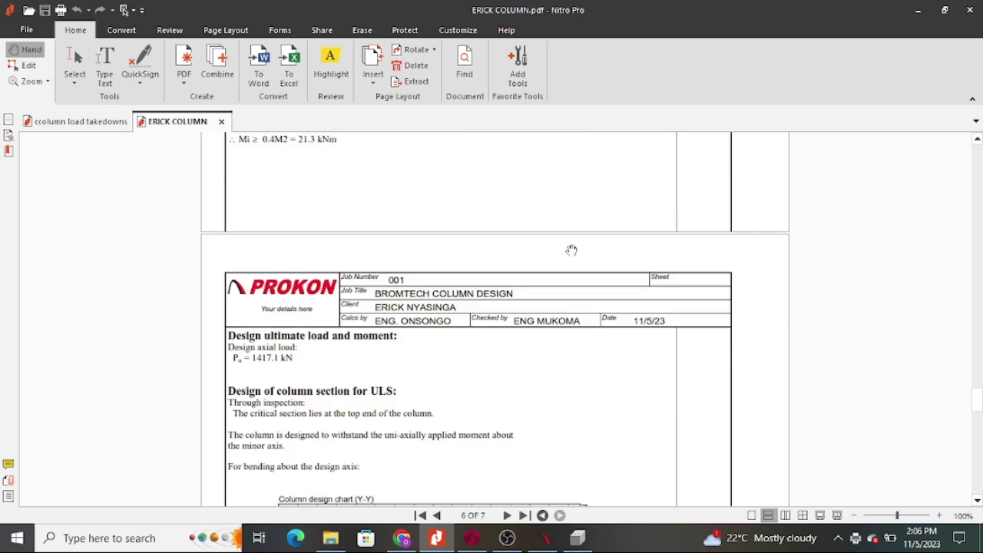
scroll(569, 250, "up", 10)
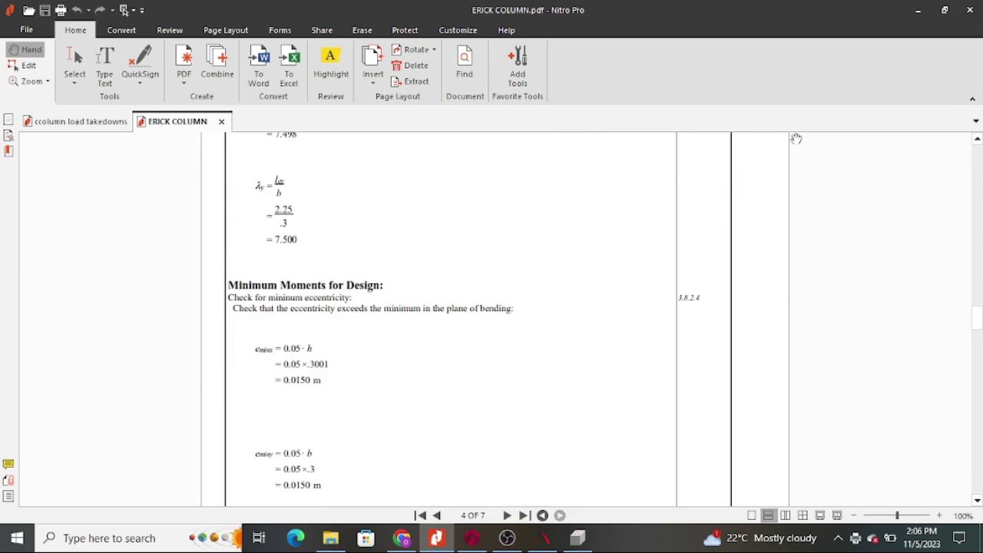
left_click(221, 122)
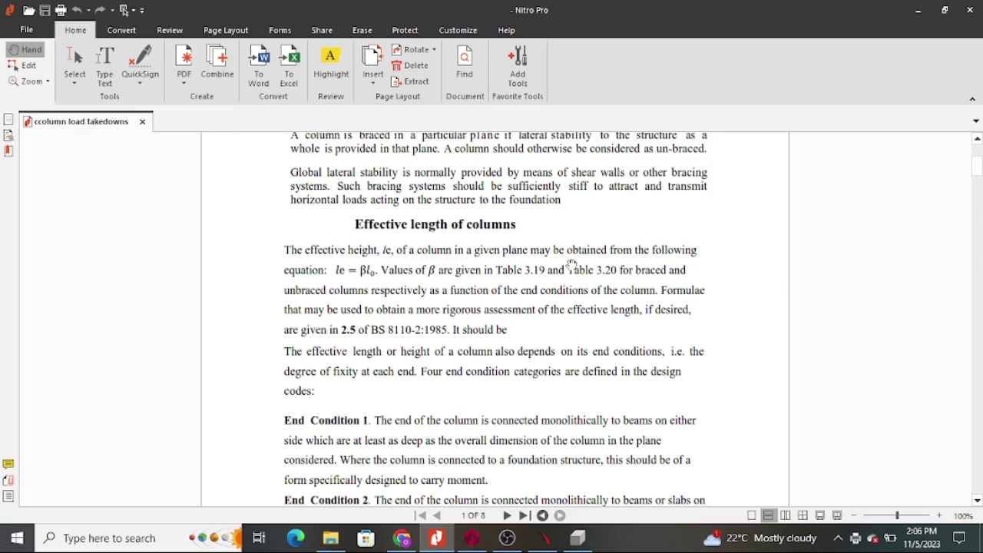
left_click(945, 10)
left_click(912, 18)
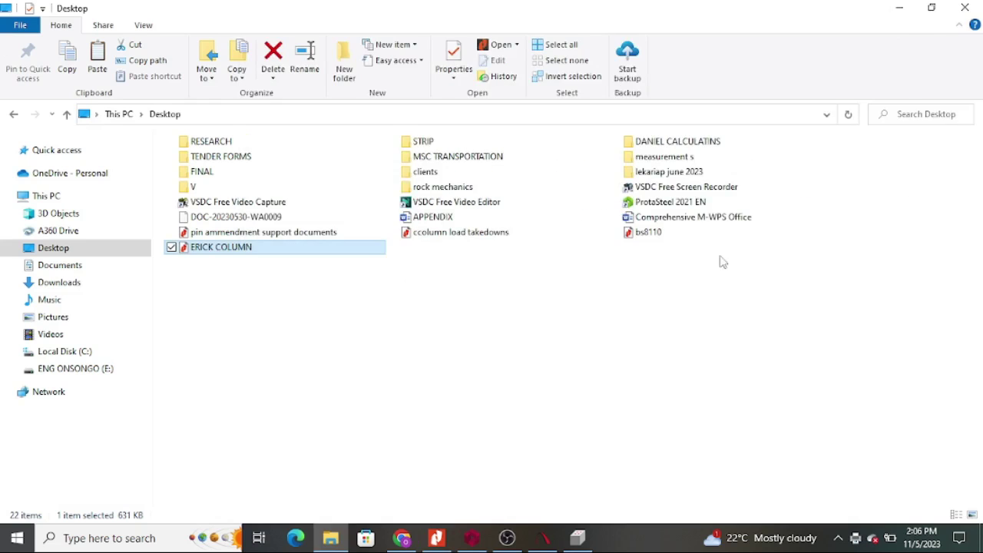
Close File Explorer and the Pad Footing design window in ProtaStructure
left_click(965, 8)
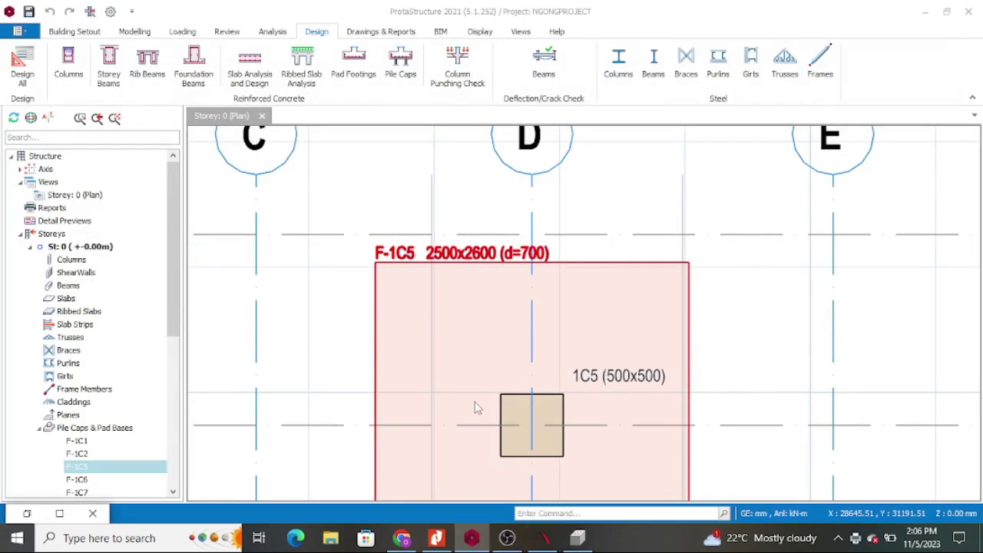
mouse_move(481, 544)
left_click(507, 456)
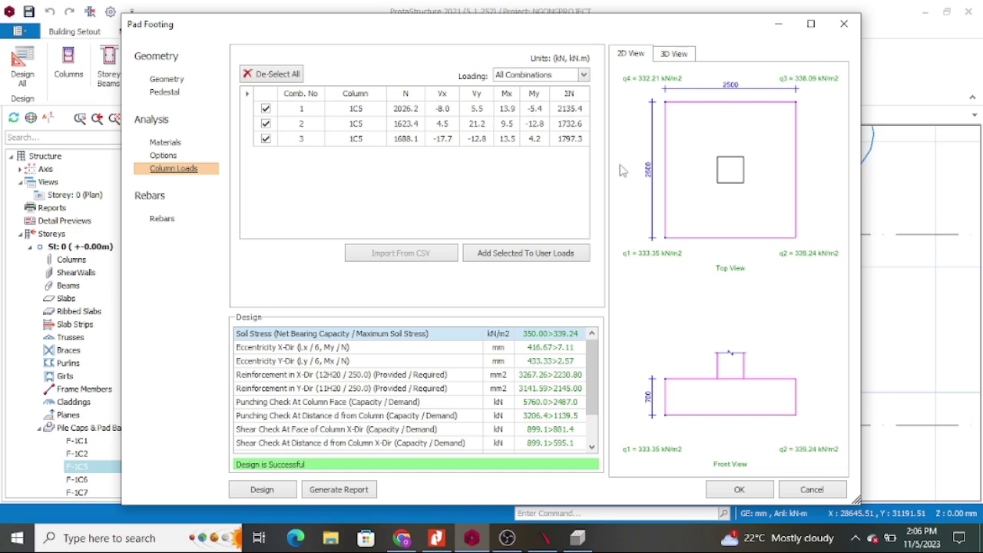
left_click(844, 24)
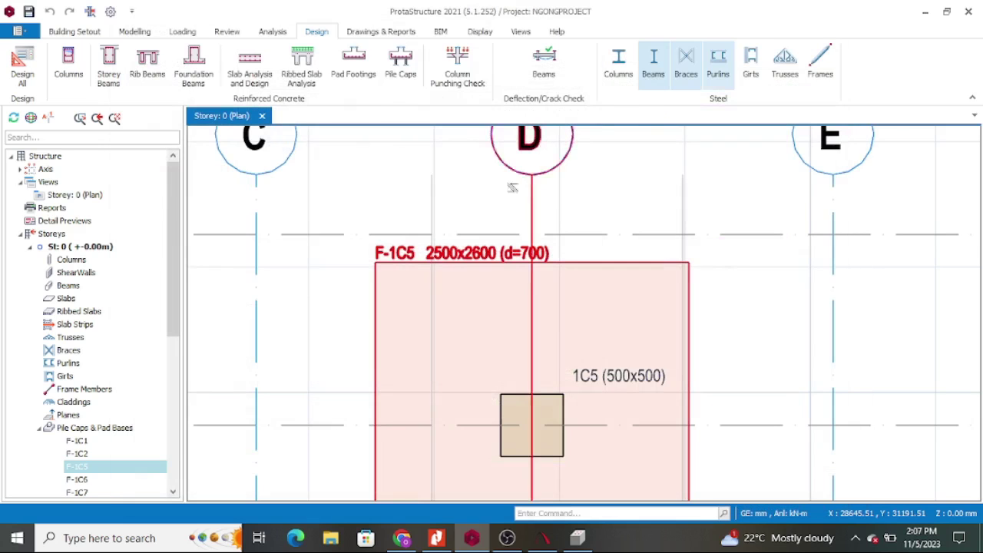
Zoom out the plan and open Design > Reinforced Concrete Columns
scroll(558, 322, "down", 2)
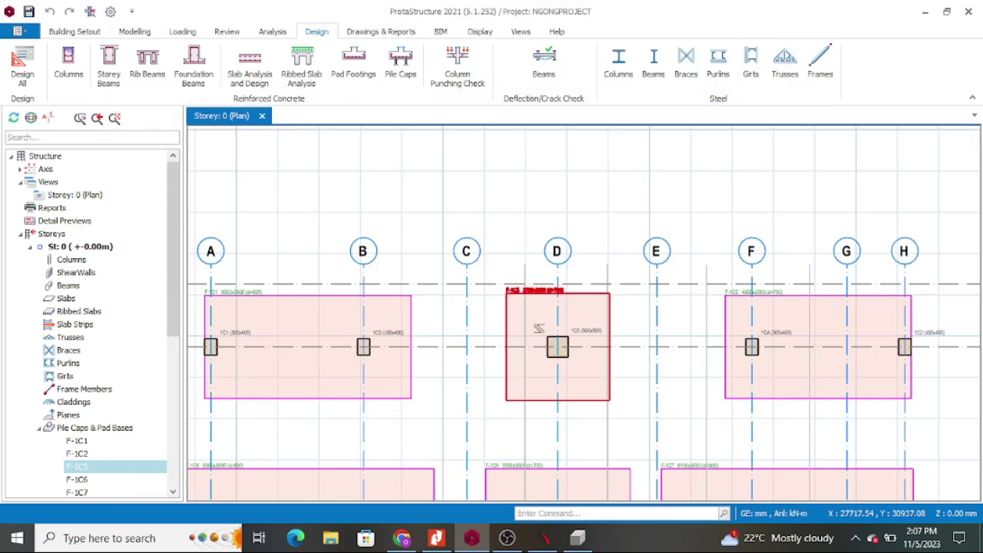
scroll(555, 329, "up", 1)
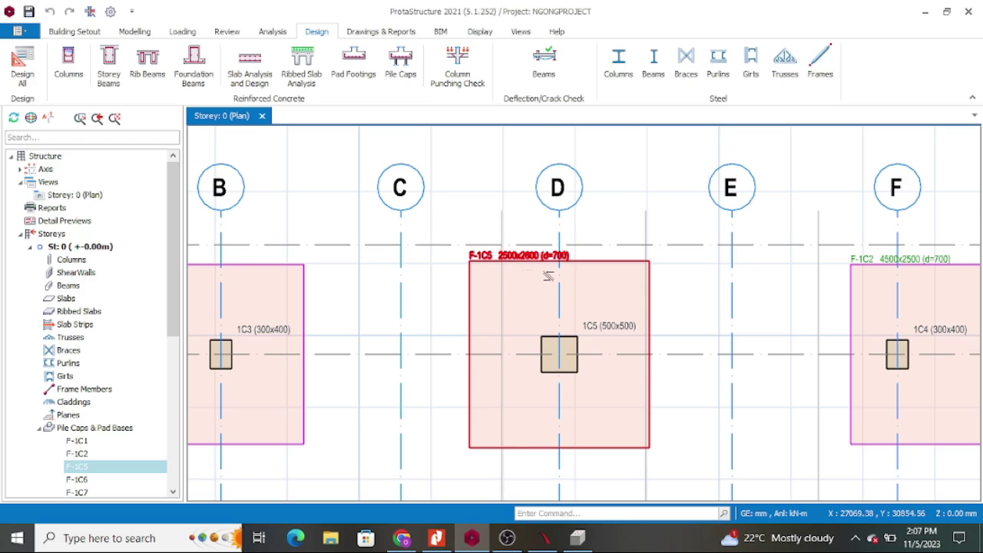
scroll(510, 269, "down", 3)
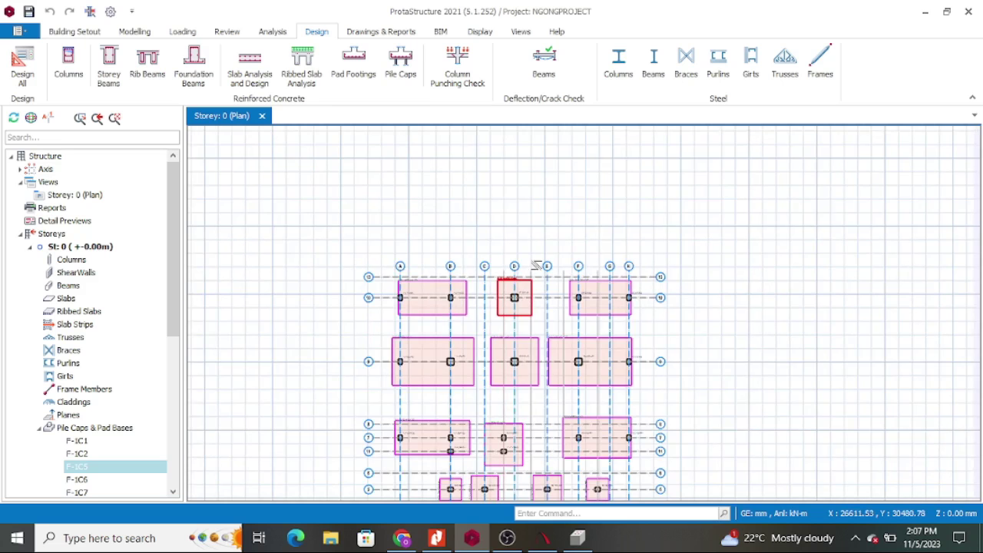
left_click(68, 60)
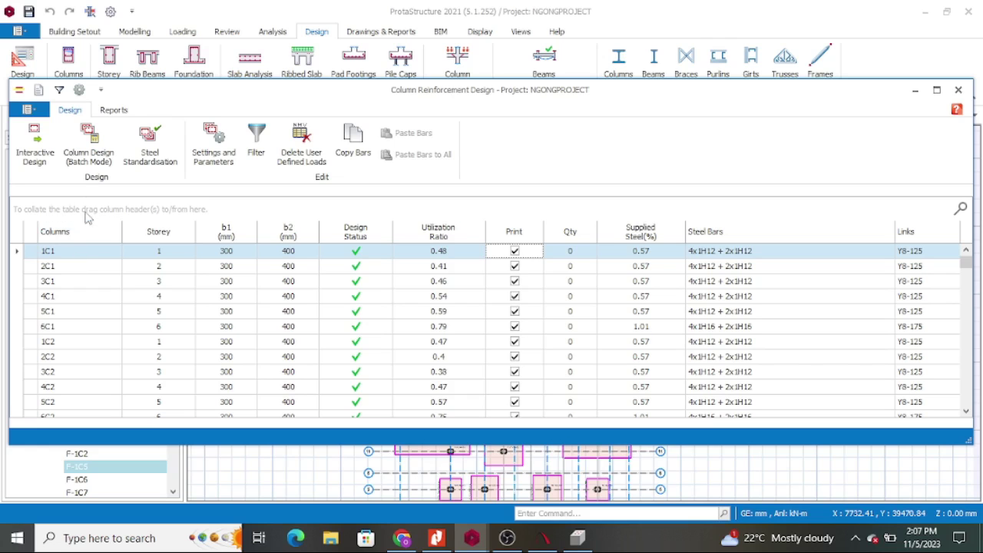
Generate the Column Forces Listing for all columns by load combination
left_click(113, 110)
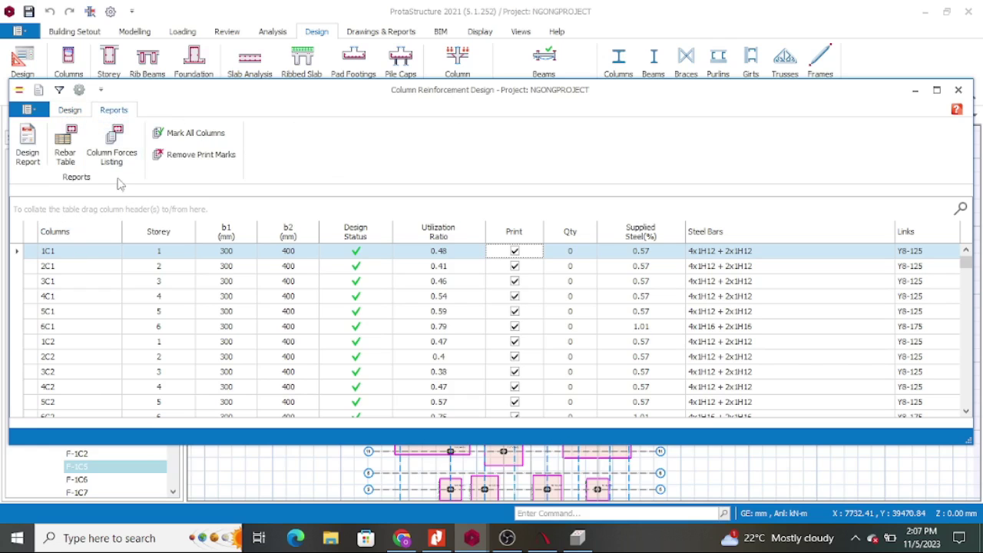
left_click(116, 147)
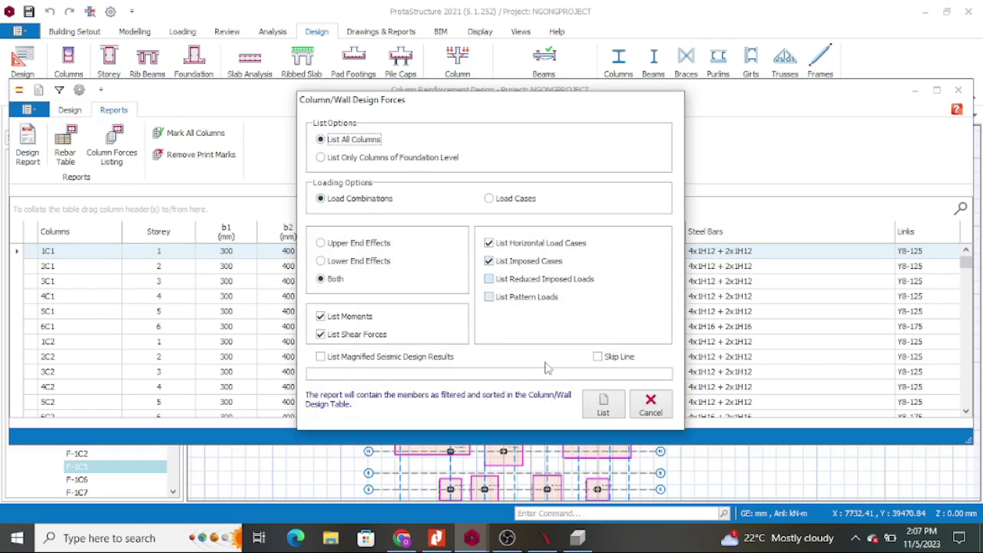
left_click(610, 407)
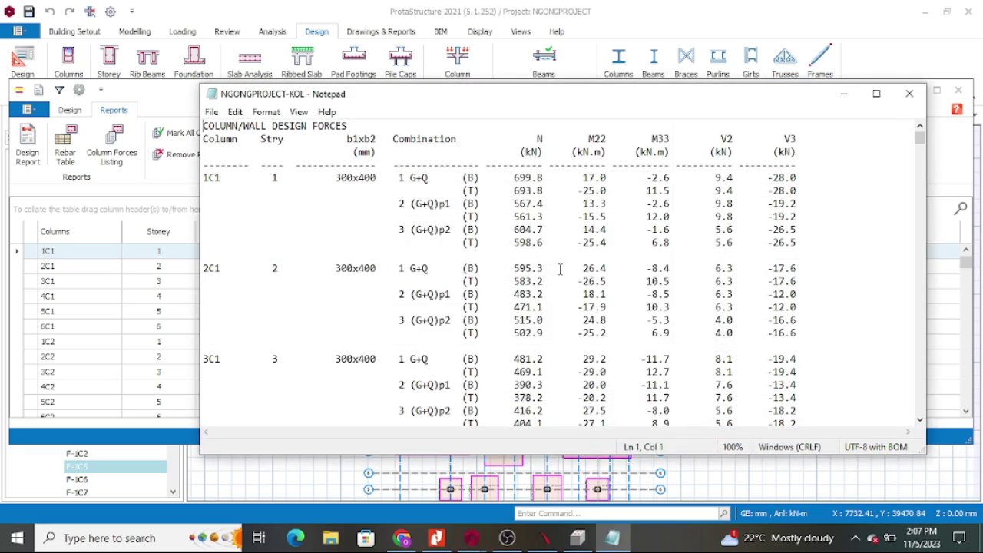
Review column 1C1's forces, noting the 699.8 axial load and M22 moments, then close the listing
left_click_drag(225, 179, 215, 177)
left_click_drag(513, 178, 728, 190)
left_click(587, 216)
left_click_drag(582, 177, 664, 177)
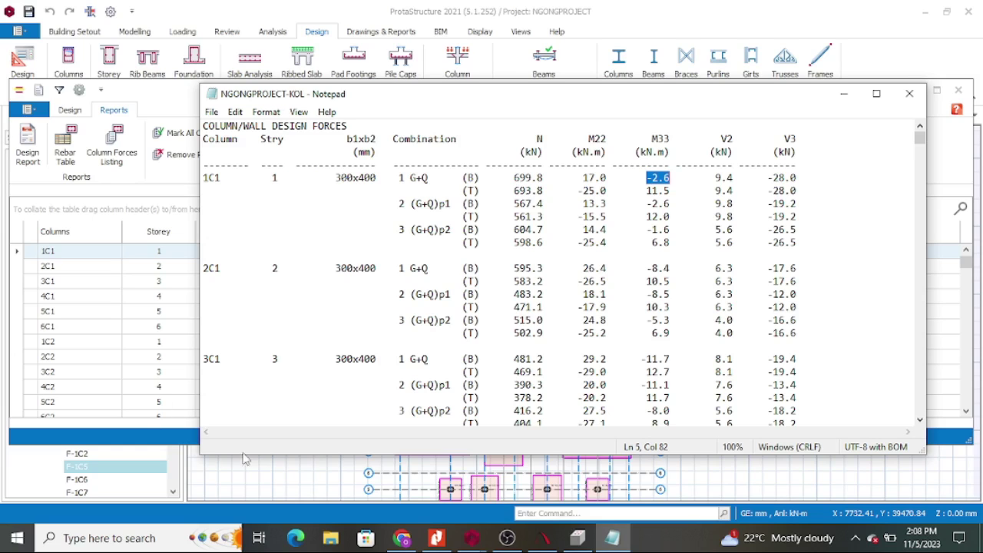
left_click_drag(544, 178, 518, 178)
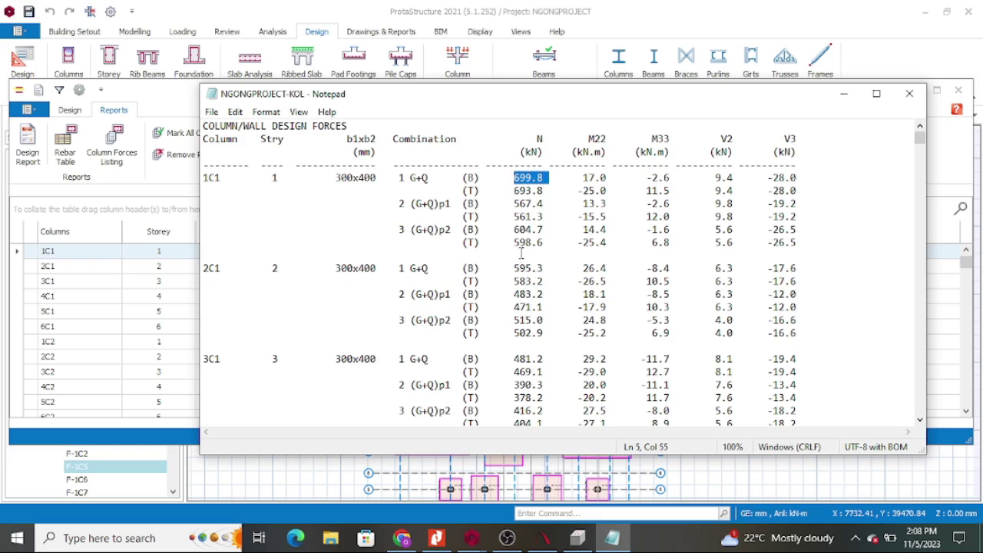
left_click(910, 93)
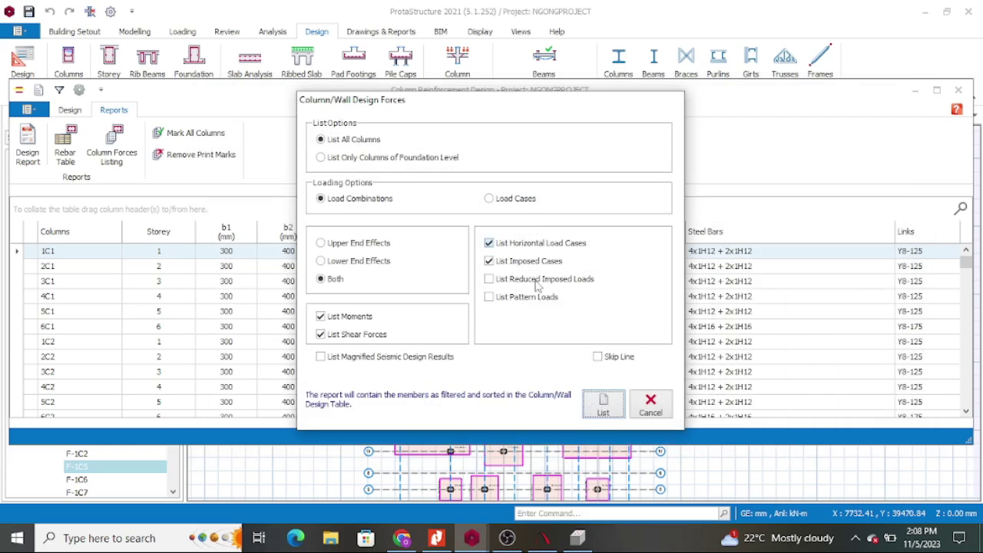
left_click(651, 412)
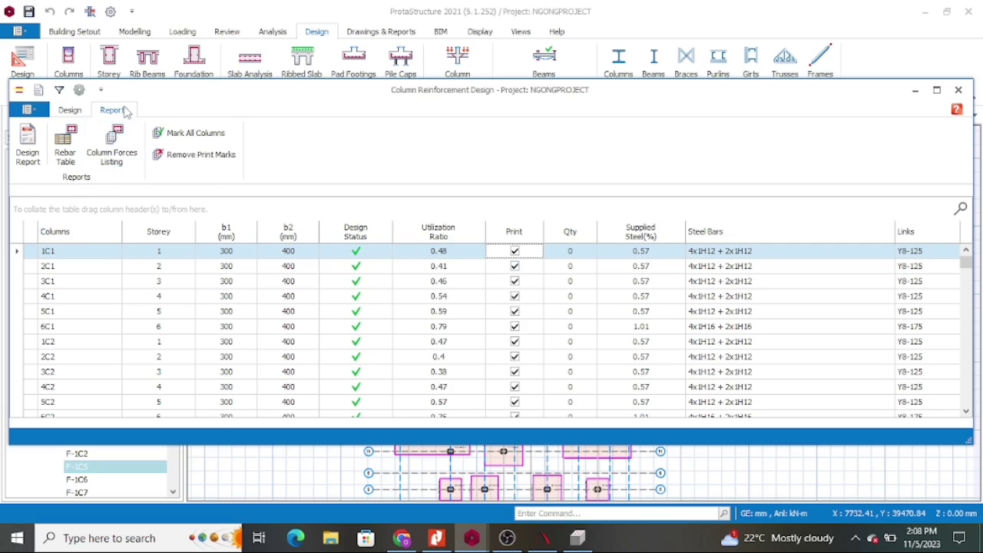
Regenerate the column forces listing and find column 2C3's 1163.2 axial force
left_click(131, 151)
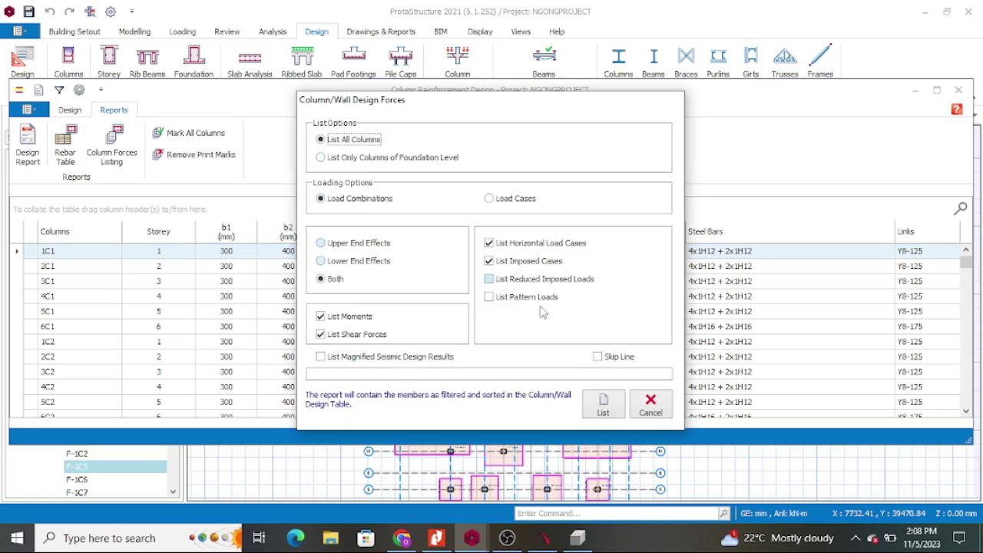
left_click(604, 406)
scroll(540, 338, "down", 5)
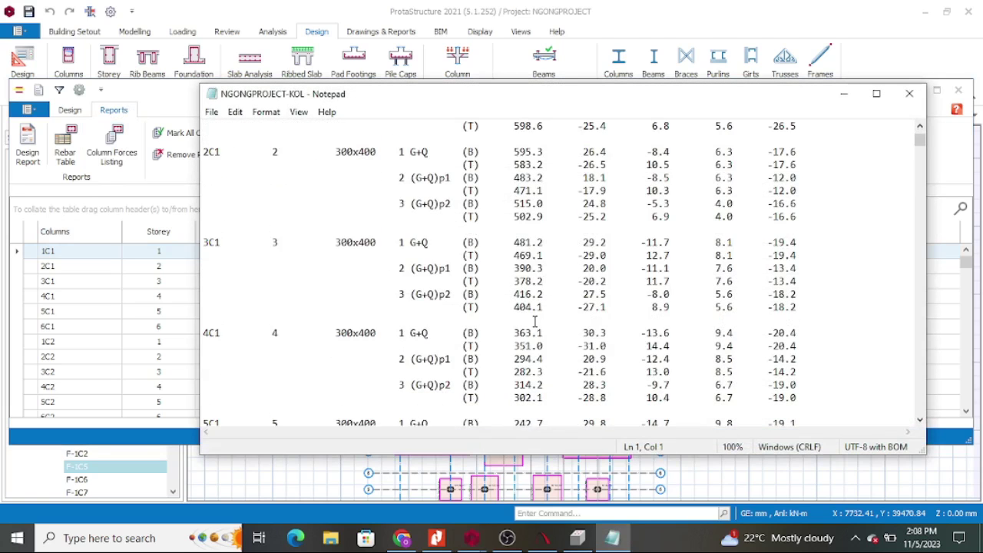
scroll(540, 338, "down", 6)
scroll(544, 346, "down", 12)
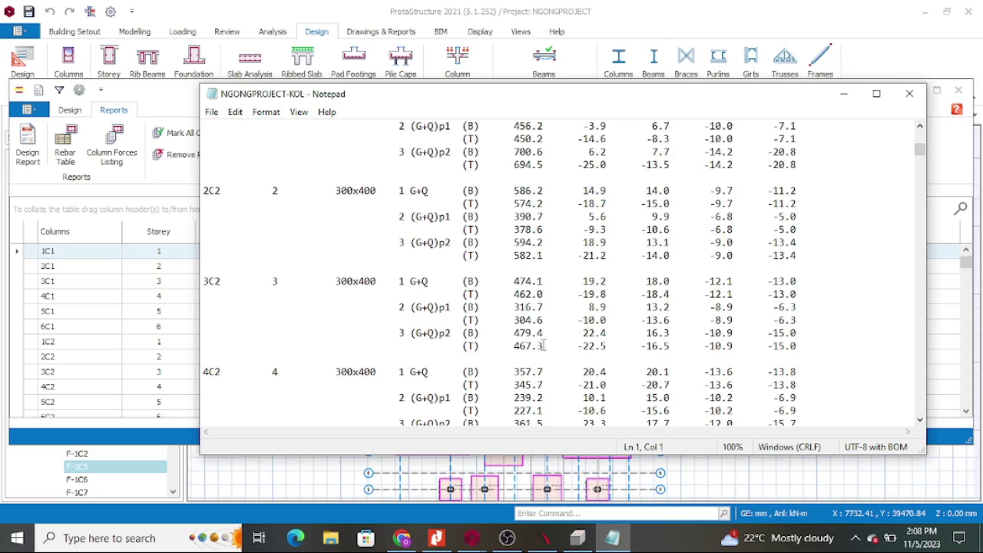
scroll(544, 348, "down", 2)
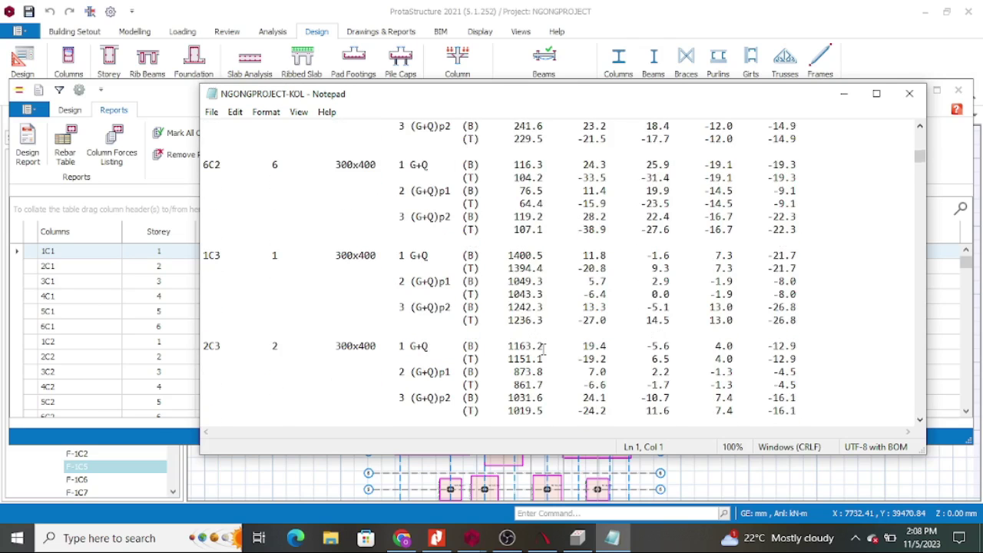
left_click_drag(546, 347, 503, 348)
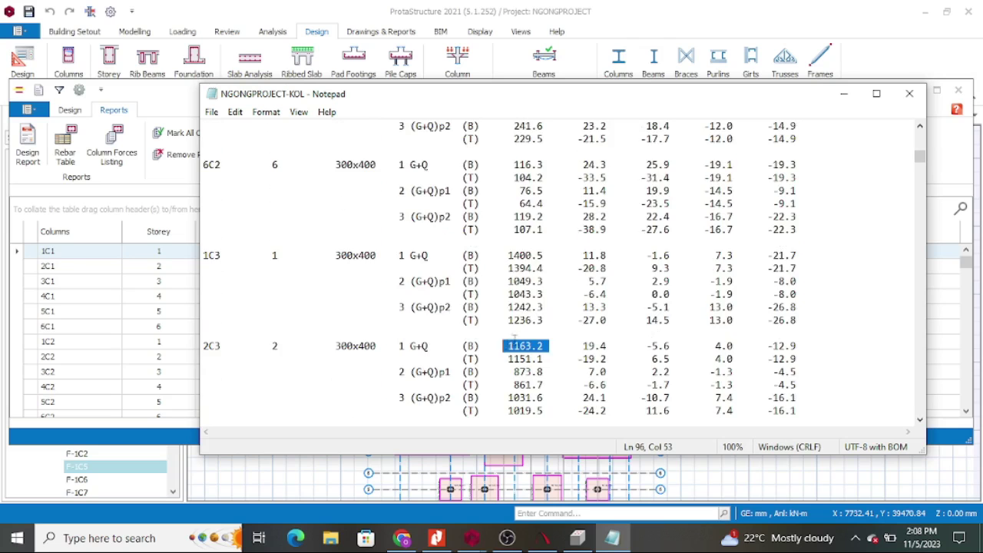
Scroll on to column 1C5's 2026.2 axial force under 1 G+Q, then minimize Notepad
scroll(516, 342, "down", 15)
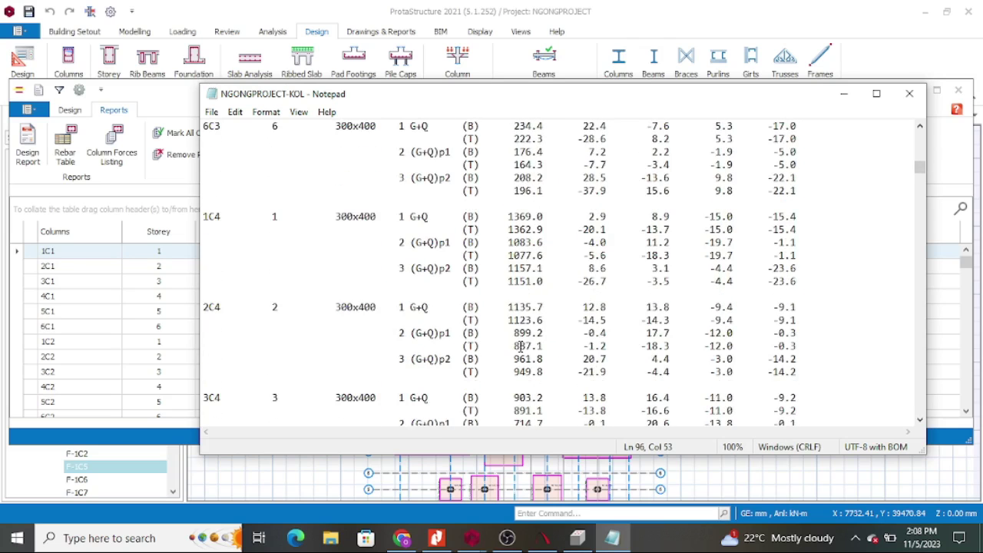
scroll(521, 346, "down", 14)
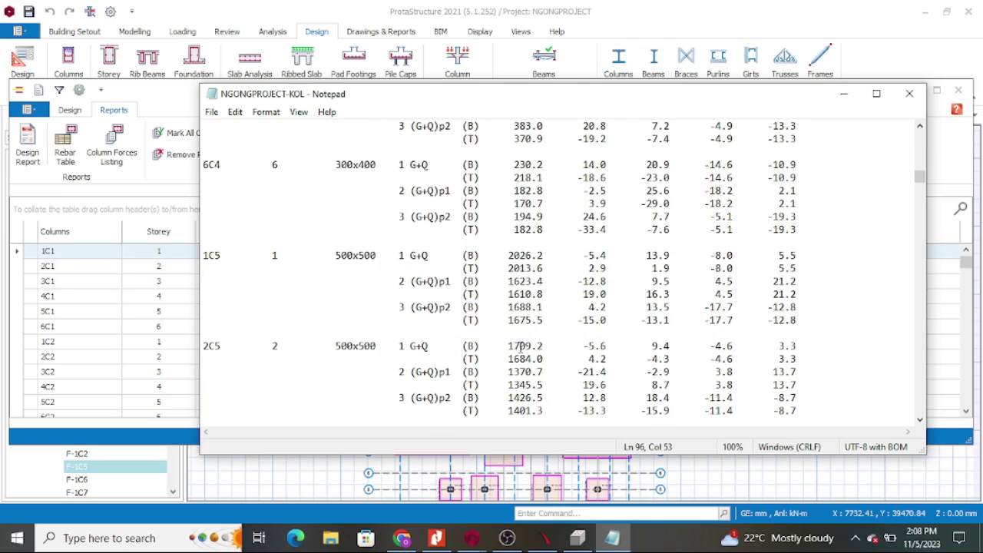
scroll(520, 346, "down", 1)
left_click_drag(544, 217, 498, 218)
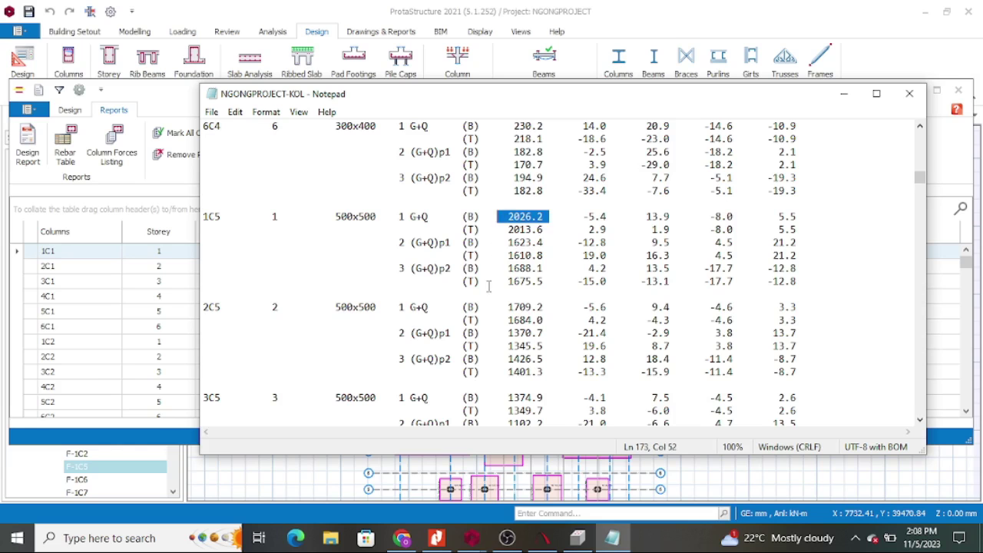
scroll(490, 306, "down", 8)
scroll(528, 326, "up", 5)
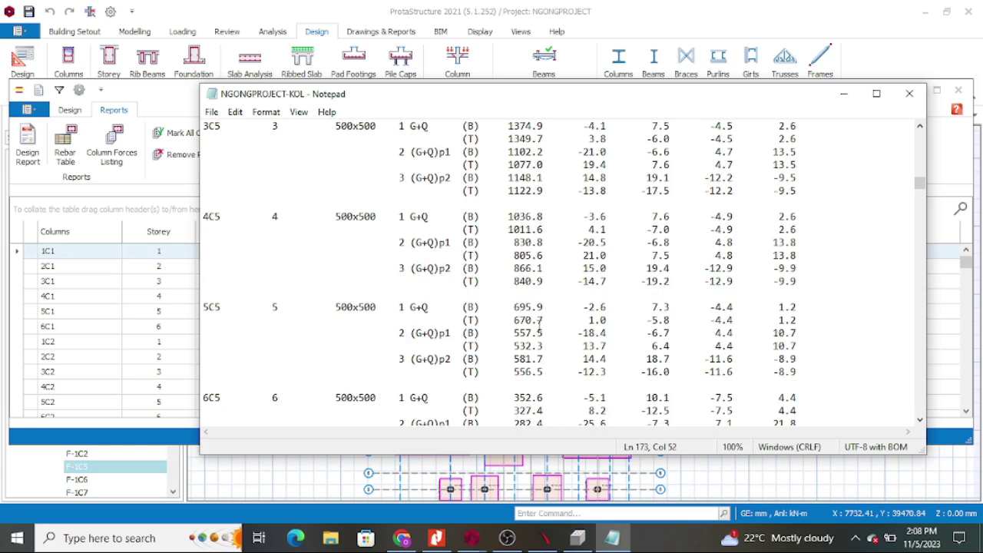
scroll(553, 342, "down", 20)
scroll(567, 349, "down", 11)
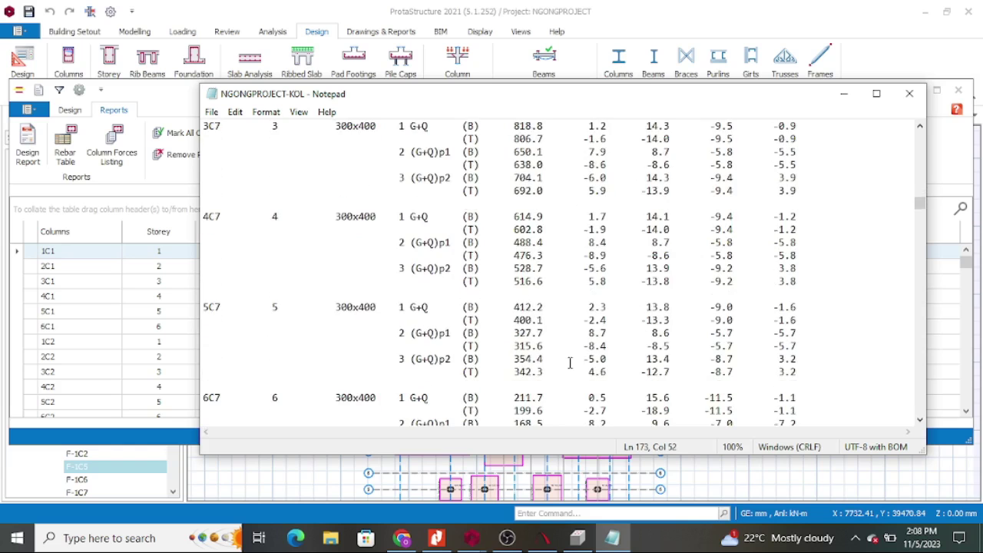
scroll(565, 342, "up", 20)
scroll(560, 330, "up", 13)
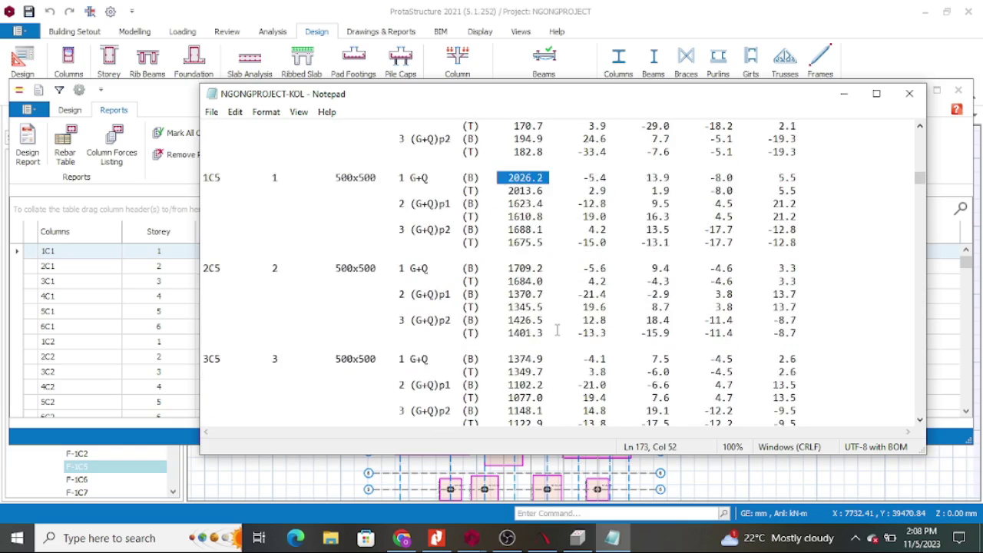
left_click(517, 346)
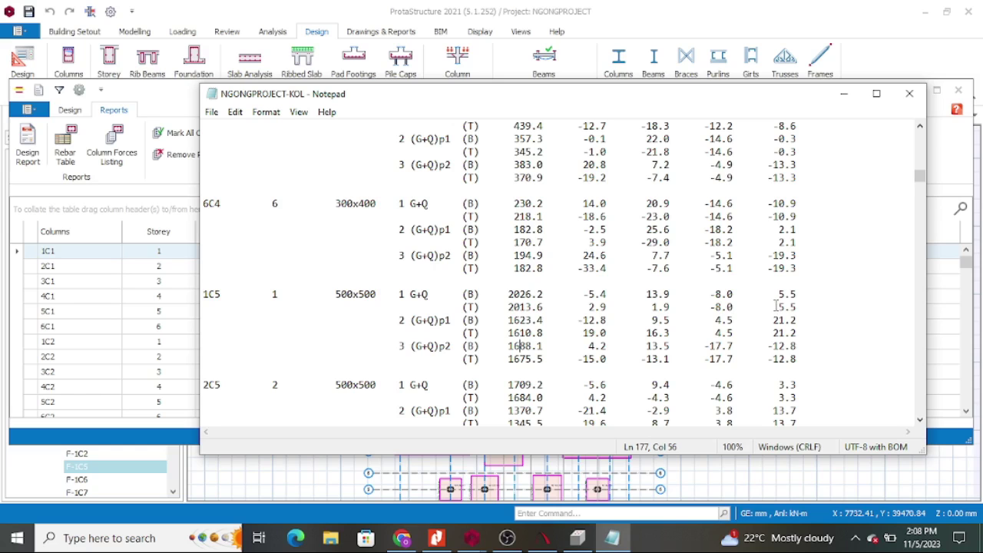
left_click(843, 93)
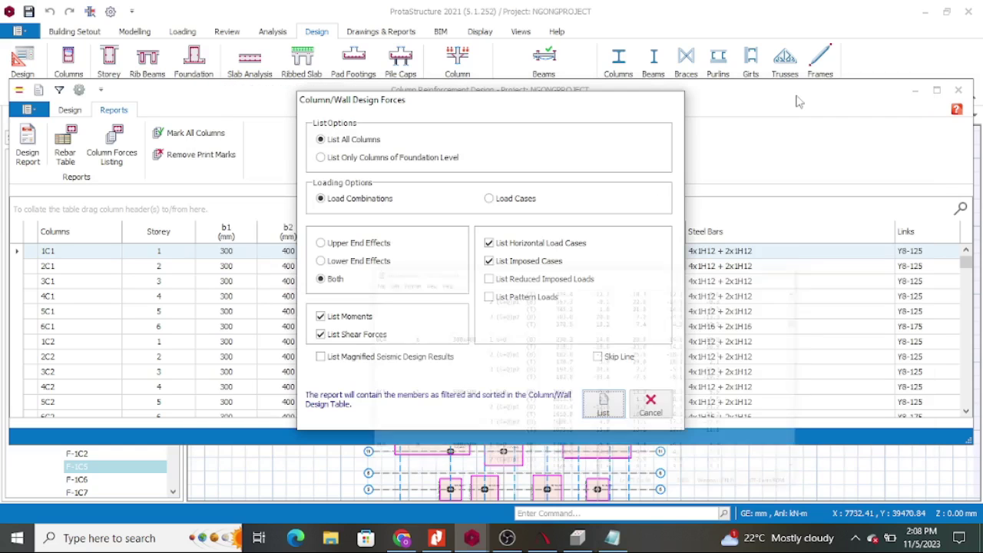
Check Prokon's input tables and 300×300 section, then return to ProtaStructure's column forces dialog
left_click(578, 539)
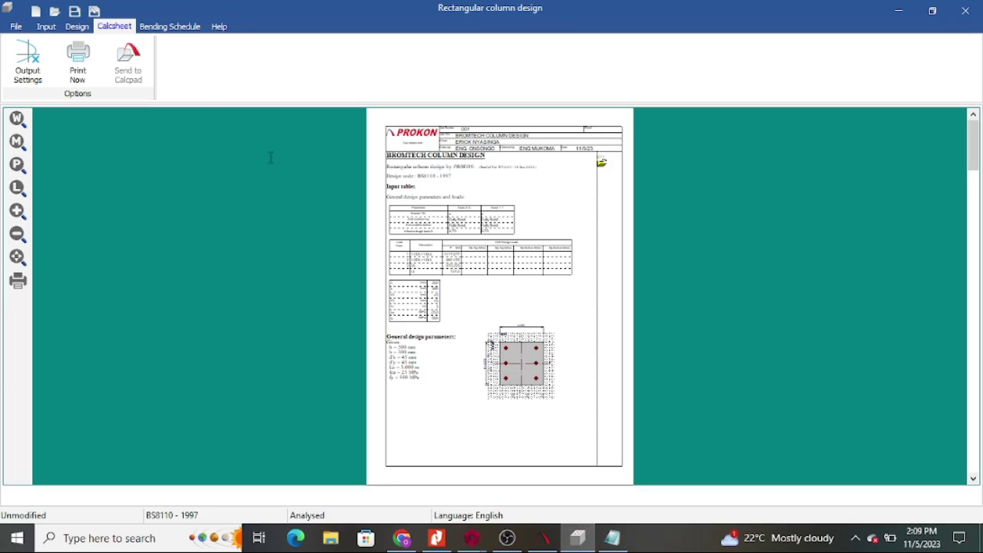
left_click(52, 31)
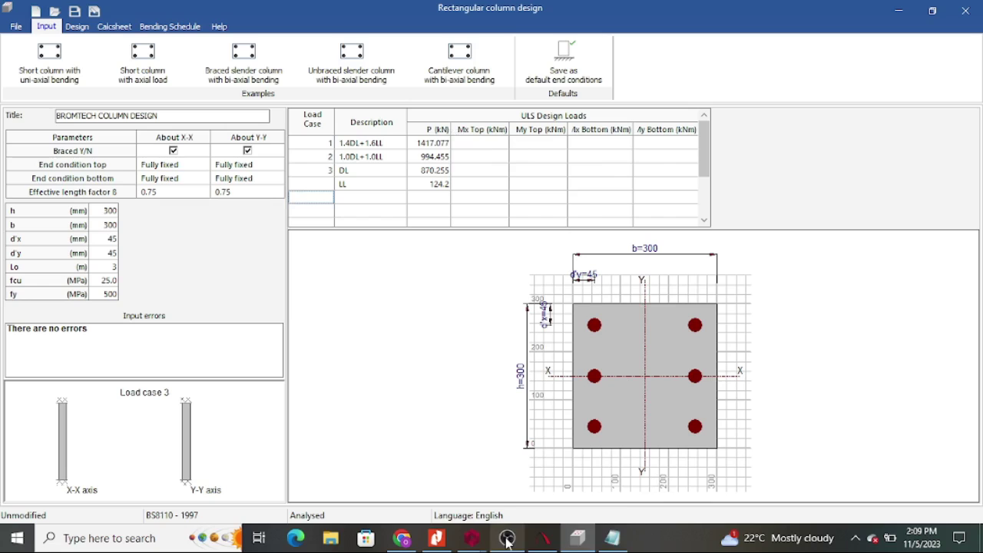
left_click(472, 538)
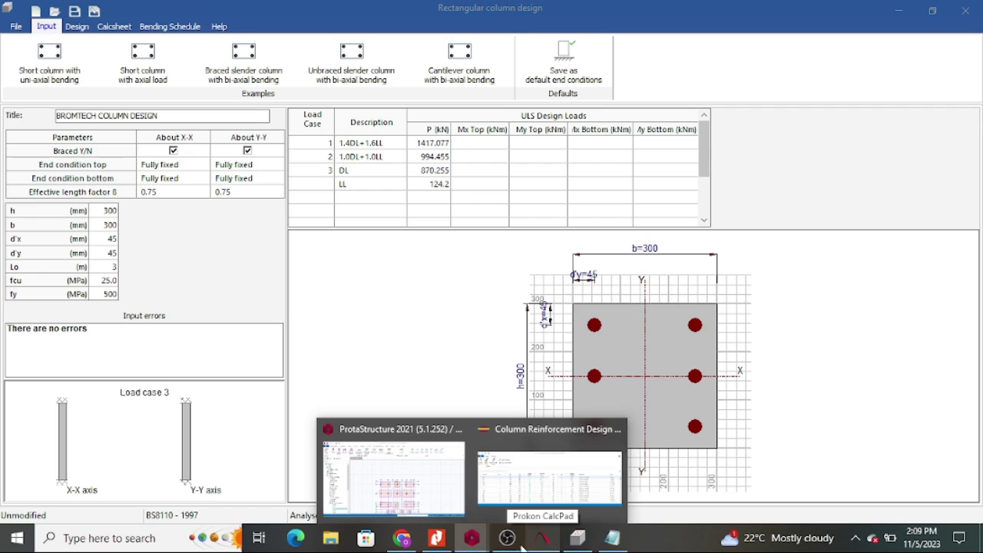
left_click(473, 541)
left_click(474, 542)
left_click(533, 495)
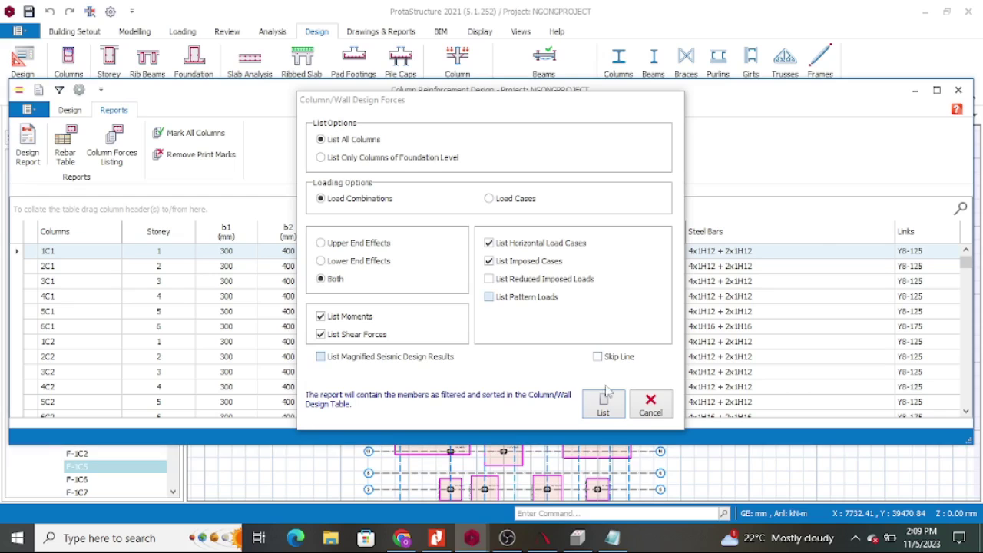
Close the forces dialog and Column Reinforcement Design, then exit ProtaStructure saving the project
left_click(651, 405)
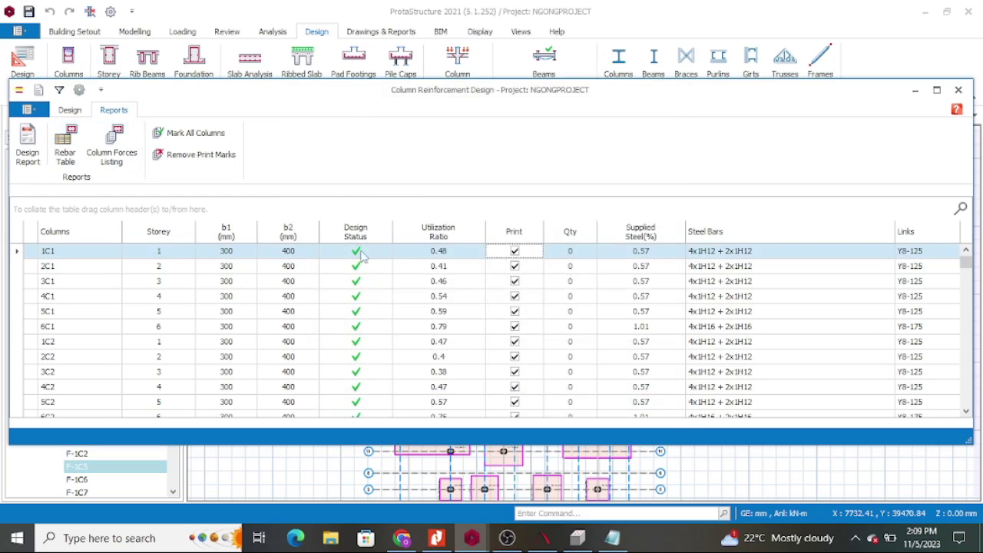
left_click(959, 89)
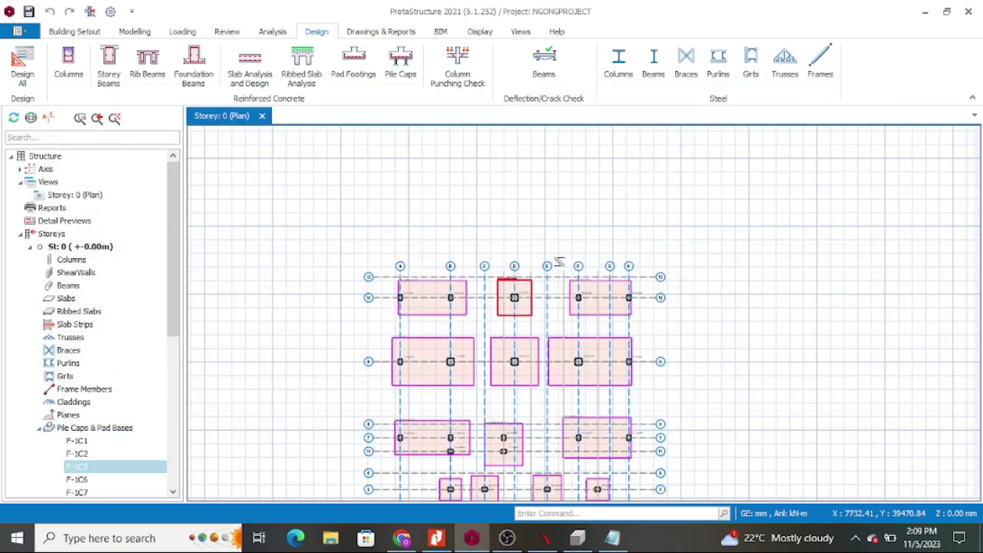
scroll(653, 352, "down", 2)
left_click(969, 11)
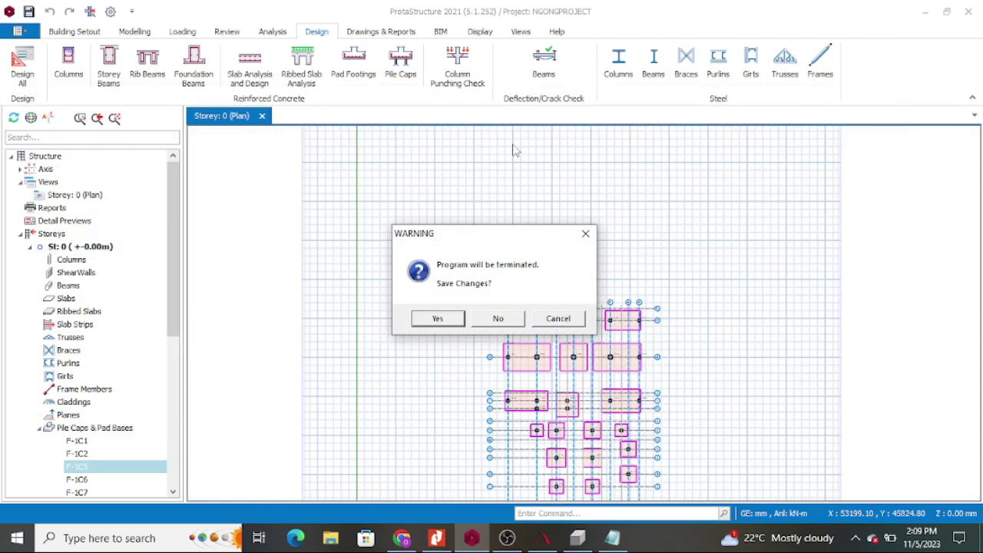
left_click(437, 319)
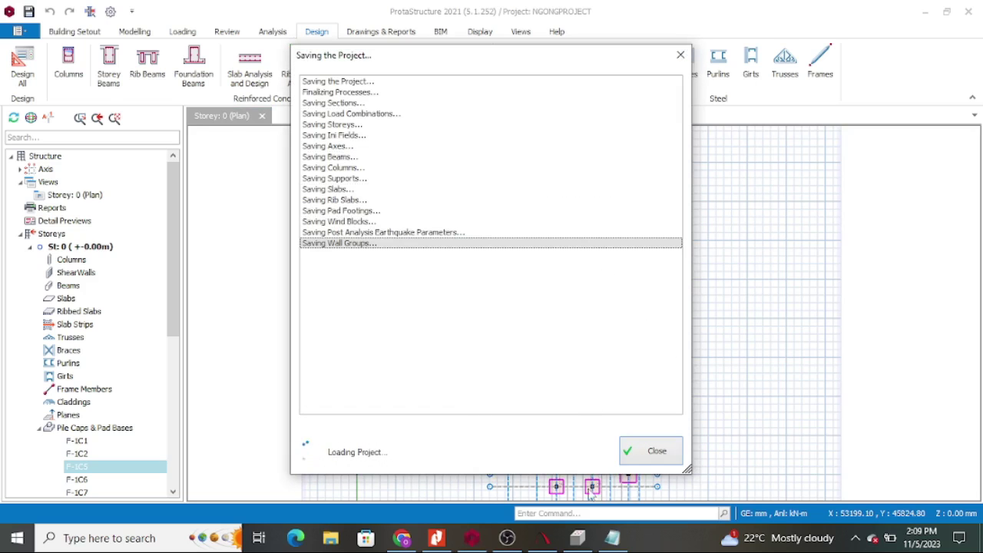
Close Prokon CalcPad and switch to the browser's new tab
left_click(541, 540)
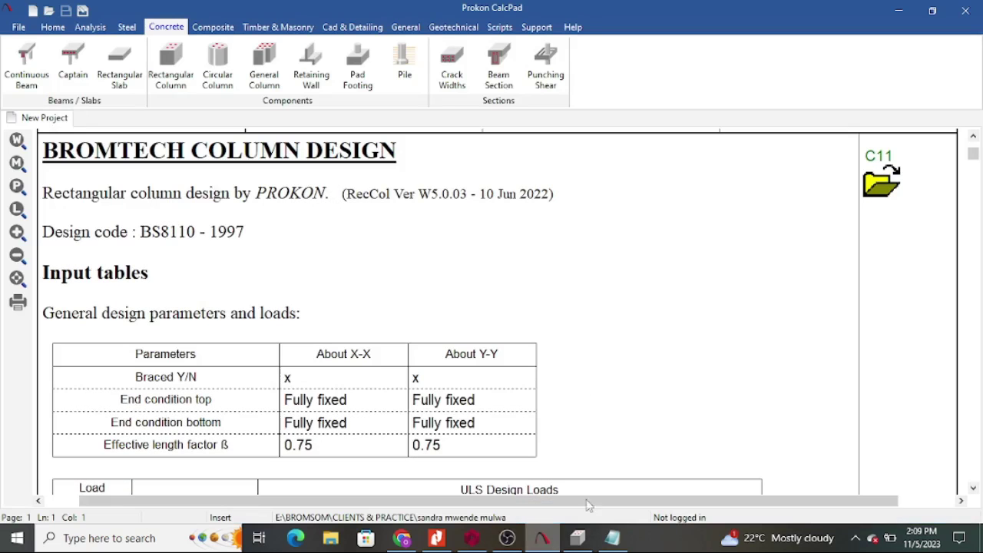
scroll(505, 361, "down", 10)
scroll(518, 369, "up", 10)
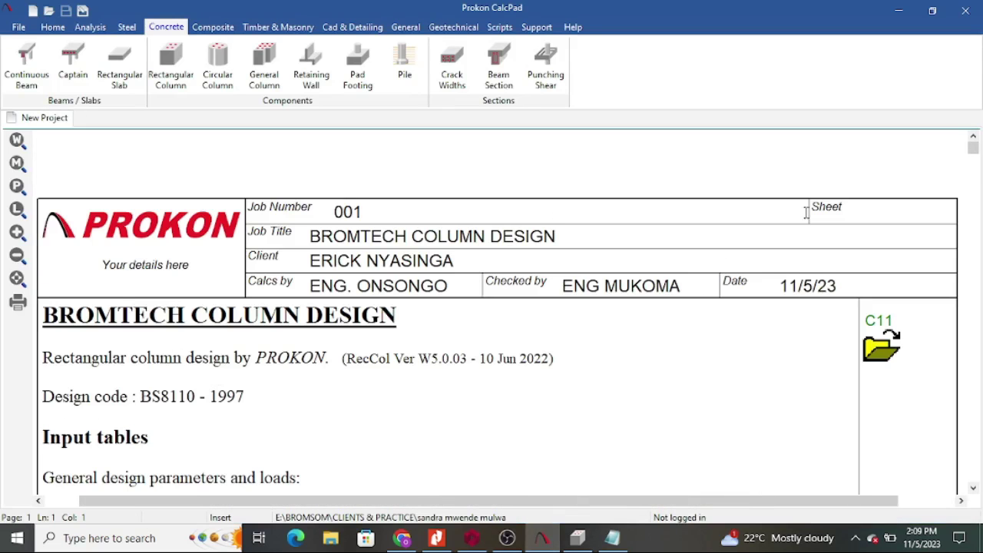
left_click(967, 11)
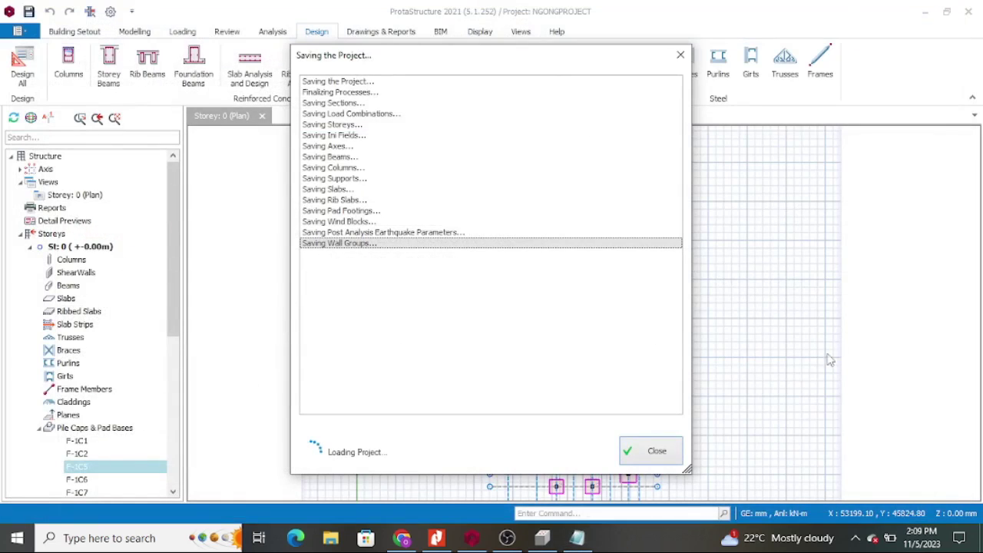
left_click(402, 538)
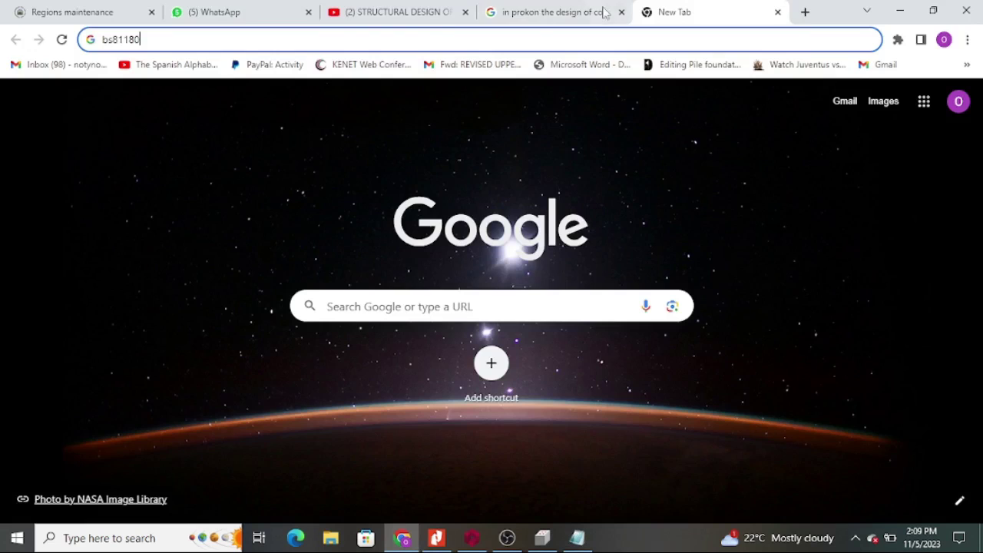
Search Google for 'BS8110-2'
left_click_drag(159, 38, 72, 42)
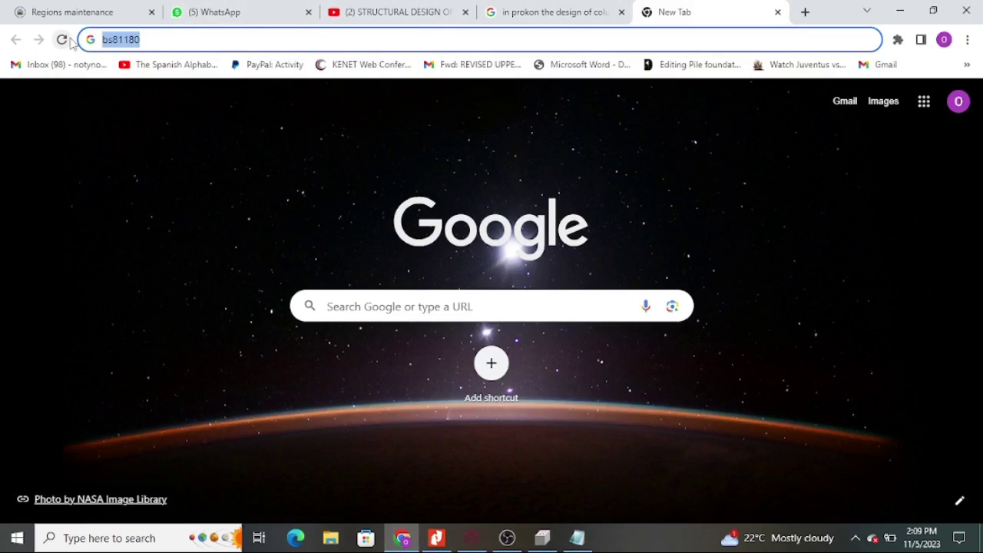
type("BS")
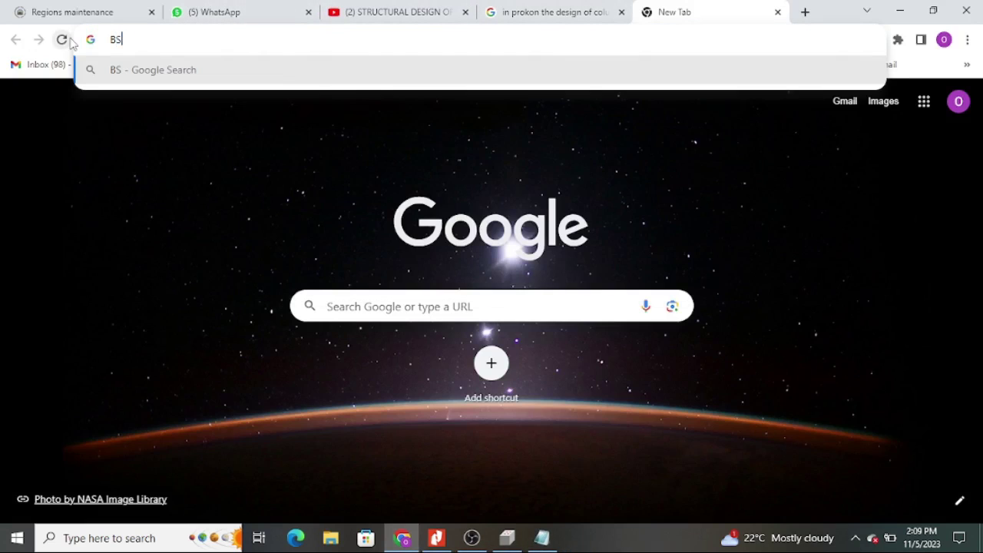
type("8110")
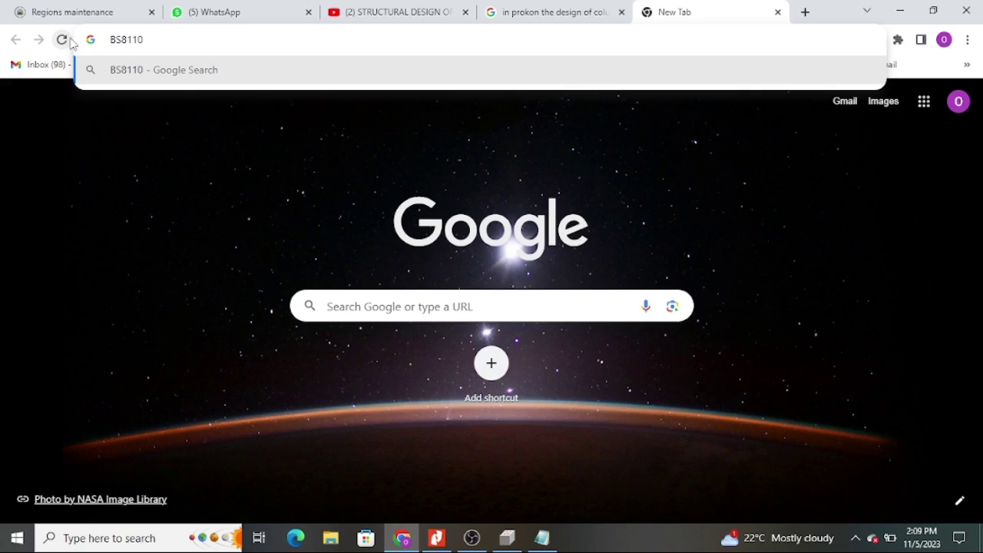
type("_")
key("BackSpace")
type("-2")
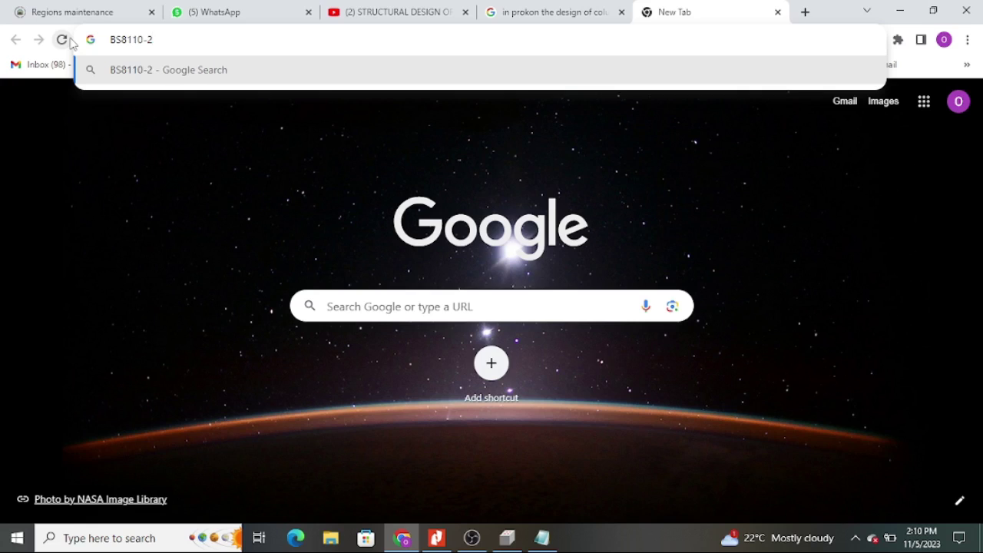
key("Return")
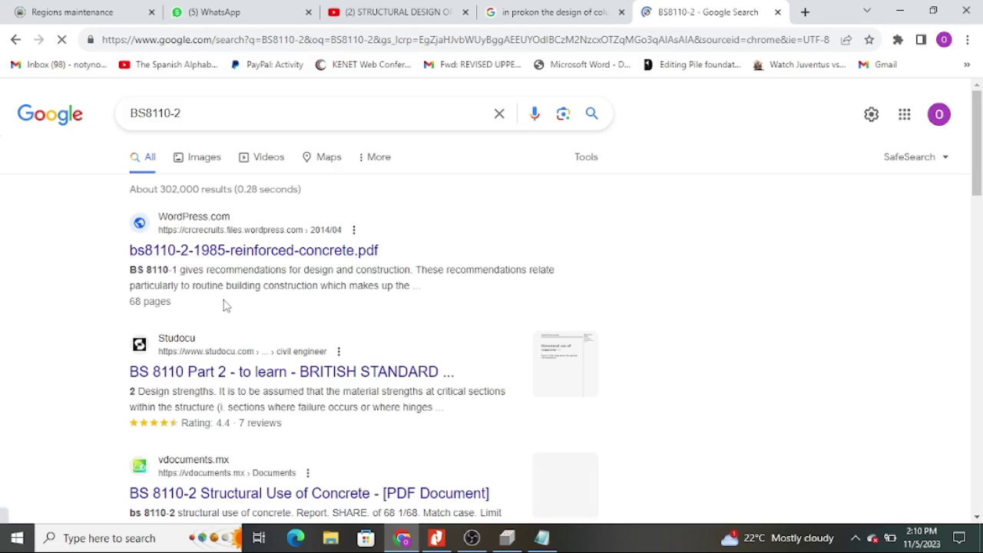
Narrow the Google search to 'BS8110-2 1997'
scroll(227, 314, "down", 2)
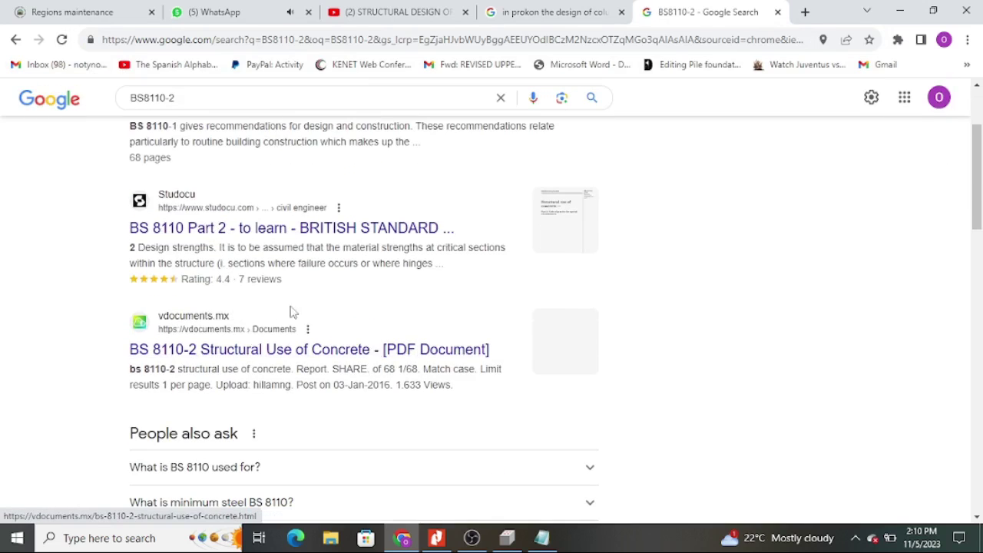
scroll(290, 311, "down", 2)
scroll(292, 312, "down", 3)
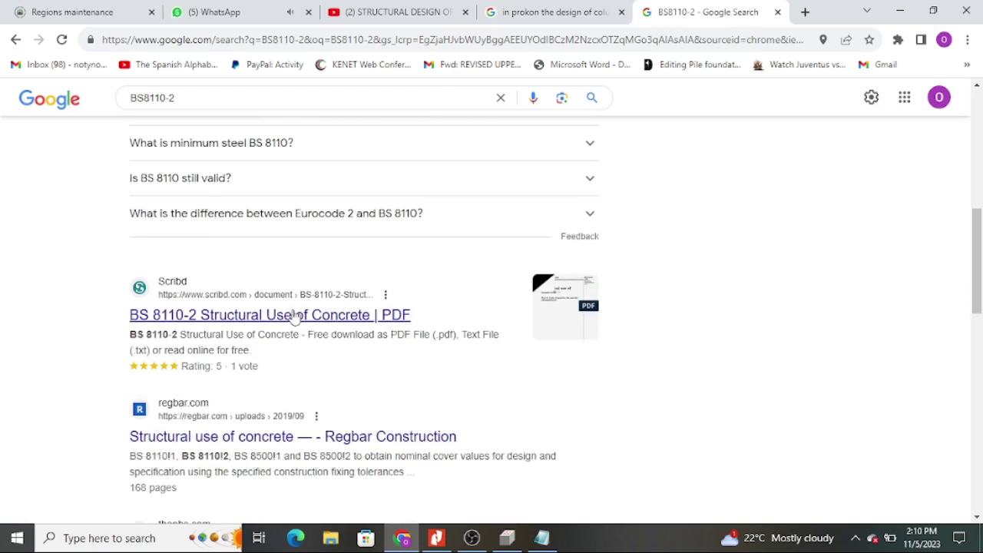
scroll(294, 317, "down", 3)
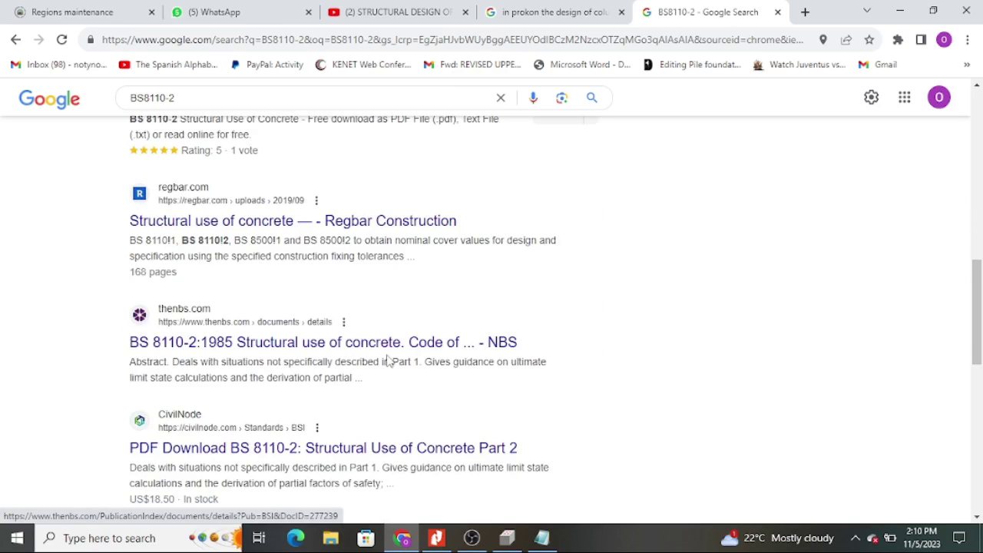
scroll(315, 352, "up", 2)
scroll(368, 361, "up", 4)
scroll(266, 322, "up", 5)
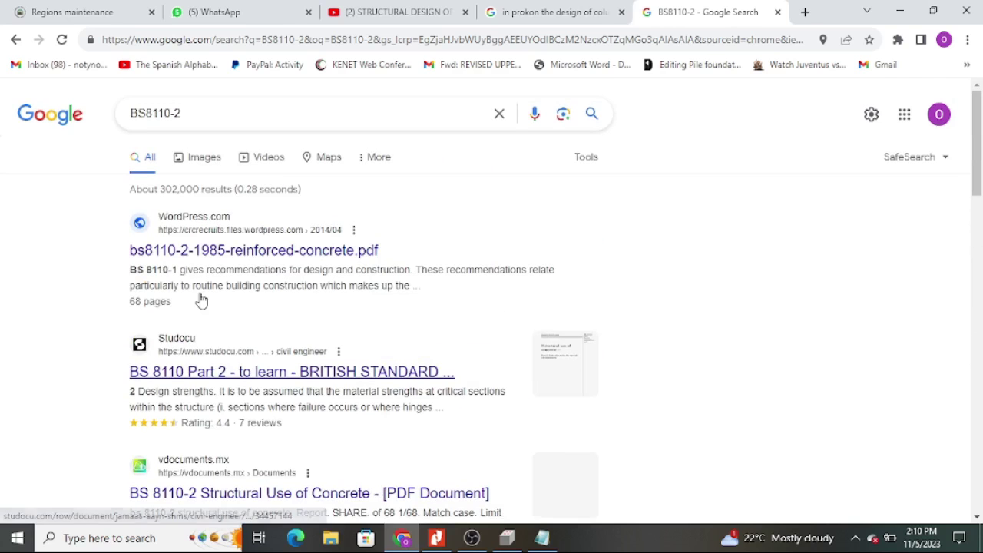
left_click(210, 113)
type("1997")
key("Return")
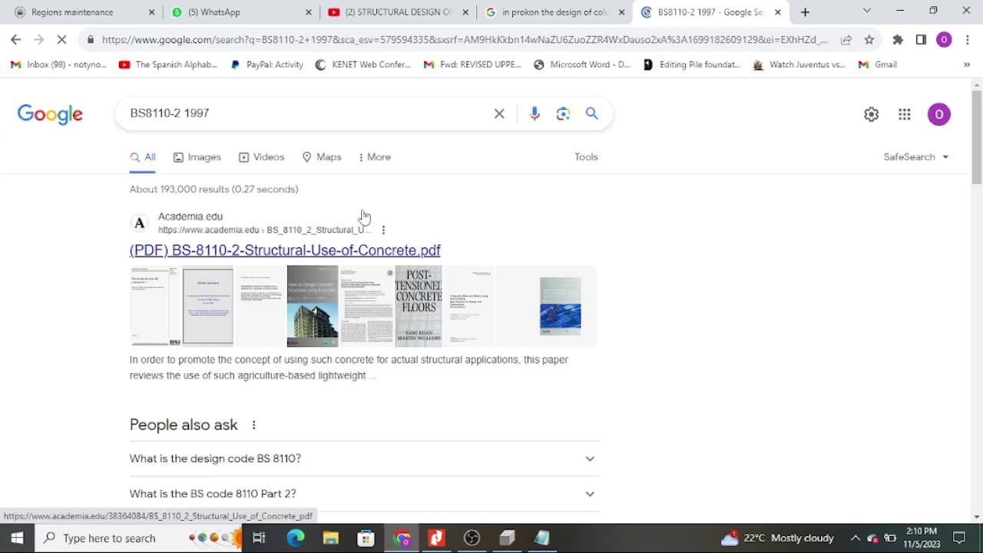
Open the vdocuments.mx BS 8110-2 Structural Use of Concrete result
scroll(411, 204, "down", 5)
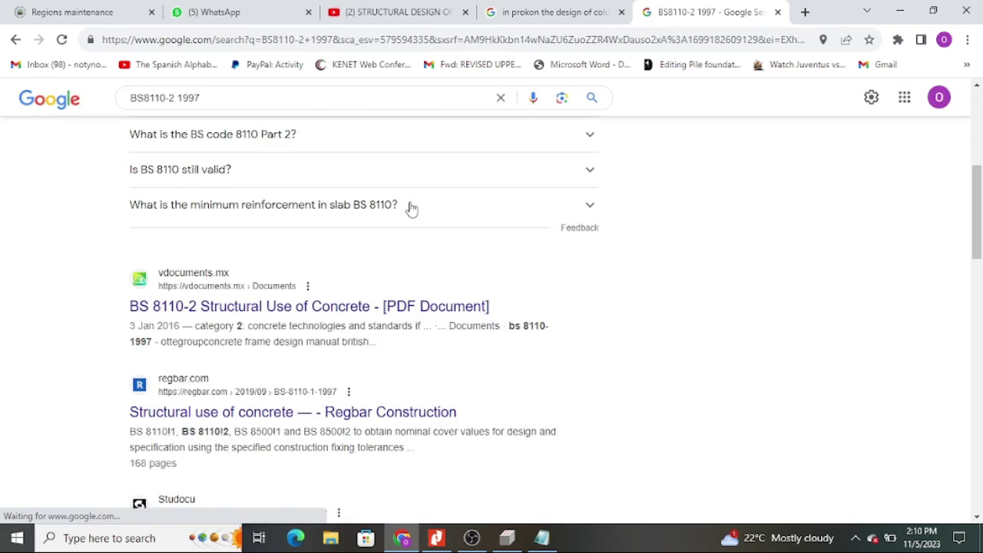
scroll(411, 204, "down", 1)
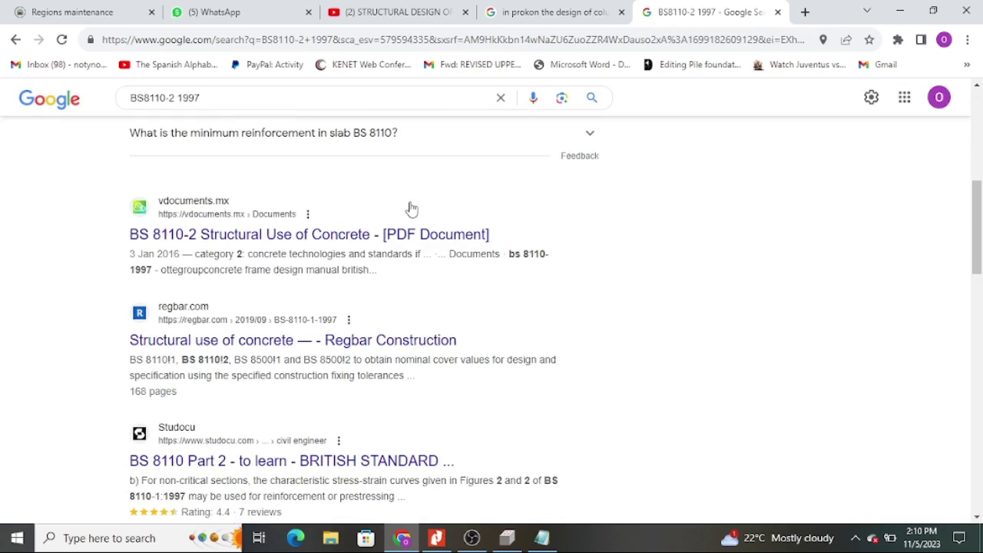
left_click(289, 239)
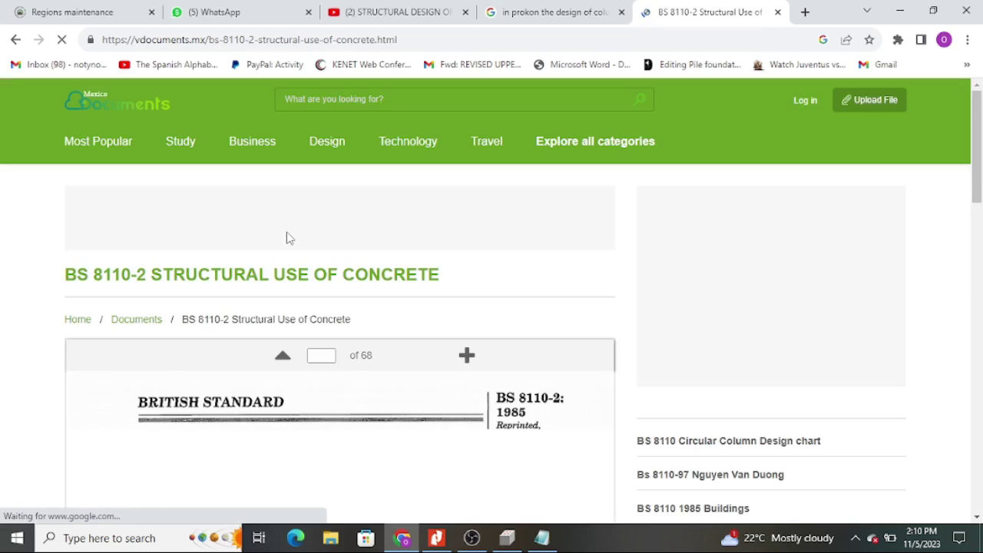
Accept all cookies on the vdocuments.mx page
scroll(308, 334, "down", 1)
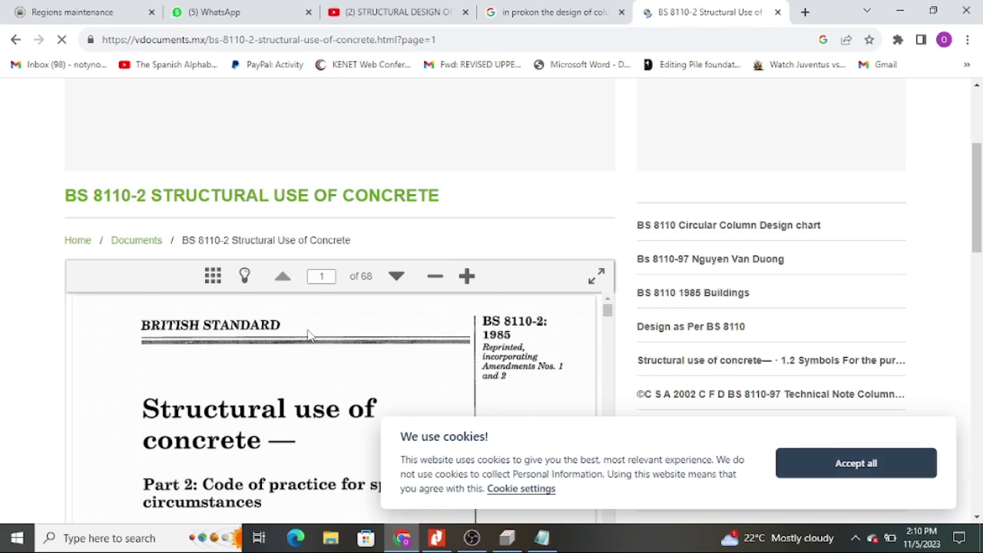
left_click(878, 470)
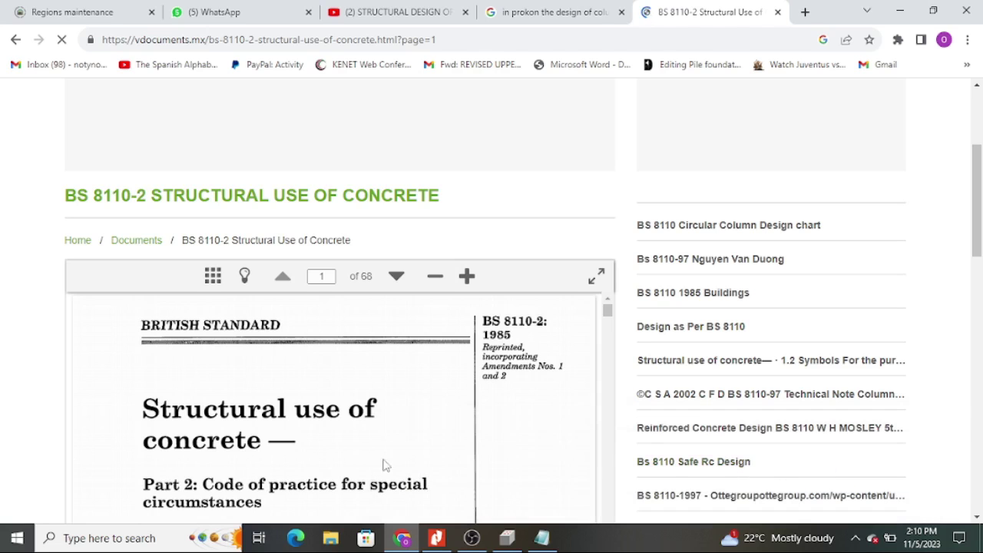
scroll(301, 439, "down", 2)
scroll(300, 437, "down", 10)
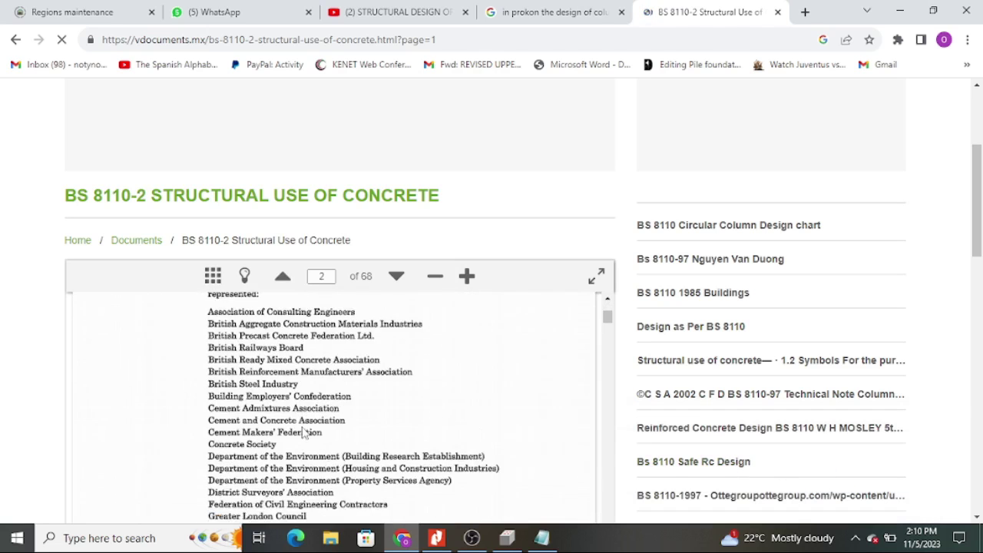
View the BS 8110-2:1985 document full screen, browse its pages, and return to the cover
left_click(596, 277)
scroll(516, 284, "down", 3)
scroll(516, 283, "down", 20)
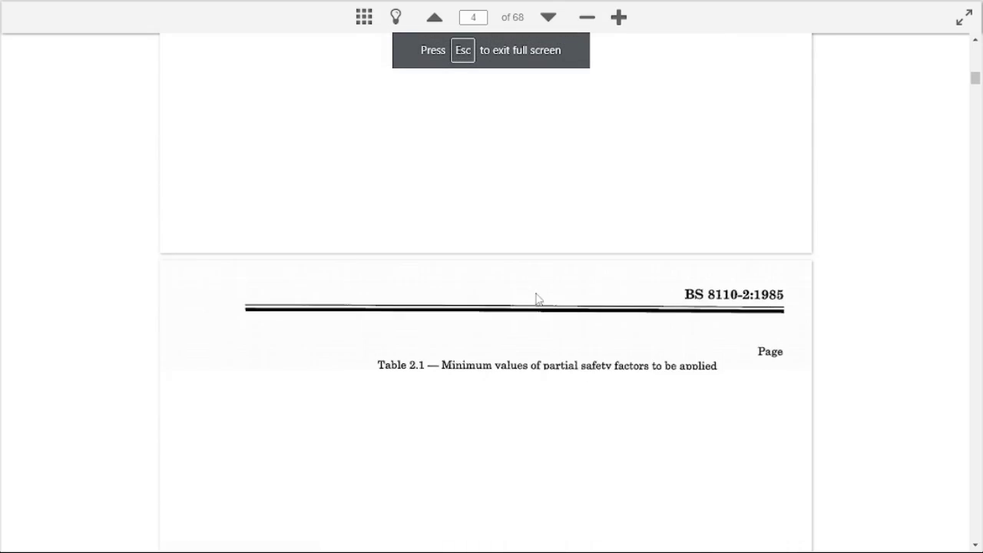
scroll(541, 316, "down", 5)
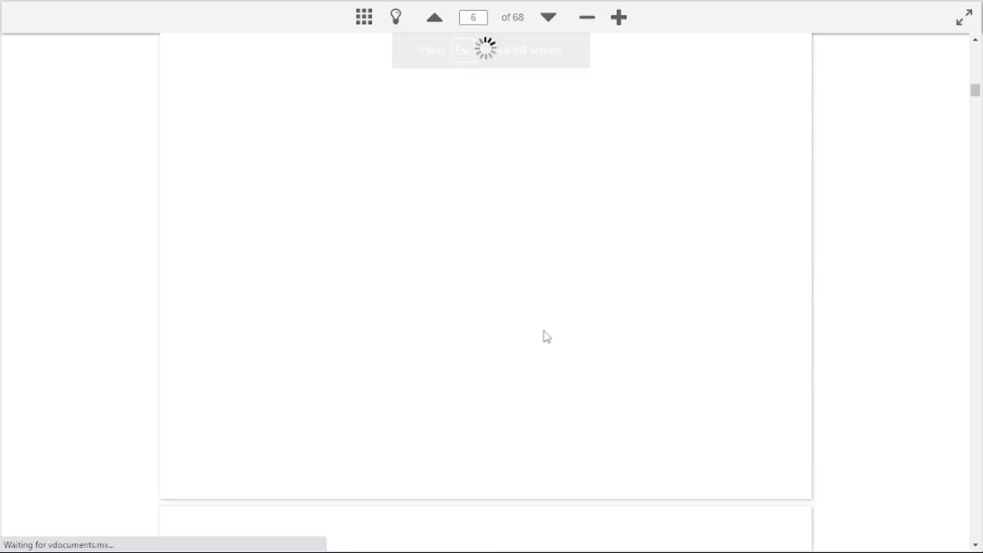
scroll(545, 340, "up", 5)
scroll(548, 350, "down", 20)
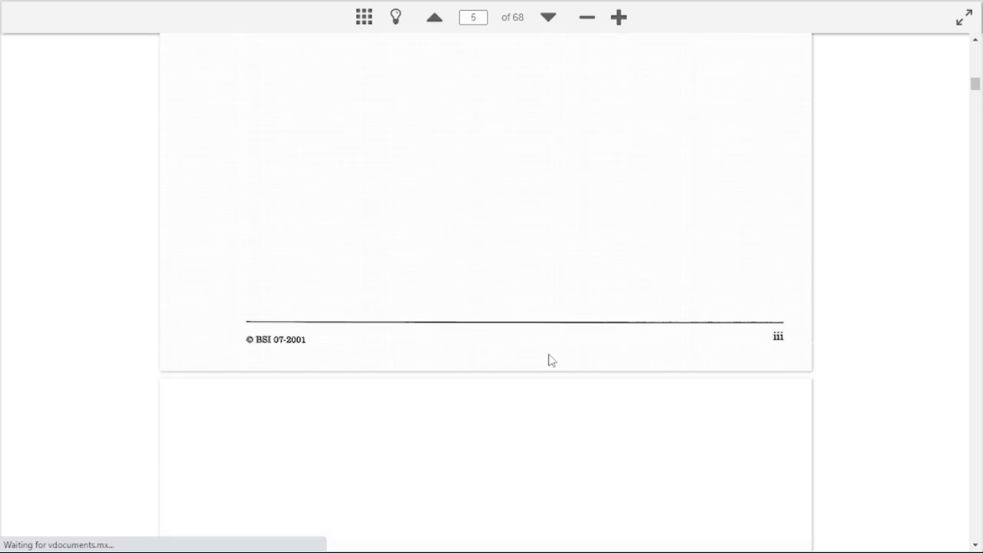
scroll(605, 407, "down", 8)
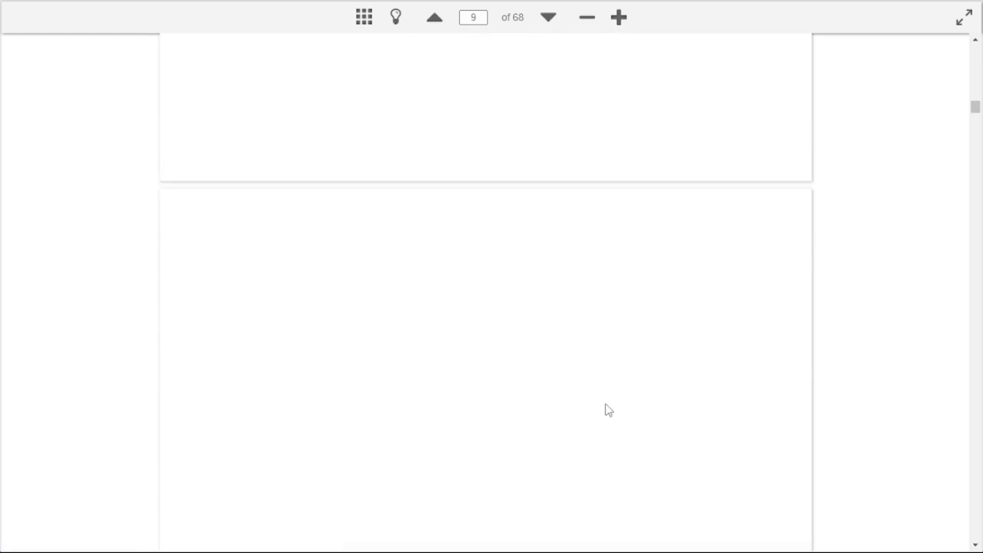
left_click_drag(976, 113, 976, 51)
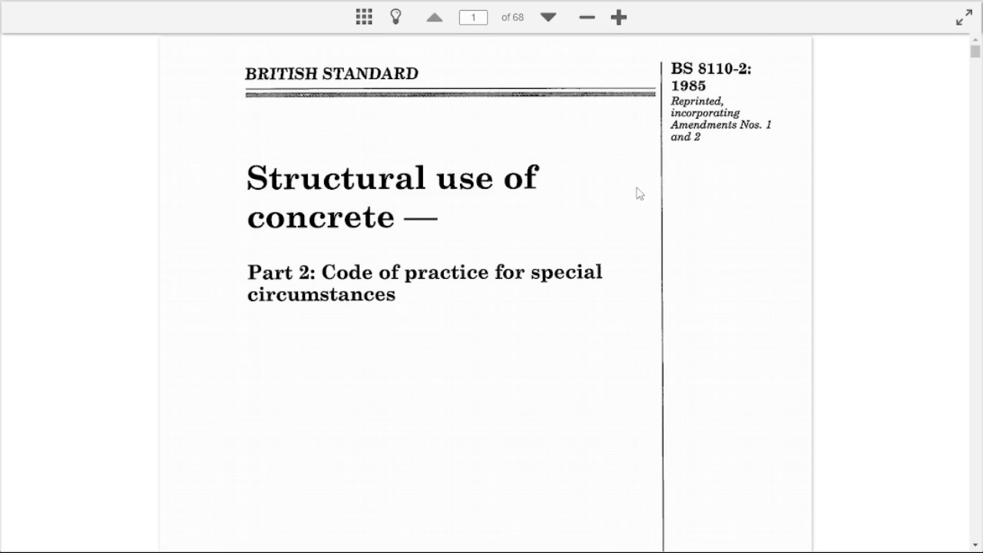
Exit full screen and search Google for 'BS8110-1'
left_click(964, 25)
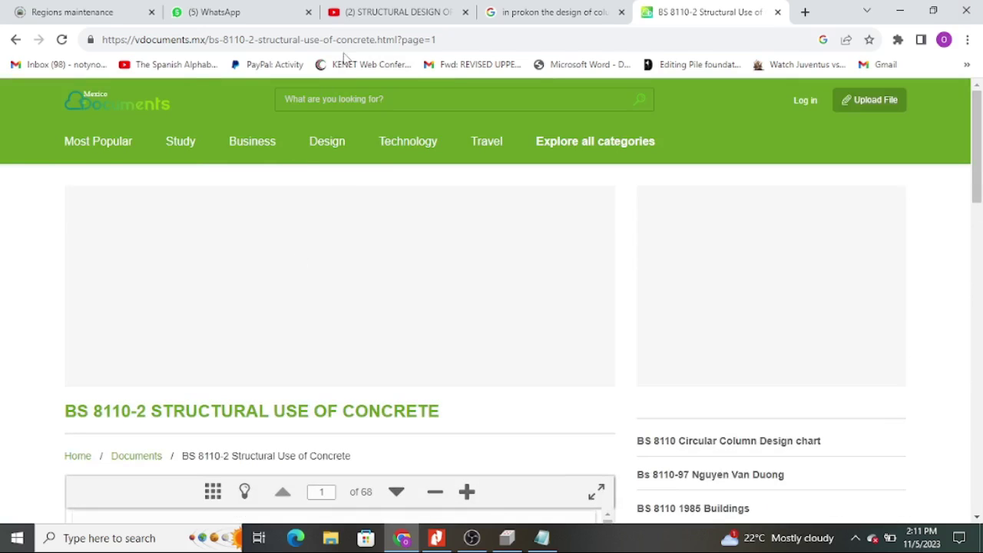
left_click(427, 40)
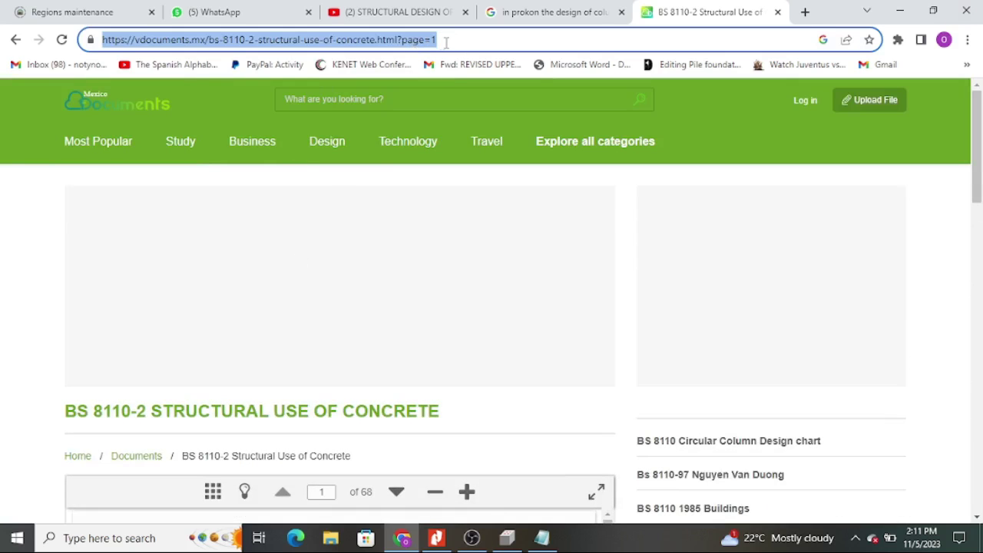
type("BS")
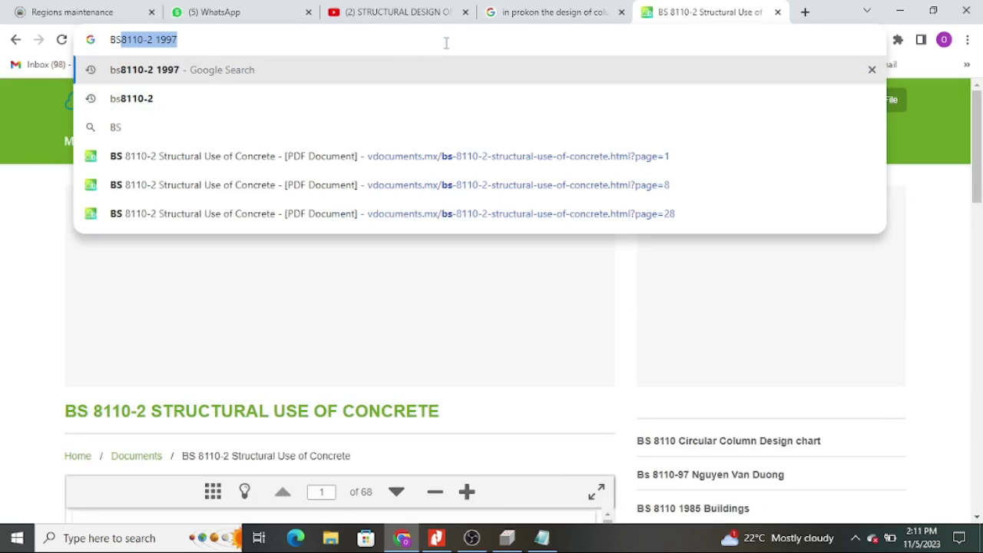
type("811")
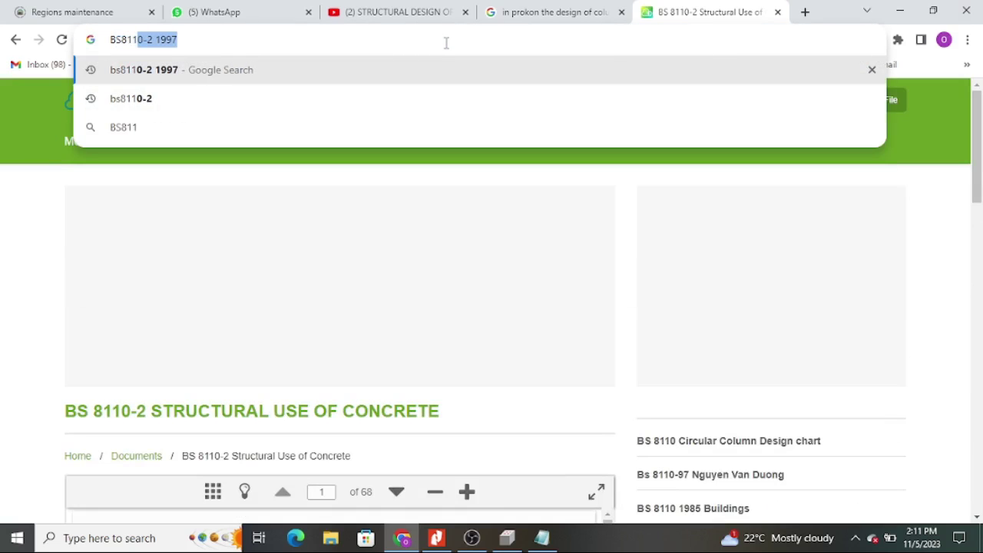
type("0-1")
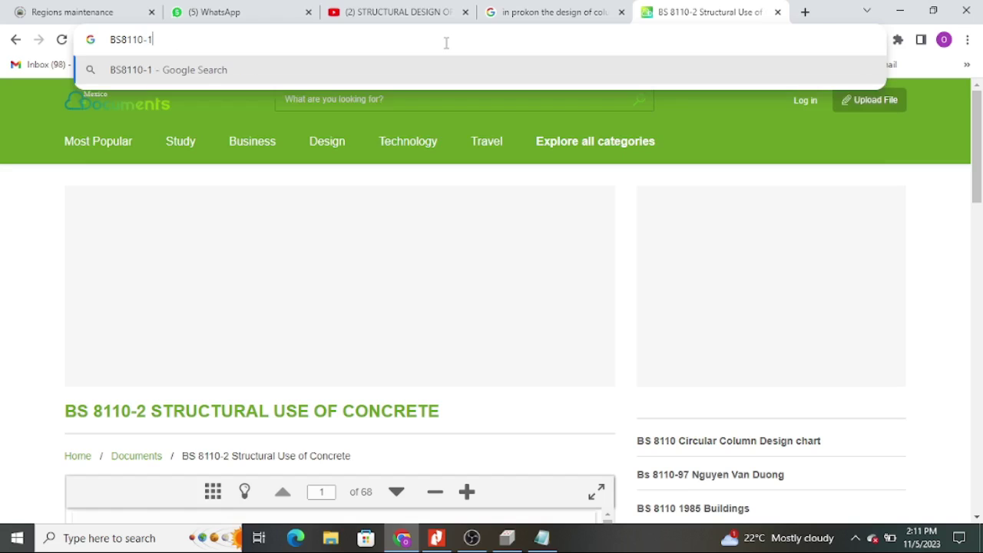
key("Return")
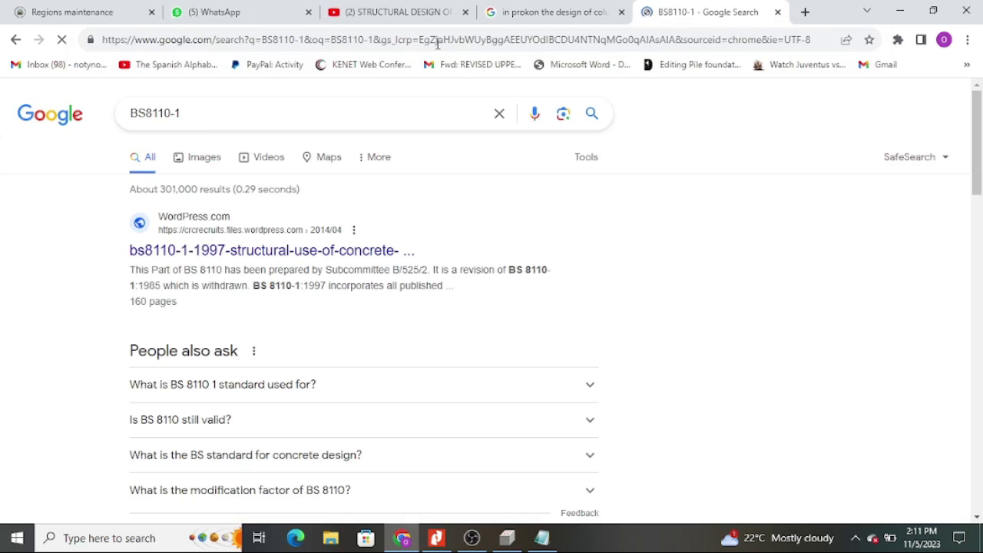
Try the bs8110-1-1997 PDF result, cancel the duplicate IDM download, and launch File Explorer
left_click(246, 256)
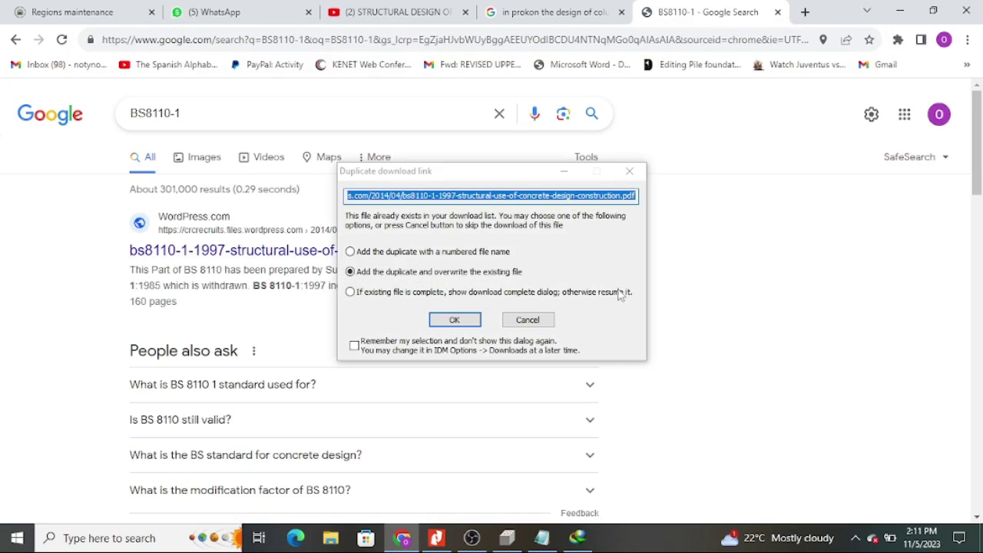
left_click(630, 171)
left_click(330, 538)
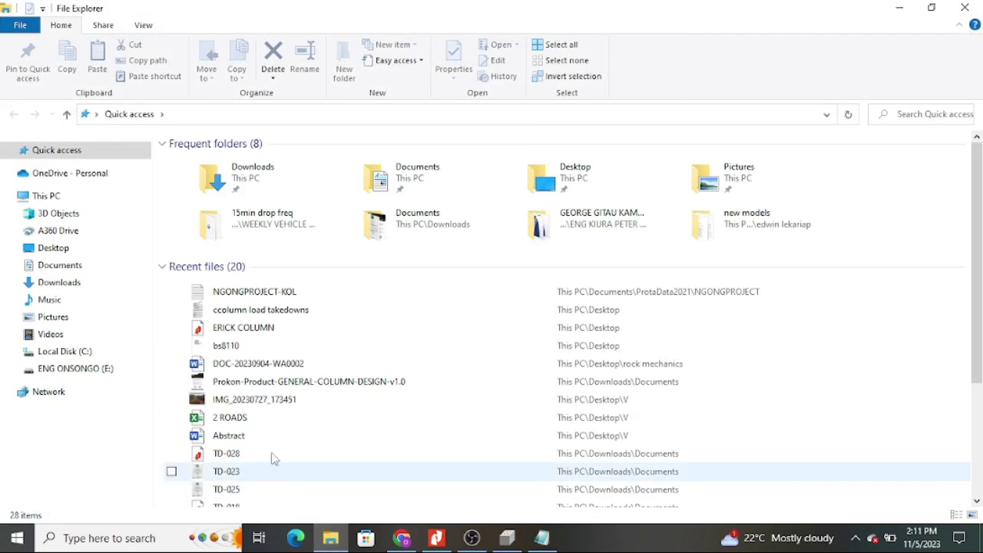
Open the bs8110-1-1997 structural use of concrete PDF from Downloads\Documents
left_click(77, 282)
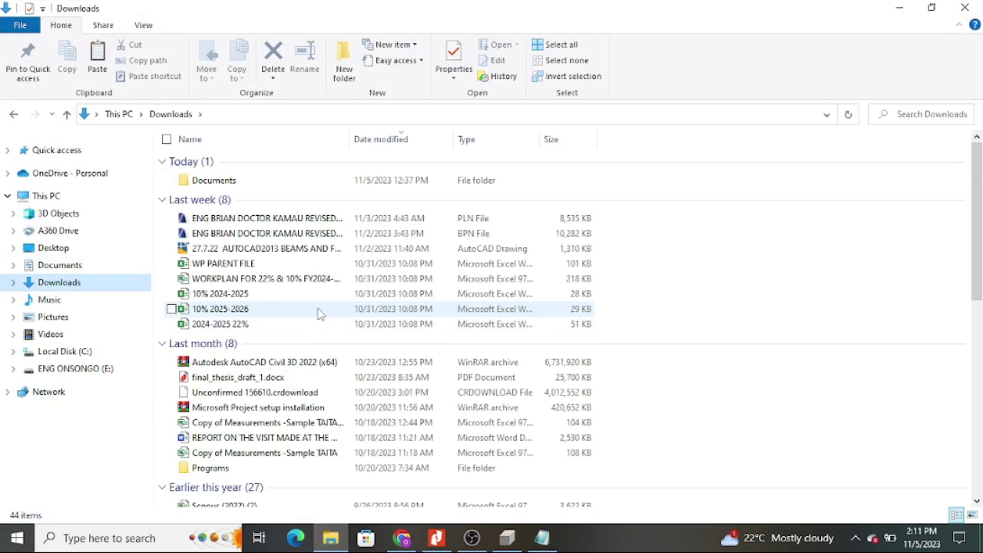
scroll(316, 330, "down", 7)
scroll(316, 353, "down", 2)
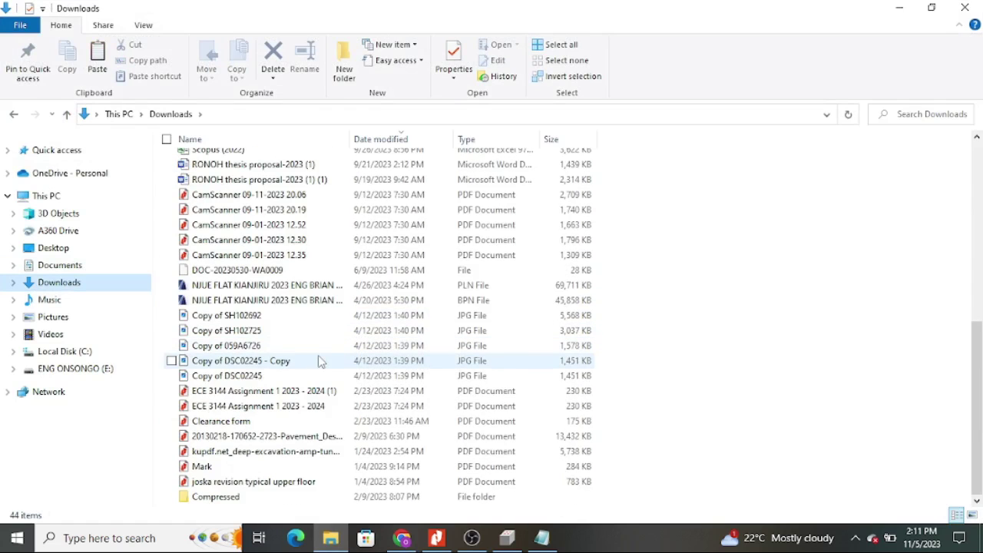
scroll(291, 407, "up", 10)
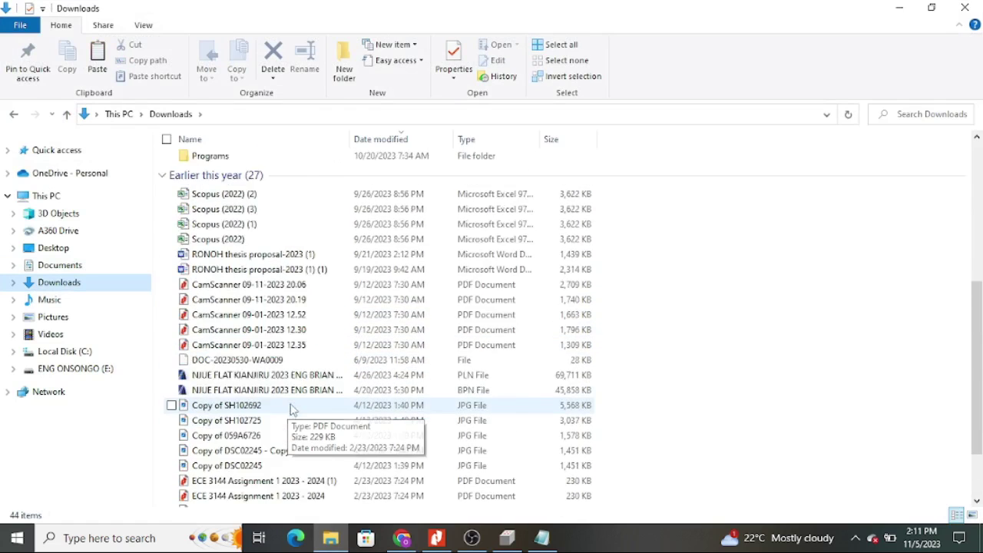
double_click(252, 183)
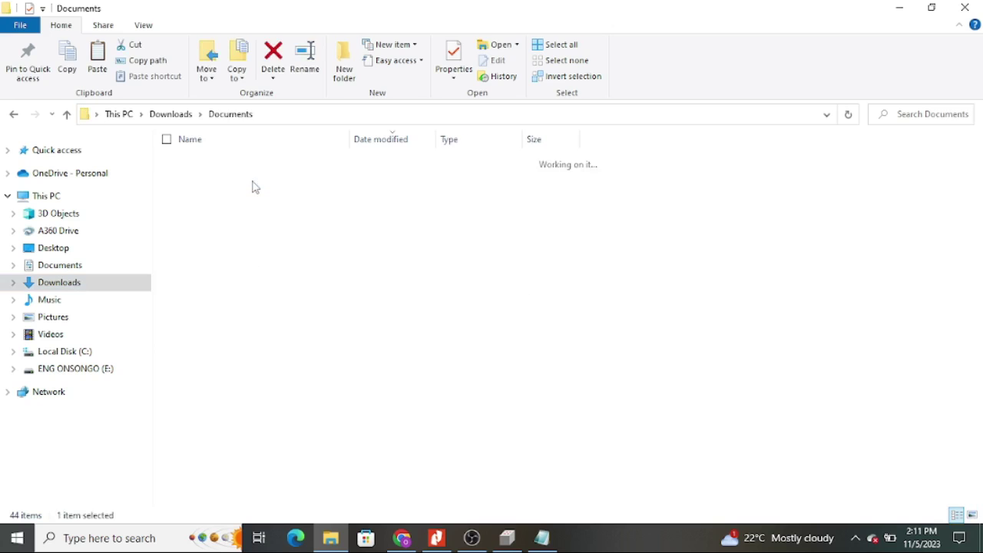
scroll(292, 338, "down", 5)
scroll(299, 360, "down", 4)
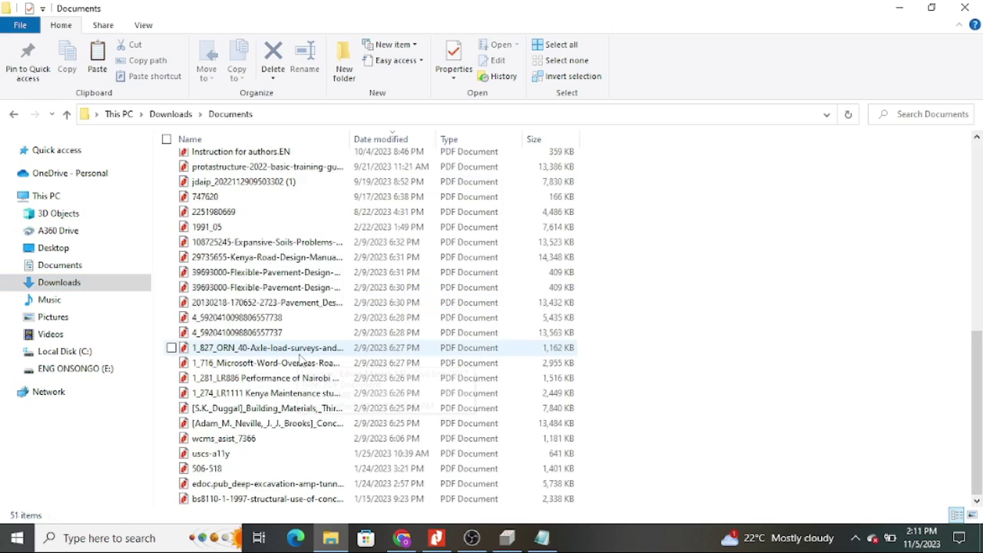
double_click(268, 500)
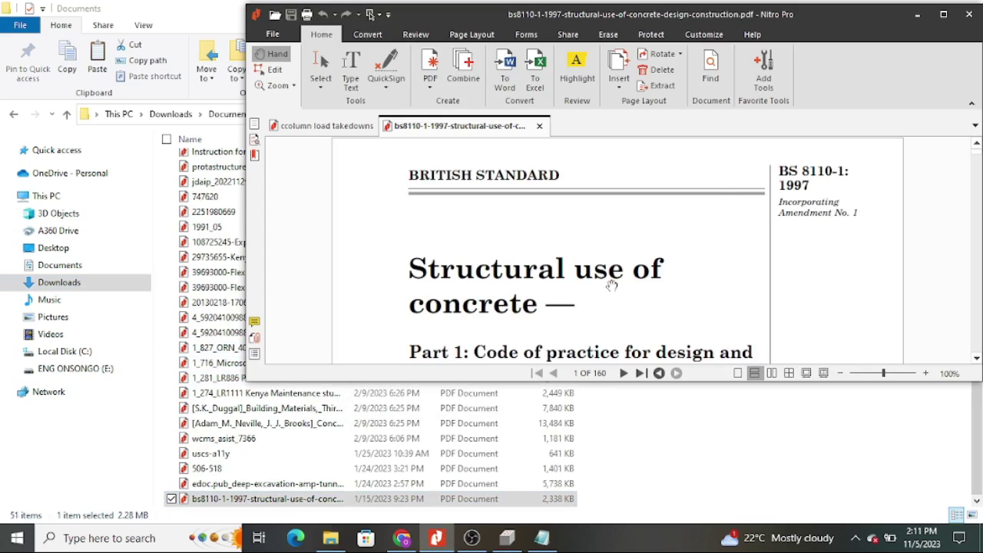
Maximize Nitro Pro and begin scrolling through the BS 8110-1 PDF from page 31
left_click(944, 14)
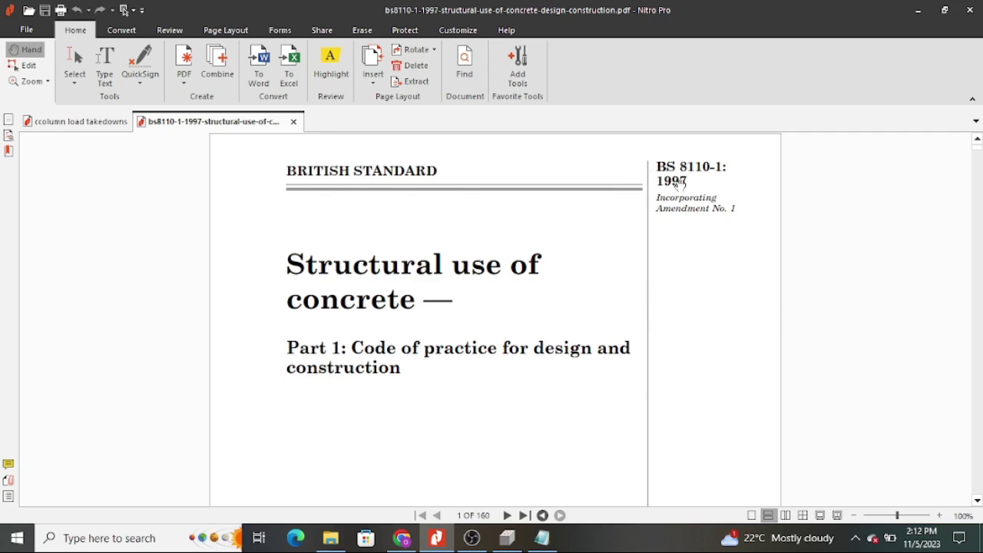
scroll(487, 338, "down", 10)
scroll(527, 359, "down", 20)
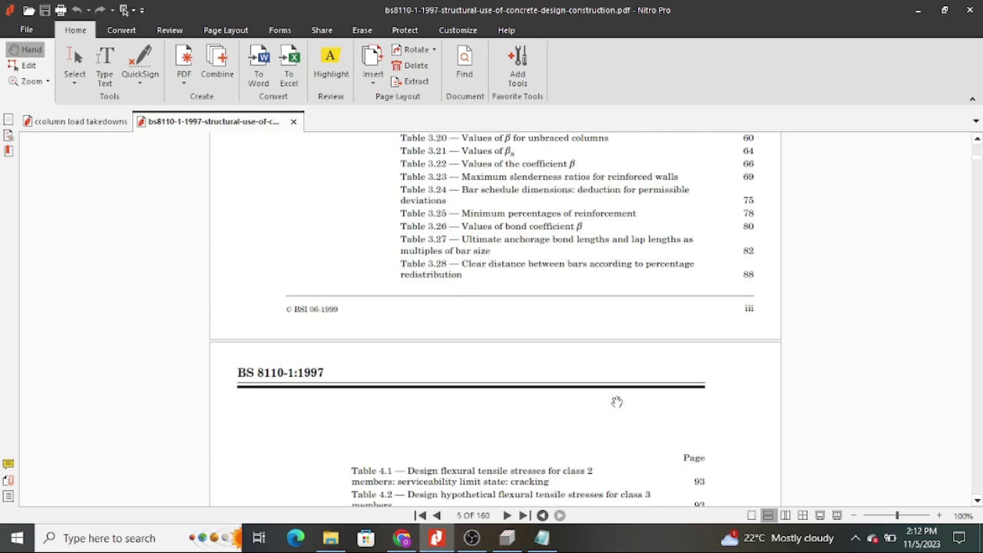
scroll(617, 402, "up", 3)
left_click_drag(982, 161, 981, 210)
scroll(369, 243, "up", 4)
scroll(369, 243, "up", 2)
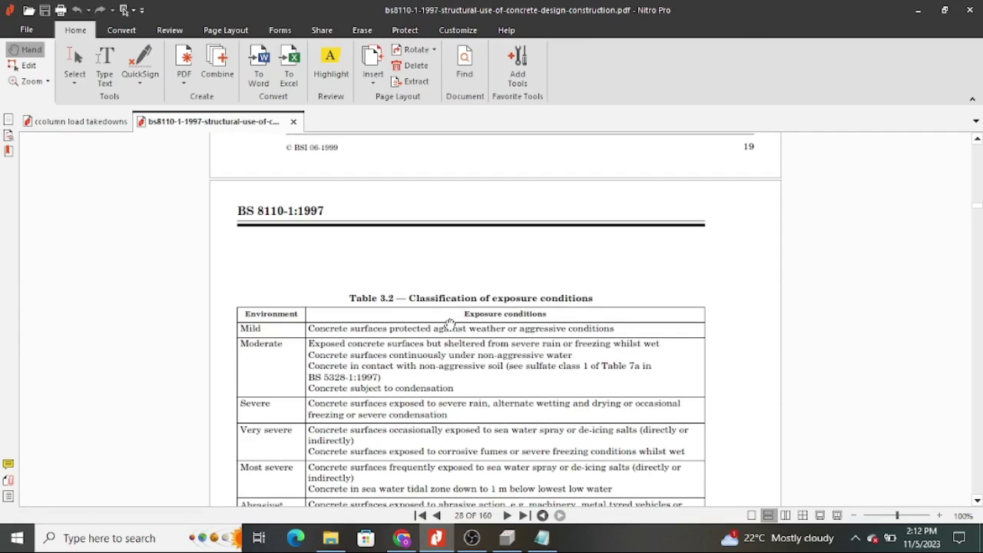
scroll(450, 323, "down", 20)
scroll(462, 332, "down", 10)
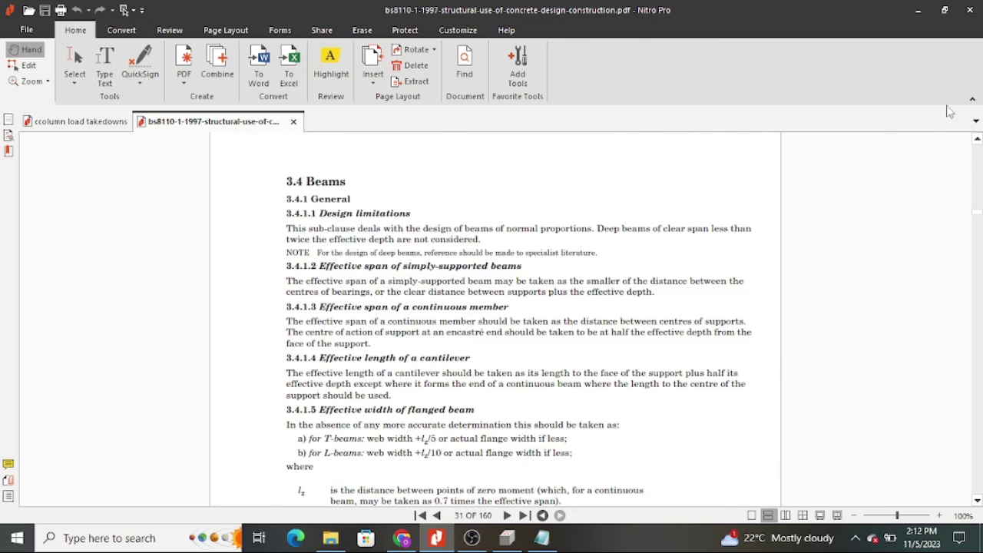
left_click_drag(976, 217, 981, 242)
Scroll on to page 68 showing Tables 3.19 and 3.20 of β values for columns
scroll(650, 279, "down", 10)
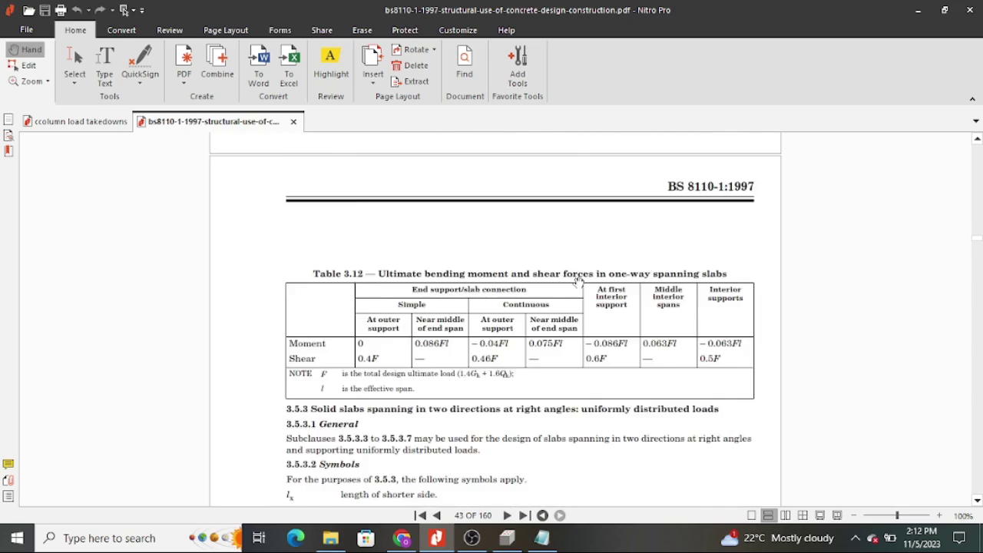
scroll(432, 244, "up", 5)
scroll(612, 288, "down", 15)
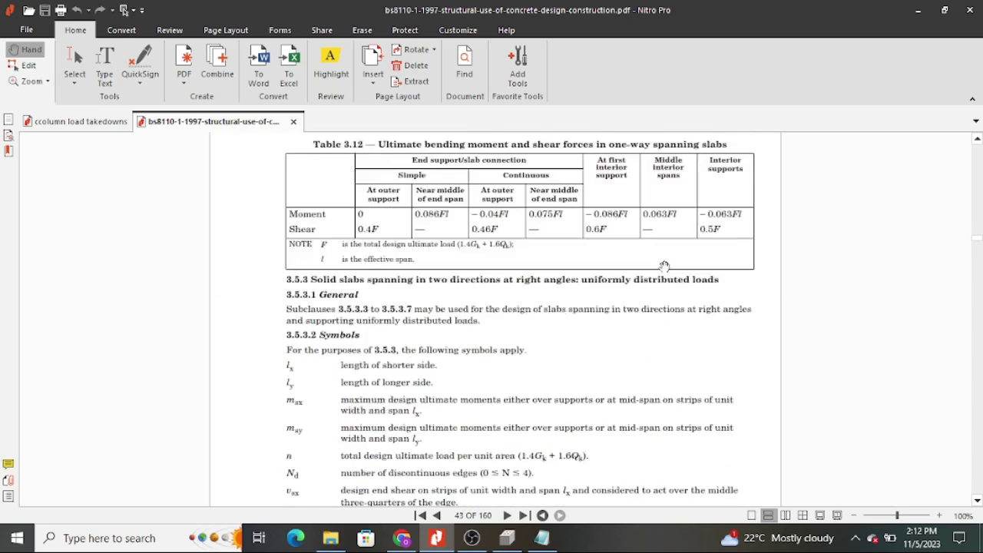
scroll(608, 299, "down", 5)
scroll(607, 306, "up", 4)
scroll(476, 278, "down", 20)
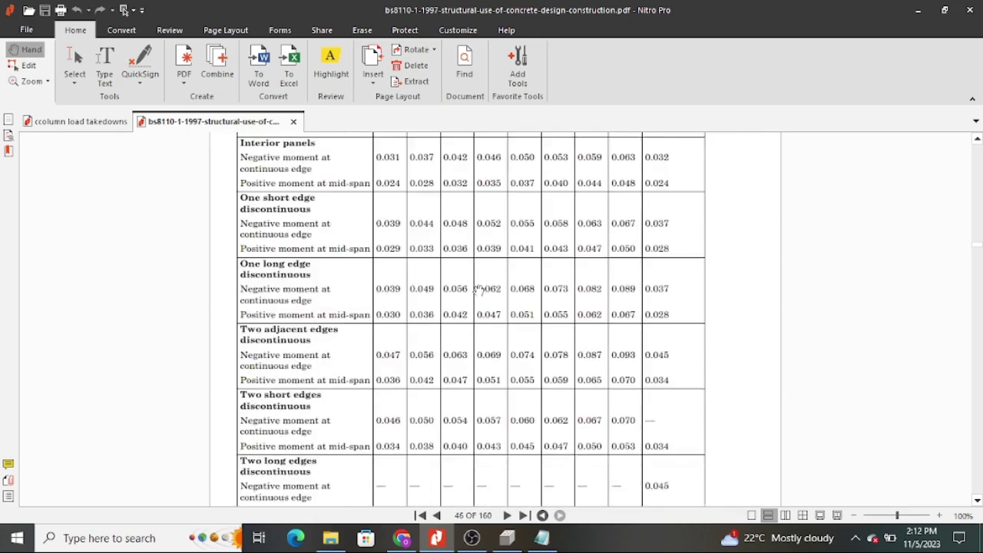
scroll(406, 259, "up", 5)
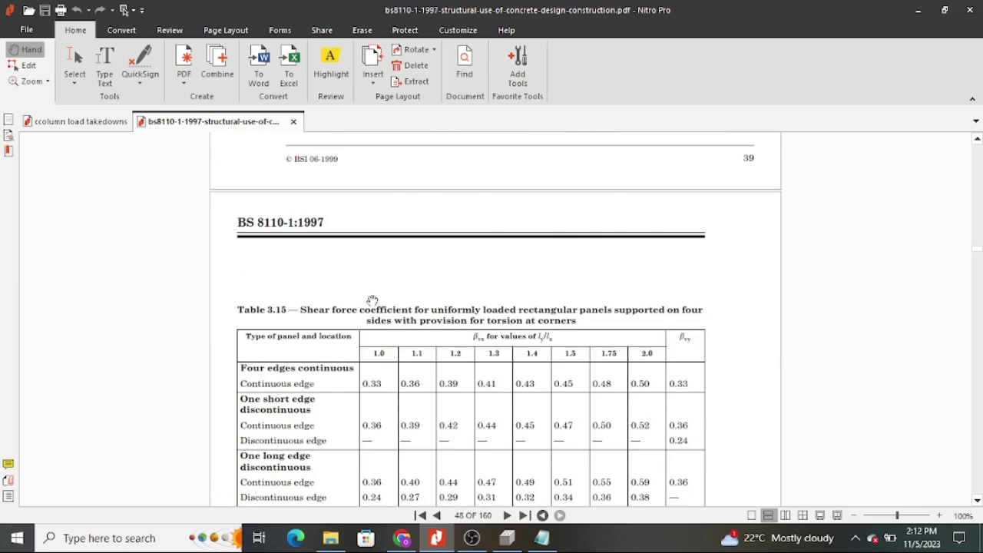
scroll(376, 298, "down", 20)
scroll(383, 295, "down", 20)
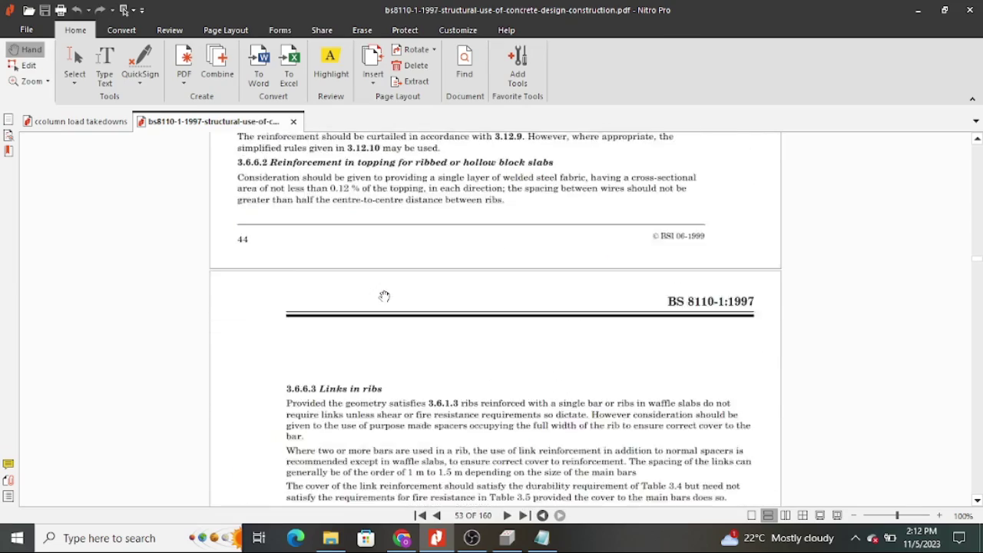
scroll(384, 295, "down", 4)
scroll(384, 294, "down", 20)
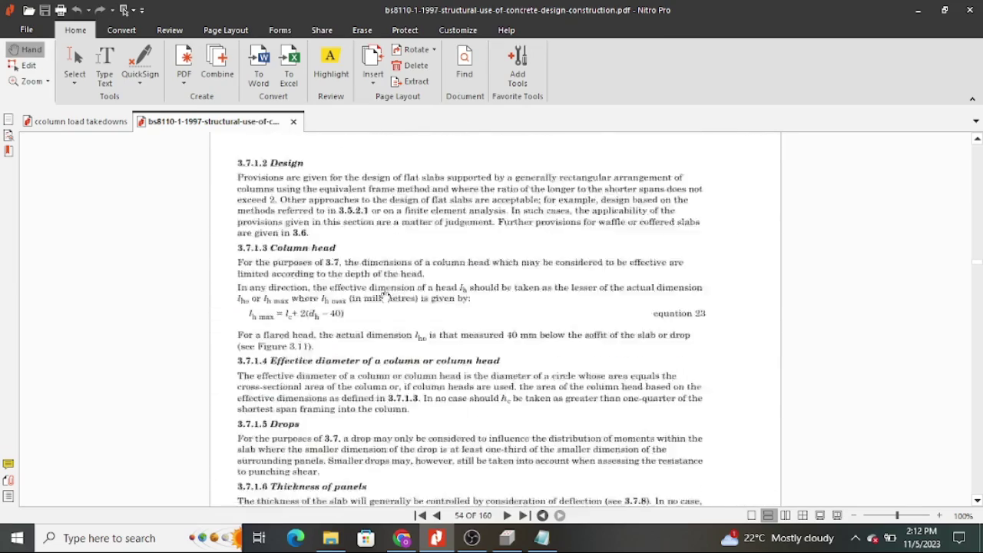
scroll(401, 301, "down", 20)
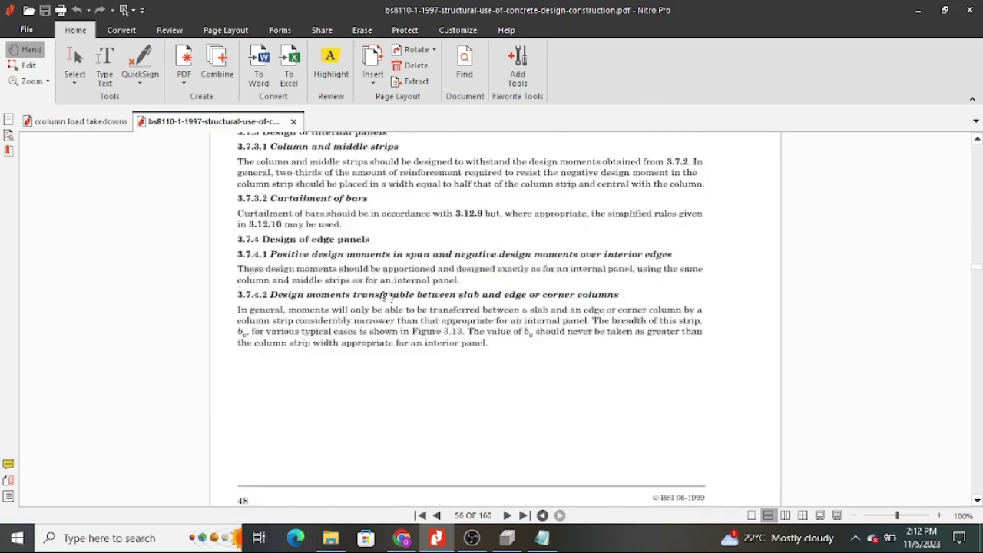
scroll(401, 300, "down", 5)
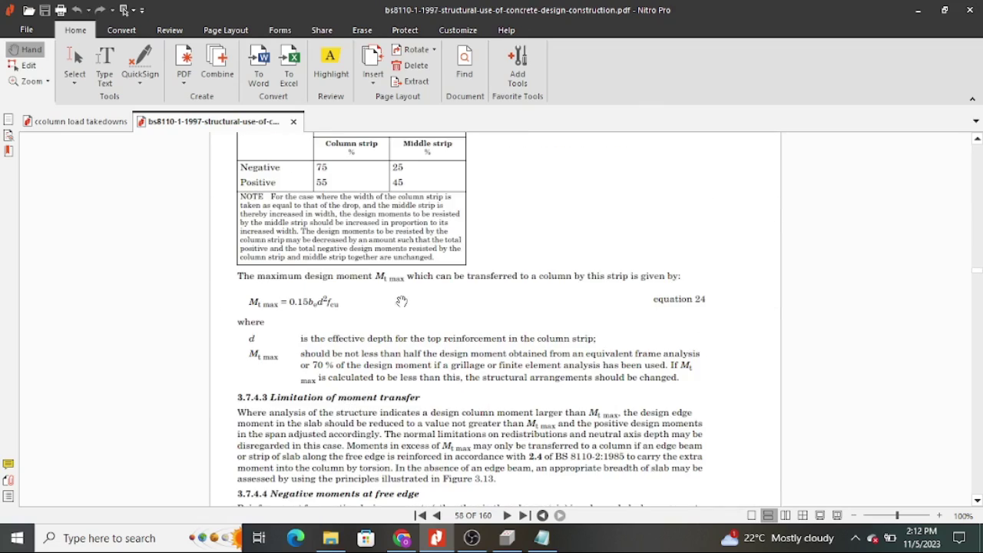
scroll(401, 300, "up", 5)
scroll(388, 300, "down", 20)
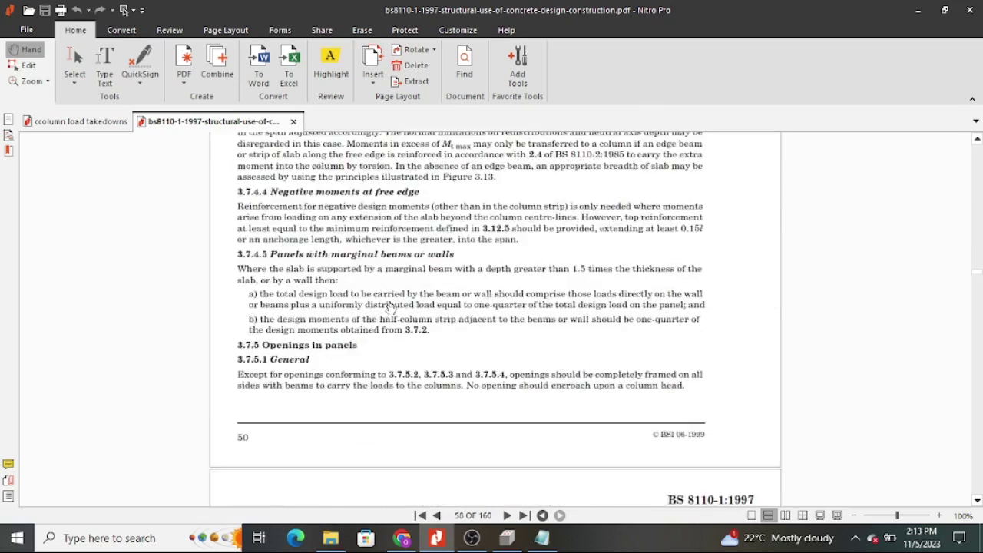
scroll(392, 311, "down", 20)
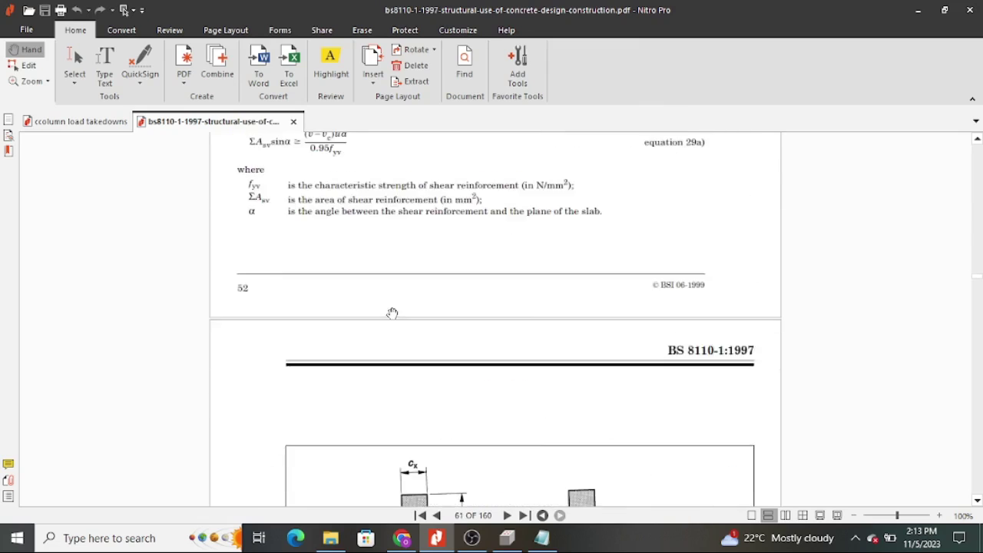
scroll(394, 315, "down", 20)
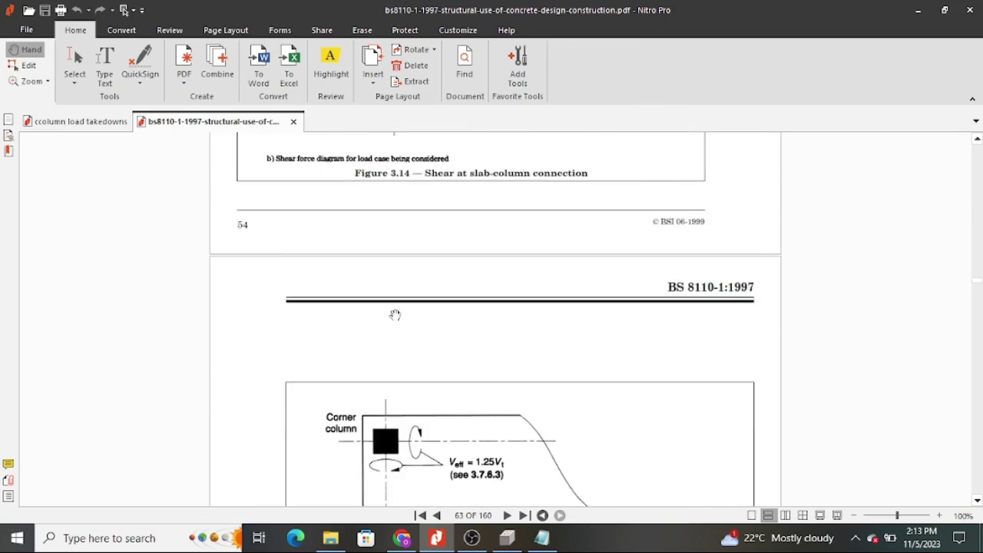
scroll(397, 315, "down", 20)
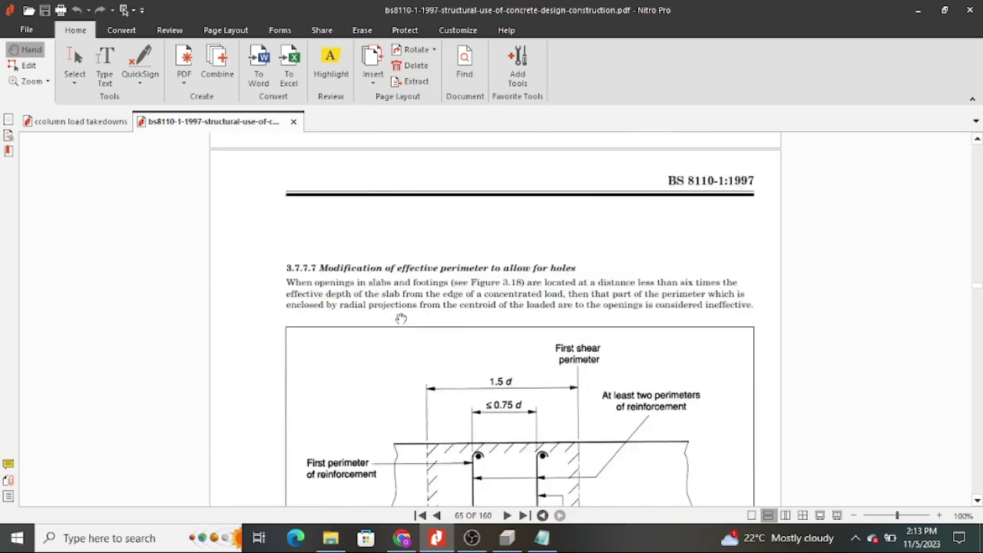
scroll(407, 321, "down", 20)
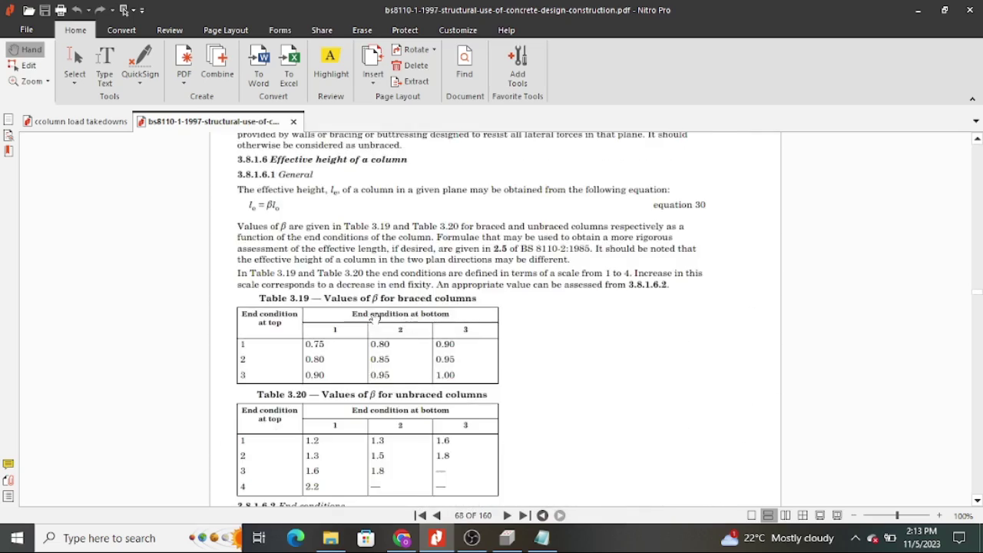
scroll(374, 318, "up", 3)
scroll(359, 320, "down", 2)
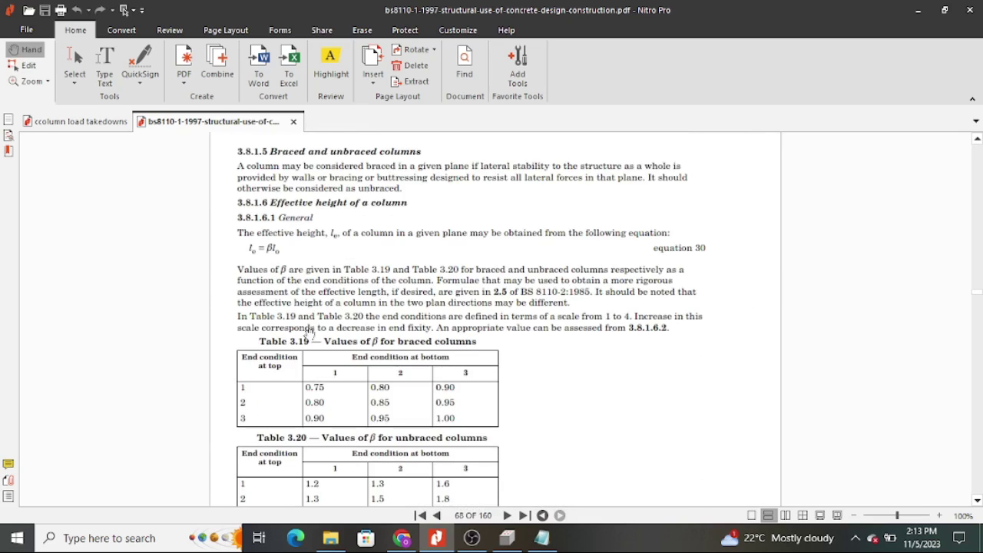
scroll(294, 335, "up", 4)
scroll(294, 338, "down", 7)
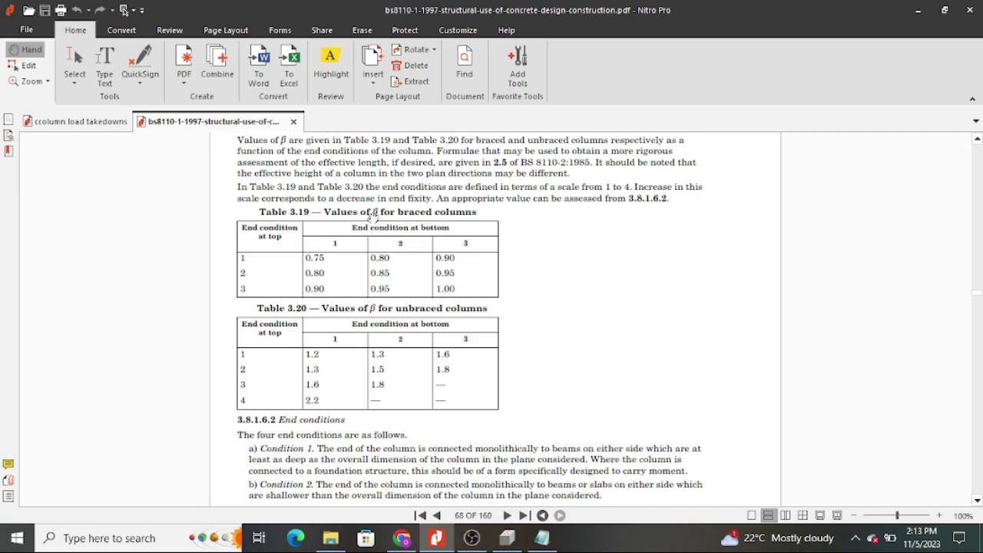
Check the β tables in the column load takedowns notes
left_click(85, 123)
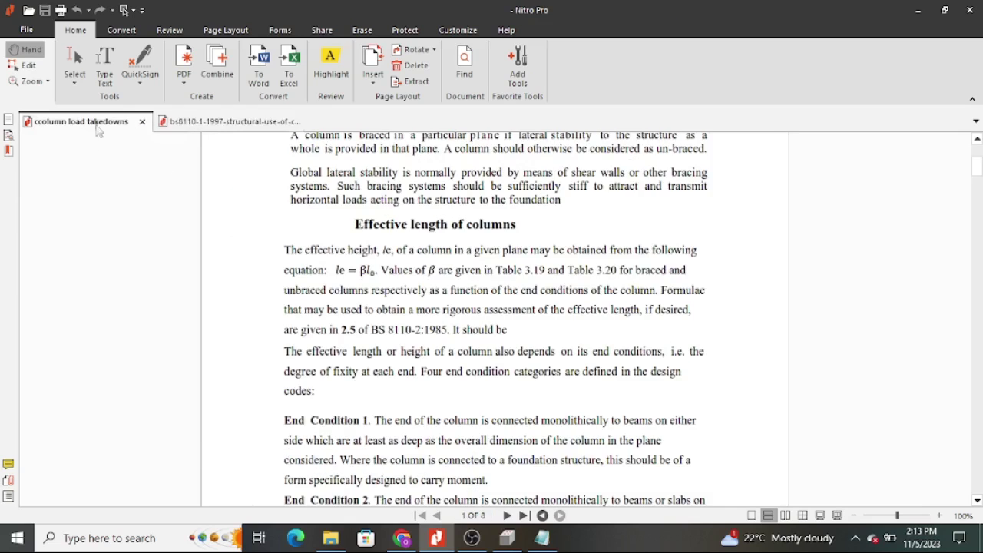
scroll(478, 317, "up", 3)
scroll(476, 332, "down", 10)
scroll(477, 332, "down", 10)
scroll(476, 326, "up", 3)
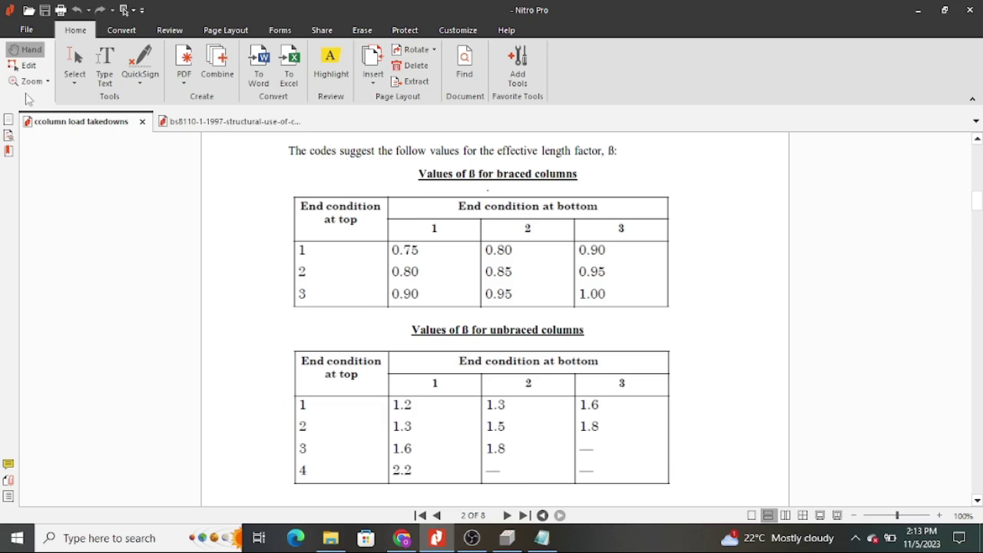
Scroll the BS 8110 PDF to page 70's braced-column moment equations, then return to Prokon
left_click(217, 123)
scroll(441, 305, "down", 3)
scroll(440, 305, "down", 3)
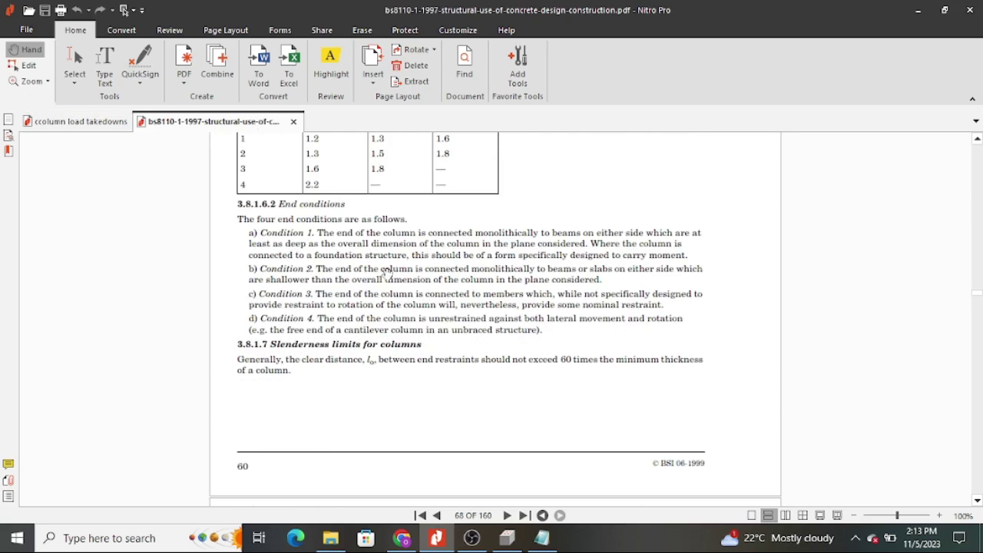
scroll(387, 278, "down", 8)
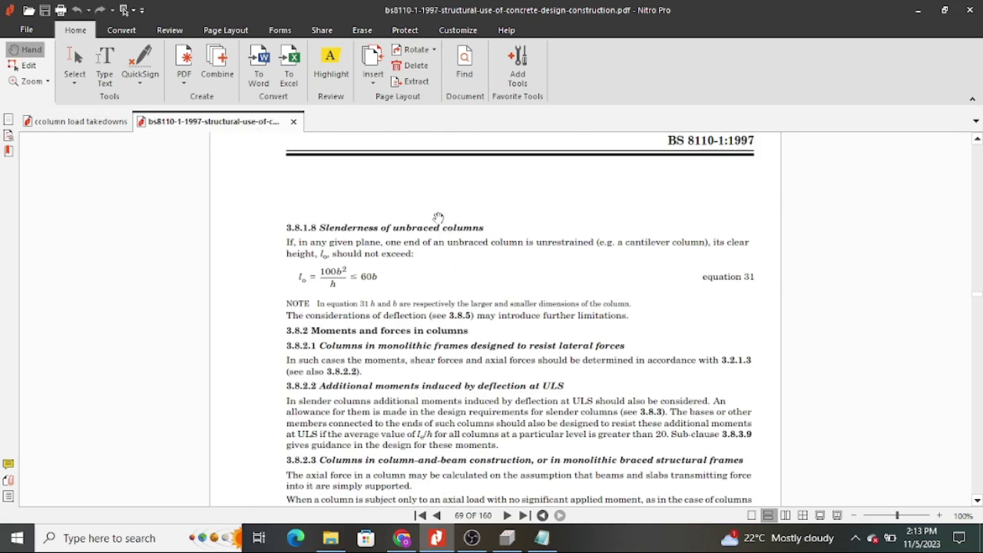
scroll(429, 239, "down", 3)
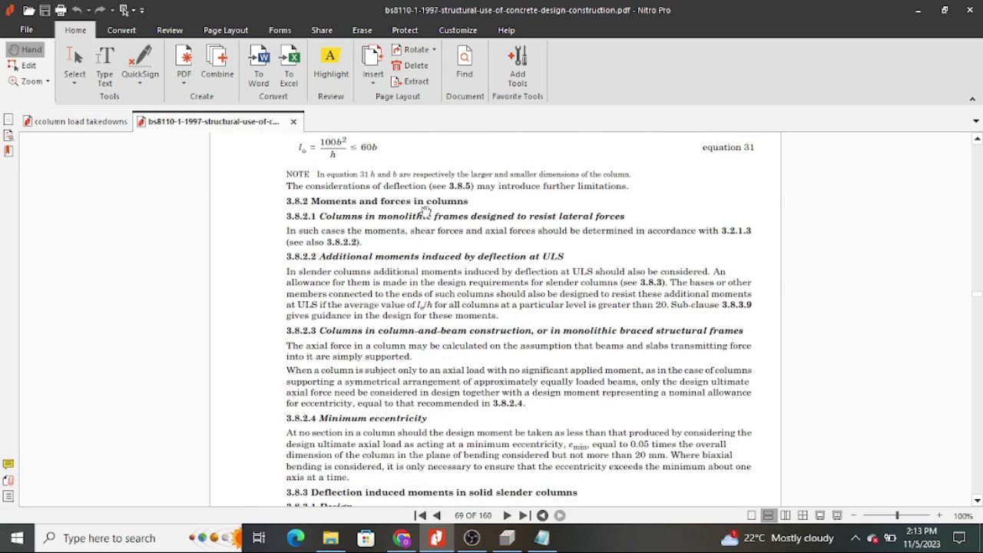
scroll(514, 247, "down", 2)
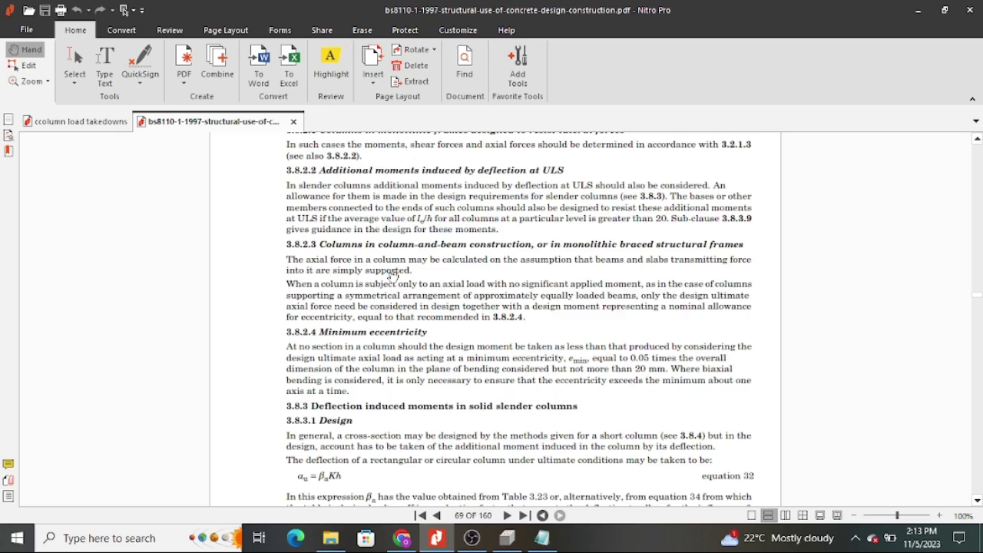
scroll(394, 277, "down", 11)
scroll(415, 282, "down", 3)
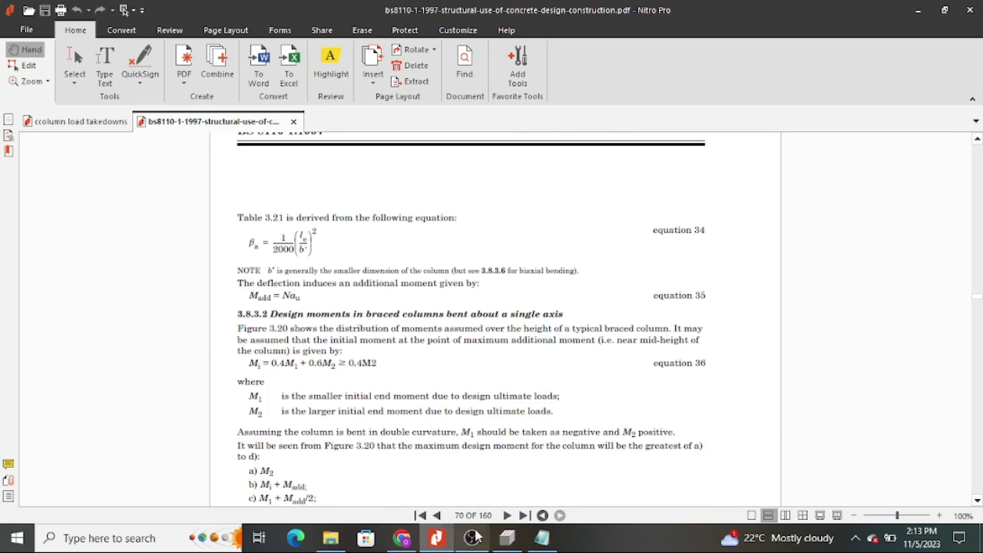
left_click(510, 539)
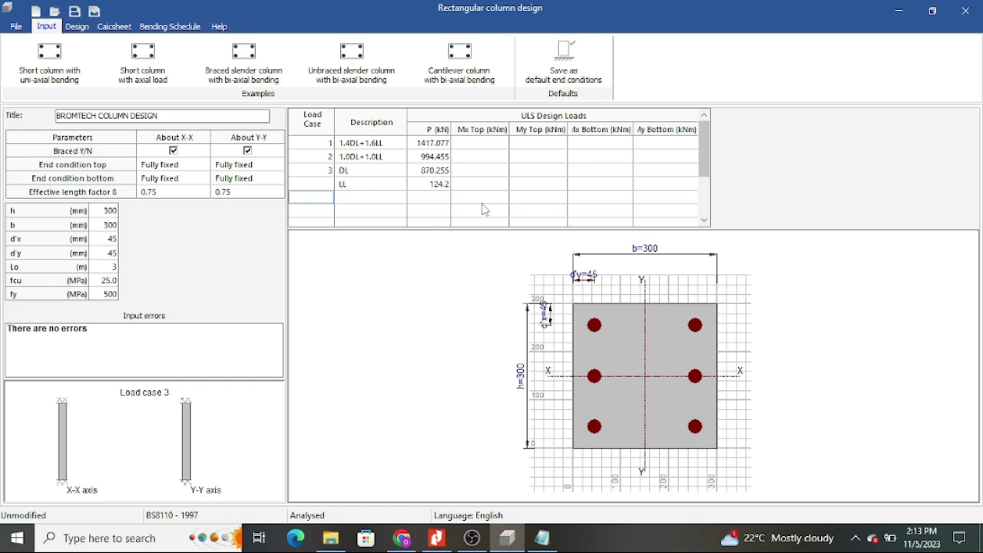
Save the column design to the Desktop as YOUTUBER COLUMN.C11
left_click(16, 26)
left_click(77, 110)
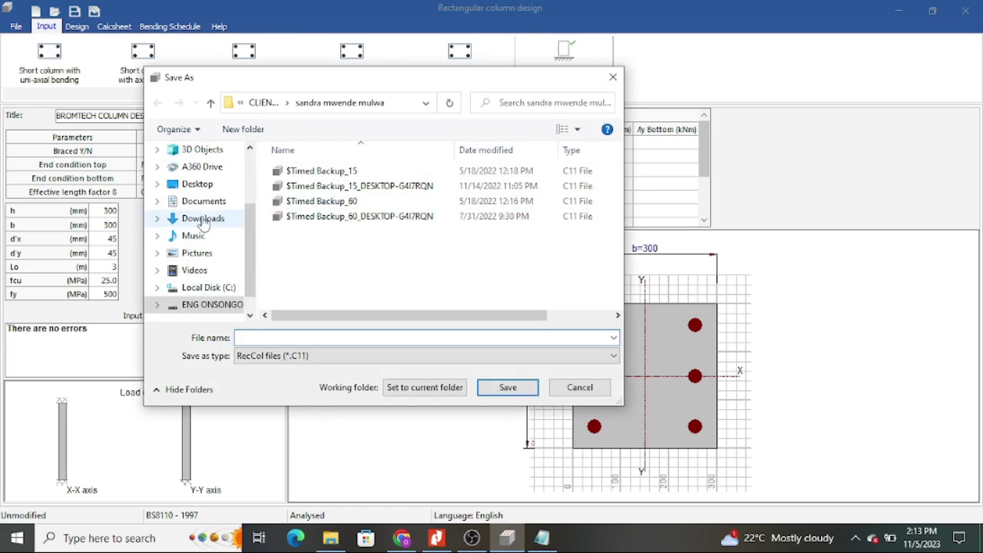
left_click(201, 187)
left_click(315, 340)
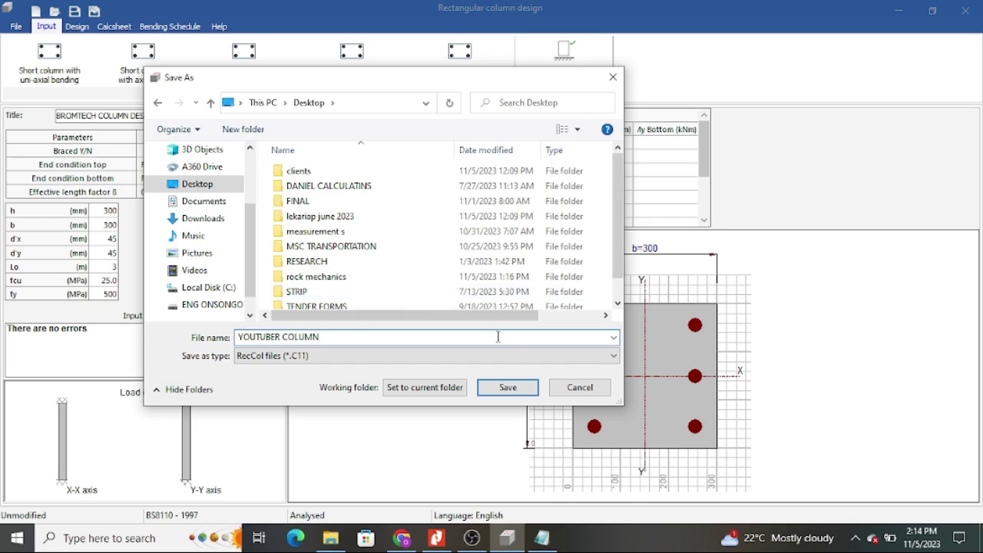
left_click(512, 387)
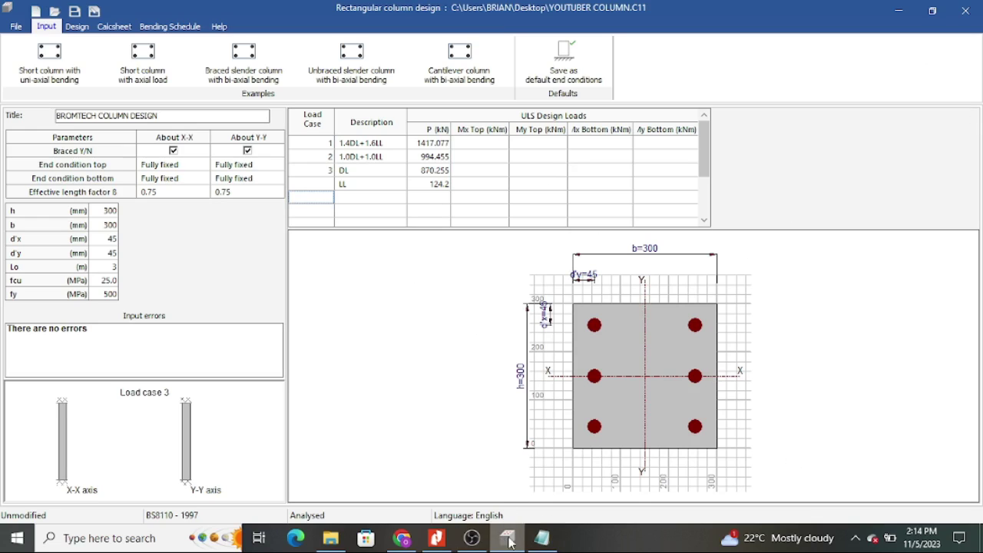
Close the column forces text file and exit Prokon
left_click(542, 537)
left_click(937, 83)
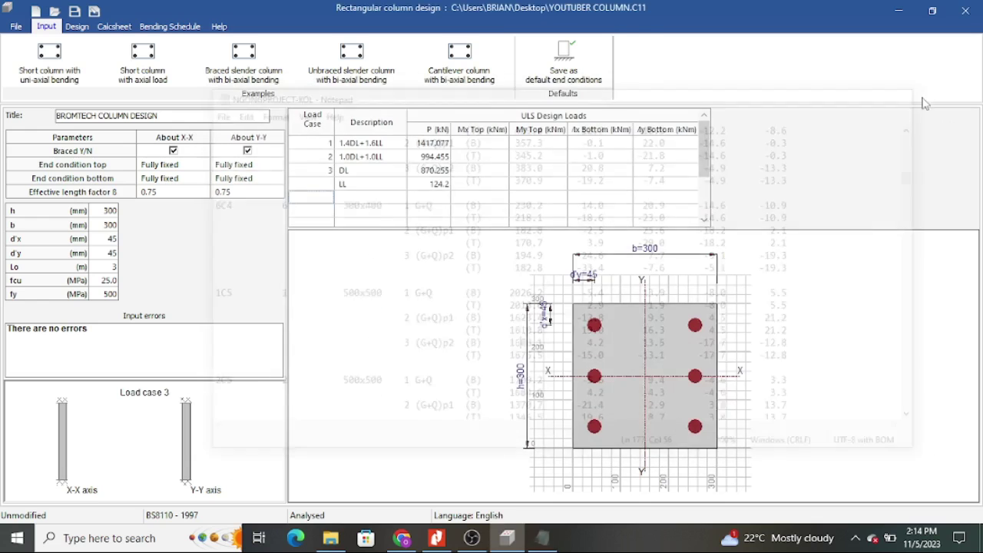
left_click(968, 14)
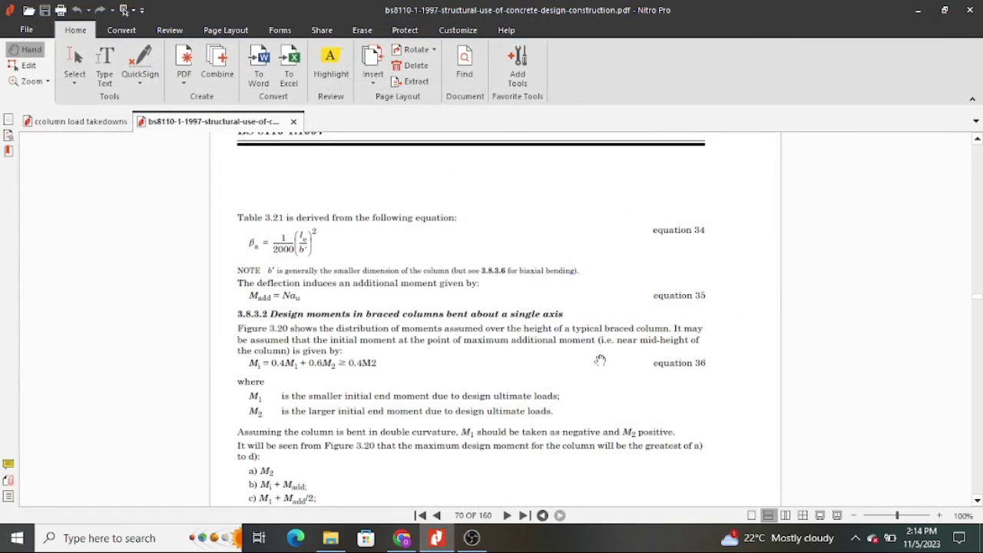